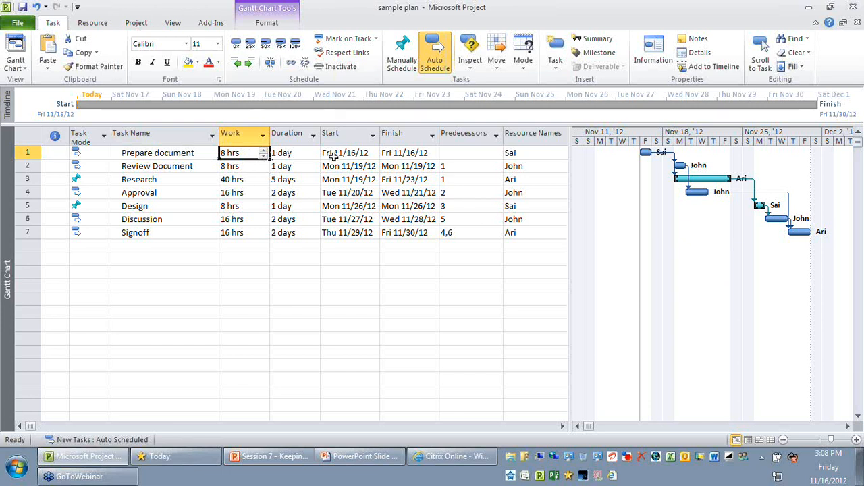
# Examine the work, duration, start, finish and task mode values of the Prepare document task
pyautogui.click(332, 155)
pyautogui.click(386, 154)
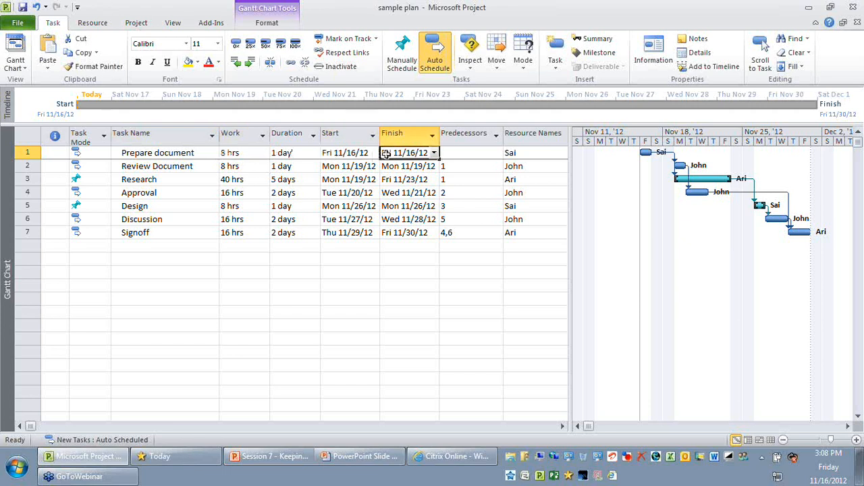
pyautogui.click(246, 154)
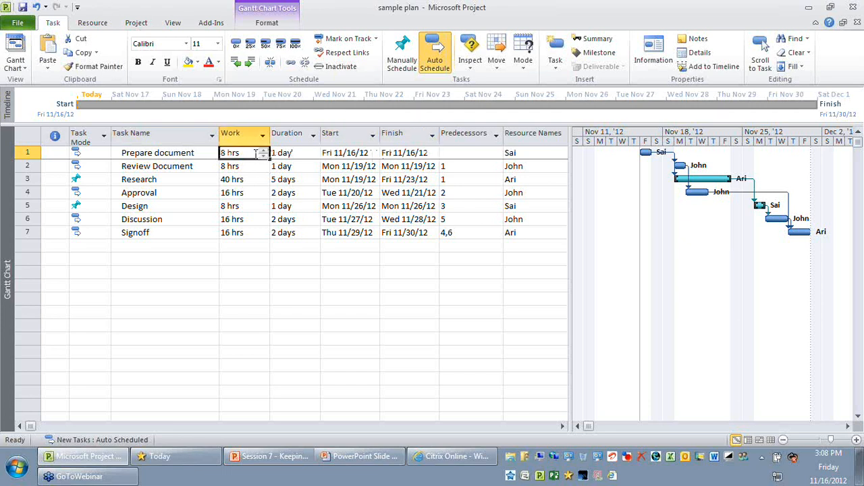
pyautogui.click(291, 154)
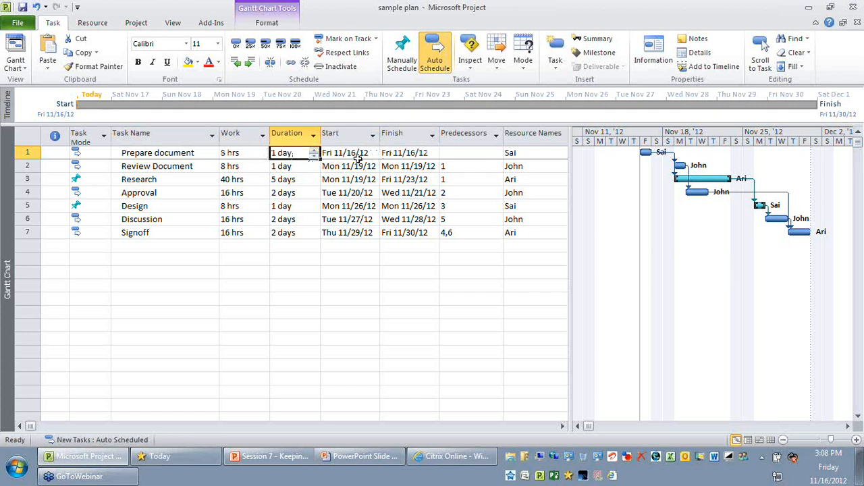
pyautogui.click(104, 155)
pyautogui.click(106, 154)
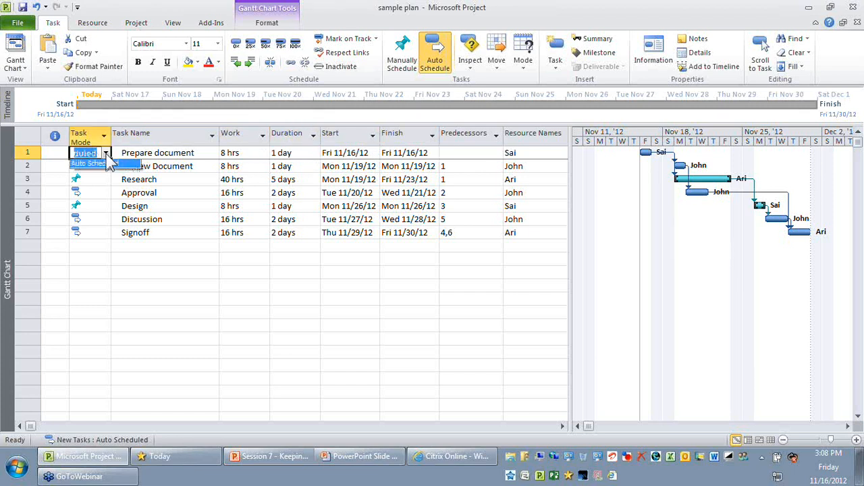
pyautogui.click(186, 154)
pyautogui.click(291, 153)
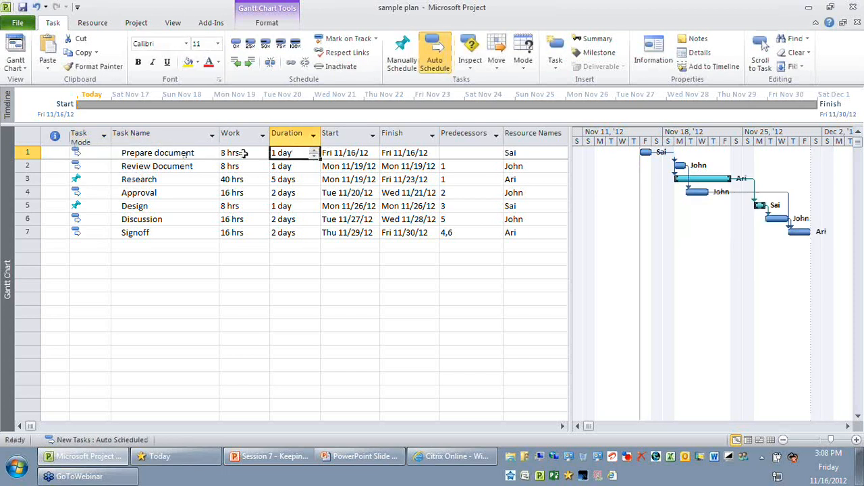
pyautogui.click(243, 153)
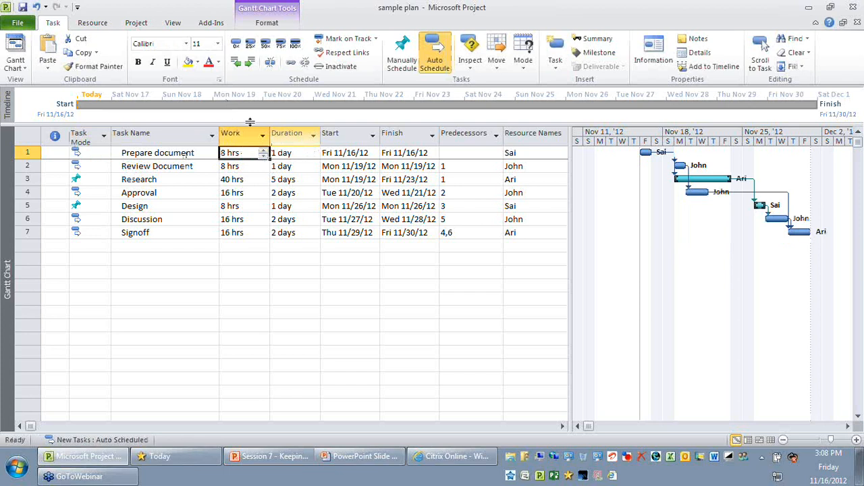
pyautogui.click(355, 154)
pyautogui.click(410, 154)
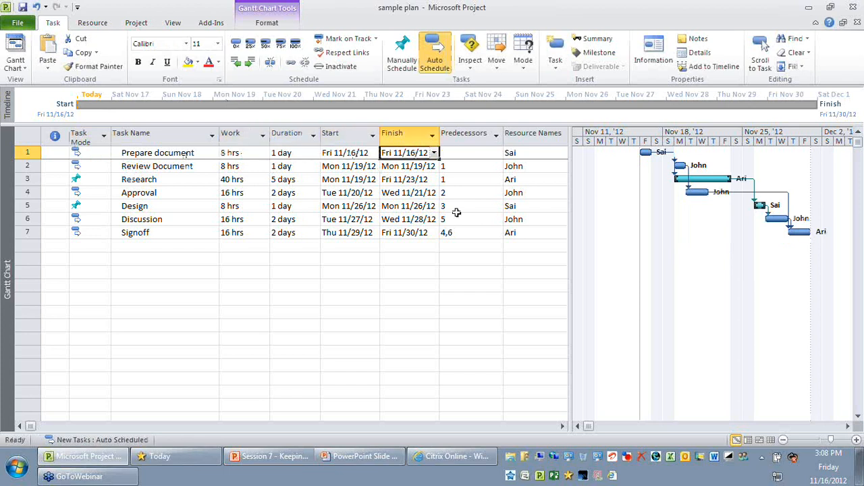
pyautogui.click(236, 285)
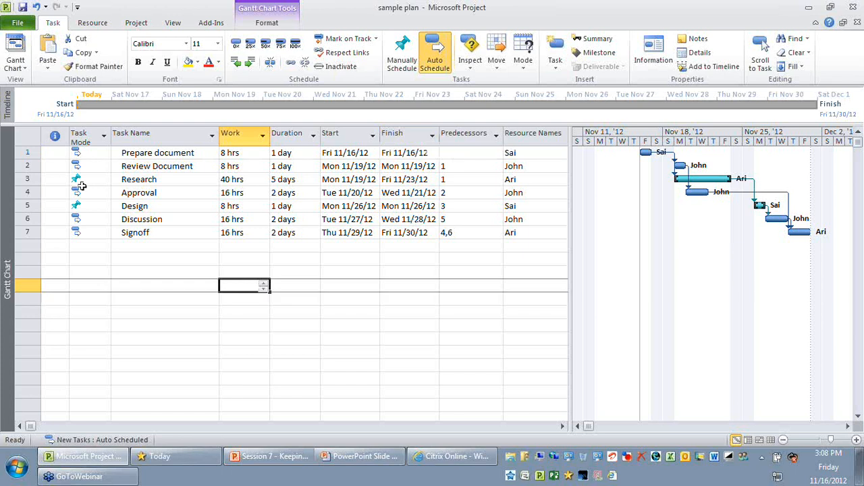
# Examine the task modes of all seven tasks, comparing the auto-scheduled ones with the manually scheduled Research task
pyautogui.click(94, 154)
pyautogui.moveTo(94, 155); pyautogui.dragTo(111, 237)
pyautogui.click(98, 166)
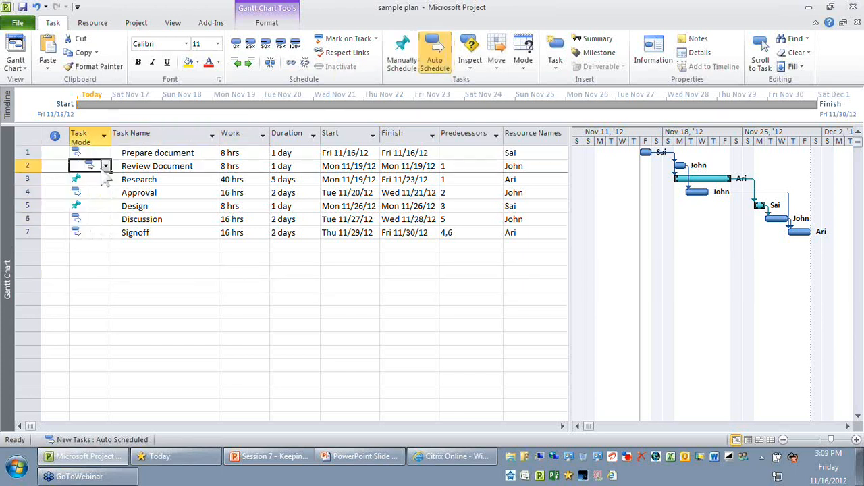
pyautogui.click(98, 192)
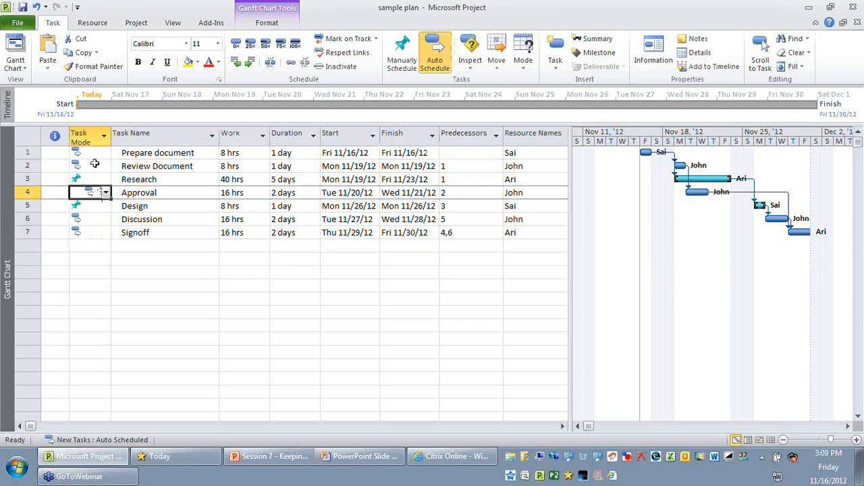
pyautogui.click(95, 164)
pyautogui.click(95, 165)
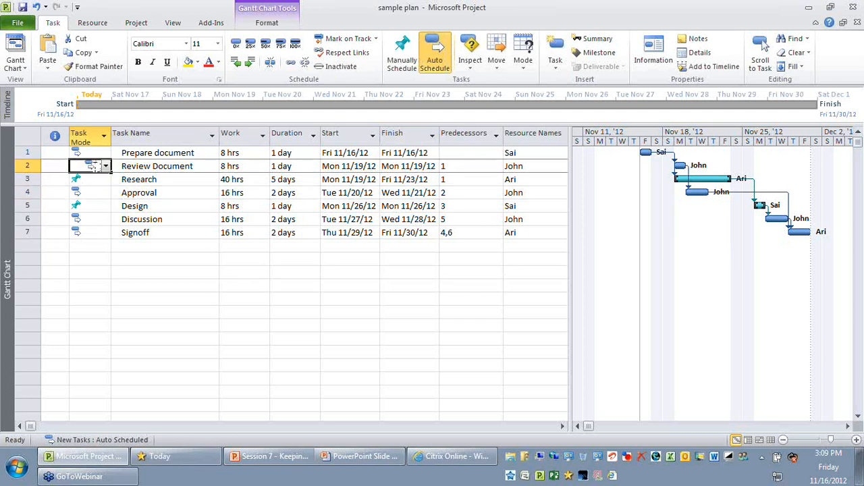
pyautogui.click(88, 178)
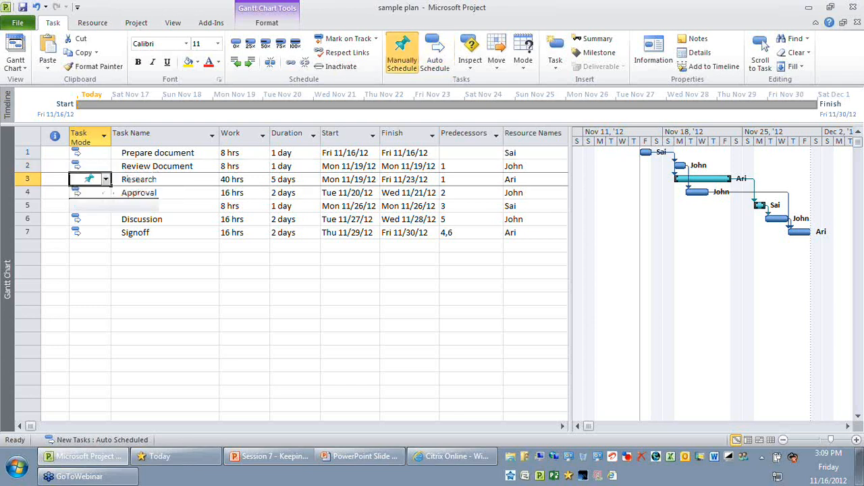
pyautogui.click(101, 246)
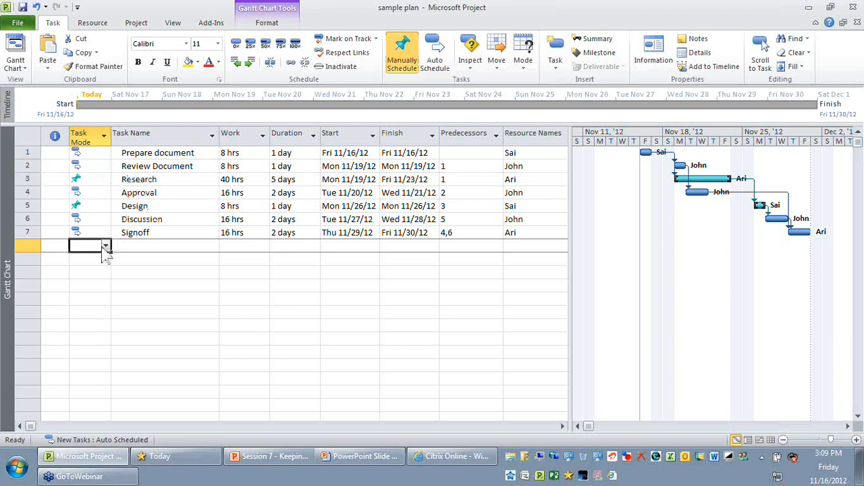
# Set the duration of the Prepare document task to 2 days
pyautogui.click(105, 154)
pyautogui.click(156, 154)
pyautogui.click(293, 155)
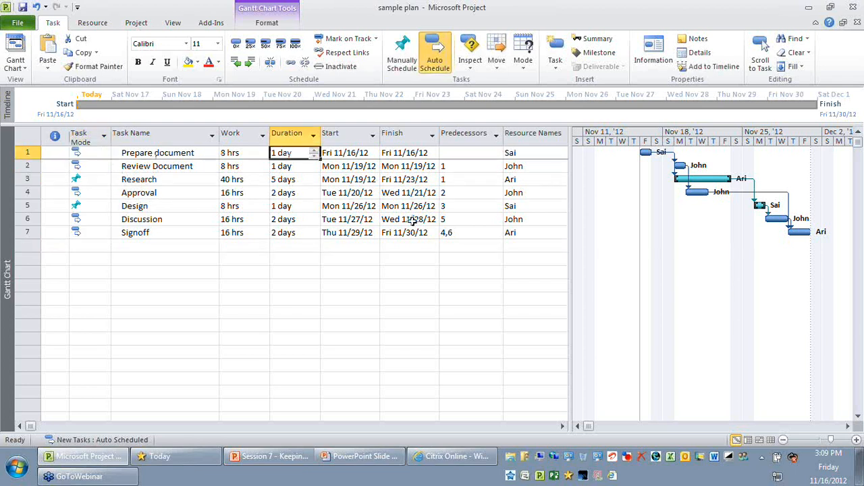
pyautogui.write('2')
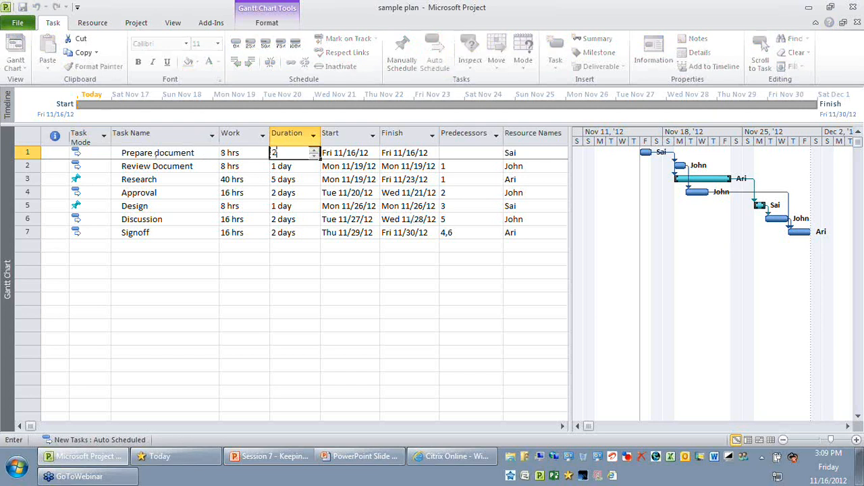
pyautogui.press('Return')
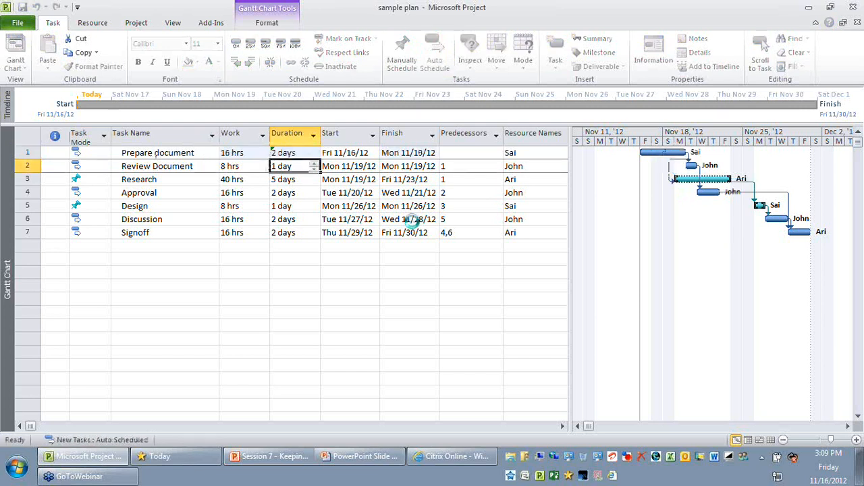
# Check the manually scheduled Research task's dates and make the task respect its predecessor link
pyautogui.click(137, 180)
pyautogui.click(356, 180)
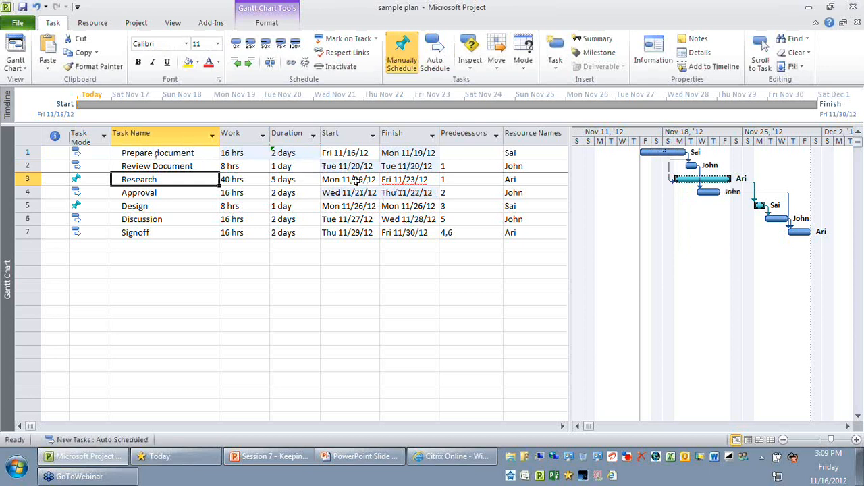
pyautogui.click(412, 179)
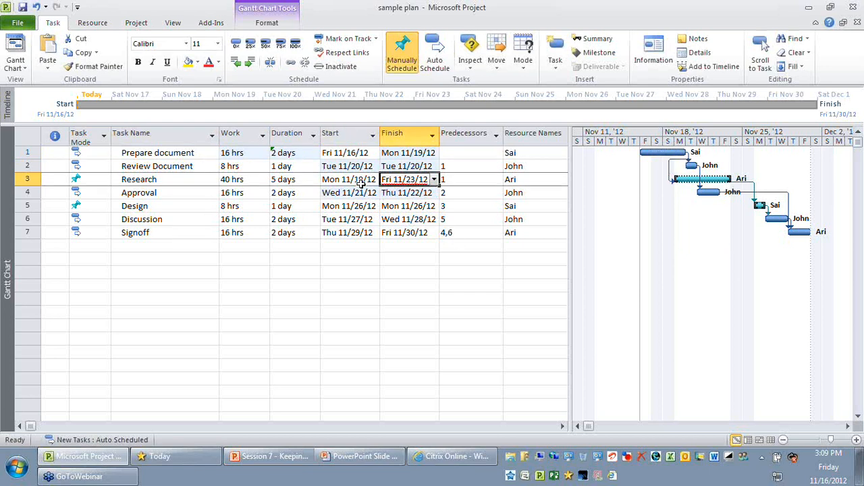
pyautogui.click(86, 181)
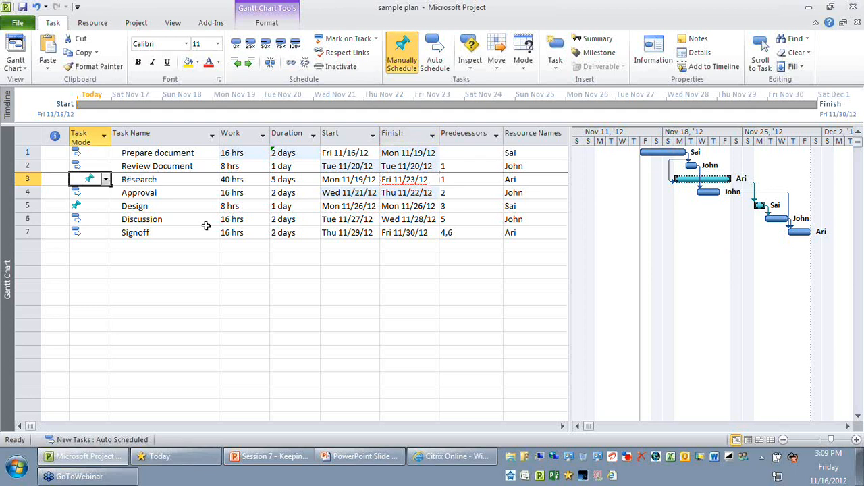
pyautogui.click(408, 178)
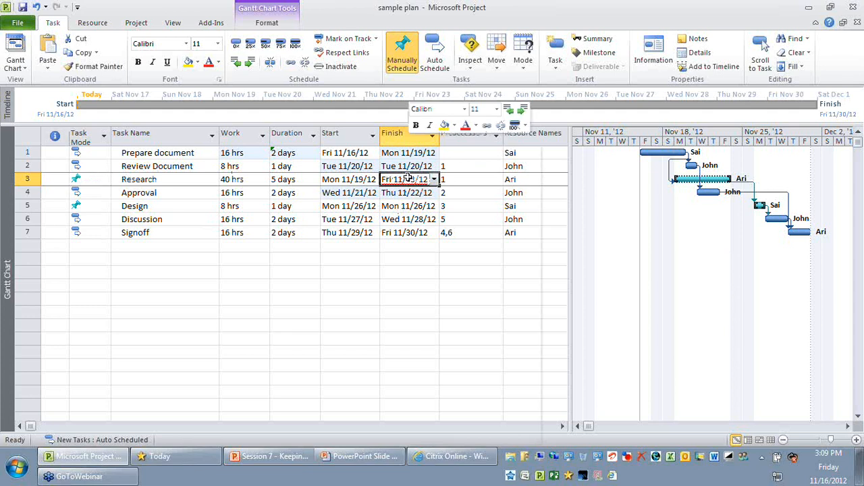
pyautogui.rightClick(409, 177)
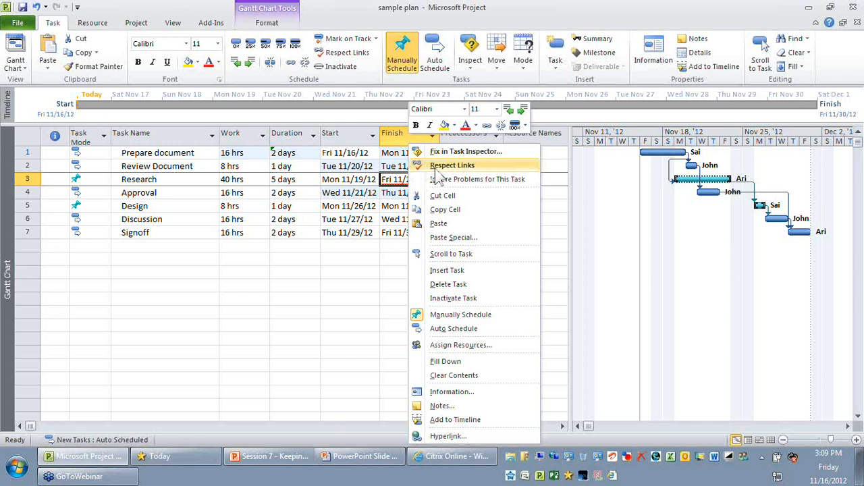
pyautogui.click(452, 166)
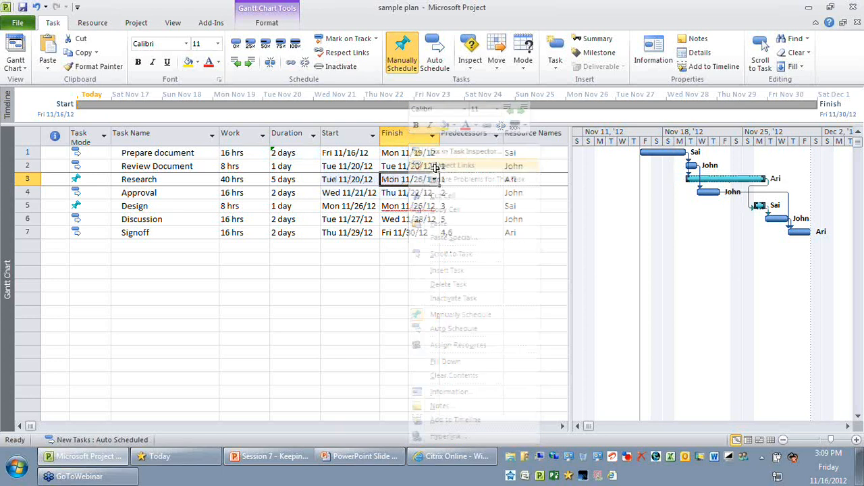
# Reschedule the manually scheduled Design task so that it respects its link to Research
pyautogui.click(143, 207)
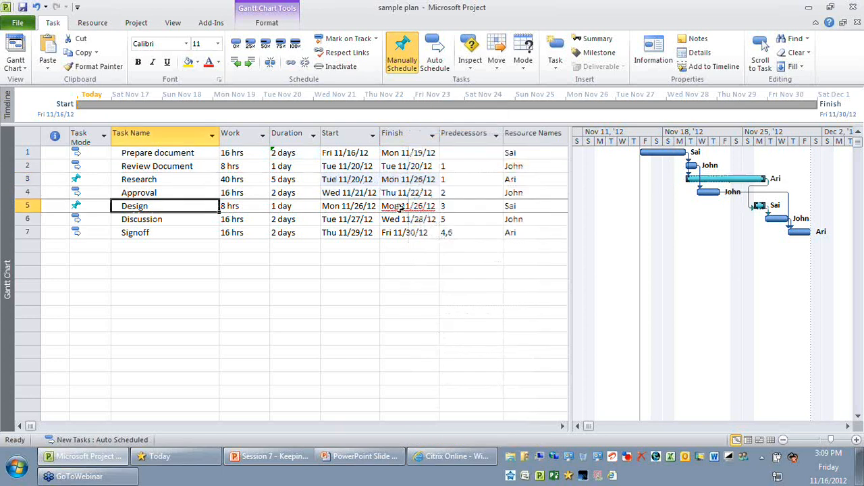
pyautogui.moveTo(399, 208)
pyautogui.click(409, 259)
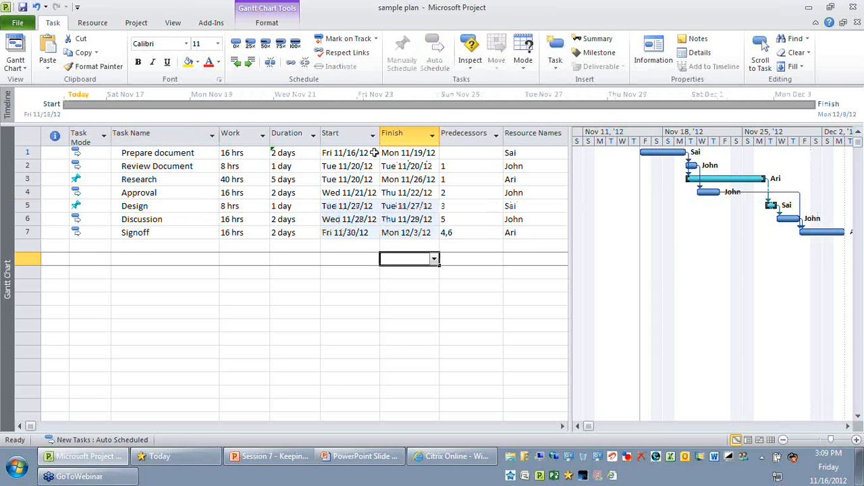
# Review the Start and Finish columns and the task modes of all seven tasks
pyautogui.click(340, 134)
pyautogui.click(398, 133)
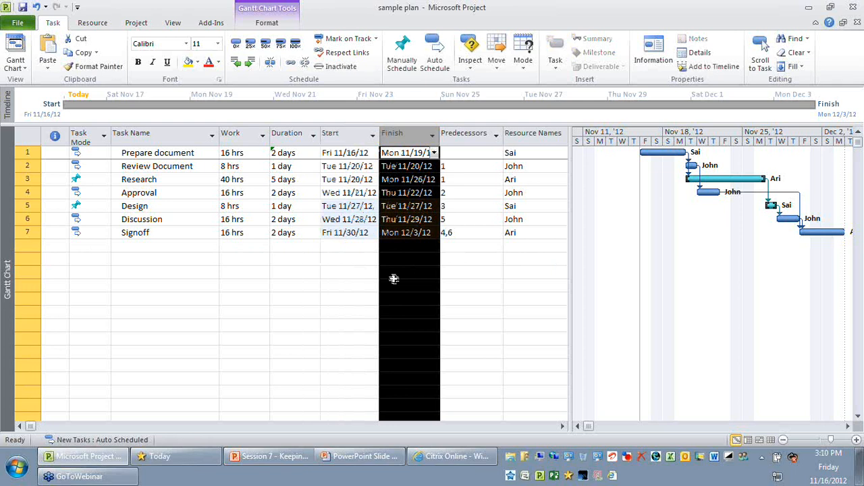
pyautogui.hotkey('ctrl', 'c')
pyautogui.click(347, 283)
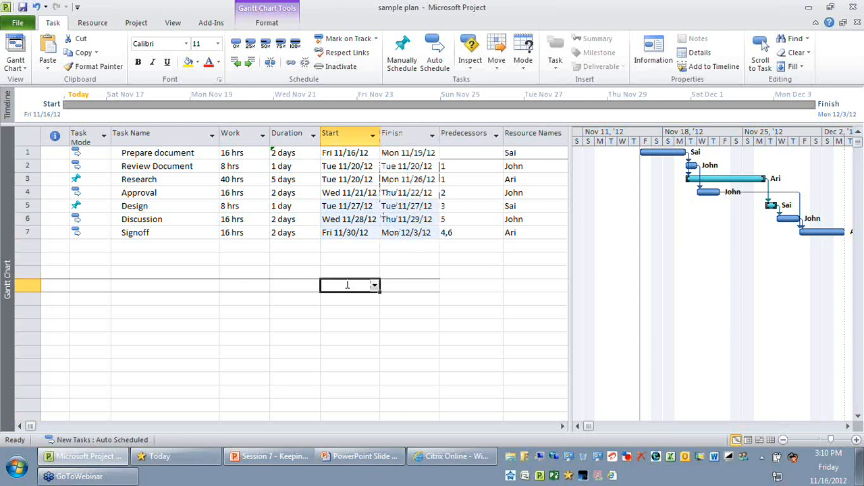
pyautogui.click(89, 154)
pyautogui.moveTo(90, 154); pyautogui.dragTo(98, 233)
pyautogui.click(187, 271)
# Change the Research task's mode to Auto Scheduled
pyautogui.click(98, 176)
pyautogui.click(98, 176)
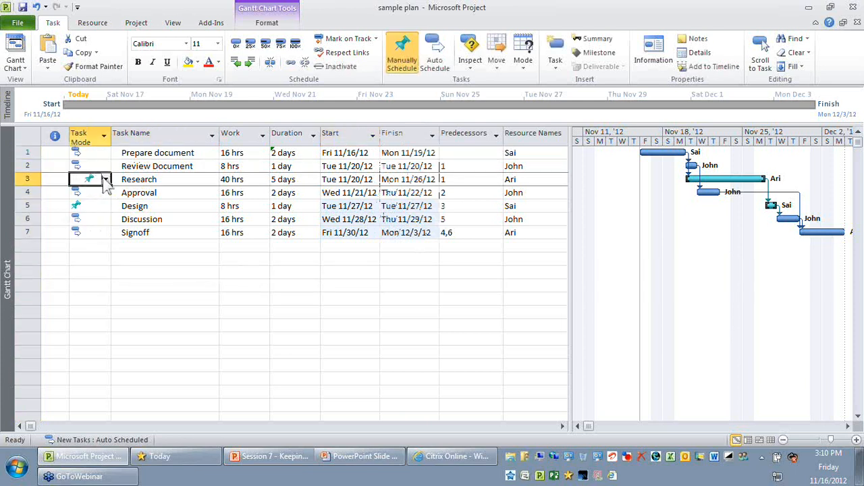
pyautogui.click(105, 179)
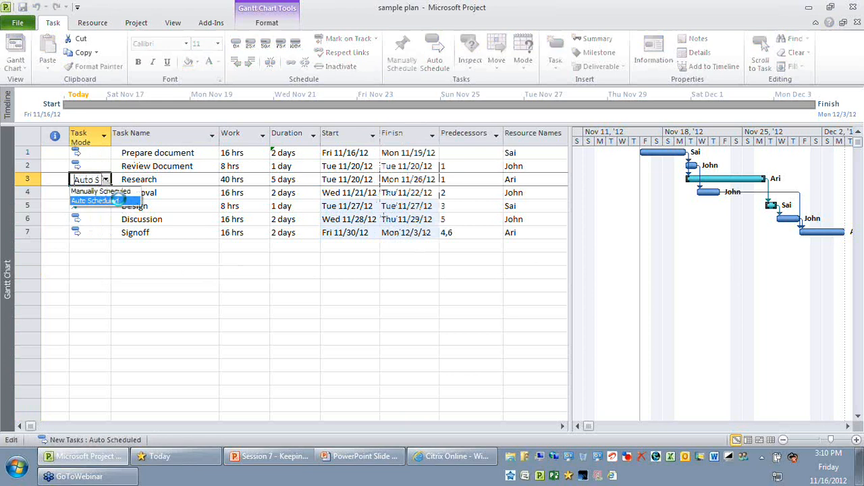
pyautogui.click(119, 198)
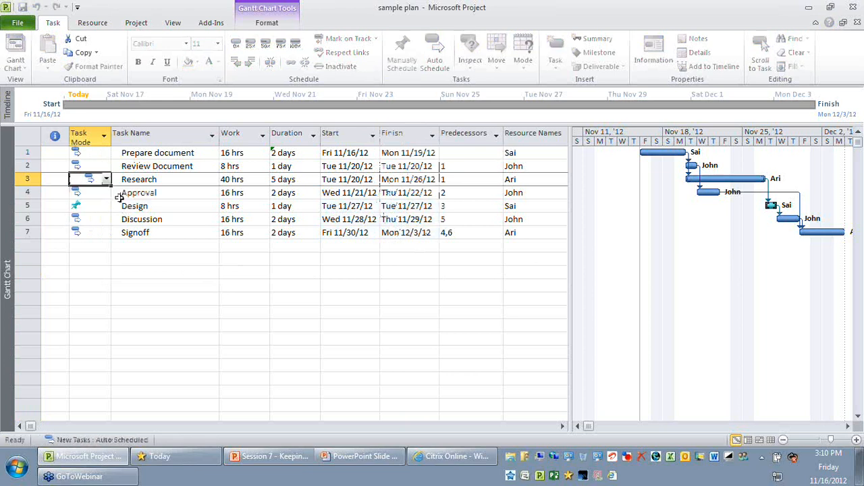
# Change the Design task's mode to Auto Scheduled
pyautogui.click(91, 206)
pyautogui.click(106, 206)
pyautogui.click(101, 231)
pyautogui.click(152, 260)
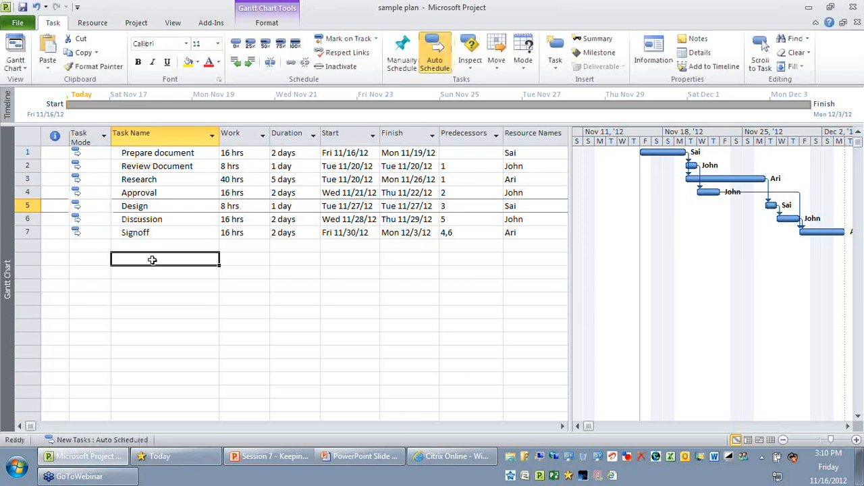
pyautogui.press('Down')
pyautogui.press('Down')
pyautogui.press('Down')
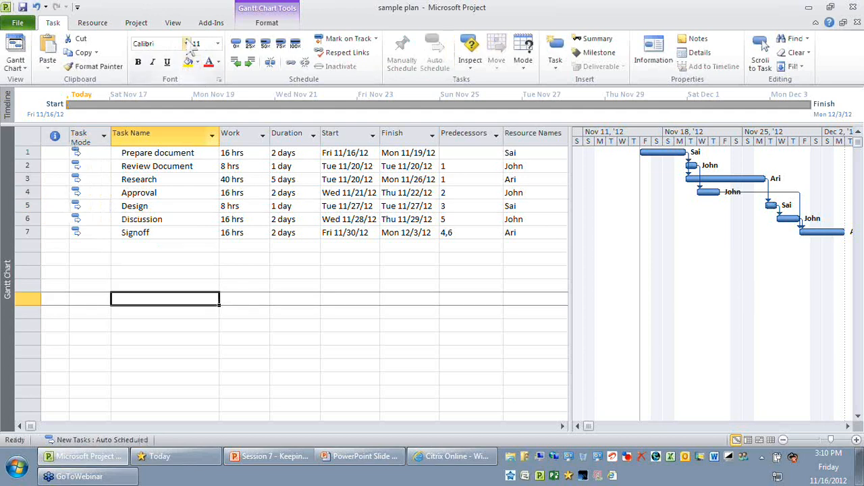
# Highlight the tasks in the plan that match the Manually Scheduled Tasks filter
pyautogui.click(173, 22)
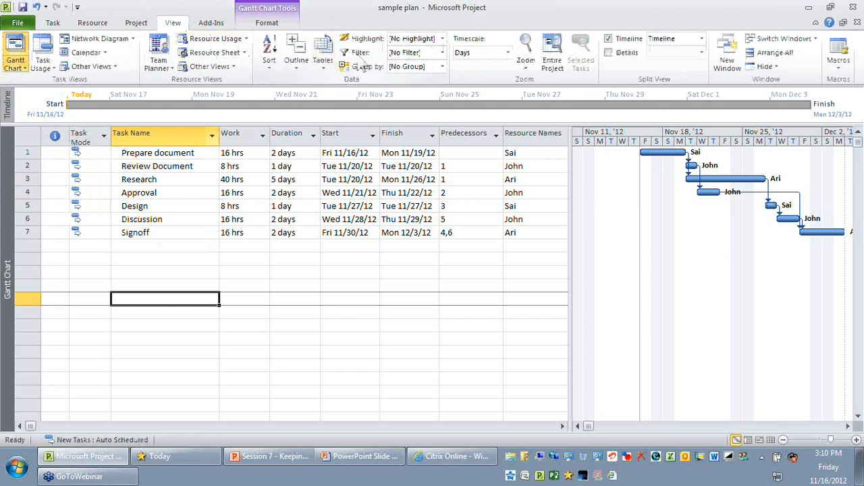
pyautogui.click(442, 53)
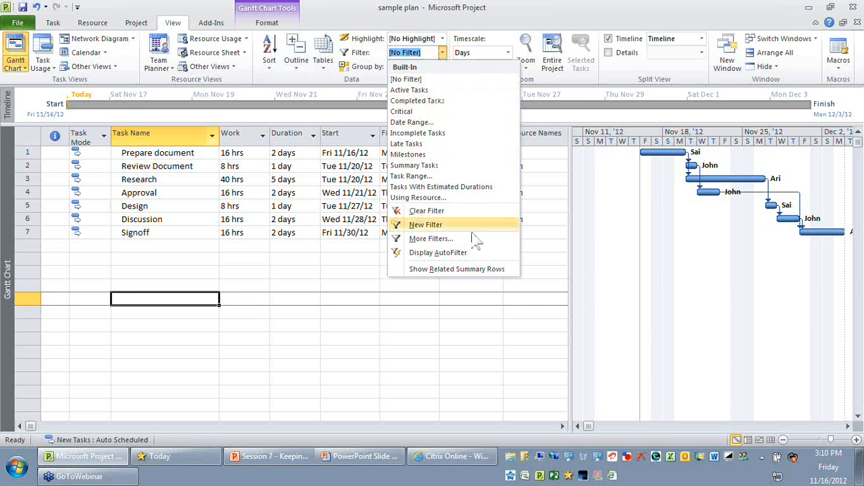
pyautogui.click(473, 238)
pyautogui.click(289, 164)
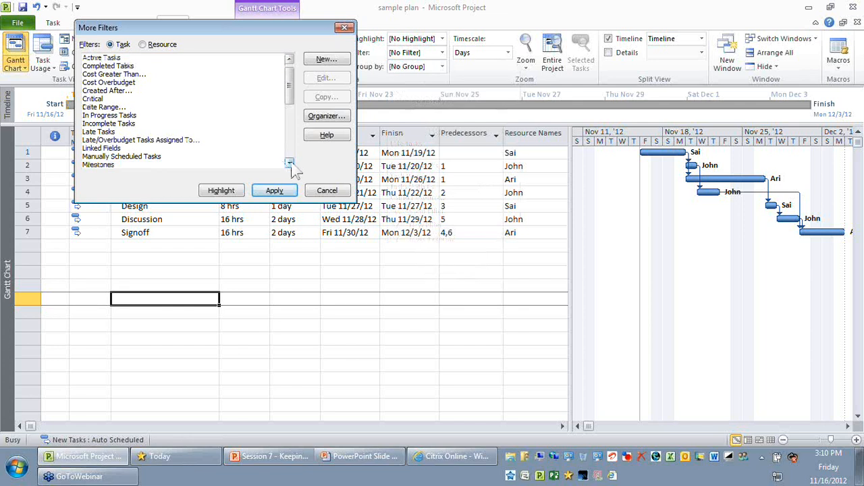
pyautogui.click(290, 164)
pyautogui.click(223, 148)
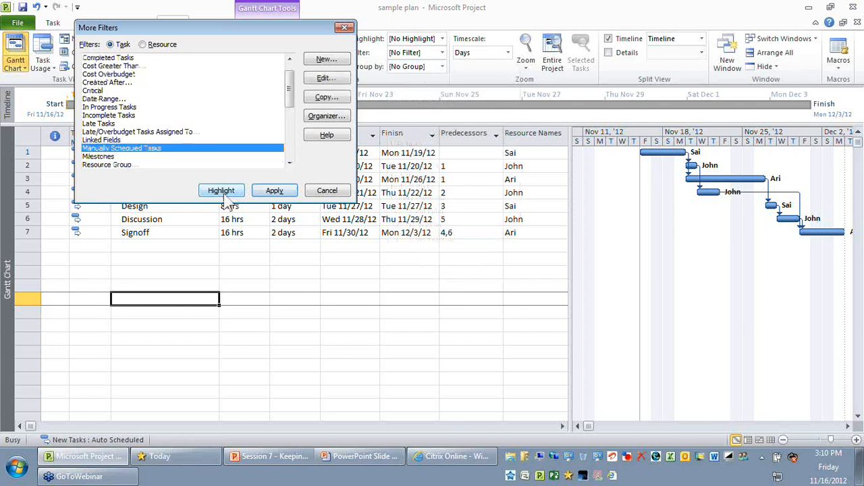
pyautogui.click(227, 195)
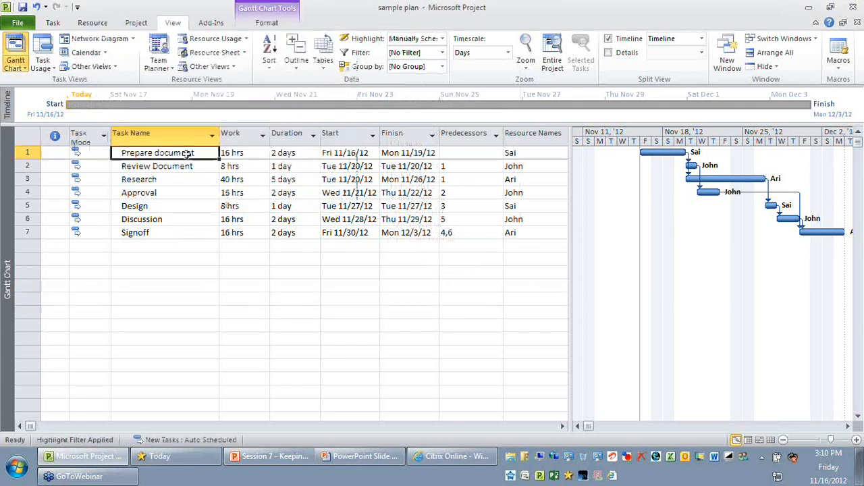
# Check the task names for highlighted rows and reset the highlight filter to No Highlight
pyautogui.click(205, 273)
pyautogui.moveTo(157, 155); pyautogui.dragTo(159, 218)
pyautogui.click(207, 261)
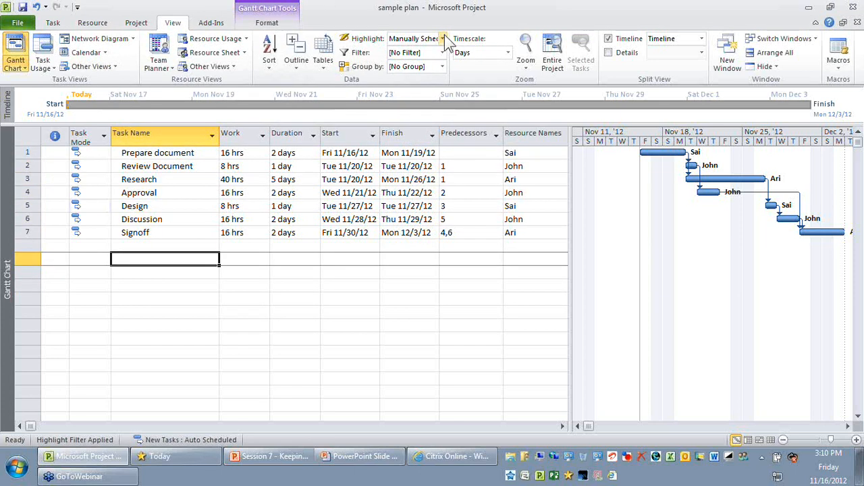
pyautogui.click(444, 40)
pyautogui.click(413, 62)
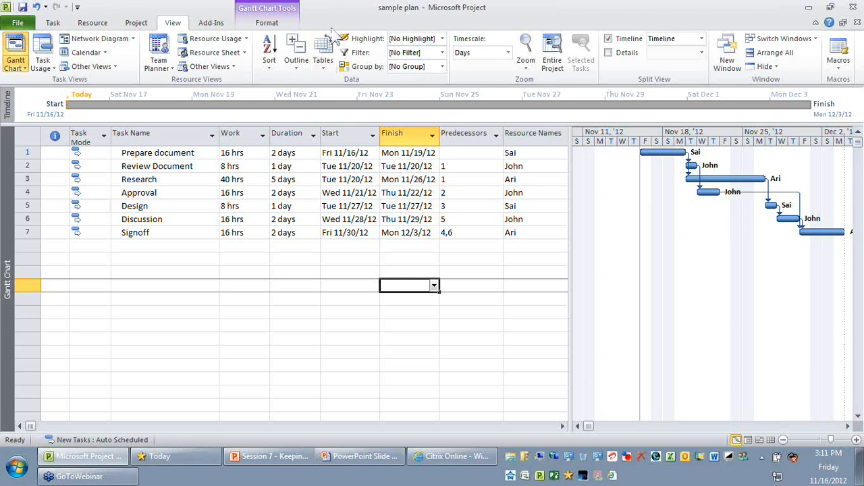
# Examine the Task Name column and the planned values in the columns from Work through Finish
pyautogui.click(202, 135)
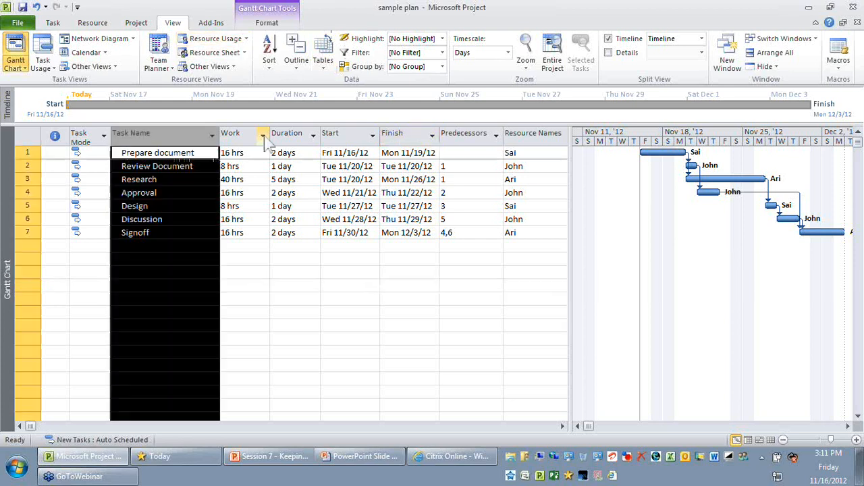
pyautogui.click(401, 135)
pyautogui.click(373, 287)
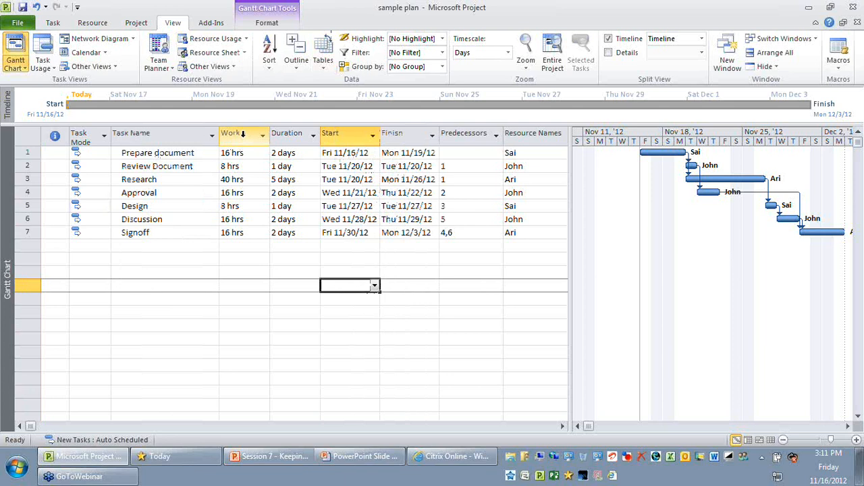
pyautogui.click(243, 135)
pyautogui.click(400, 135)
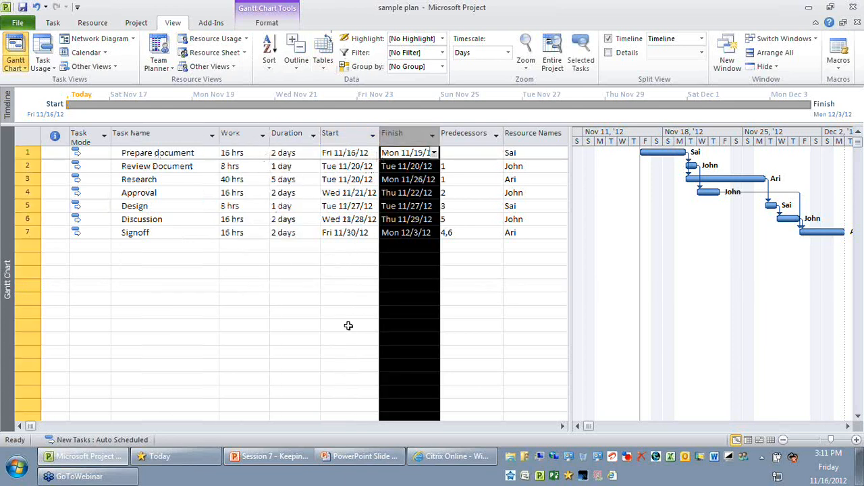
pyautogui.click(348, 326)
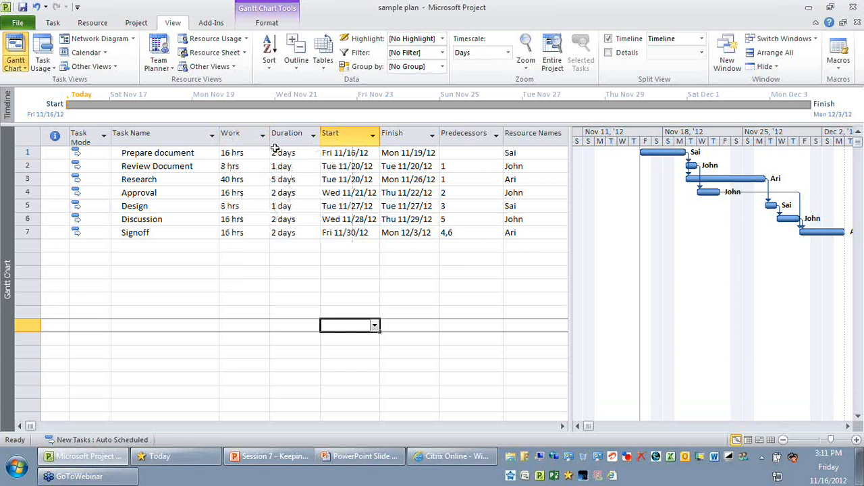
pyautogui.click(240, 135)
pyautogui.moveTo(260, 135); pyautogui.dragTo(409, 134)
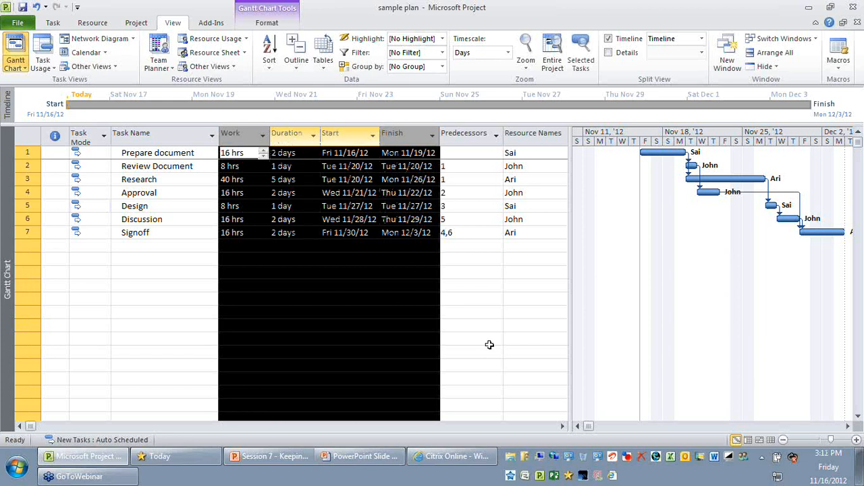
pyautogui.click(332, 338)
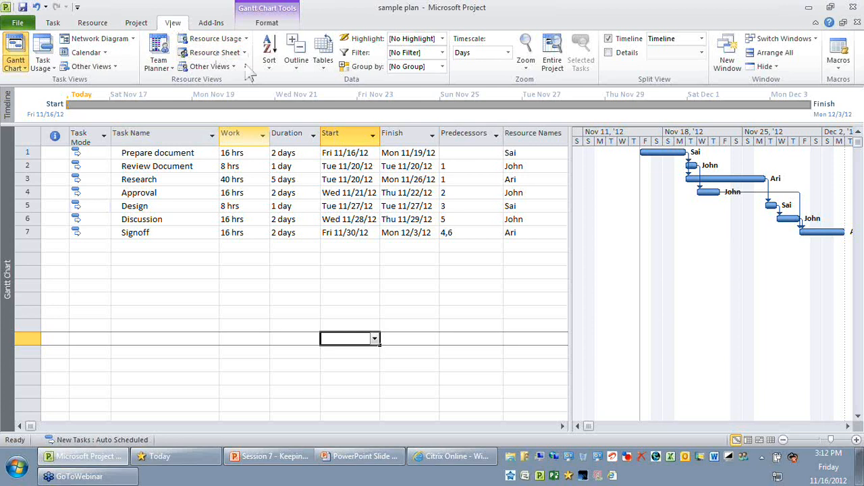
# Look over the available built-in tables and review the Work, Duration, Start and Finish columns of the Entry table
pyautogui.click(327, 68)
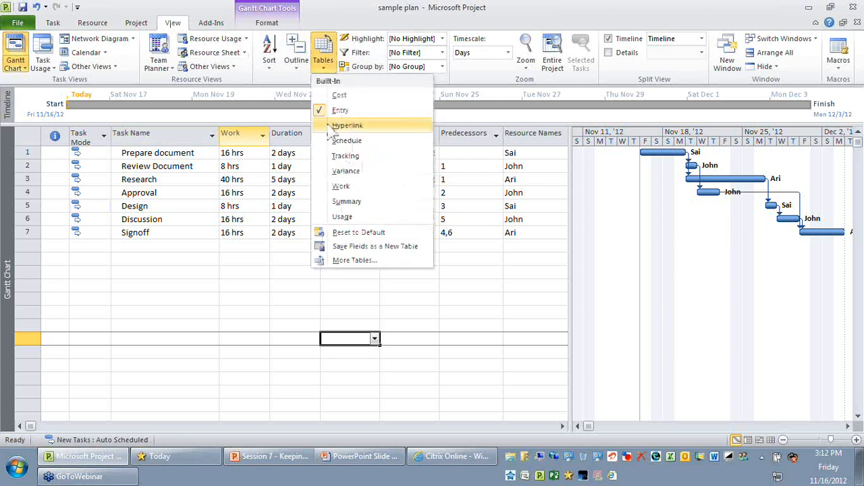
pyautogui.click(276, 304)
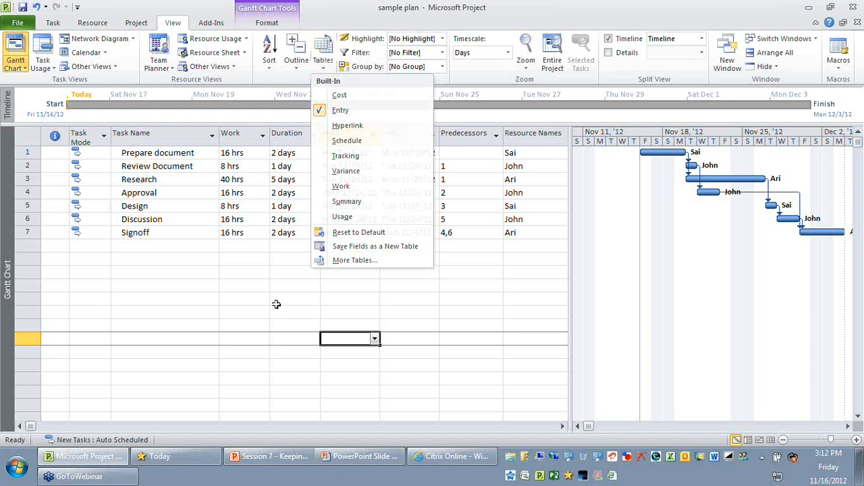
pyautogui.click(295, 133)
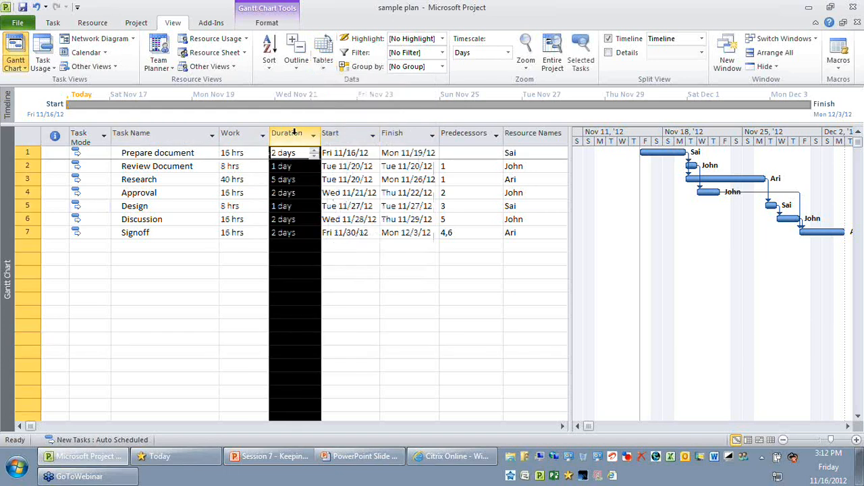
pyautogui.moveTo(295, 133); pyautogui.dragTo(405, 133)
pyautogui.click(377, 336)
pyautogui.moveTo(234, 133); pyautogui.dragTo(405, 133)
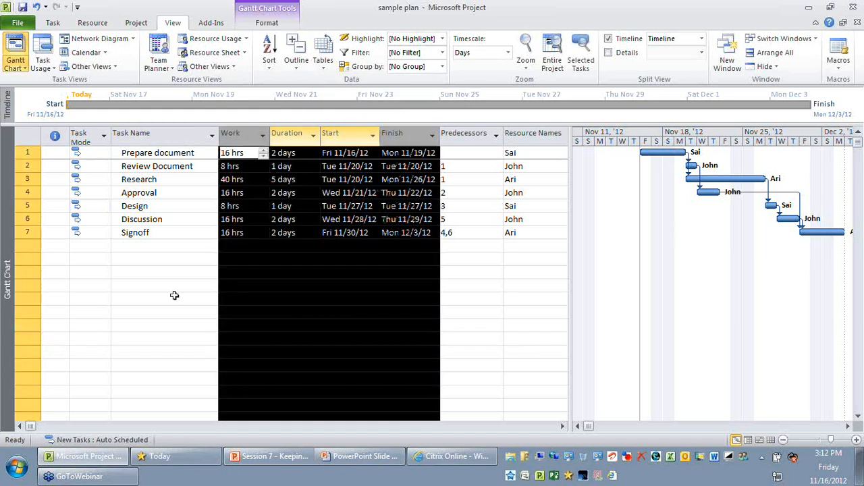
pyautogui.click(174, 296)
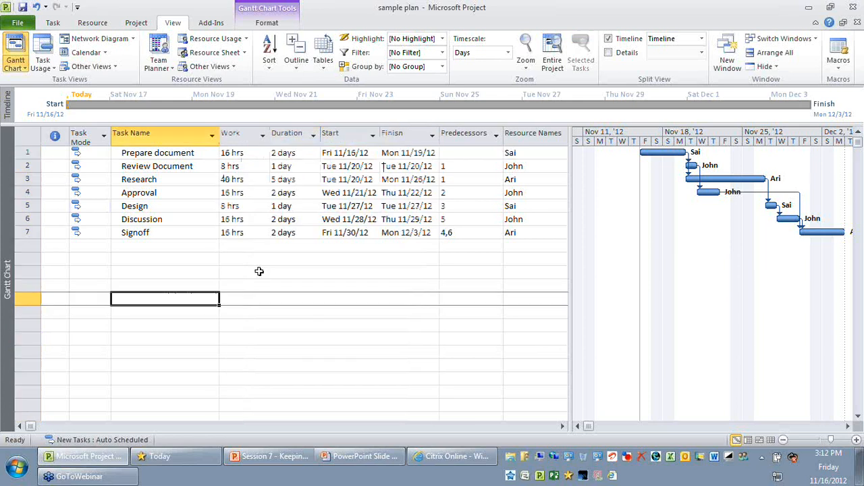
pyautogui.moveTo(234, 133); pyautogui.dragTo(405, 133)
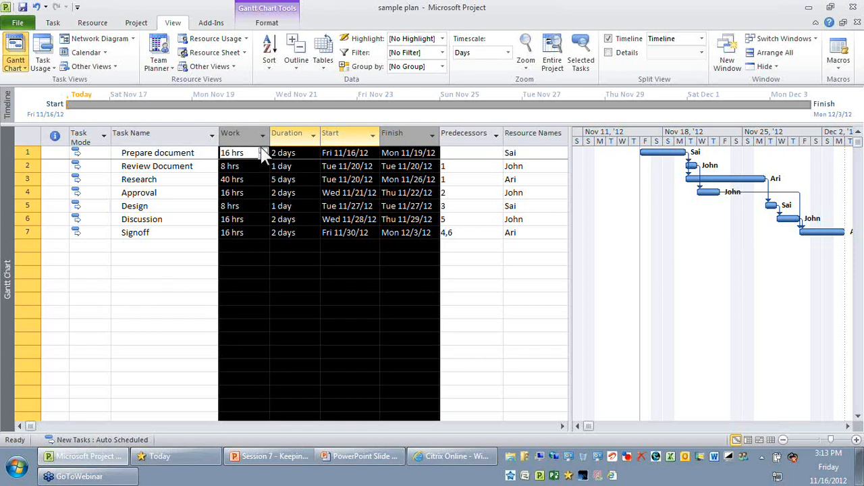
pyautogui.click(188, 248)
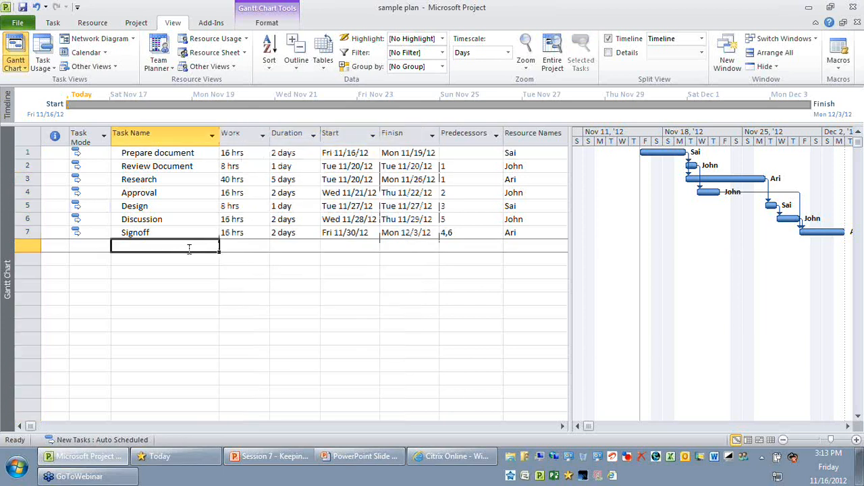
# Inspect the column options for Work and the list of tables, leaving the Entry table in place
pyautogui.click(240, 130)
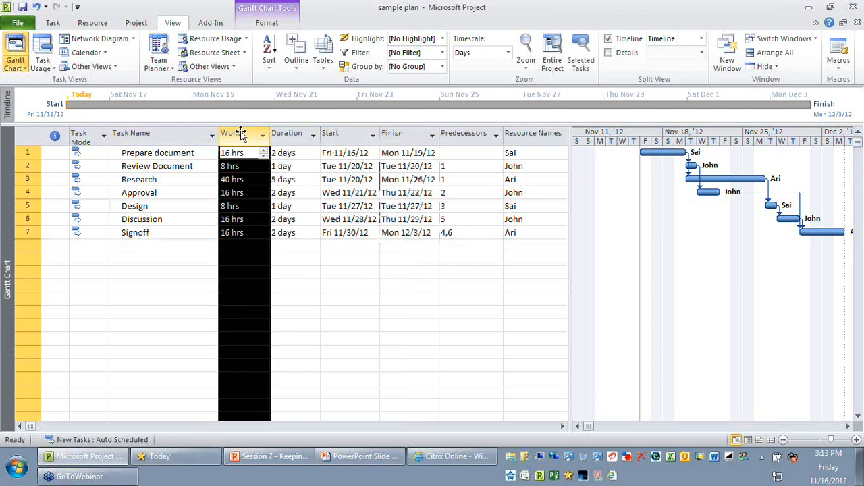
pyautogui.rightClick(241, 133)
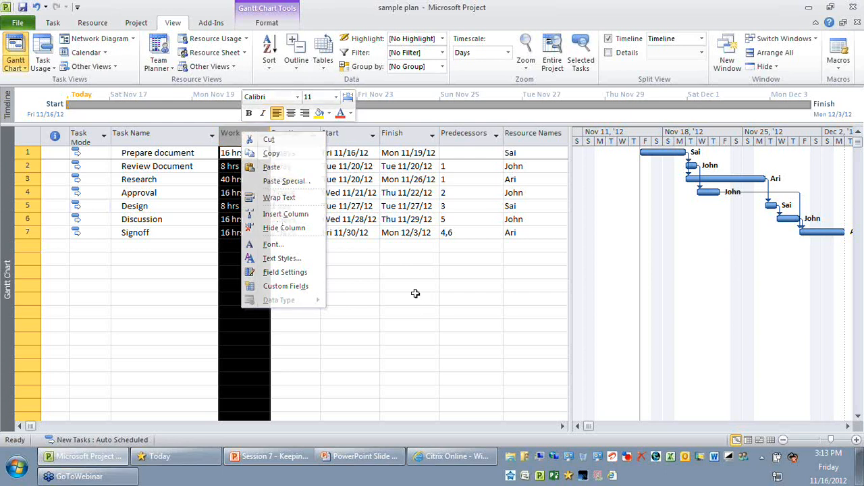
pyautogui.press('Escape')
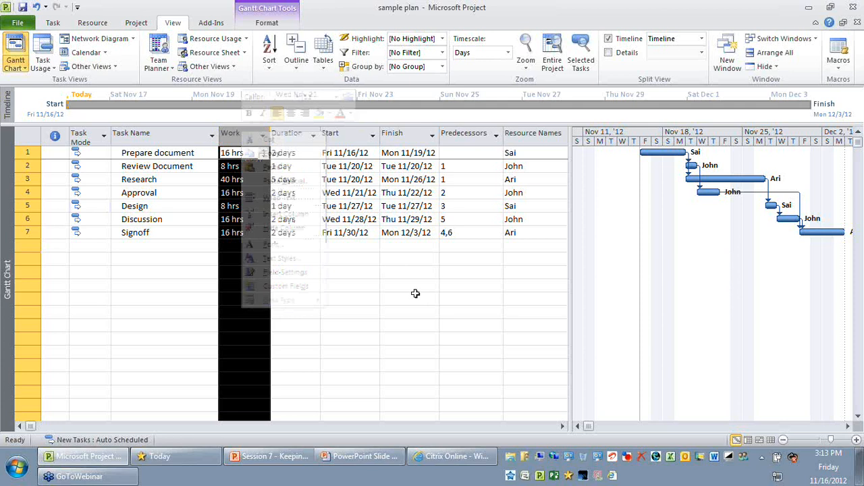
pyautogui.click(164, 285)
pyautogui.click(324, 60)
pyautogui.click(251, 133)
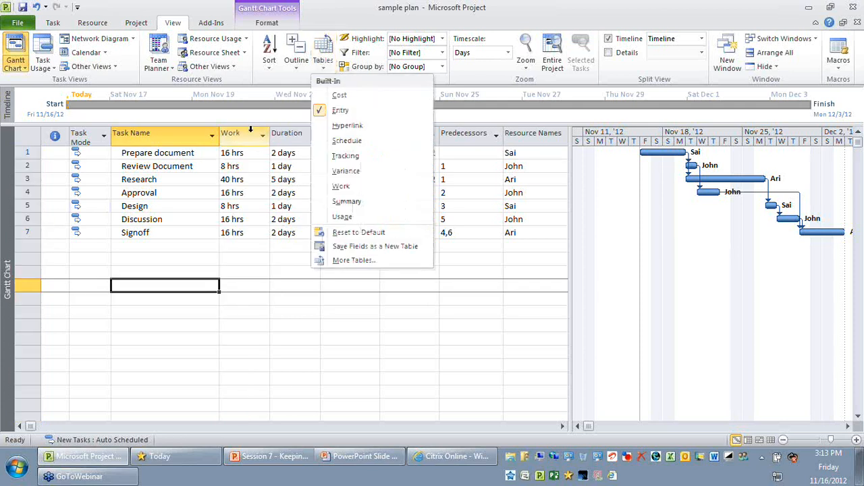
pyautogui.click(262, 137)
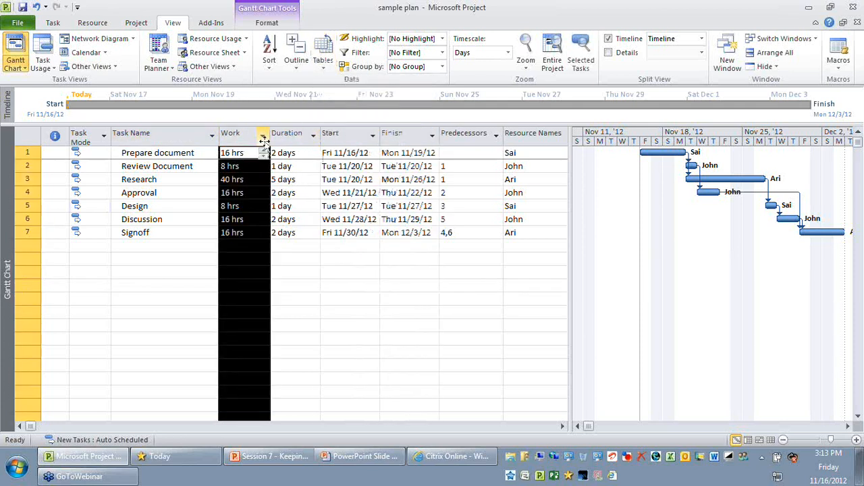
pyautogui.click(338, 135)
pyautogui.click(212, 311)
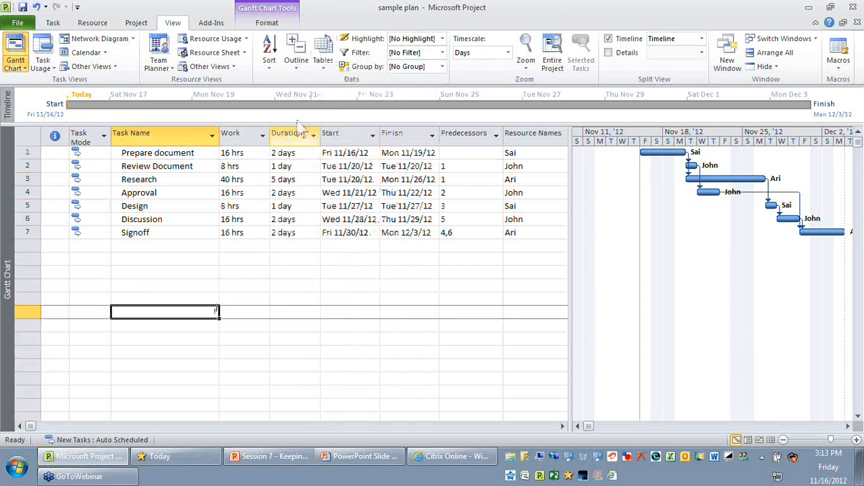
# Apply the Baseline task table to the Gantt Chart view
pyautogui.click(322, 67)
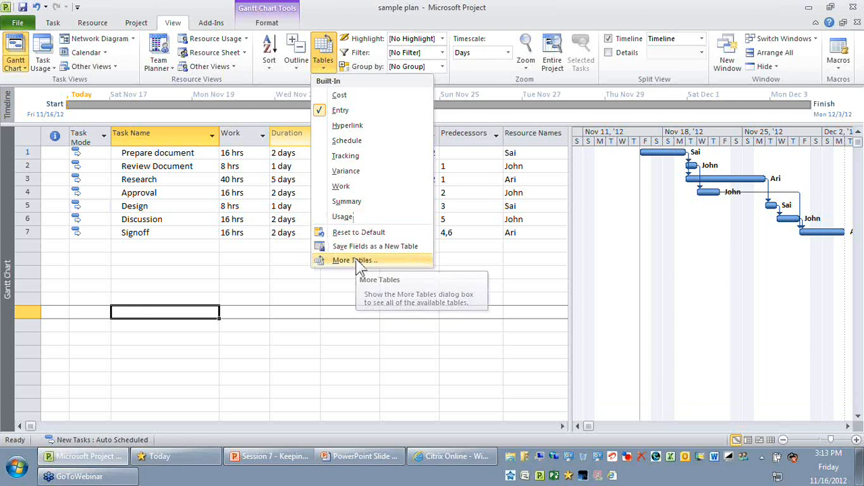
pyautogui.click(356, 259)
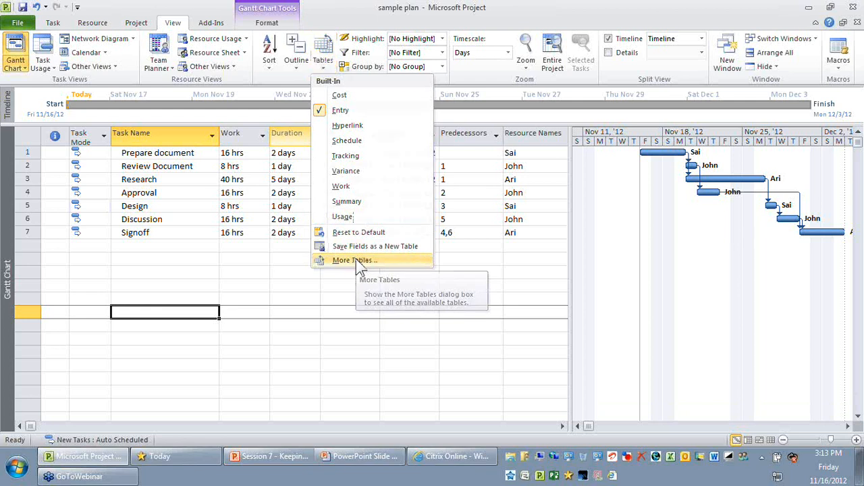
pyautogui.click(200, 70)
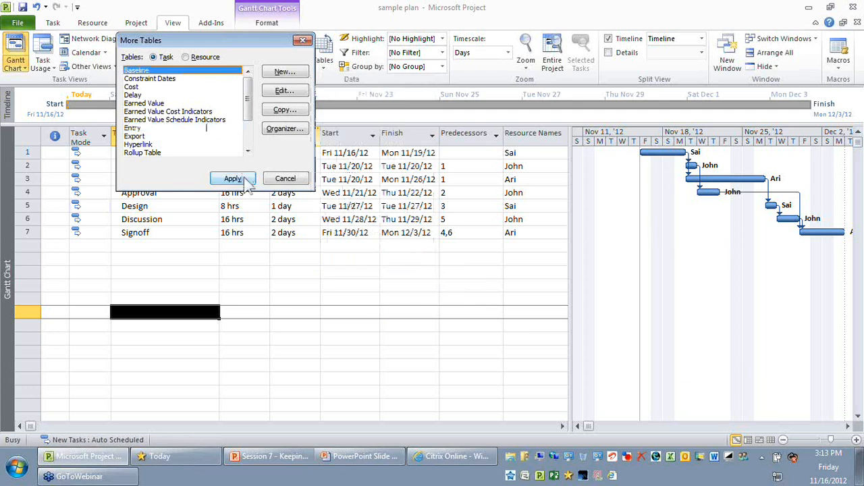
pyautogui.click(233, 179)
# Examine the Baseline Duration, Baseline Start, Baseline Finish and Baseline Work columns for the listed tasks
pyautogui.moveTo(114, 152); pyautogui.dragTo(124, 237)
pyautogui.click(94, 272)
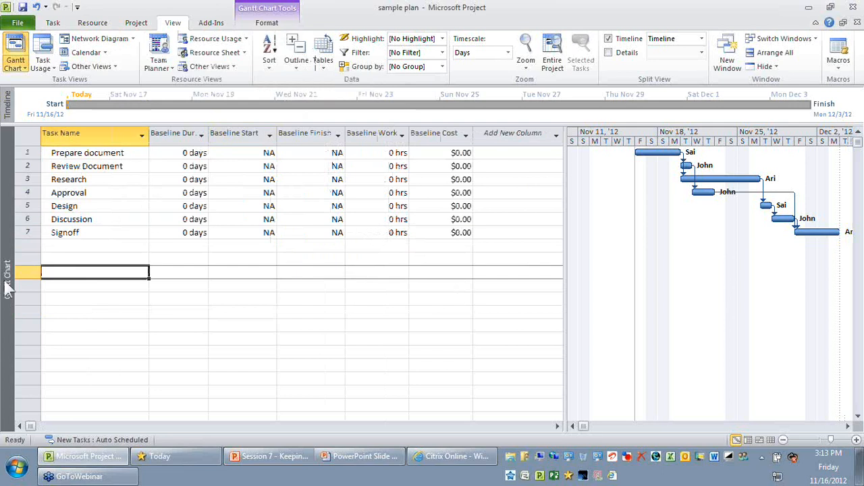
pyautogui.click(174, 133)
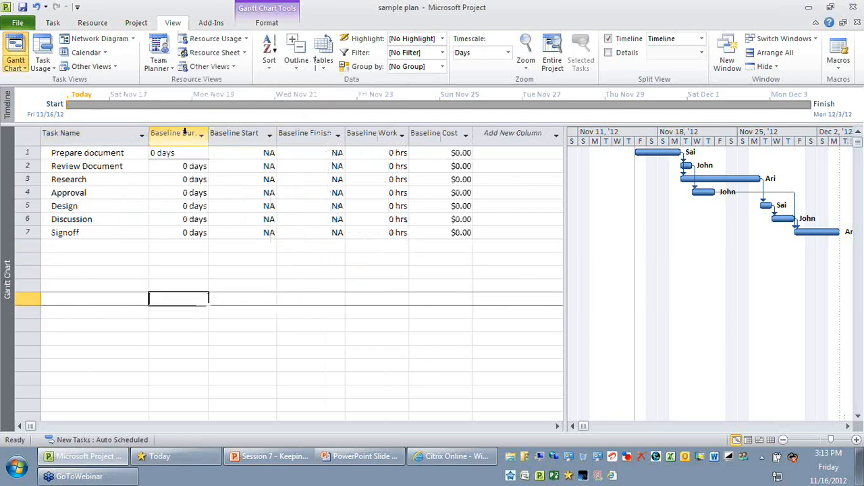
pyautogui.click(254, 133)
pyautogui.click(305, 133)
pyautogui.click(371, 133)
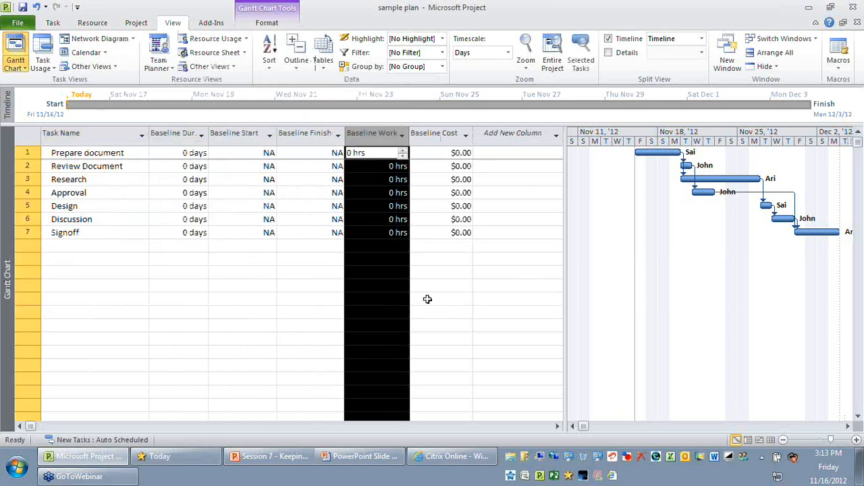
pyautogui.click(312, 330)
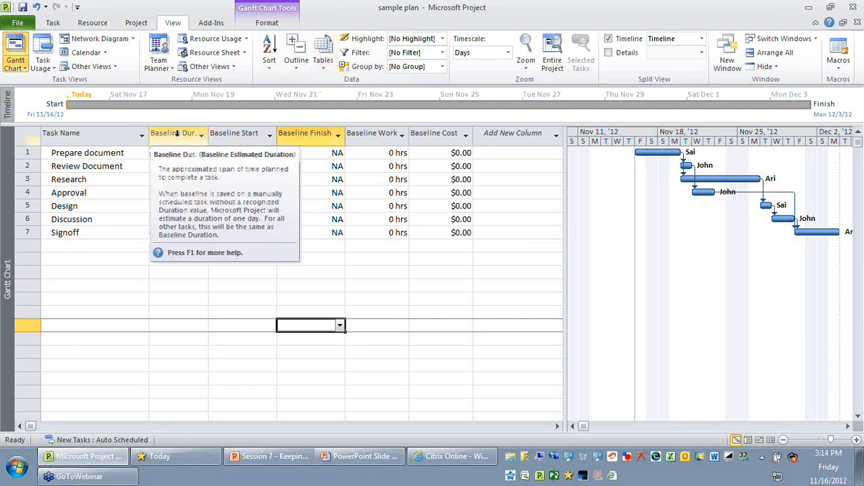
pyautogui.click(304, 133)
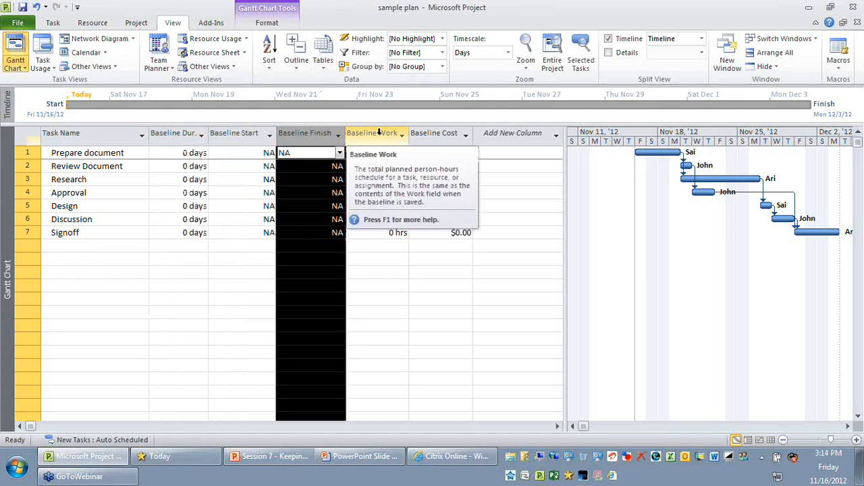
pyautogui.click(378, 132)
pyautogui.click(377, 338)
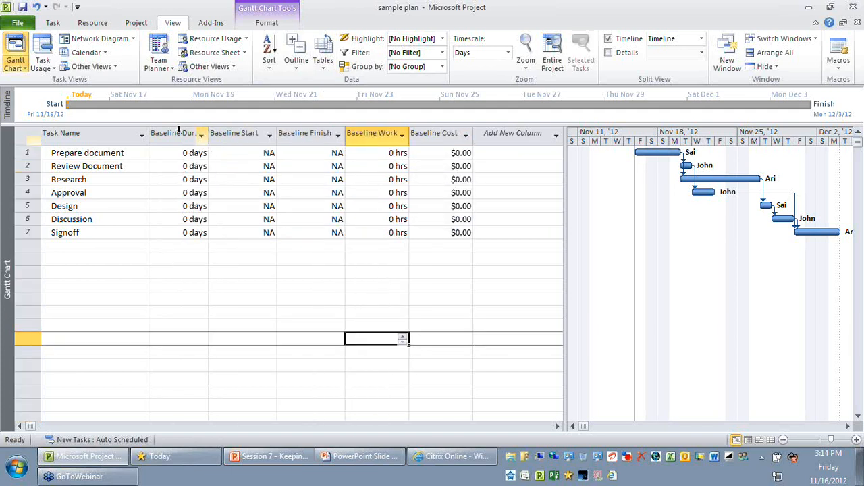
# Review the Baseline Duration through Baseline Cost columns for all tasks from Prepare document to Signoff
pyautogui.moveTo(179, 132); pyautogui.dragTo(439, 133)
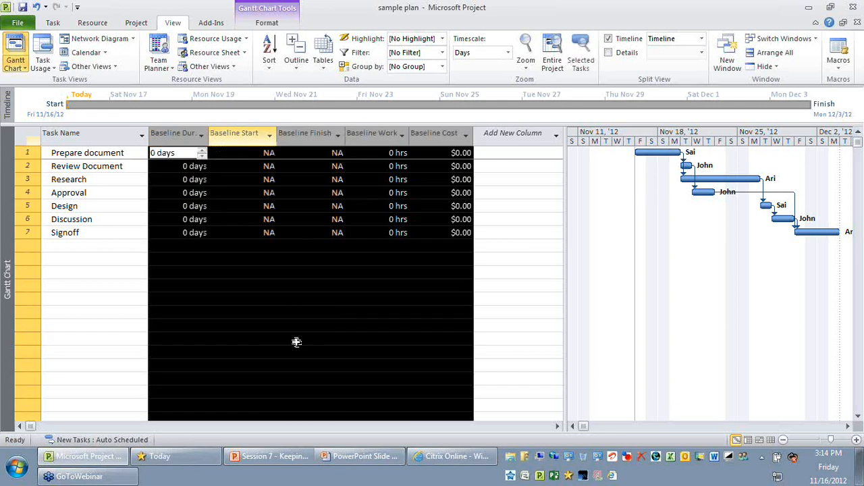
pyautogui.click(237, 312)
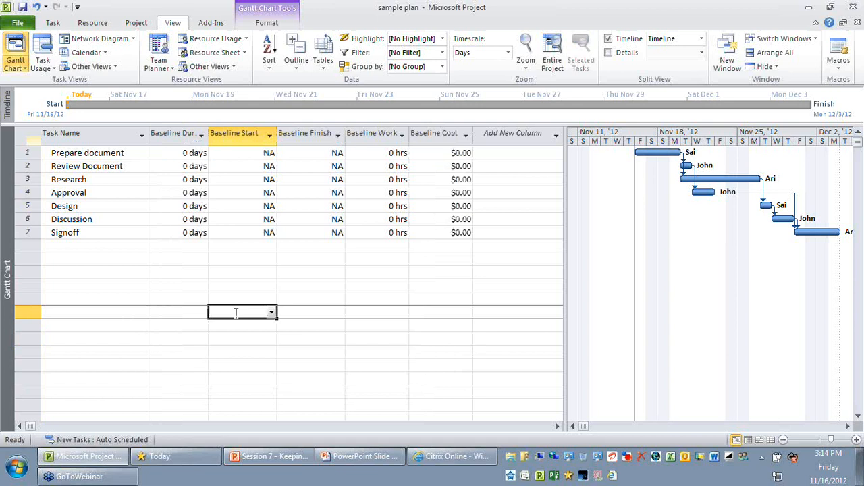
pyautogui.click(24, 153)
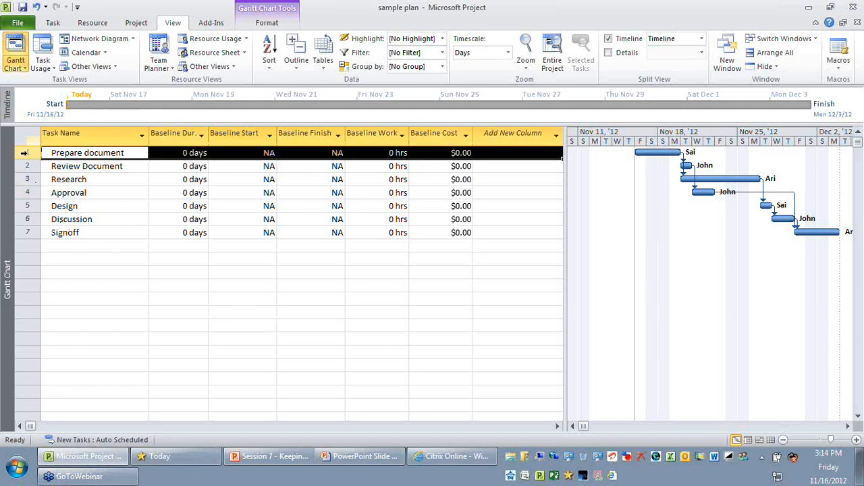
pyautogui.moveTo(25, 153); pyautogui.dragTo(31, 232)
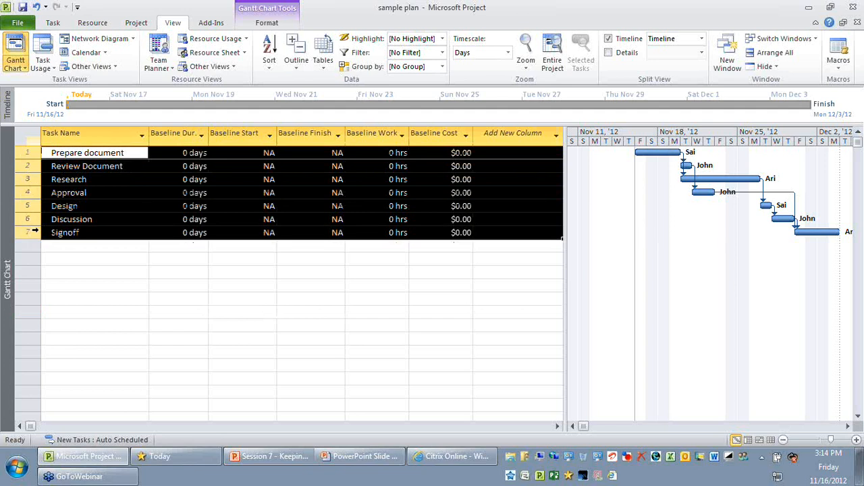
pyautogui.click(156, 290)
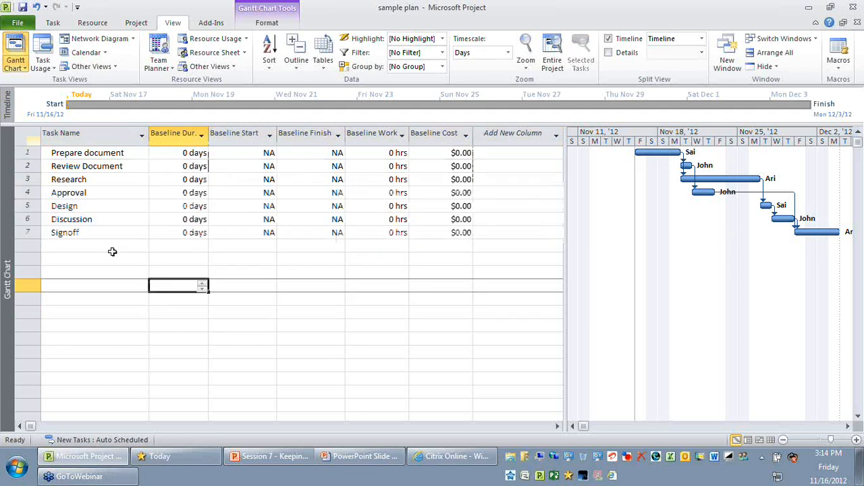
pyautogui.click(114, 250)
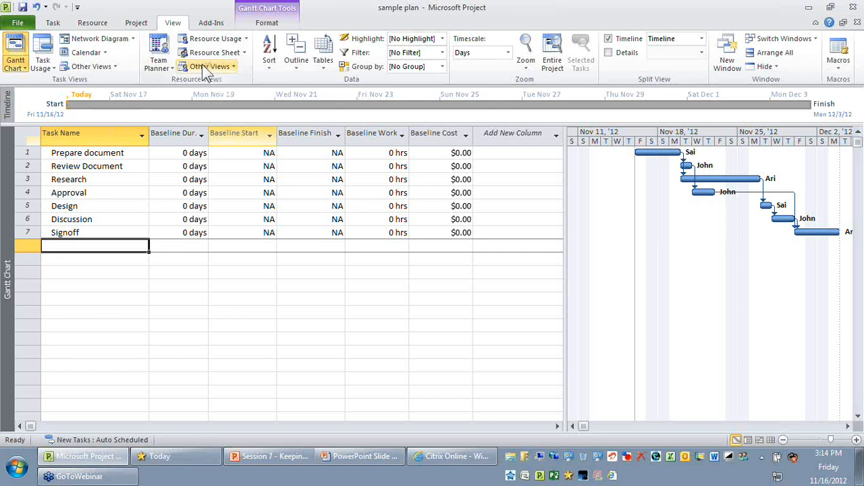
# Set the project baseline using the Baseline option for the entire project
pyautogui.click(142, 23)
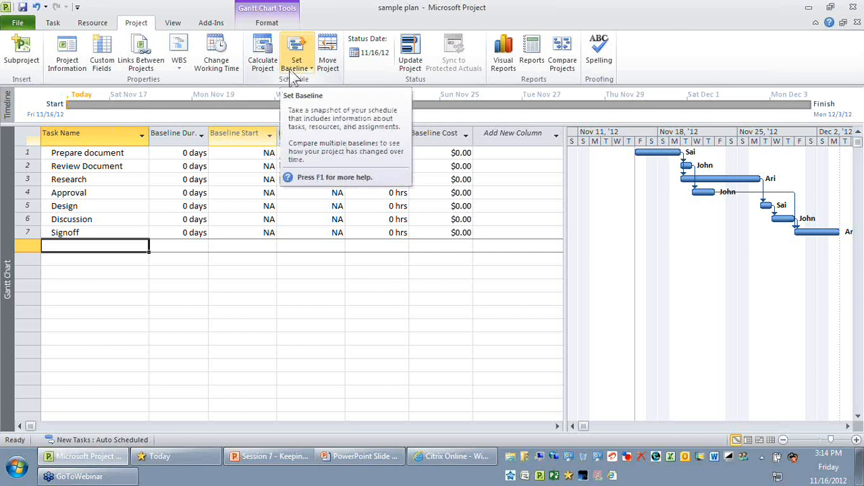
pyautogui.click(294, 69)
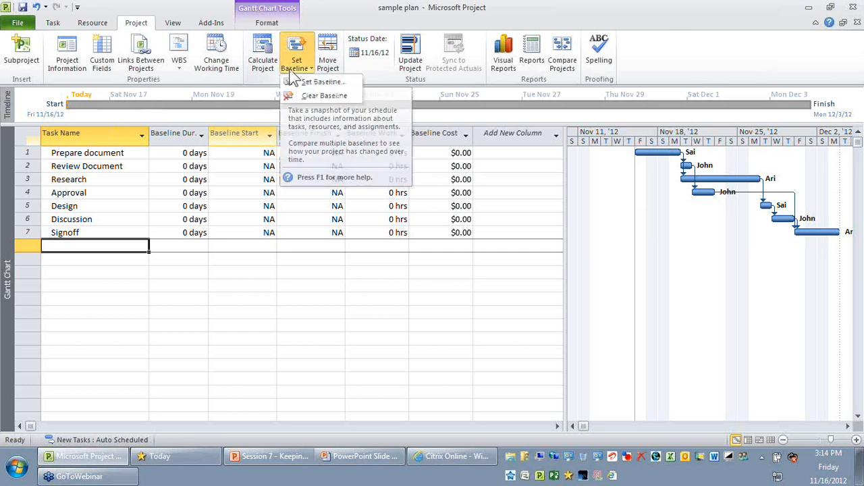
pyautogui.click(320, 81)
pyautogui.moveTo(383, 125); pyautogui.dragTo(335, 108)
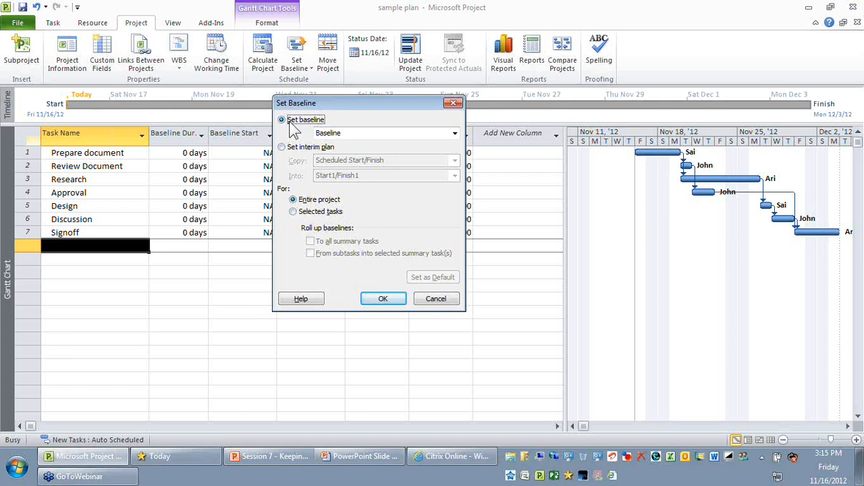
pyautogui.click(332, 135)
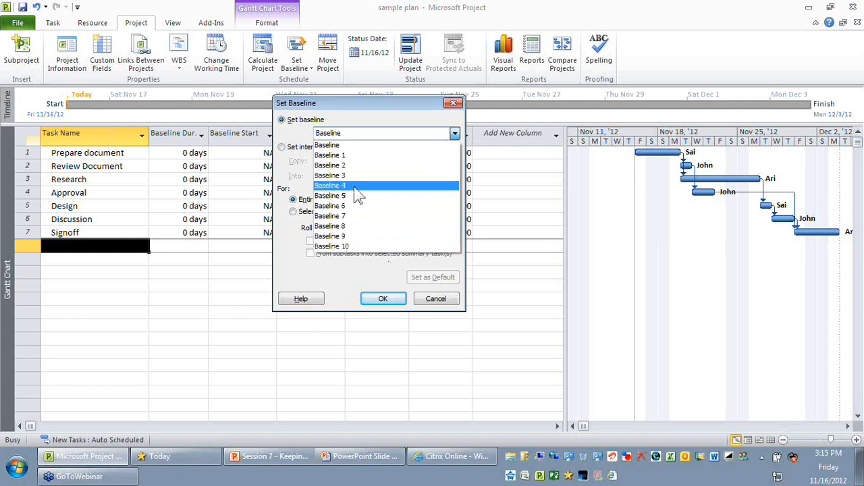
pyautogui.click(358, 146)
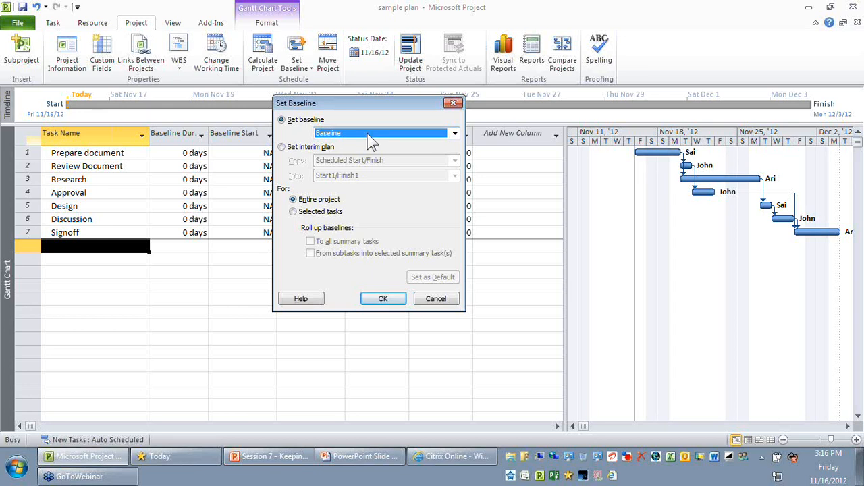
pyautogui.click(370, 136)
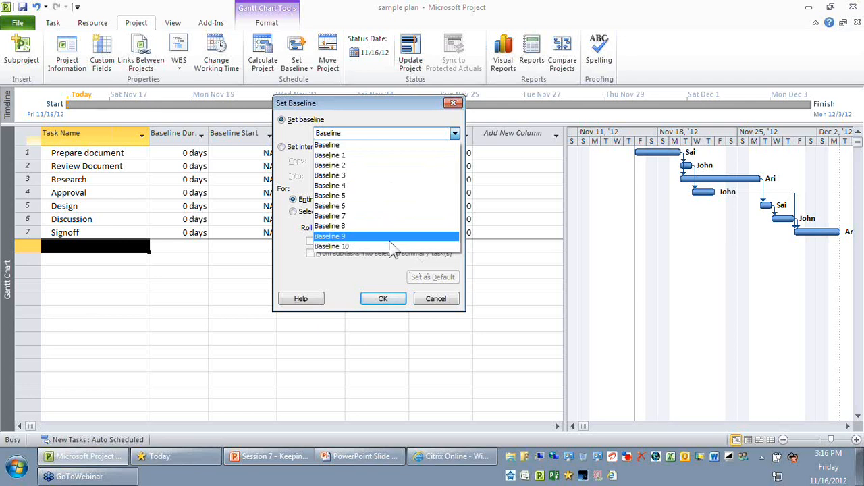
pyautogui.click(355, 145)
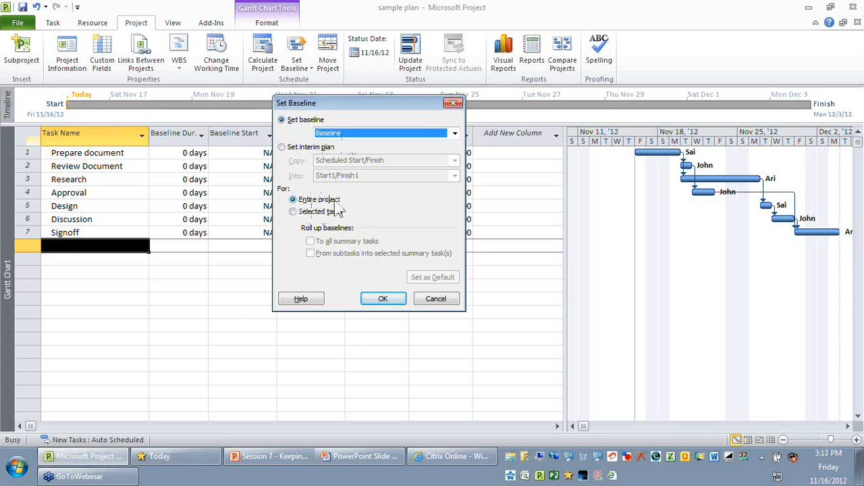
pyautogui.click(396, 307)
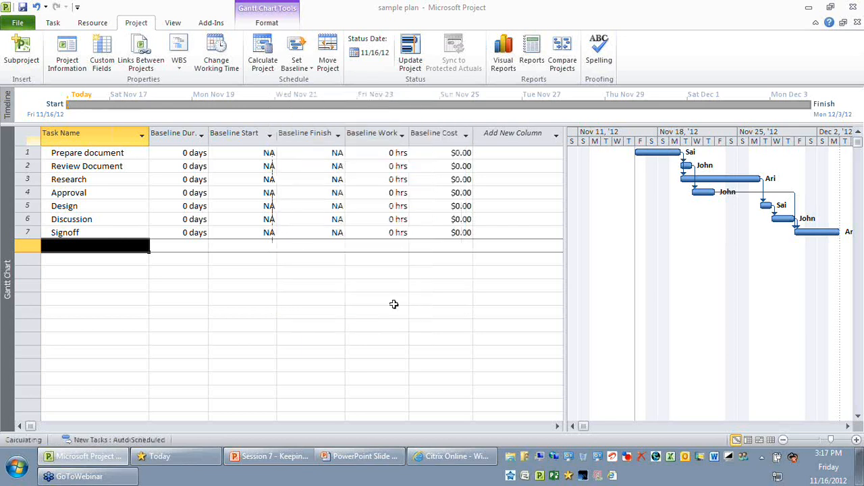
# Examine the filled Baseline Duration, Baseline Start, Baseline Work and Baseline Cost columns of the tasks
pyautogui.click(322, 335)
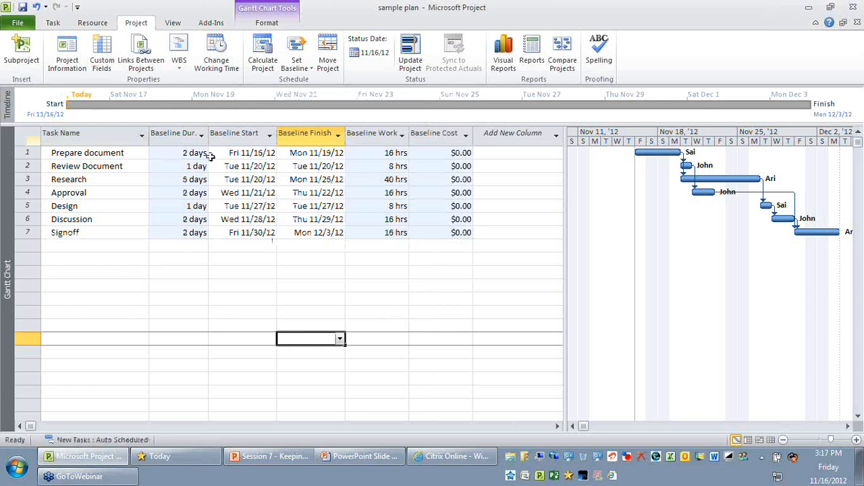
pyautogui.click(182, 135)
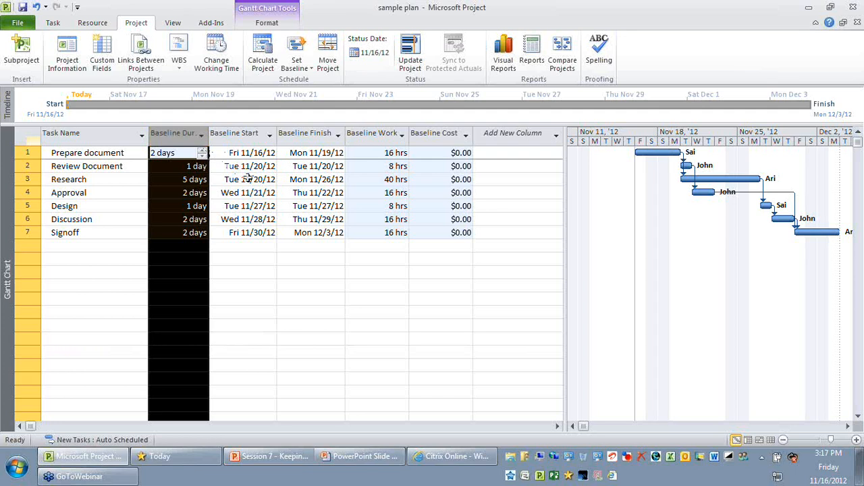
pyautogui.click(263, 295)
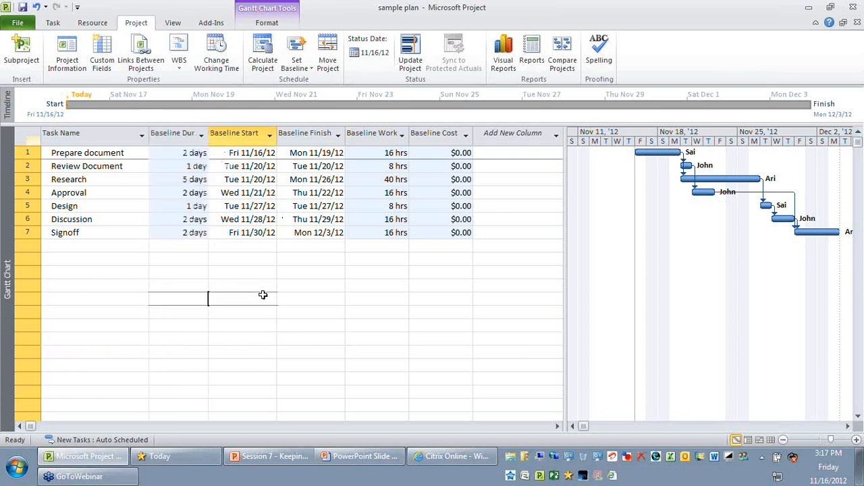
pyautogui.click(247, 135)
pyautogui.moveTo(371, 133); pyautogui.dragTo(441, 132)
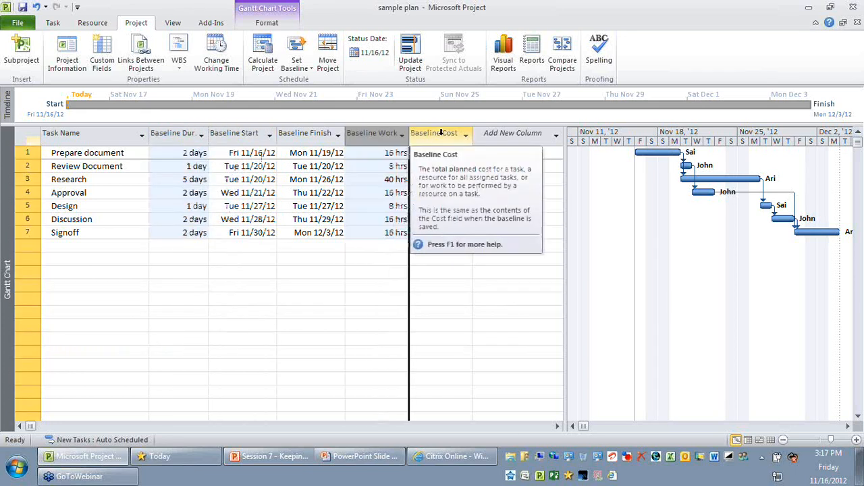
pyautogui.click(441, 132)
pyautogui.click(418, 361)
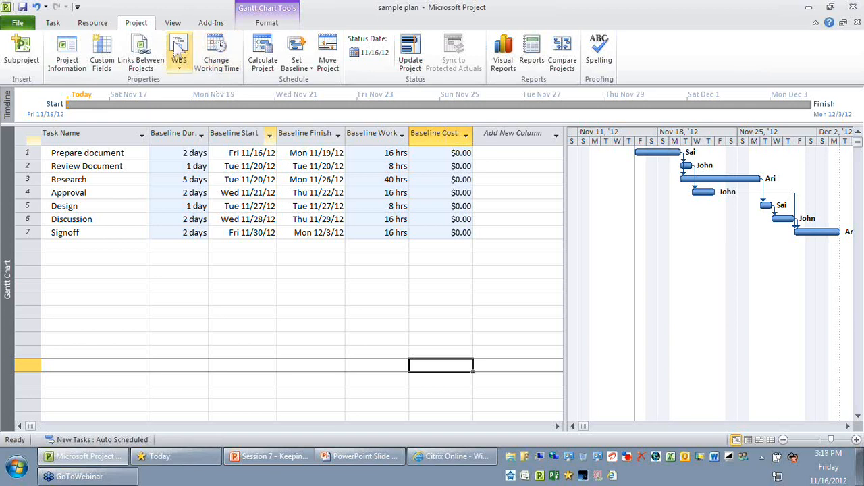
# Switch to the Resource Sheet view and check the Std. Rate column of the resources
pyautogui.scroll(-1, 179, 46)
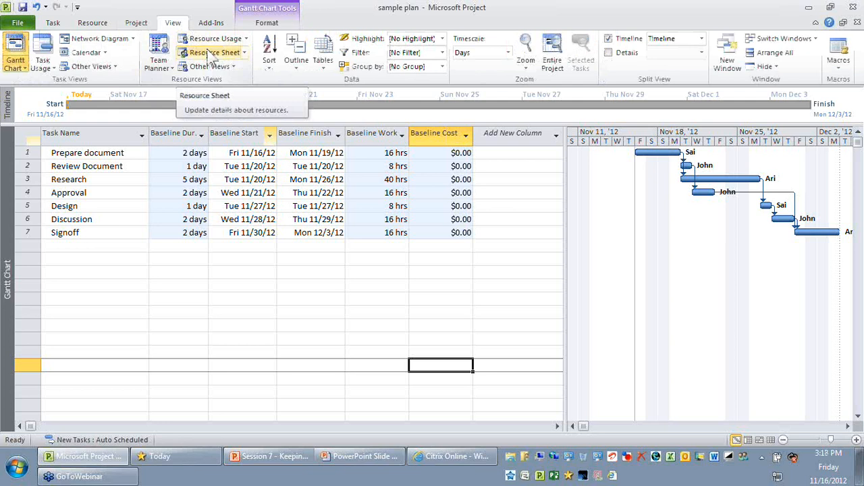
pyautogui.click(210, 53)
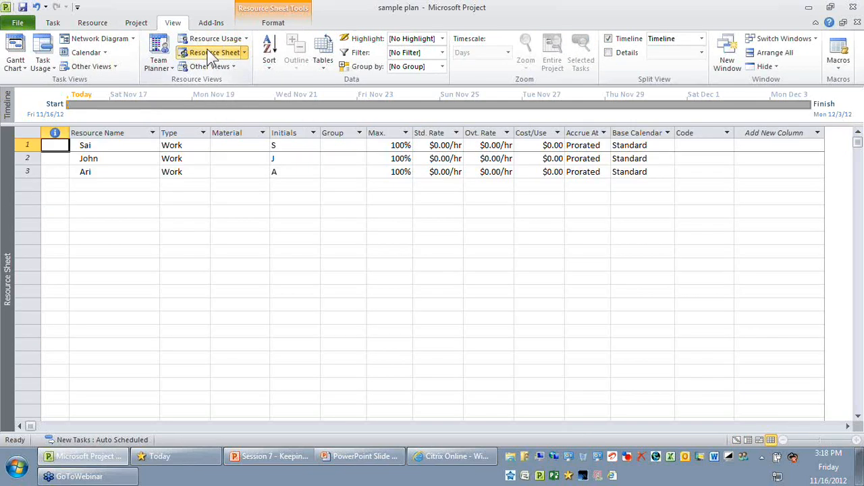
pyautogui.click(427, 133)
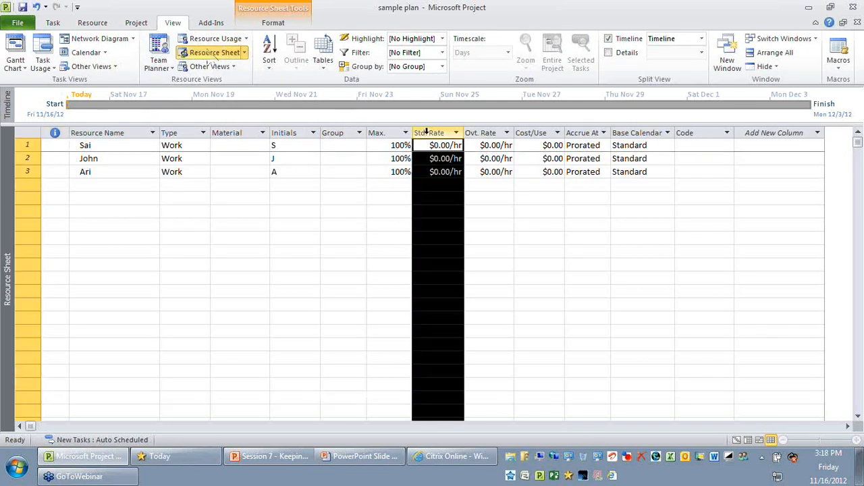
pyautogui.click(488, 358)
# Apply the Work table to the Resource Sheet and examine the resources' Baseline column
pyautogui.click(323, 54)
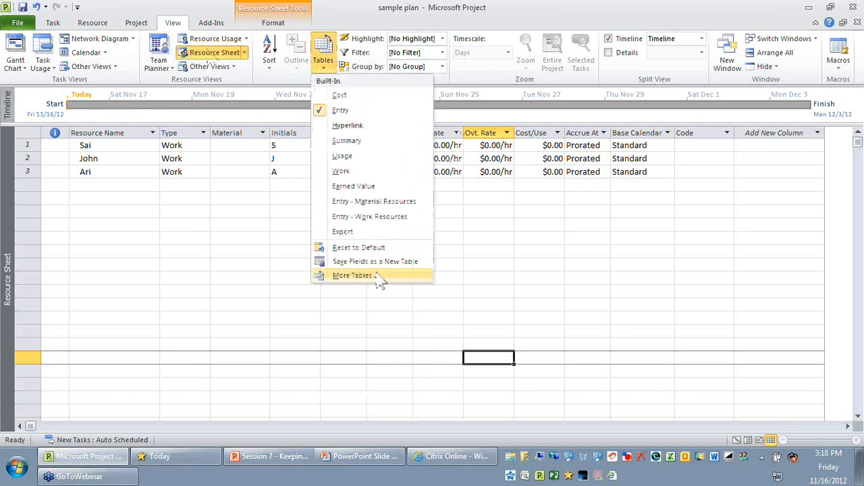
pyautogui.click(352, 276)
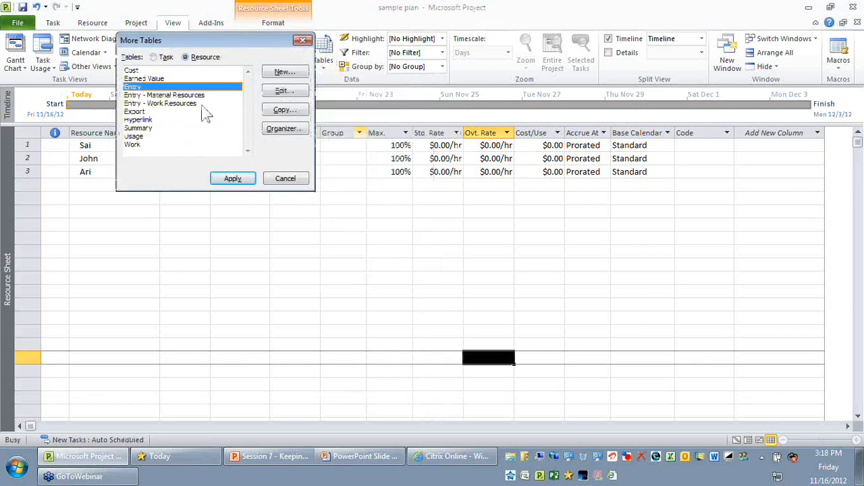
pyautogui.click(156, 144)
pyautogui.click(233, 179)
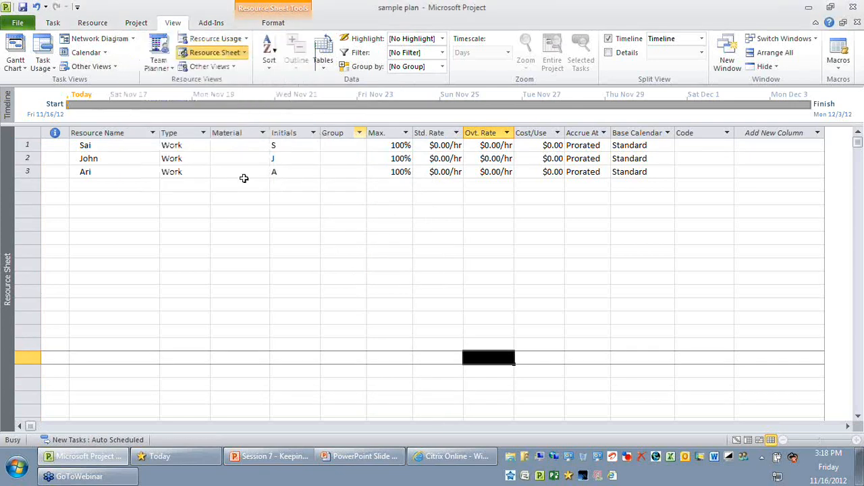
pyautogui.click(291, 130)
pyautogui.click(249, 290)
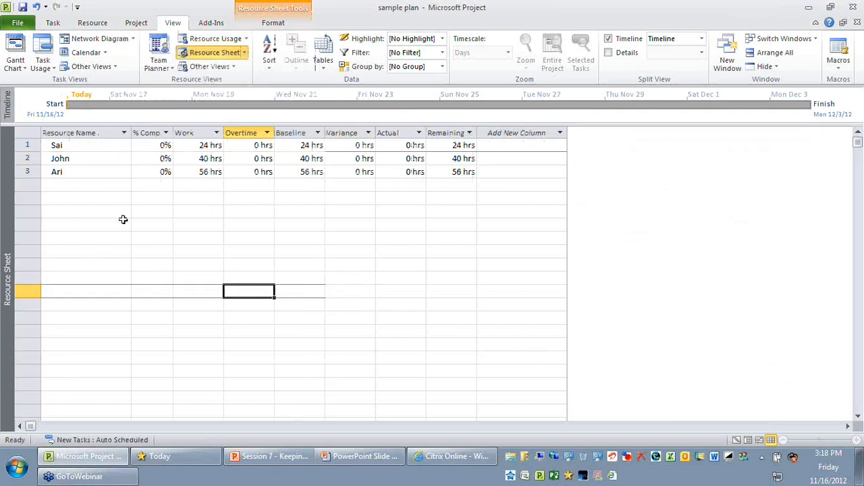
pyautogui.click(301, 133)
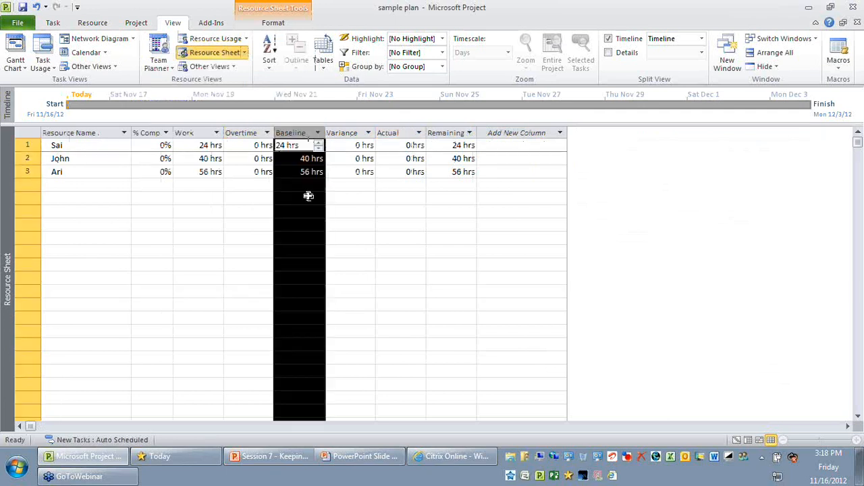
pyautogui.click(305, 230)
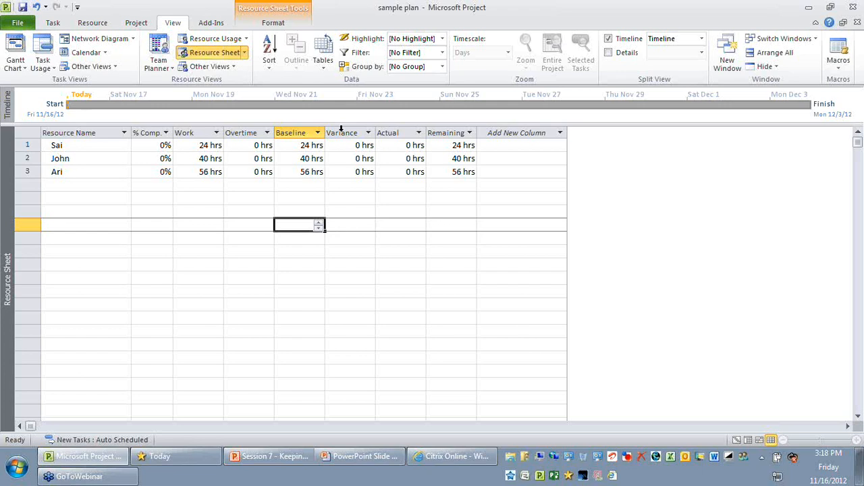
# Restore the Entry table in the Resource Sheet and return to the Gantt Chart view
pyautogui.click(323, 67)
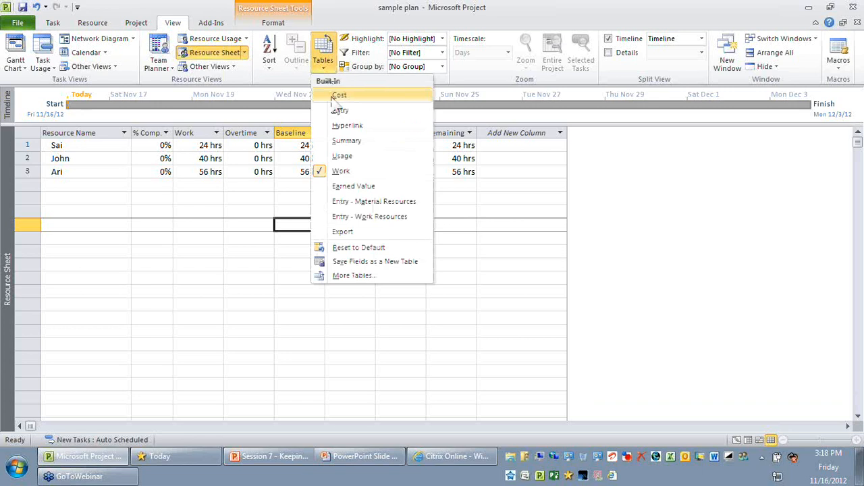
pyautogui.click(340, 110)
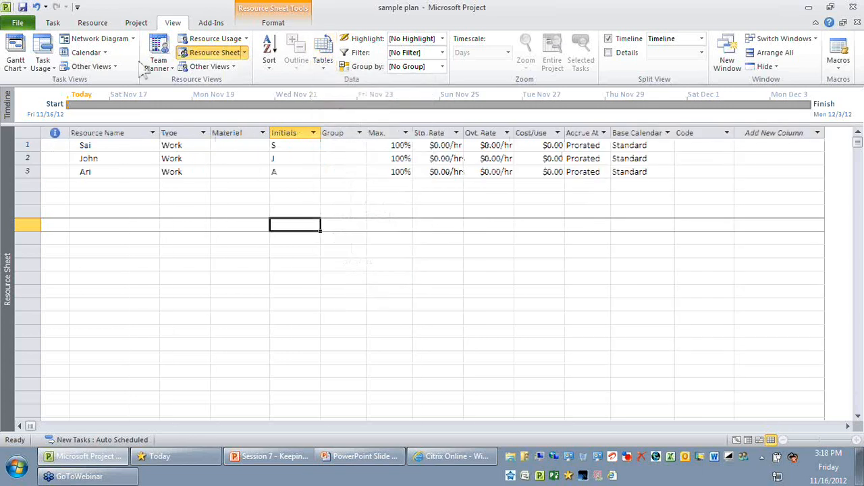
pyautogui.click(15, 51)
# Apply the Entry table to the Gantt Chart and check the Duration, Start and Finish columns
pyautogui.click(323, 54)
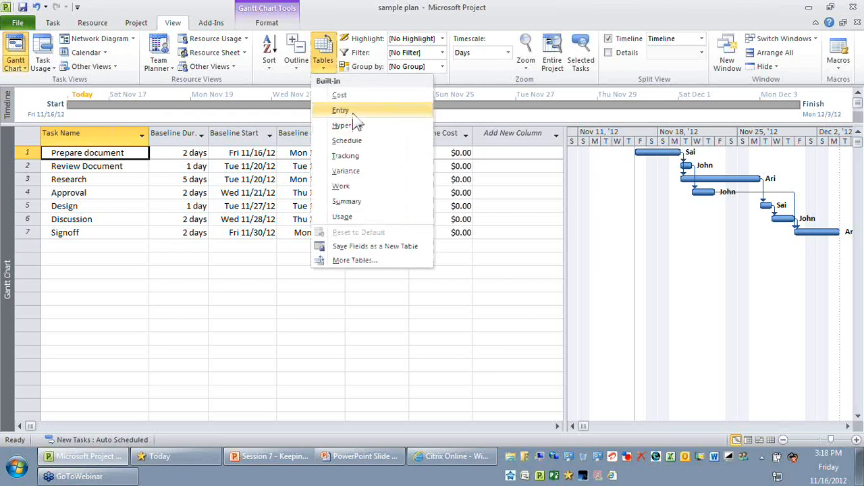
pyautogui.click(353, 113)
pyautogui.click(289, 133)
pyautogui.click(347, 133)
pyautogui.click(399, 133)
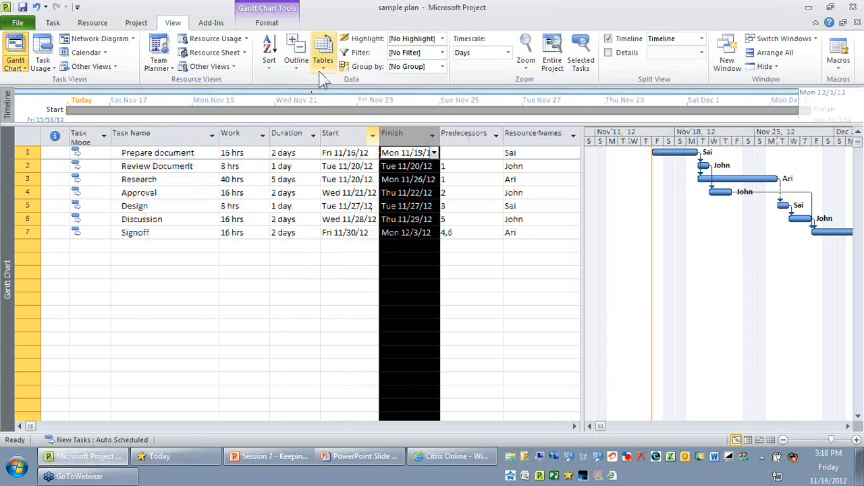
# Apply the Baseline task table to the Gantt Chart again and widen the chart area slightly
pyautogui.click(323, 68)
pyautogui.click(378, 262)
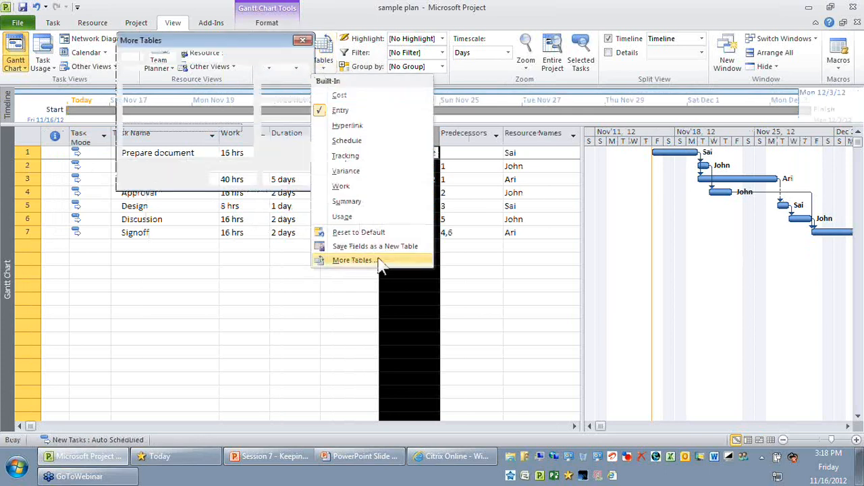
pyautogui.click(162, 74)
pyautogui.click(232, 177)
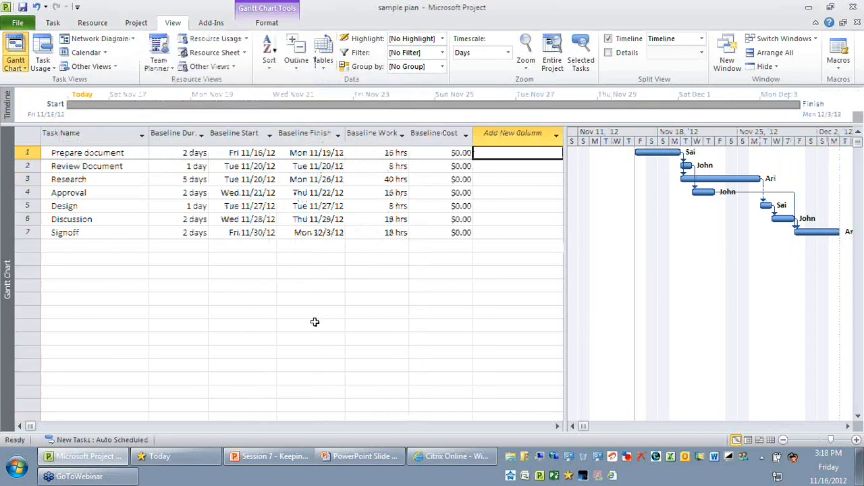
pyautogui.moveTo(552, 280); pyautogui.dragTo(532, 280)
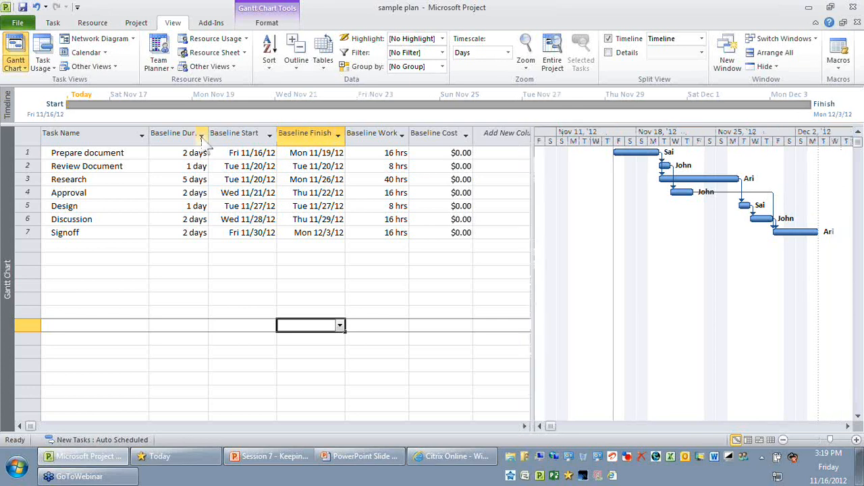
# Examine the Baseline Duration, Start, Finish, Work and Cost columns for all seven tasks in the Baseline table
pyautogui.click(179, 133)
pyautogui.click(245, 132)
pyautogui.click(215, 193)
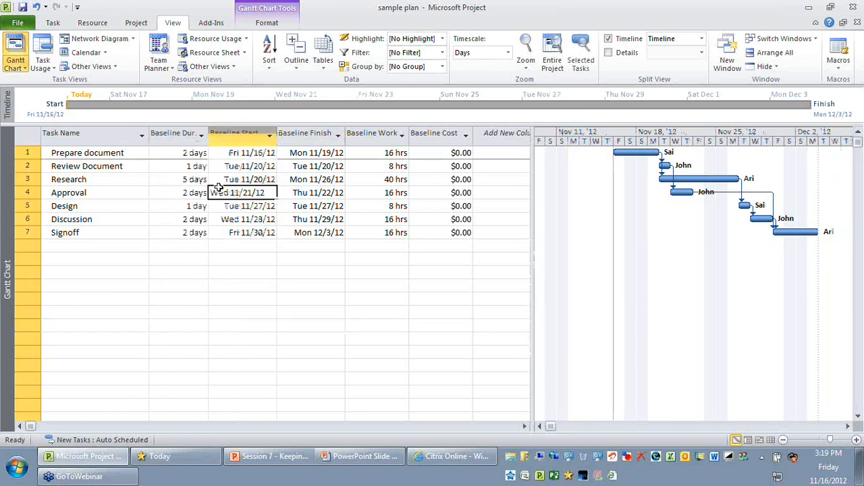
pyautogui.click(192, 167)
pyautogui.moveTo(186, 154); pyautogui.dragTo(441, 233)
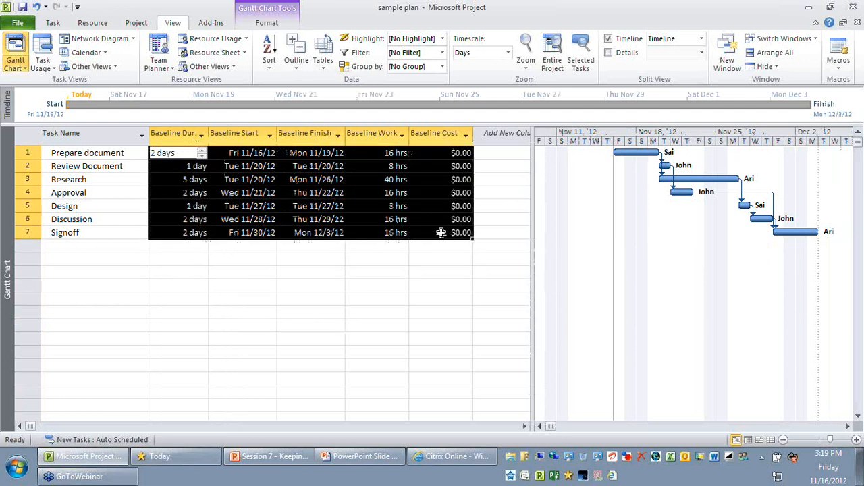
pyautogui.click(271, 297)
pyautogui.click(194, 154)
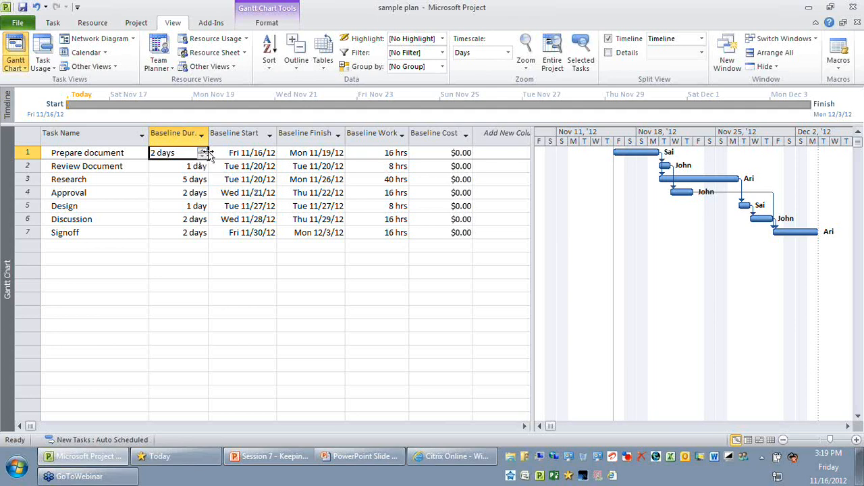
pyautogui.click(294, 151)
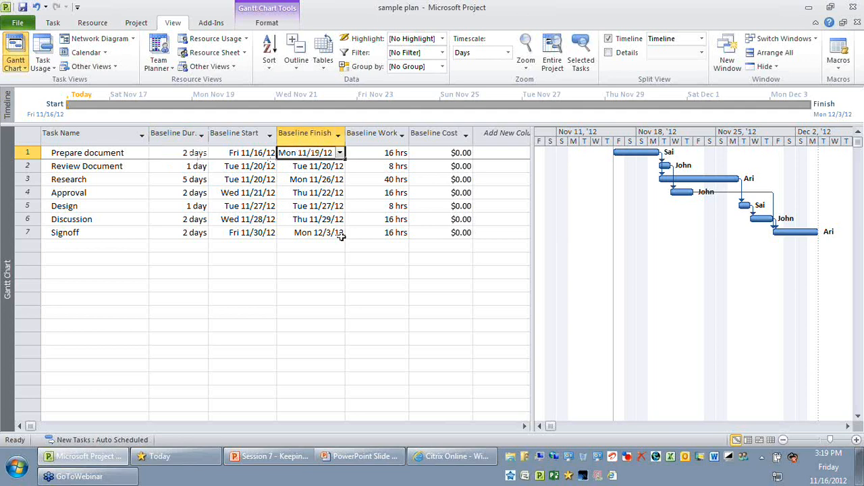
pyautogui.moveTo(178, 133); pyautogui.dragTo(419, 133)
pyautogui.click(397, 271)
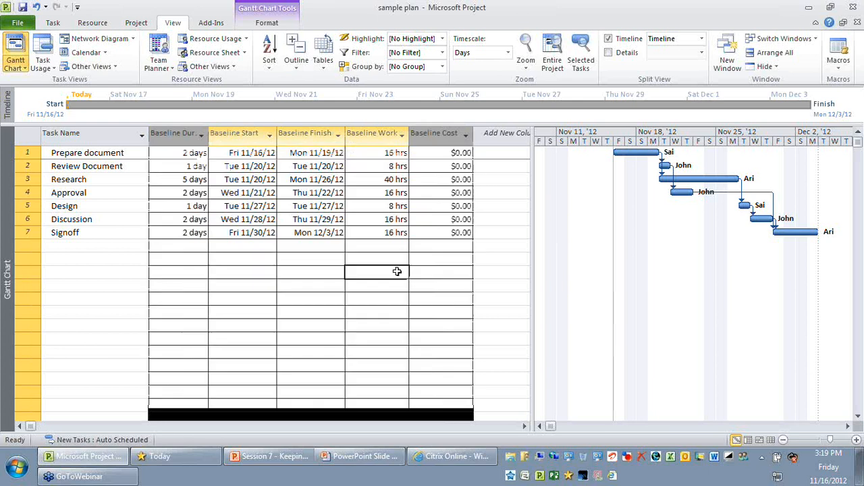
pyautogui.moveTo(174, 133); pyautogui.dragTo(363, 133)
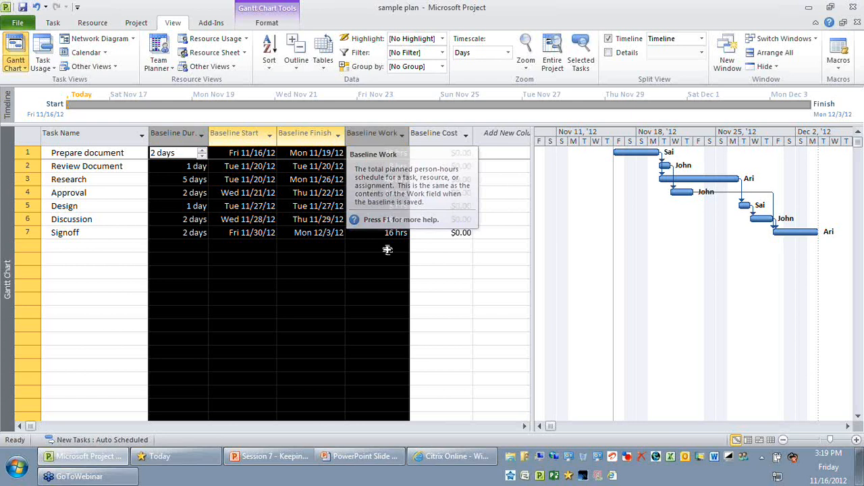
pyautogui.click(465, 272)
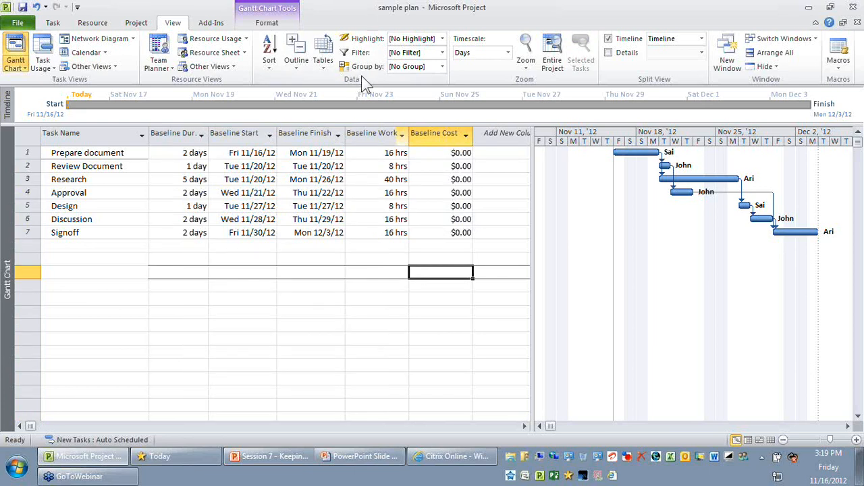
# Apply the Entry table with a slightly wider chart area and check the scheduled Duration, Start and Finish columns
pyautogui.click(323, 64)
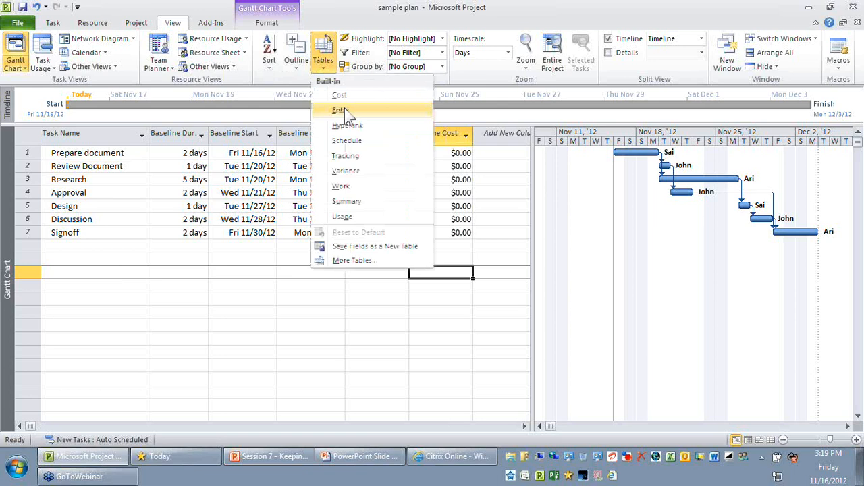
pyautogui.click(341, 111)
pyautogui.click(245, 133)
pyautogui.click(289, 153)
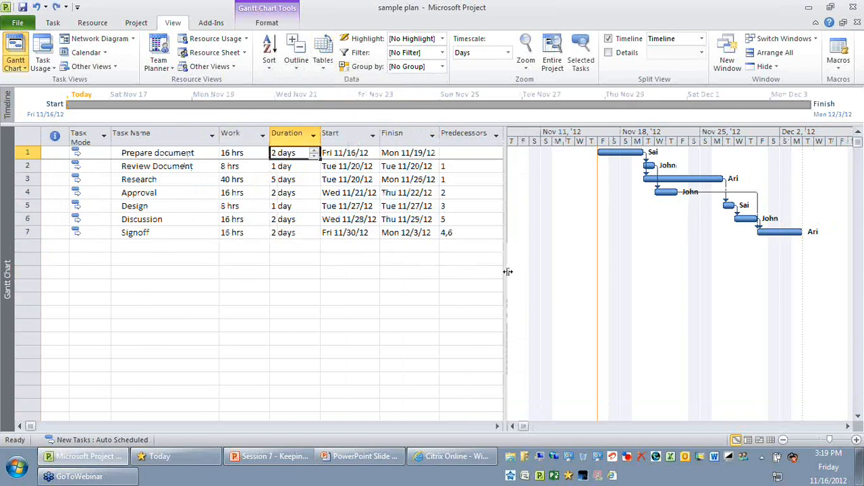
pyautogui.moveTo(508, 273); pyautogui.dragTo(489, 275)
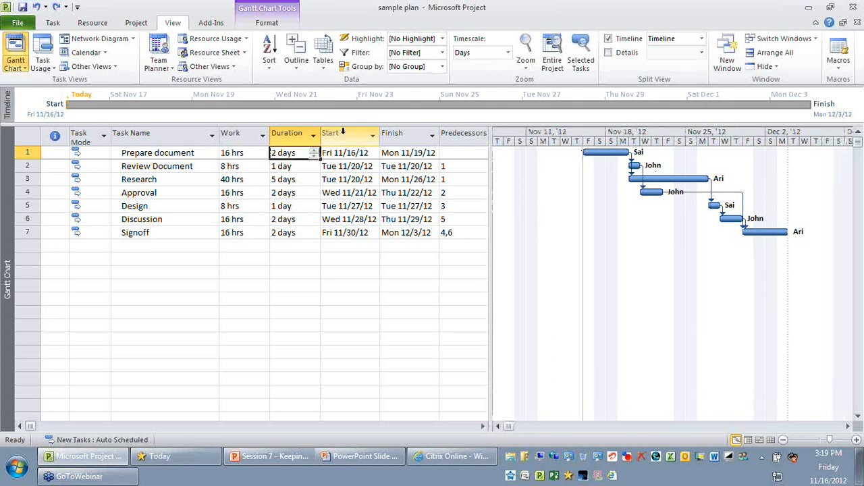
pyautogui.click(343, 133)
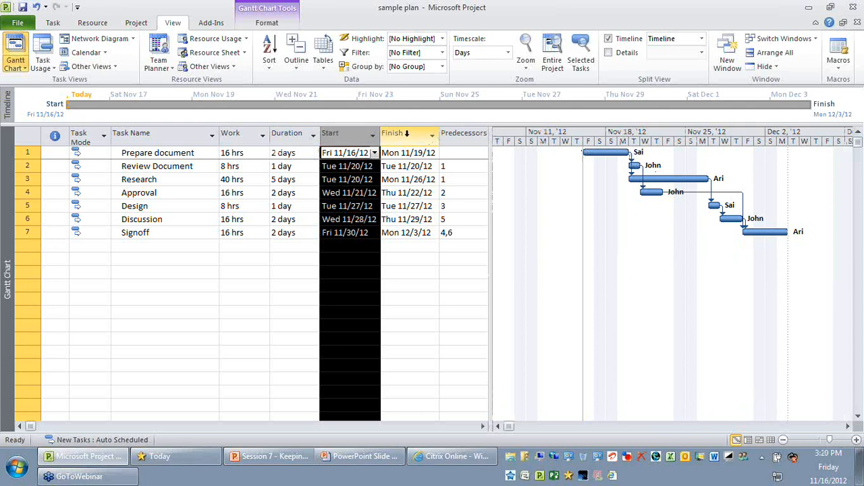
pyautogui.click(399, 133)
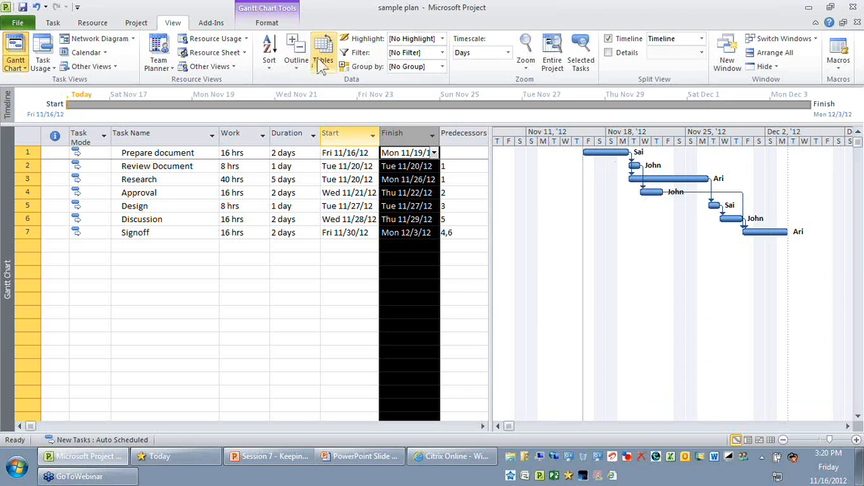
# Show the baseline bars alongside the task bars in the Gantt chart
pyautogui.rightClick(638, 225)
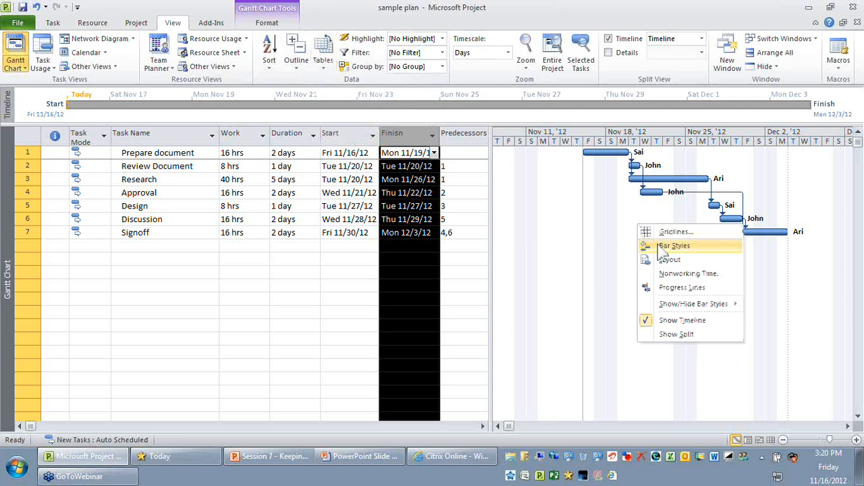
pyautogui.moveTo(709, 305)
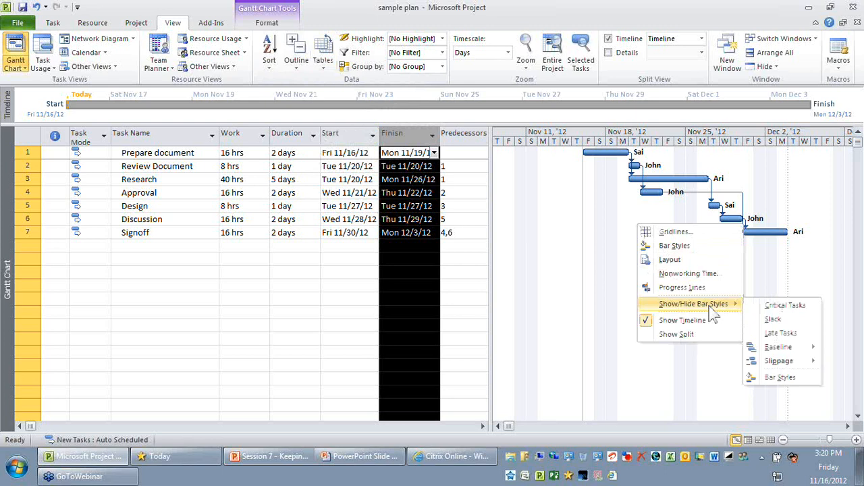
pyautogui.click(802, 349)
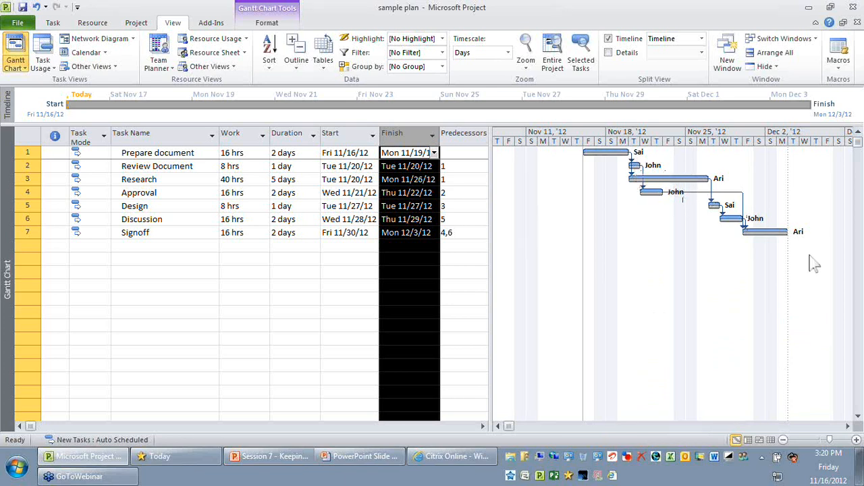
# Review the Task Name, Work, Duration and Finish columns of the Entry table against the baseline bars
pyautogui.click(170, 261)
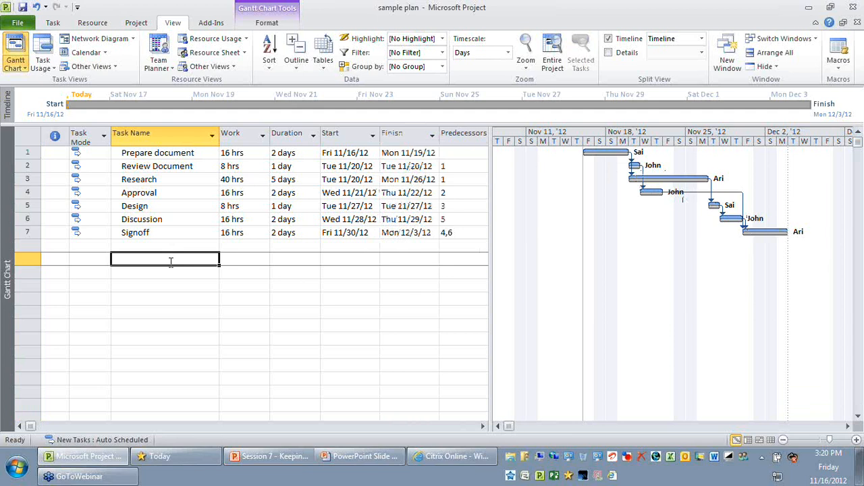
pyautogui.click(186, 138)
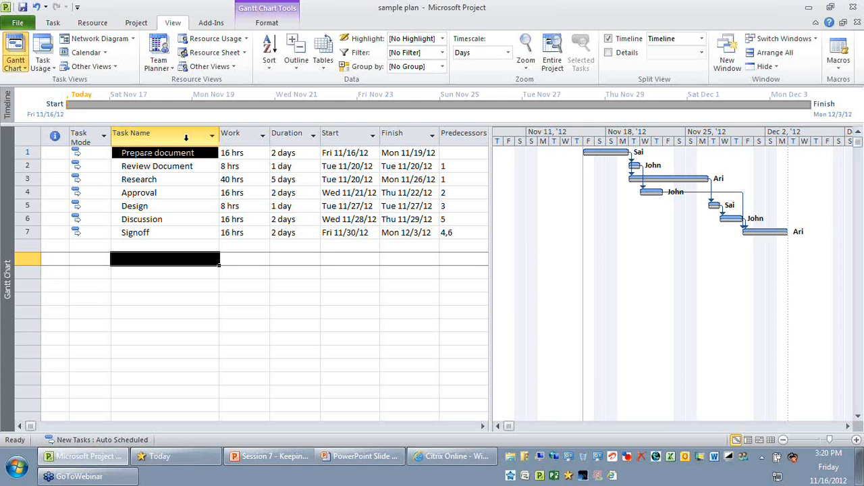
pyautogui.click(185, 138)
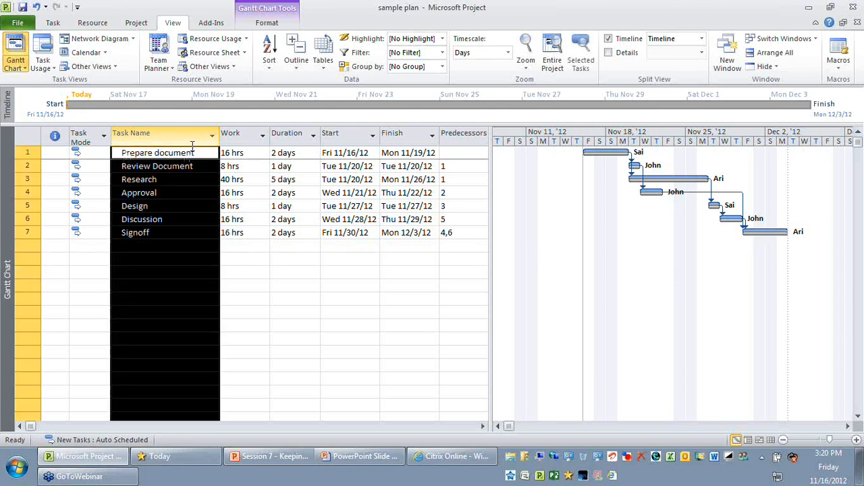
pyautogui.click(245, 133)
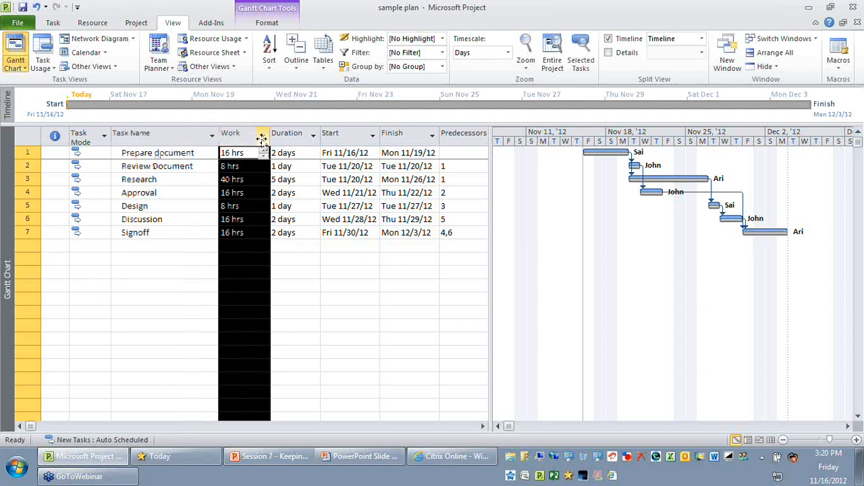
pyautogui.click(312, 135)
pyautogui.click(401, 136)
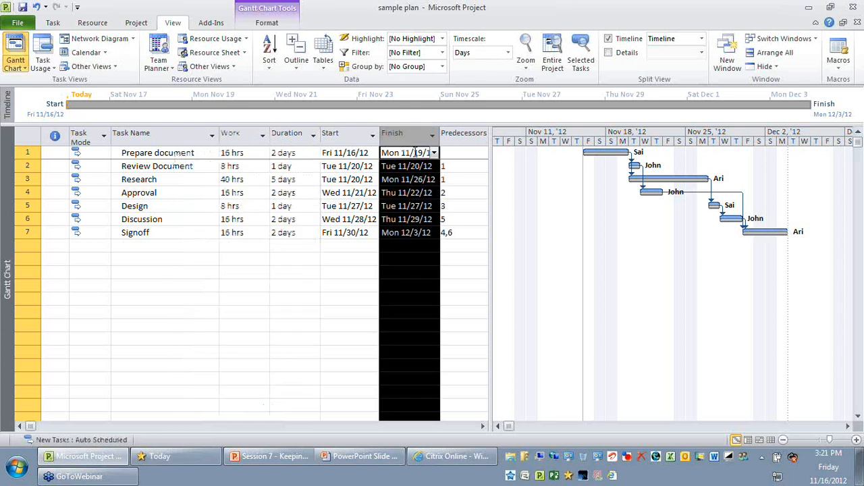
pyautogui.click(350, 272)
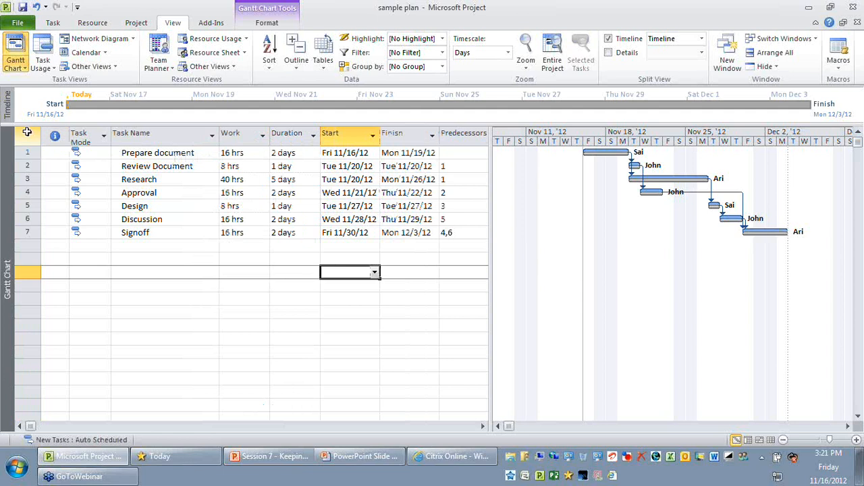
pyautogui.click(285, 299)
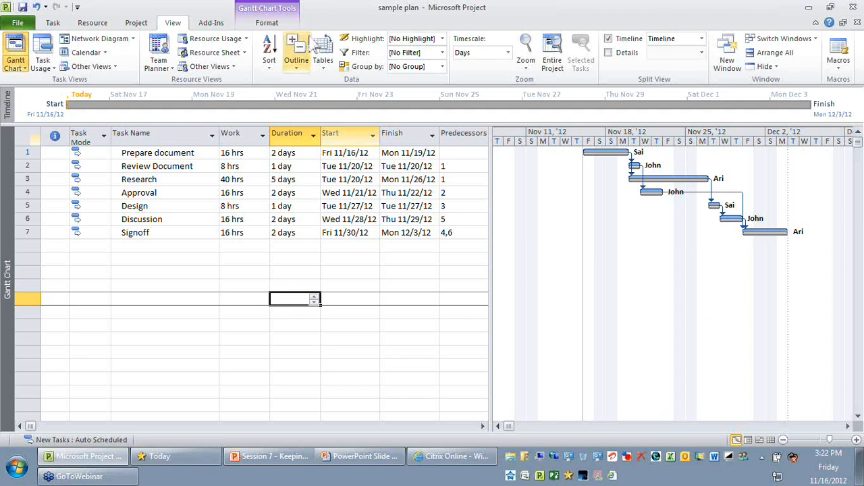
# Apply the Tracking table to the Gantt Chart and review its Actual Start, % Complete and Actual Duration columns
pyautogui.click(323, 60)
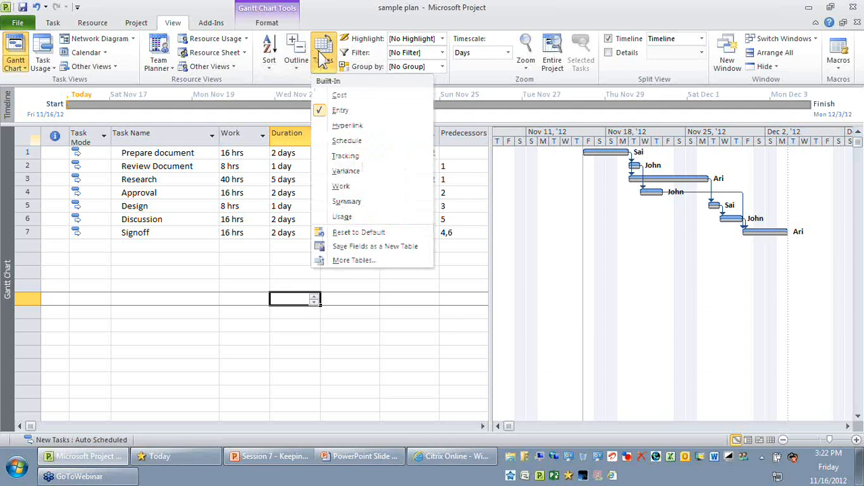
pyautogui.click(356, 156)
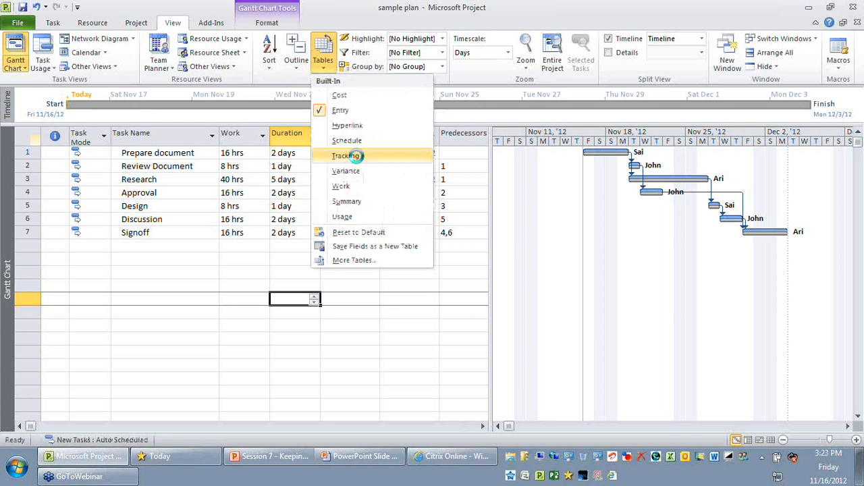
pyautogui.click(125, 257)
pyautogui.click(170, 131)
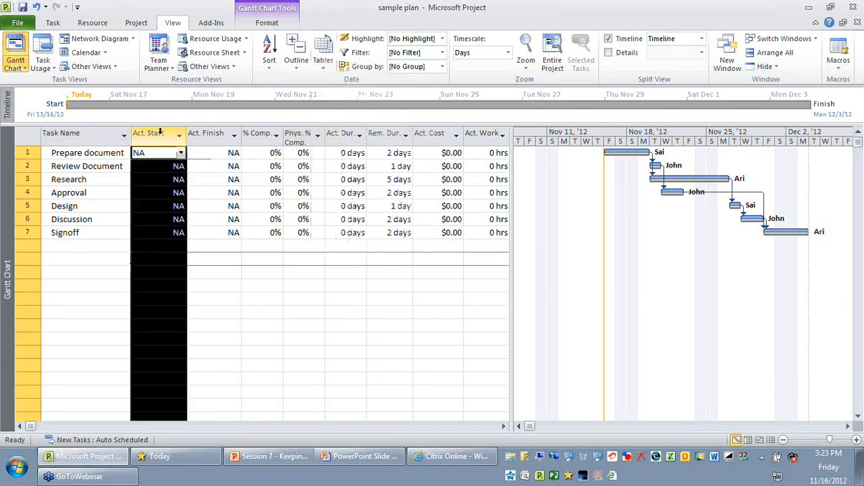
pyautogui.moveTo(160, 131)
pyautogui.mouseDown()
pyautogui.moveTo(445, 131)
pyautogui.moveTo(160, 134)
pyautogui.mouseUp()
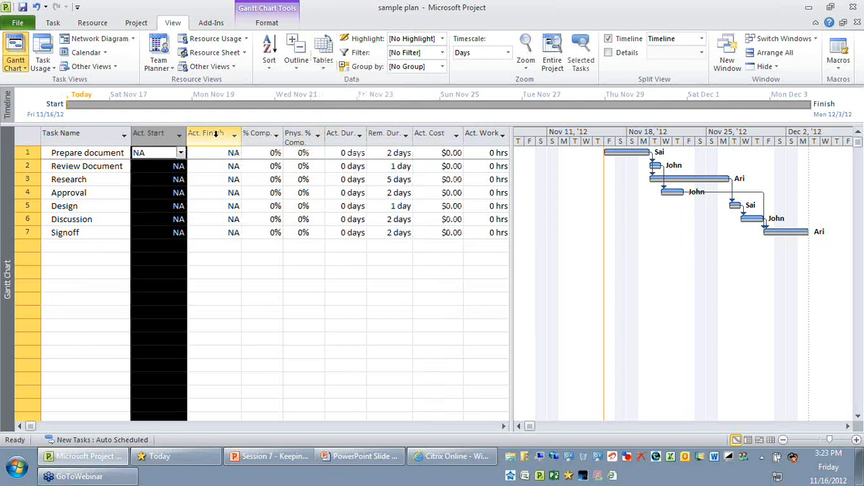
pyautogui.click(216, 133)
pyautogui.click(260, 133)
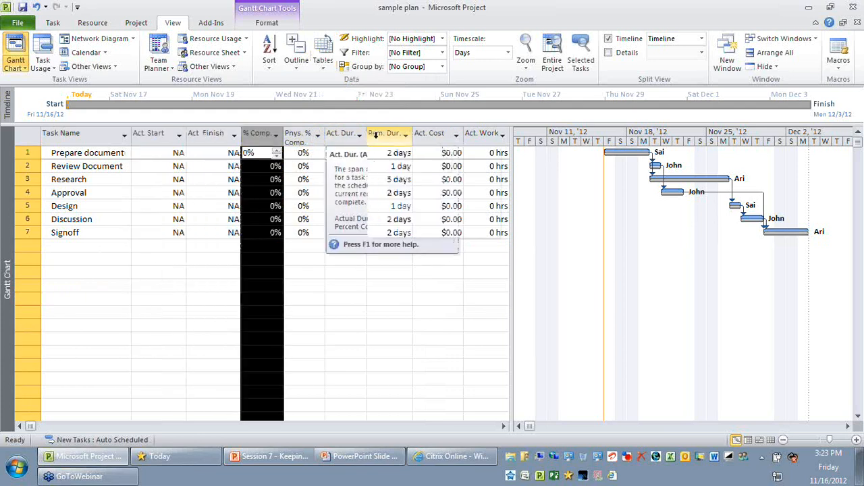
pyautogui.click(420, 288)
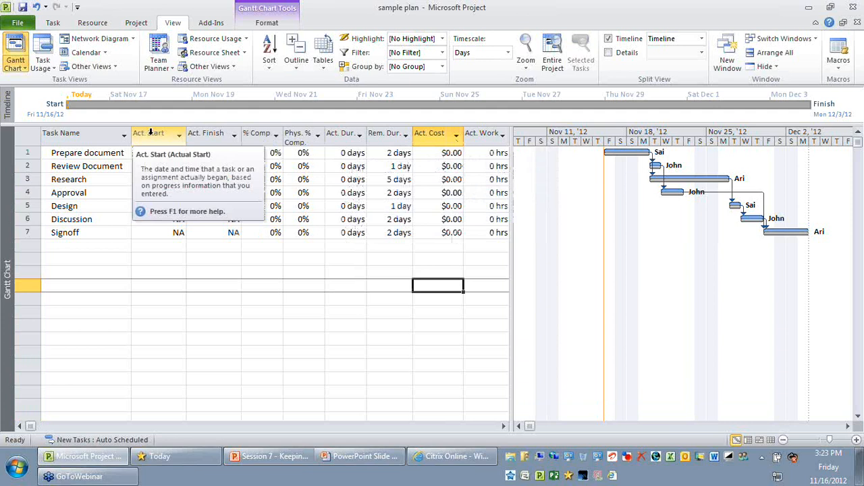
pyautogui.click(151, 133)
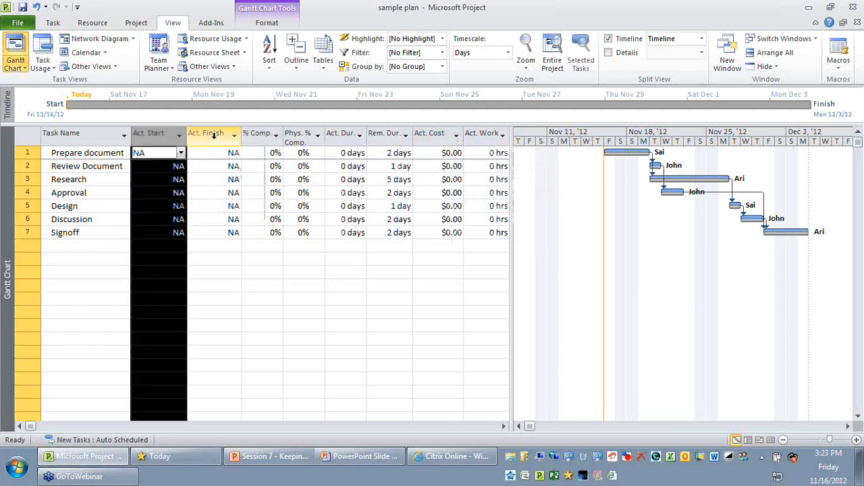
pyautogui.click(257, 135)
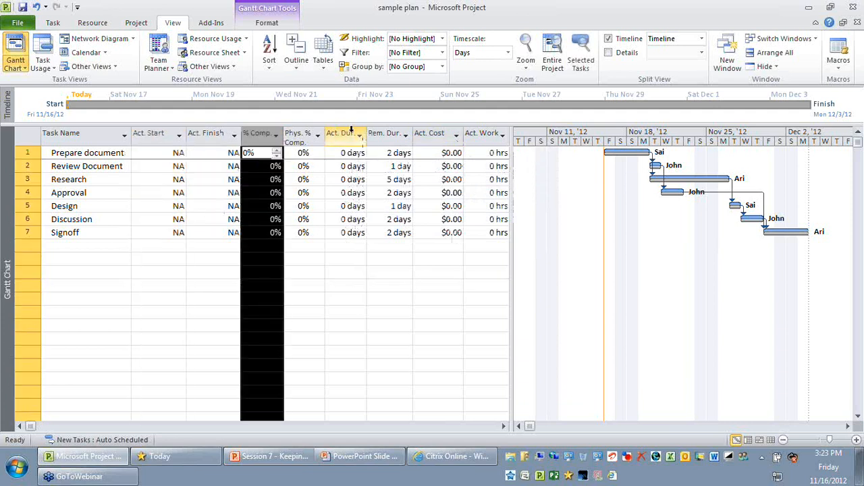
pyautogui.click(338, 134)
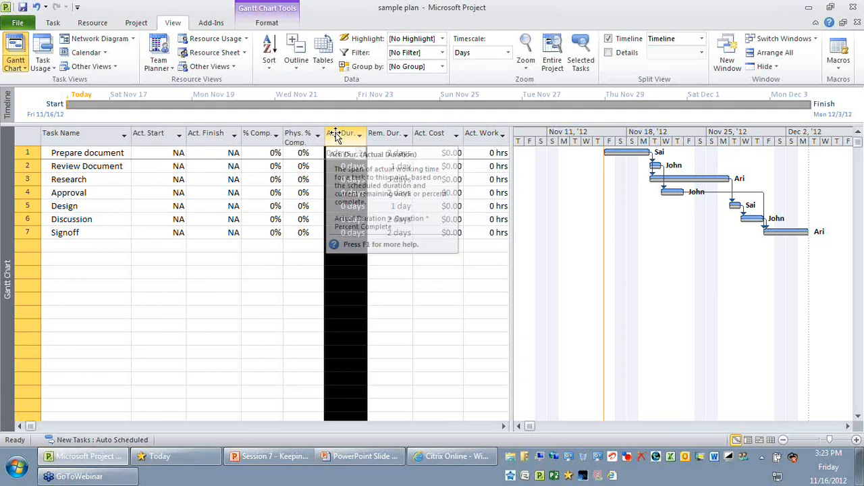
# Set the % Complete of the Prepare document task to 100%
pyautogui.click(114, 155)
pyautogui.click(264, 155)
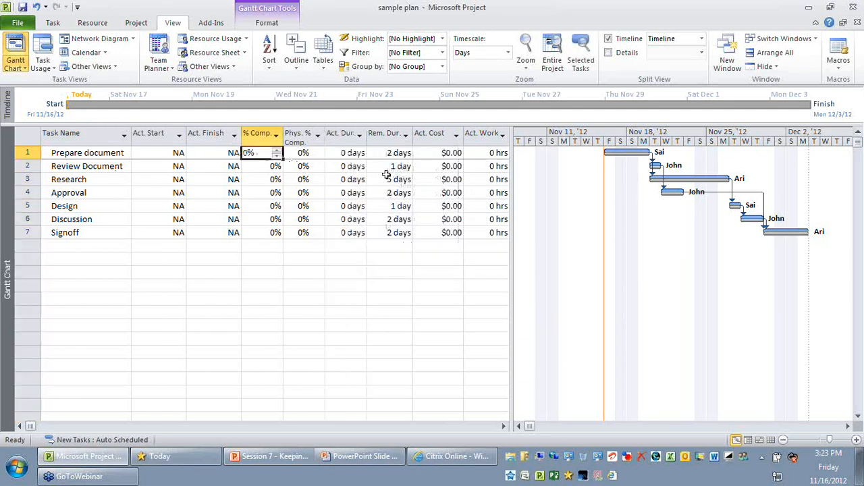
pyautogui.write('1')
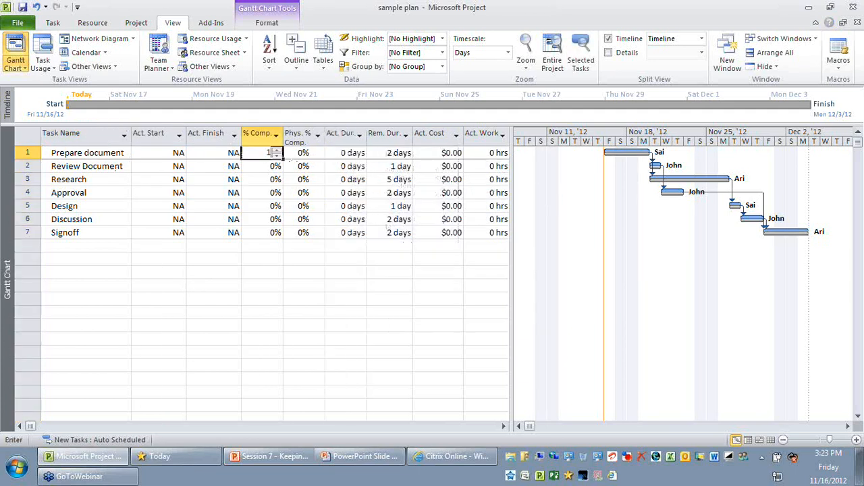
pyautogui.write('00')
pyautogui.press('Return')
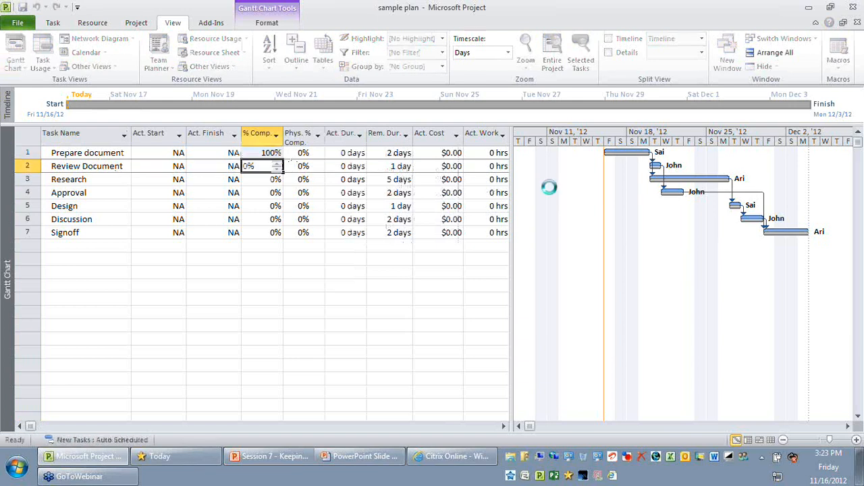
pyautogui.press('Up')
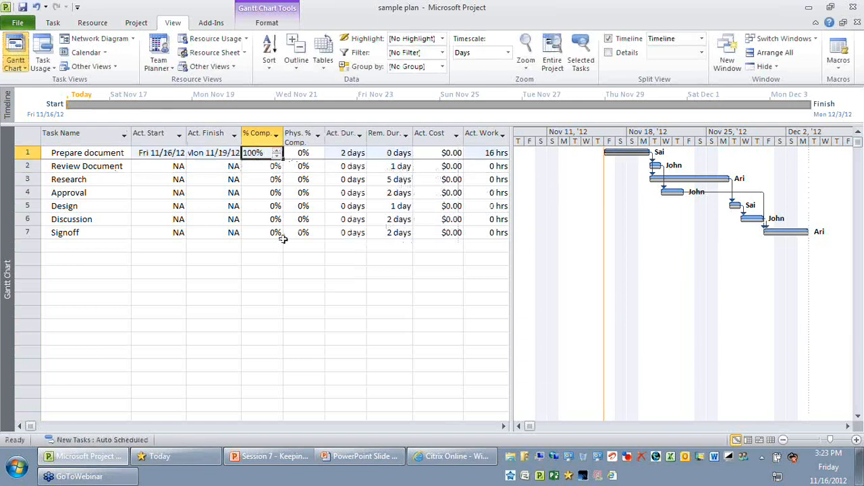
# Set the Actual Duration of the Prepare document task to 3 days
pyautogui.press('Left')
pyautogui.press('Left')
pyautogui.press('Right')
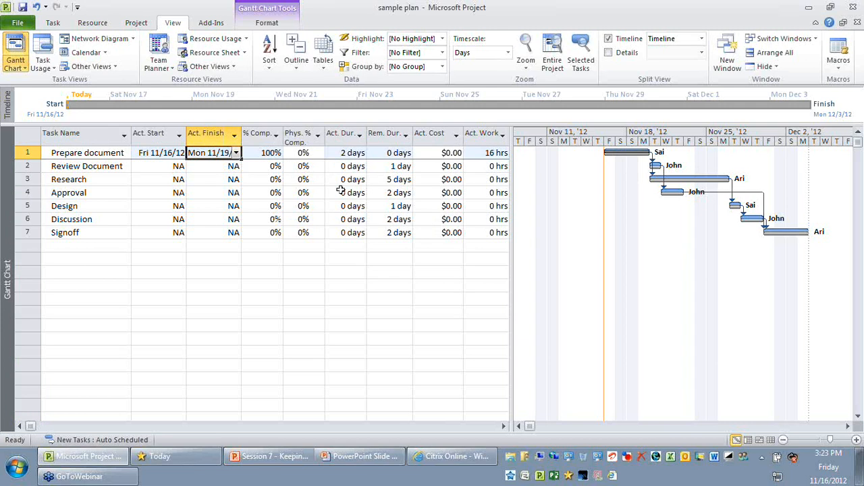
pyautogui.click(395, 153)
pyautogui.click(395, 153)
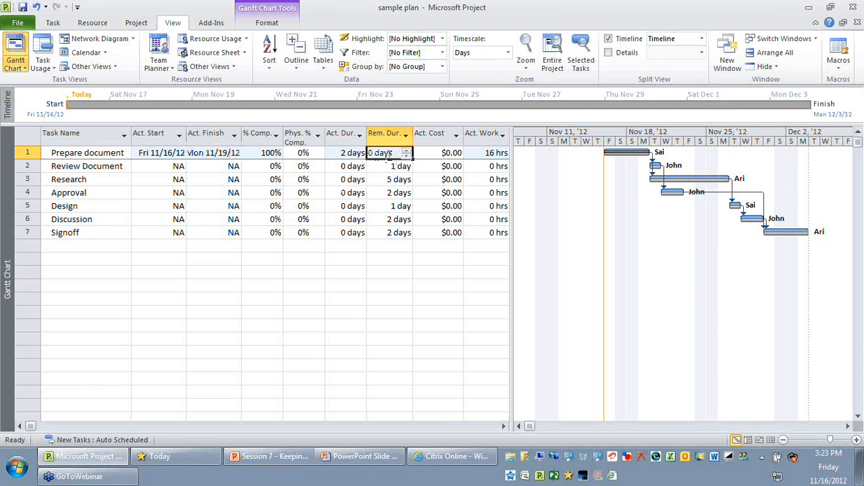
pyautogui.doubleClick(335, 151)
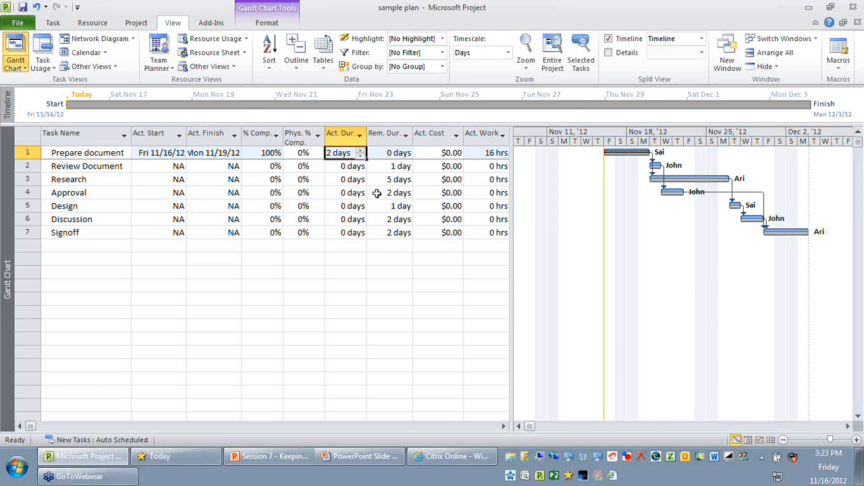
pyautogui.write('3')
pyautogui.press('Return')
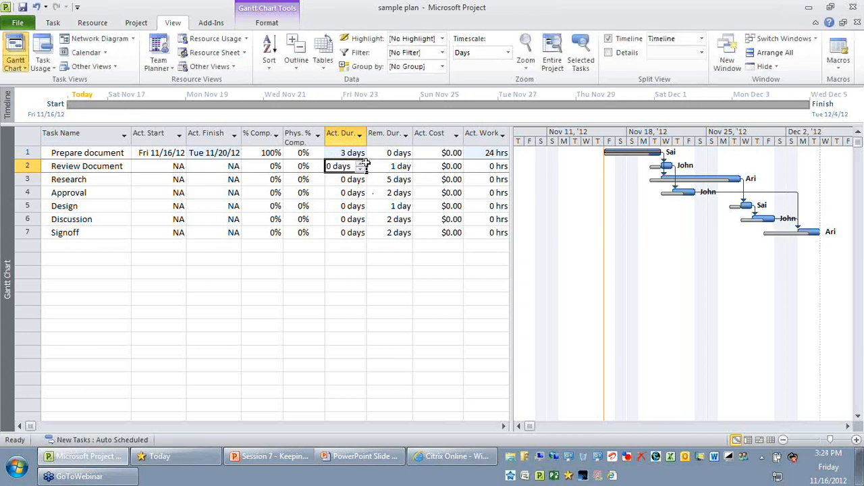
# Review the Prepare document task's actual duration and the tasks from Review Document to Signoff against the baseline bars
pyautogui.click(343, 152)
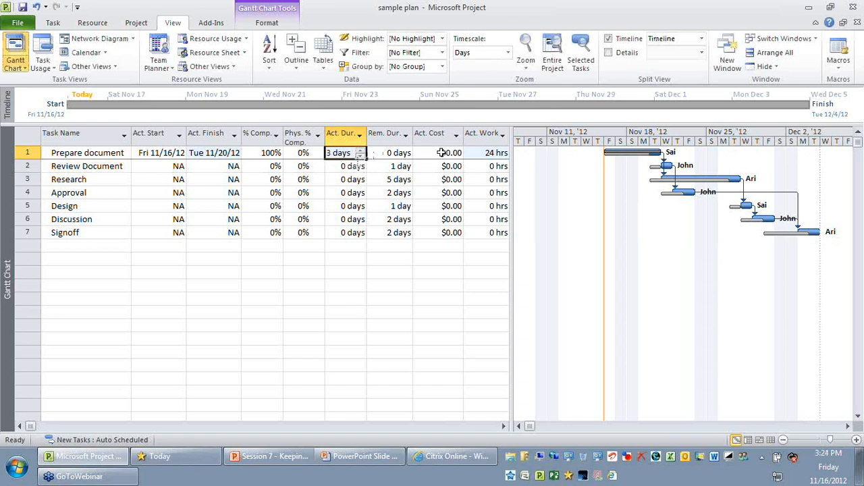
pyautogui.click(305, 282)
pyautogui.click(339, 153)
pyautogui.moveTo(108, 166); pyautogui.dragTo(122, 233)
pyautogui.click(193, 293)
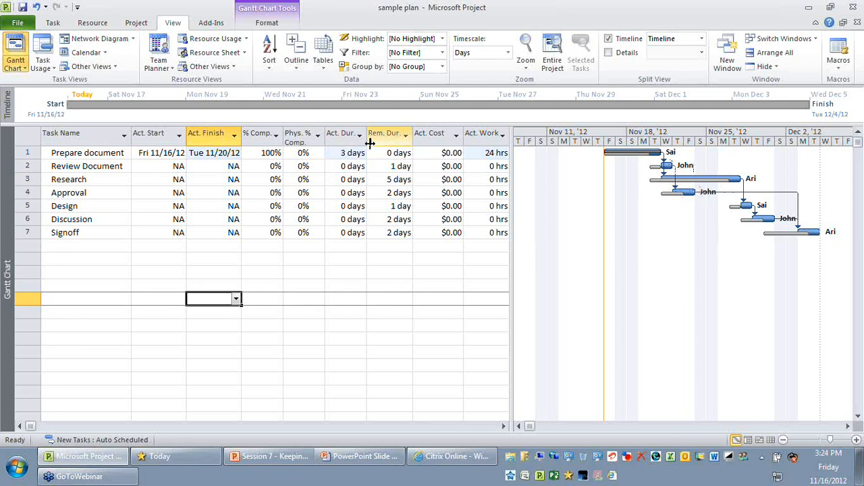
# Apply the Baseline table to the Gantt Chart and review the Baseline Start and Baseline Finish of the Review Document task
pyautogui.click(328, 68)
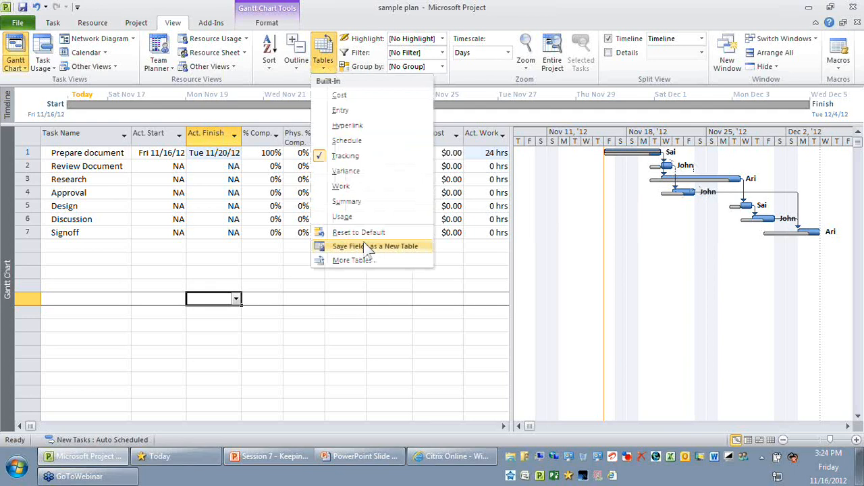
pyautogui.click(352, 260)
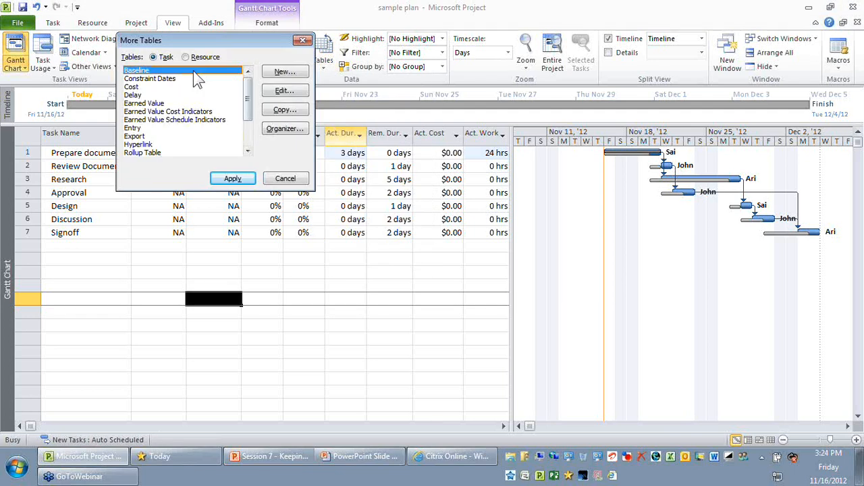
pyautogui.doubleClick(193, 71)
pyautogui.click(246, 166)
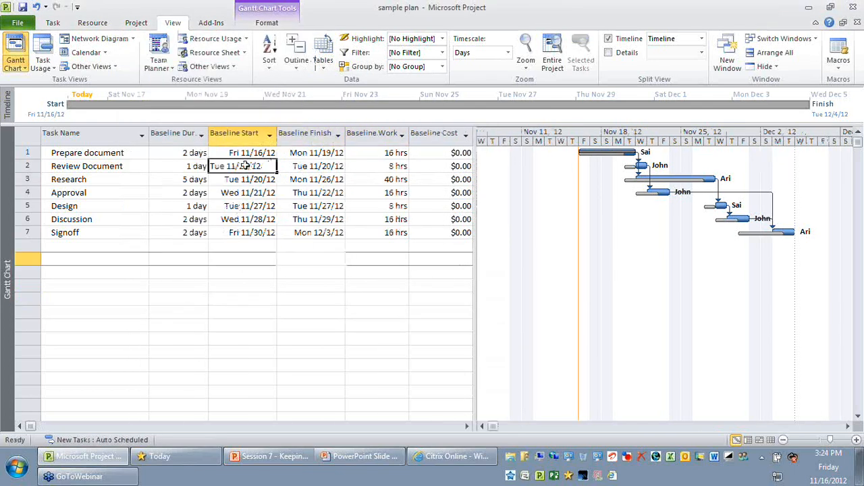
pyautogui.click(327, 169)
pyautogui.click(323, 251)
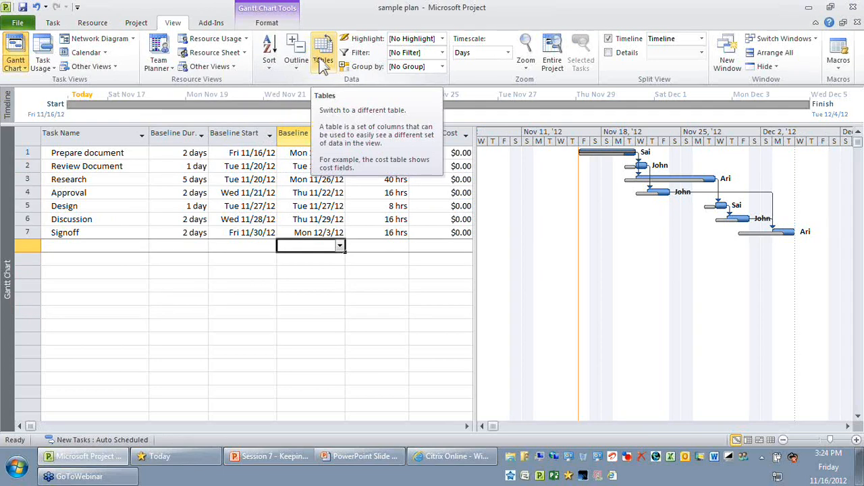
# Apply the Entry table to the Gantt Chart and review the tasks' Duration, Start and Finish values
pyautogui.click(322, 62)
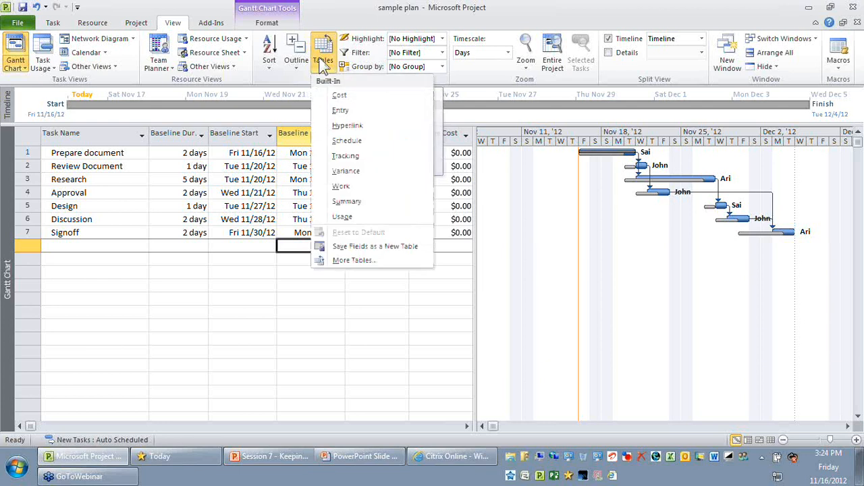
pyautogui.click(356, 110)
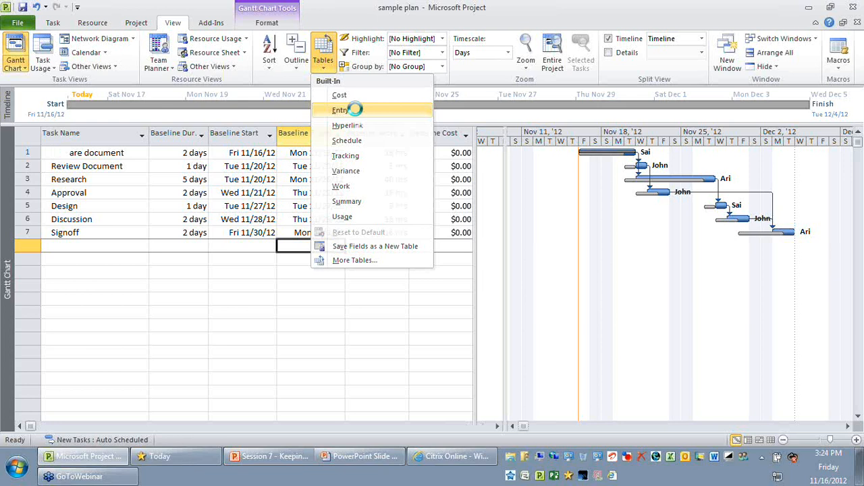
pyautogui.click(297, 153)
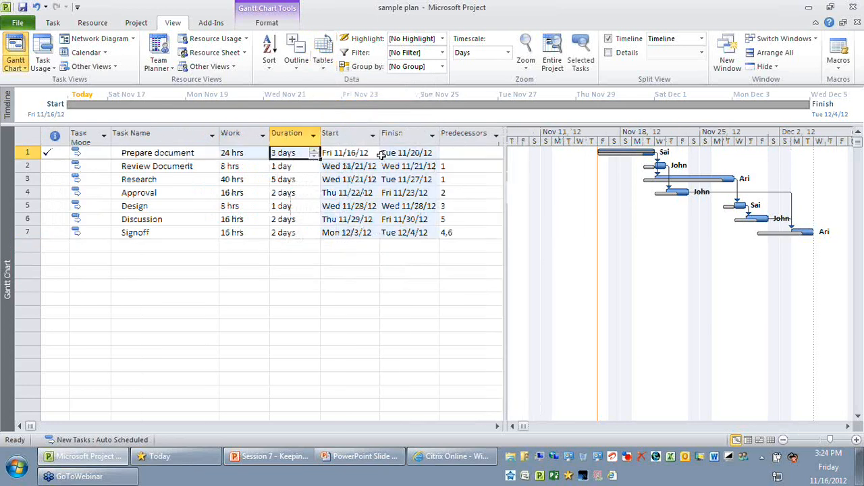
pyautogui.click(409, 153)
pyautogui.moveTo(355, 169); pyautogui.dragTo(422, 283)
pyautogui.click(424, 284)
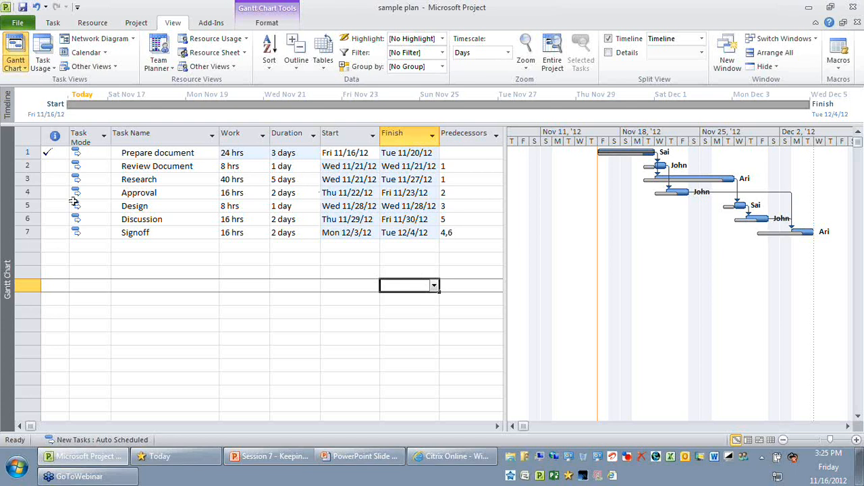
# Insert a new task named Final Approval between the Approval and Design tasks
pyautogui.moveTo(30, 192); pyautogui.dragTo(30, 192)
pyautogui.click(31, 206)
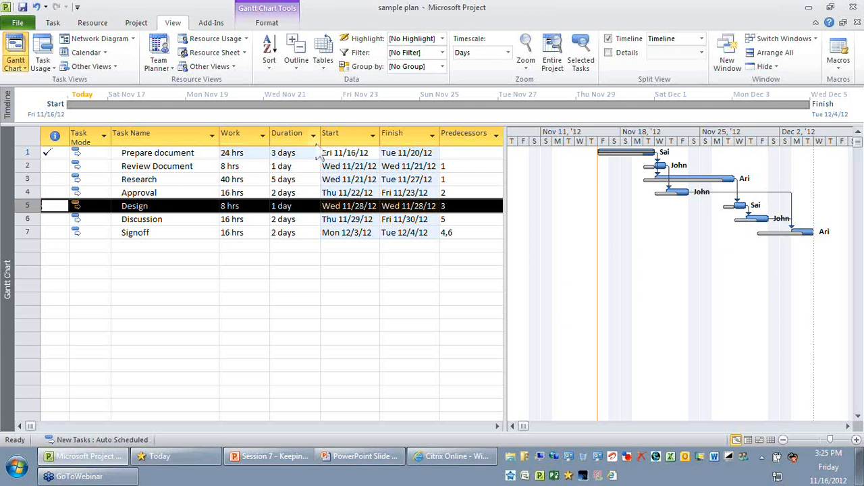
pyautogui.click(159, 51)
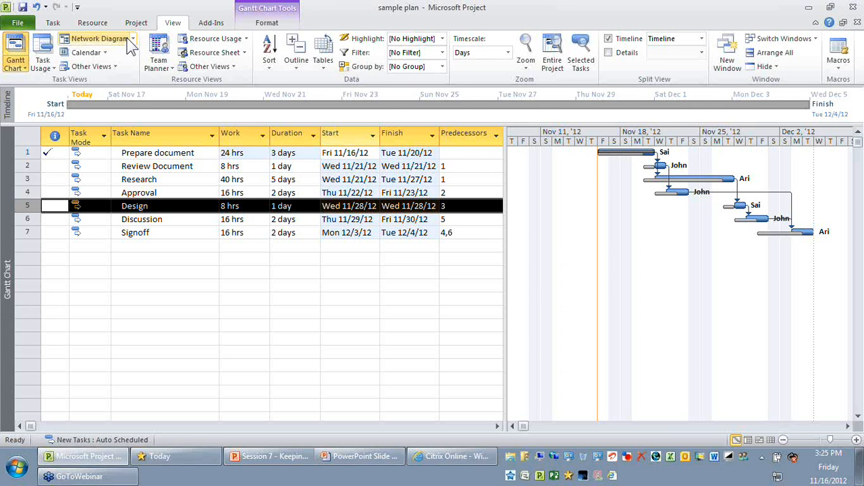
pyautogui.click(53, 22)
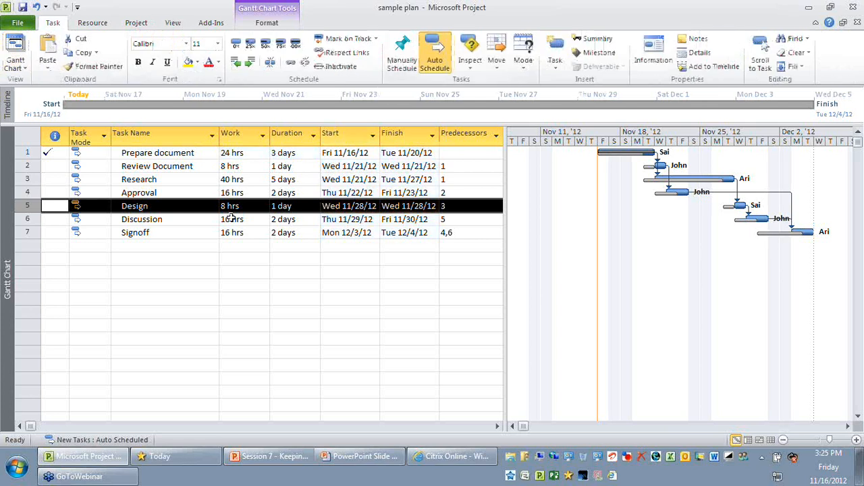
pyautogui.press('Insert')
pyautogui.click(195, 201)
pyautogui.write('F')
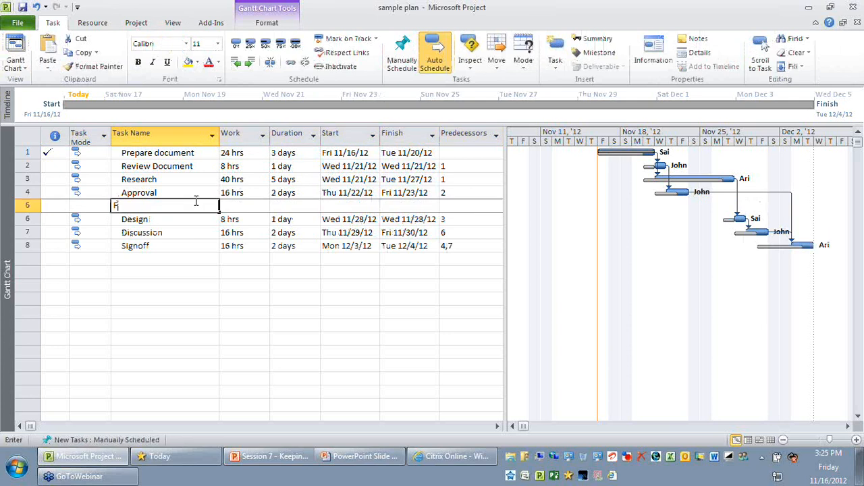
pyautogui.write('inal App')
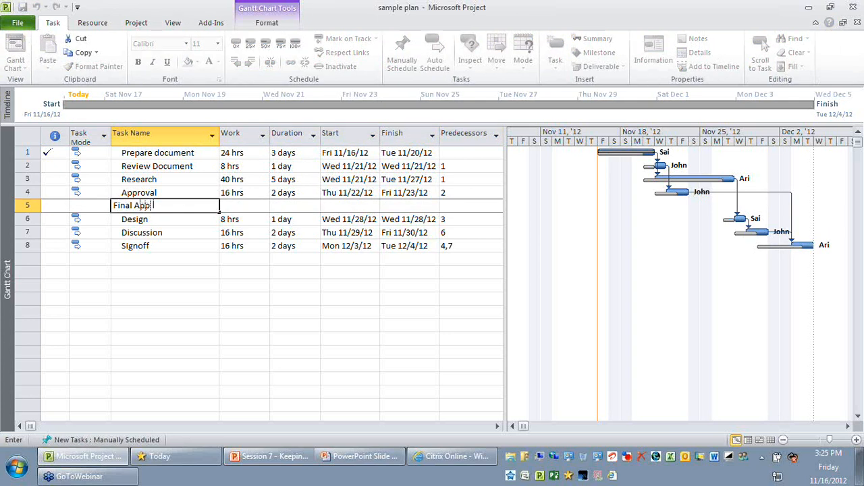
pyautogui.write('roval')
pyautogui.press('Return')
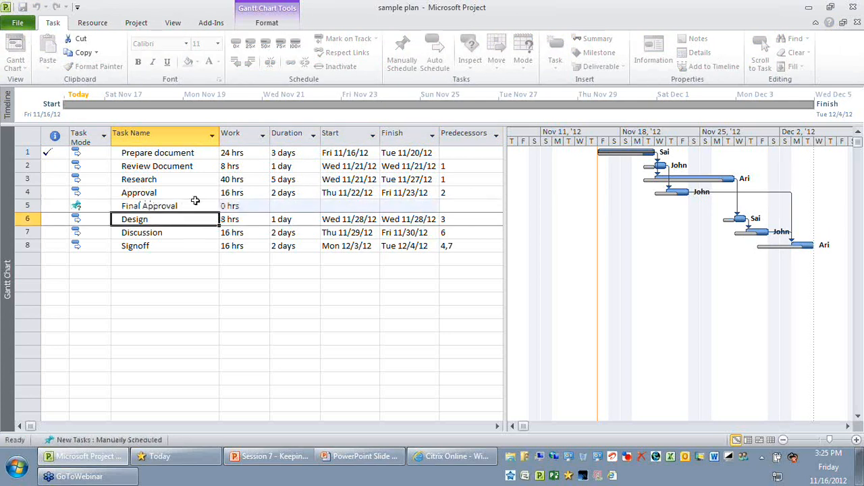
# Set the font colour of the Final Approval task name to red
pyautogui.click(187, 205)
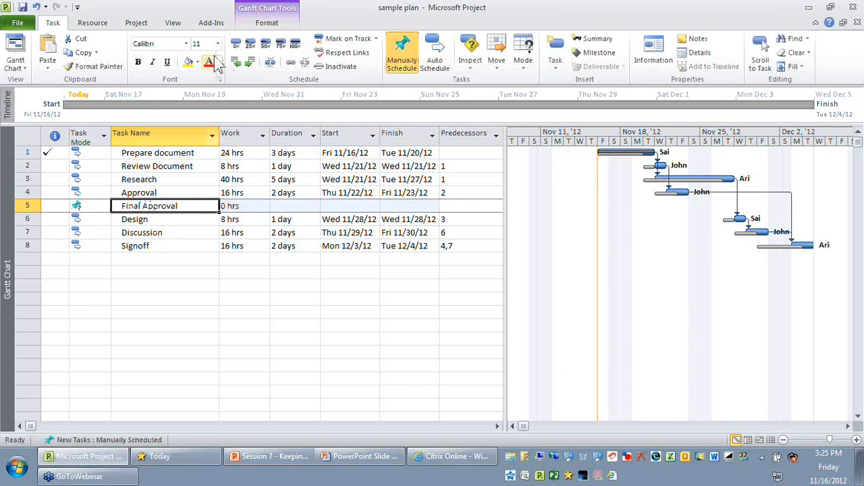
pyautogui.click(211, 62)
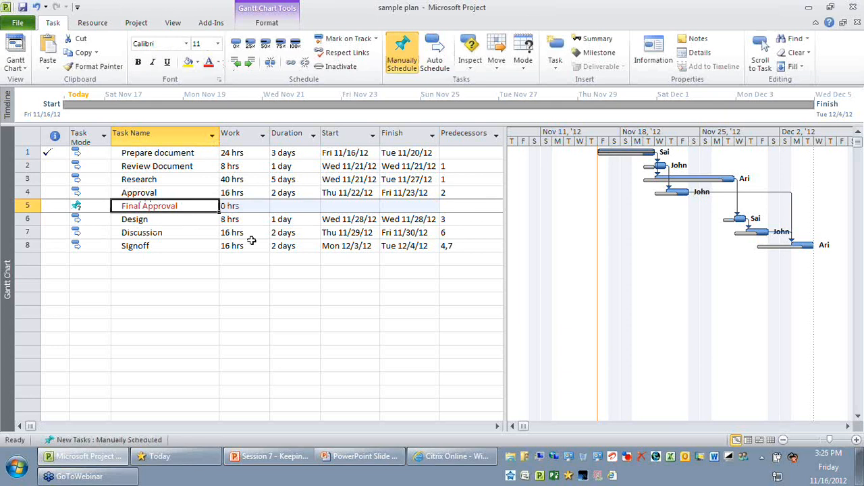
pyautogui.click(249, 312)
# Change the Task Mode of the Final Approval task to Auto Scheduled
pyautogui.click(163, 209)
pyautogui.click(95, 206)
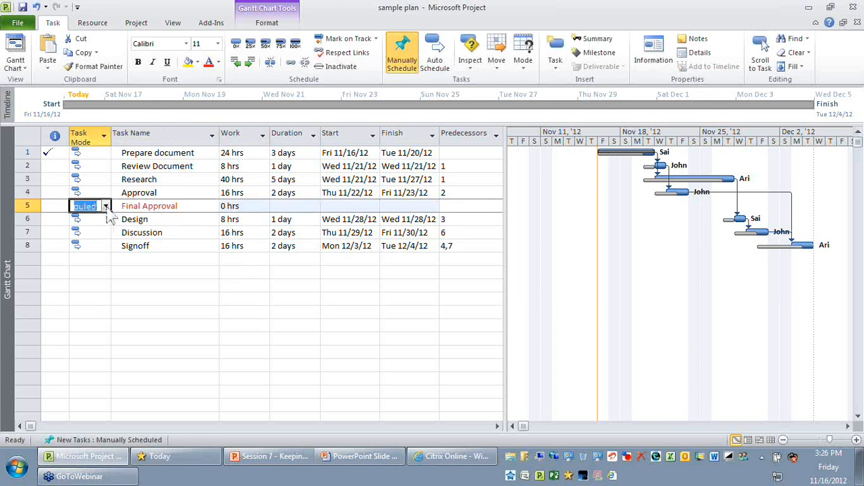
pyautogui.click(106, 206)
pyautogui.click(88, 216)
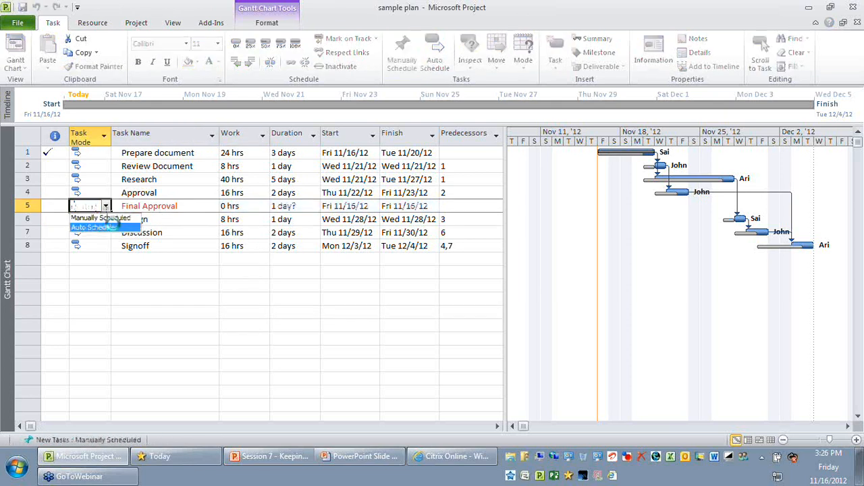
pyautogui.click(178, 284)
# Review the Duration, Start and Finish values of the Final Approval task
pyautogui.click(193, 205)
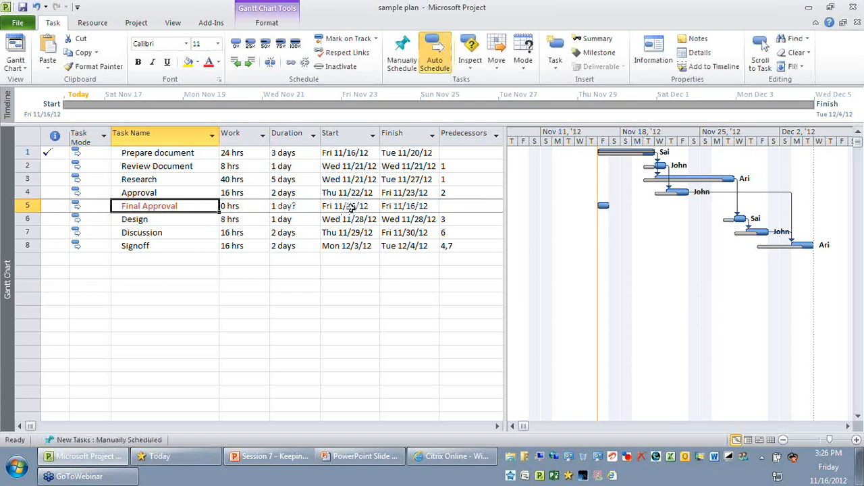
pyautogui.click(351, 208)
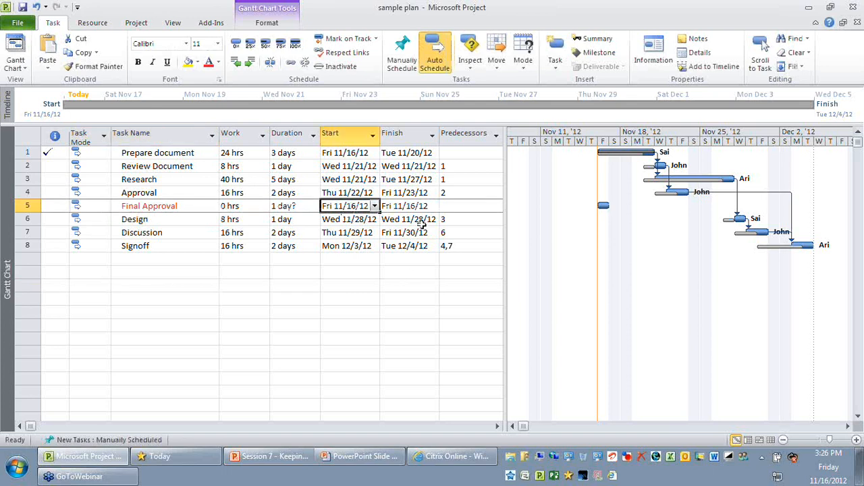
pyautogui.click(285, 206)
pyautogui.click(415, 206)
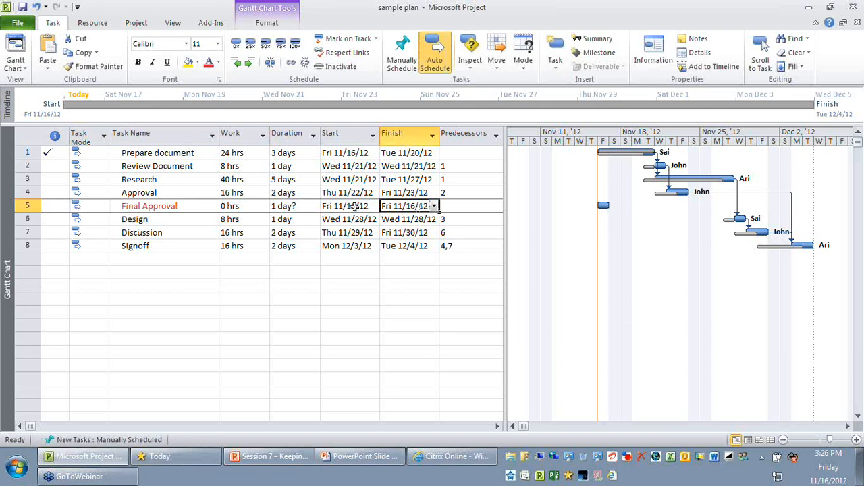
pyautogui.click(350, 206)
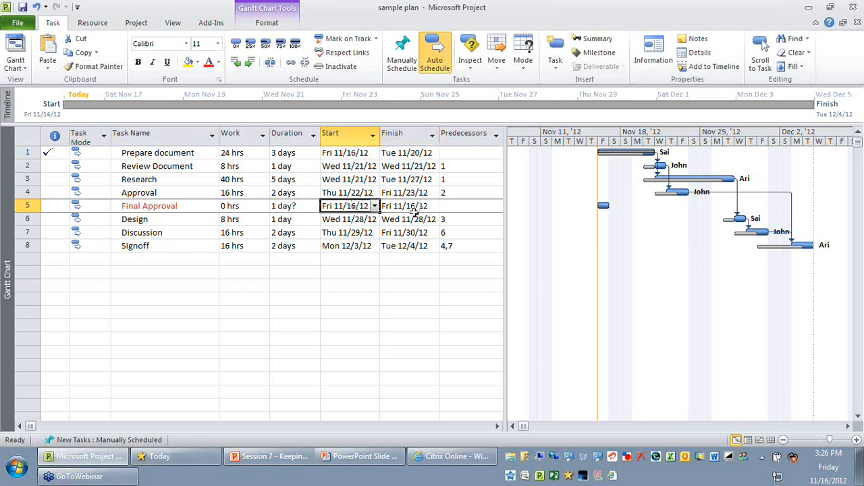
pyautogui.click(413, 208)
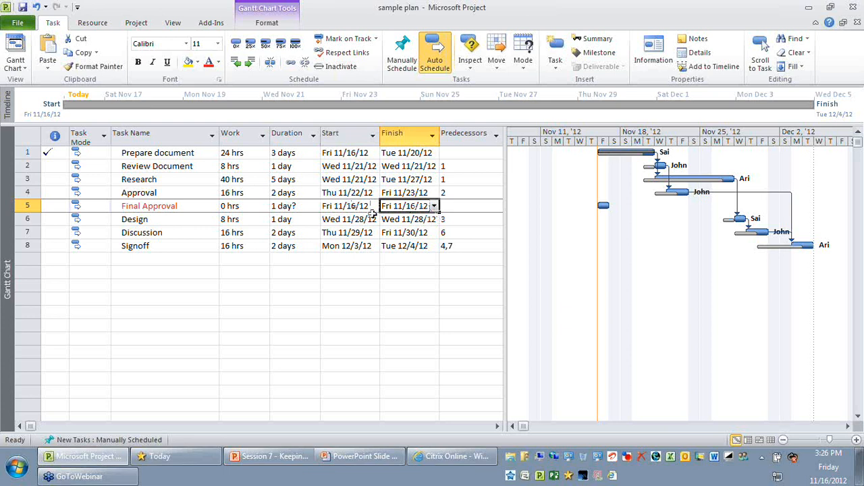
pyautogui.click(190, 208)
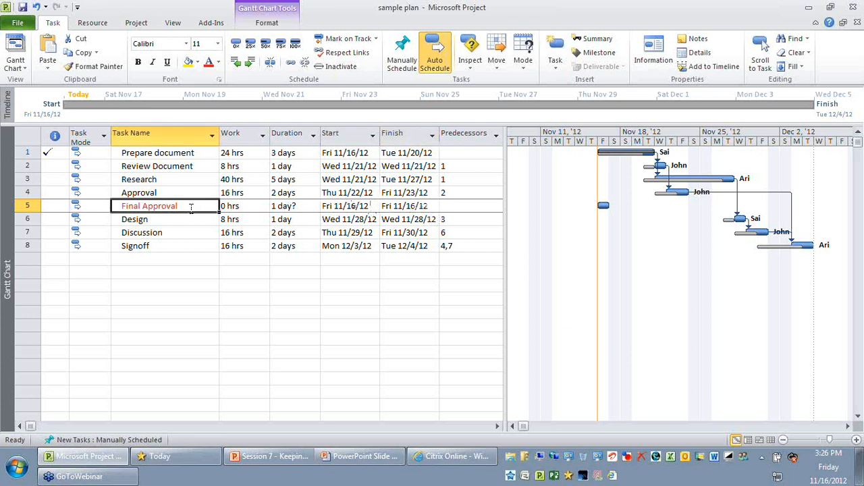
# Set task 4, Approval, as the predecessor of the Final Approval task
pyautogui.click(156, 192)
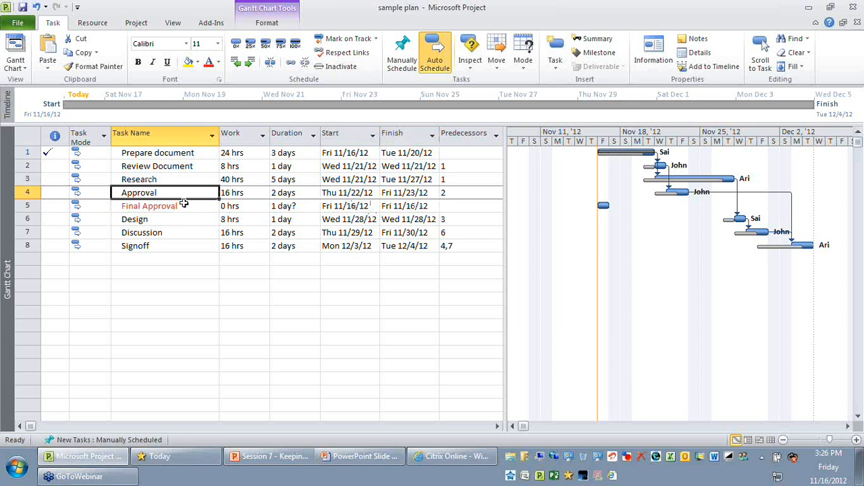
pyautogui.click(465, 205)
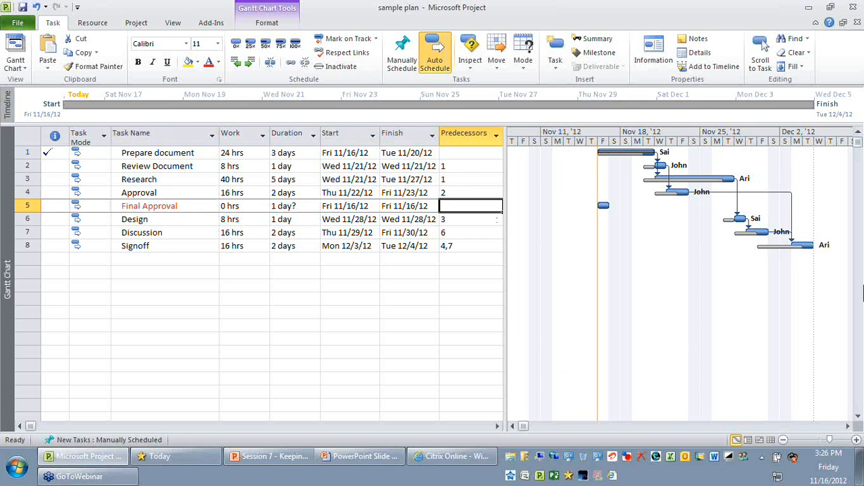
pyautogui.write('4')
pyautogui.press('Return')
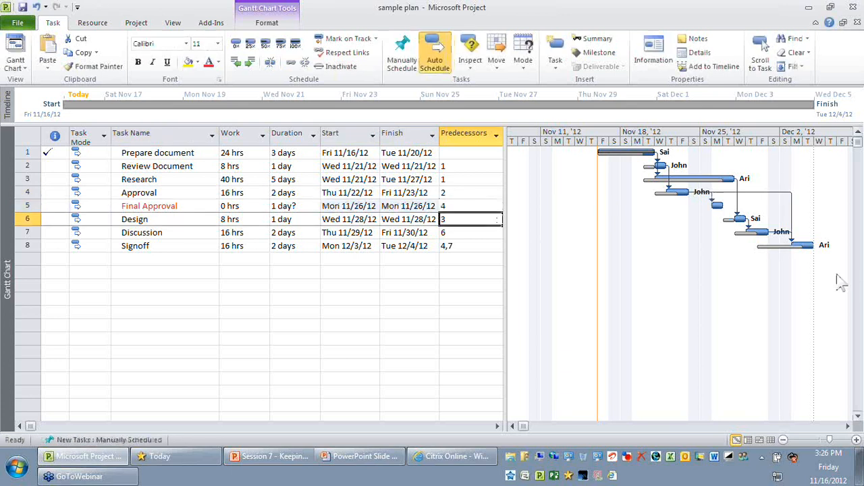
# Assign the same resource used for the Design task to the Final Approval task
pyautogui.click(154, 205)
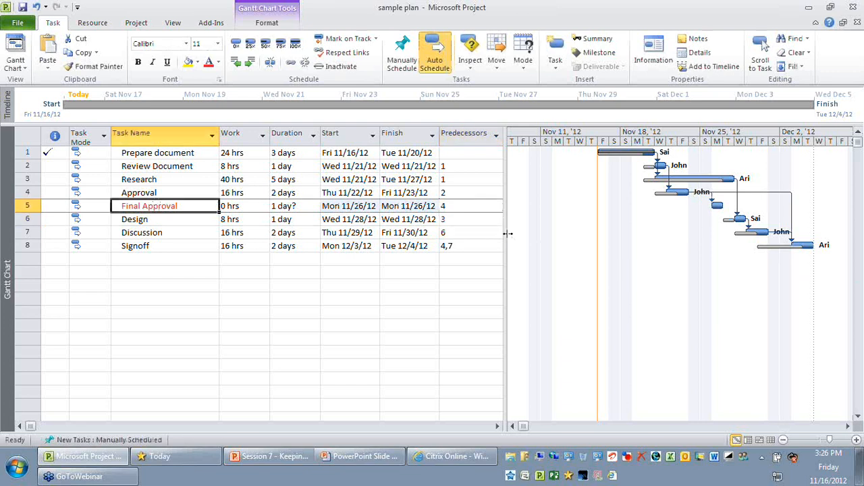
pyautogui.moveTo(508, 234); pyautogui.dragTo(620, 233)
pyautogui.click(571, 207)
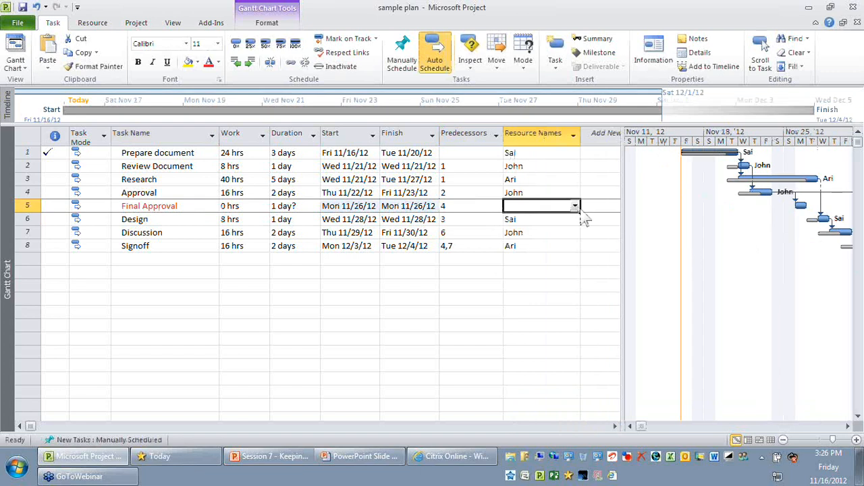
pyautogui.click(574, 205)
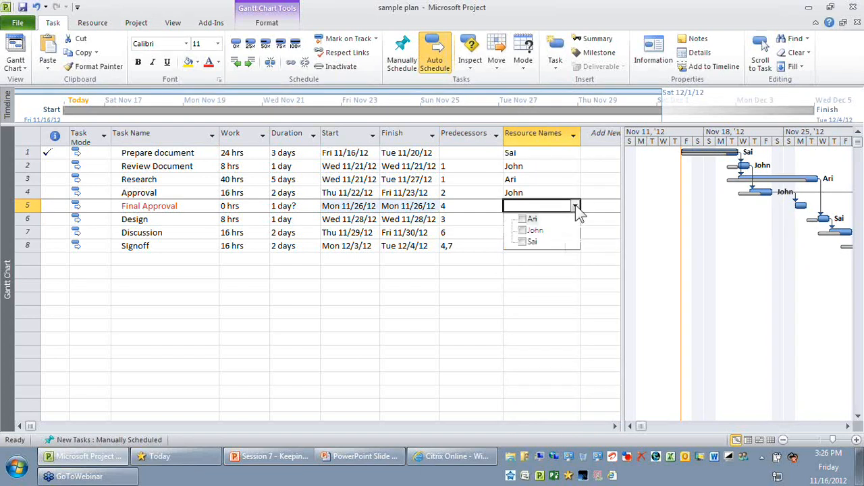
pyautogui.click(531, 243)
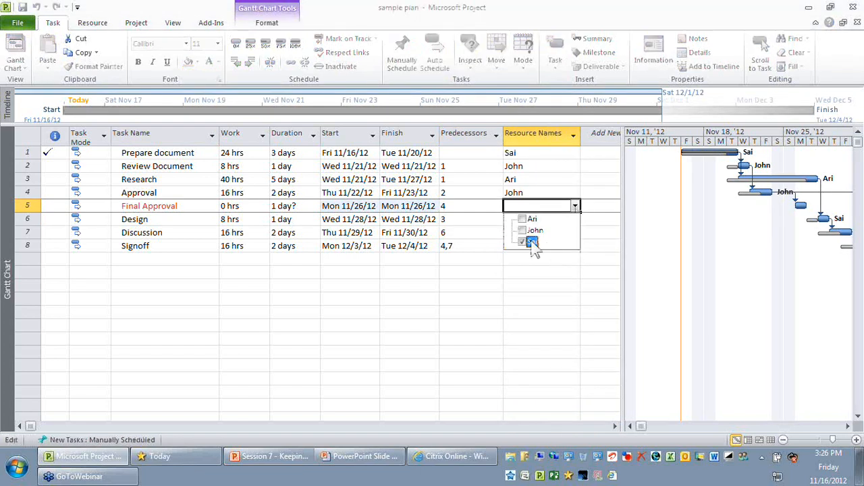
pyautogui.click(564, 276)
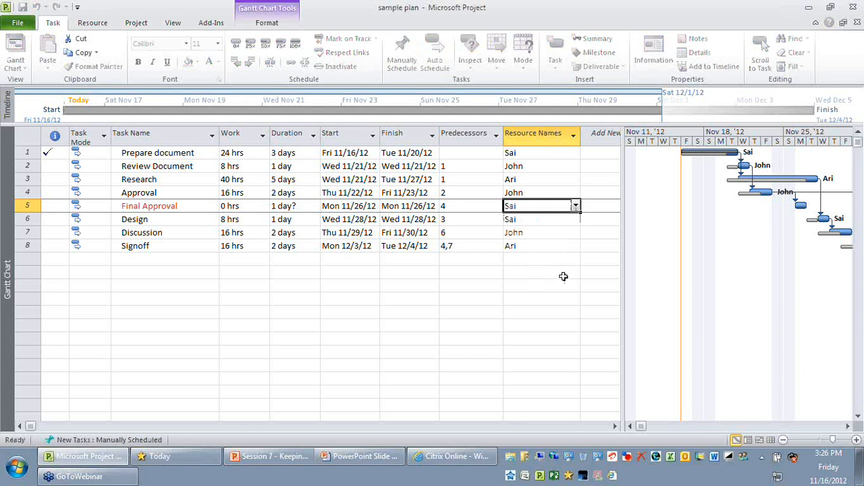
# Split the view for the Final Approval task and show the Relationship Diagram in the details pane
pyautogui.click(125, 207)
pyautogui.moveTo(623, 278); pyautogui.dragTo(586, 281)
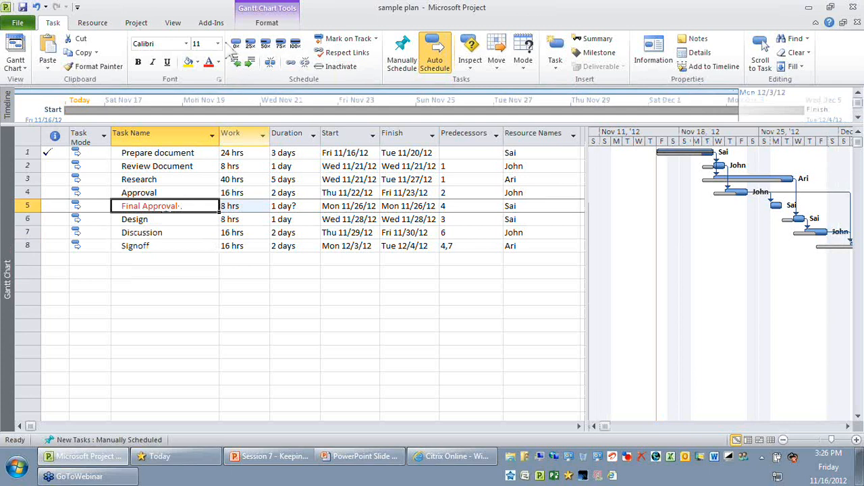
pyautogui.click(173, 22)
pyautogui.click(609, 52)
pyautogui.click(15, 67)
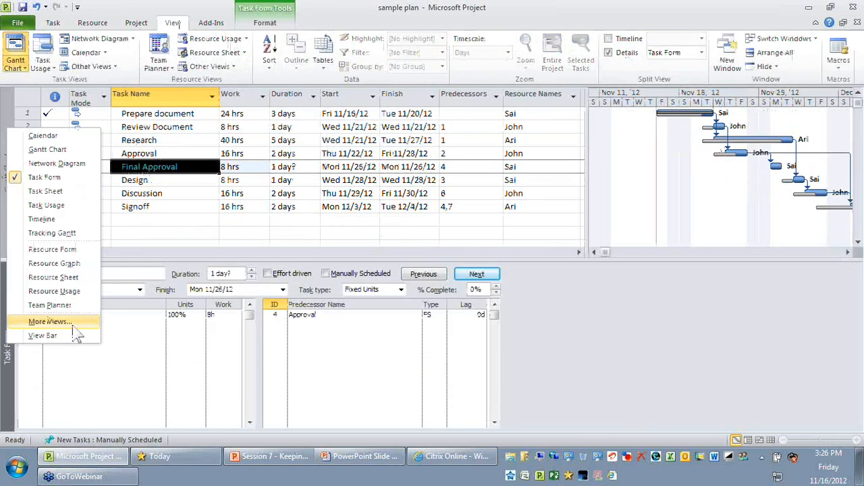
pyautogui.click(75, 327)
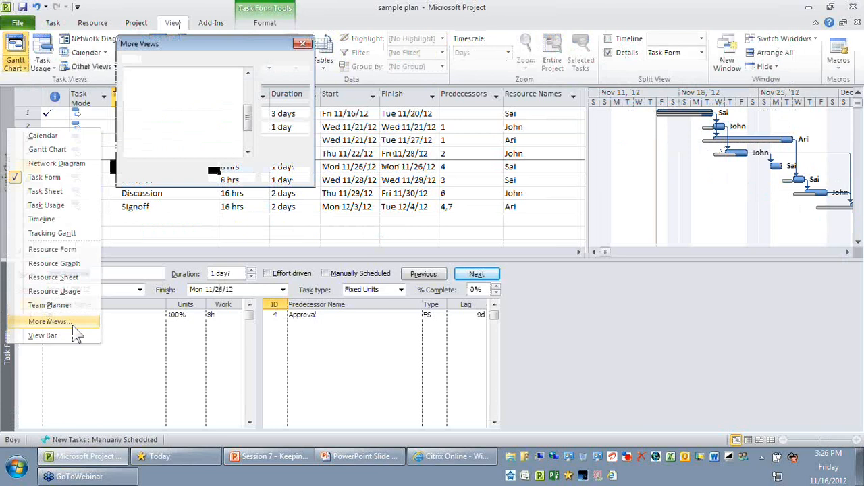
pyautogui.click(162, 79)
pyautogui.click(228, 173)
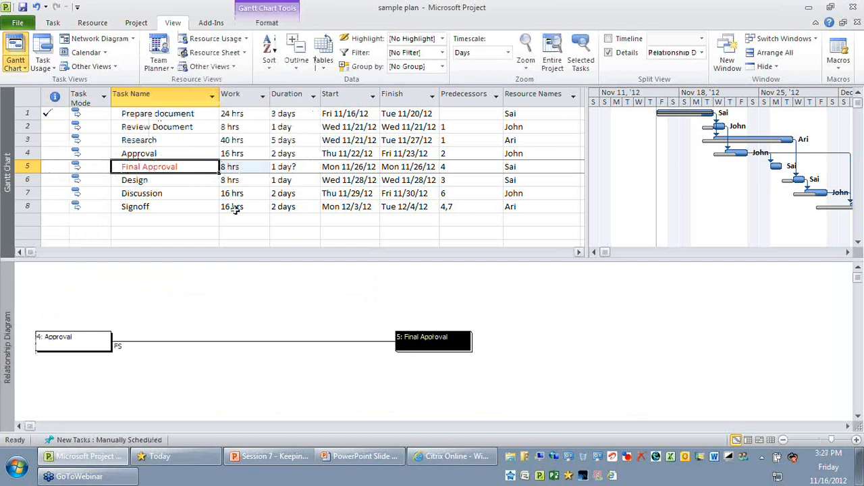
# Link the Final Approval and Design tasks so that Final Approval becomes a predecessor of Design
pyautogui.click(157, 184)
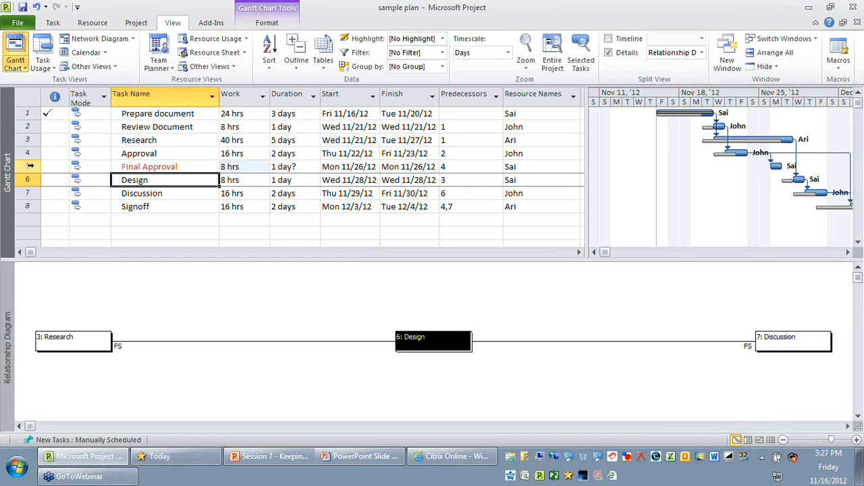
pyautogui.moveTo(31, 166); pyautogui.dragTo(30, 180)
pyautogui.click(52, 22)
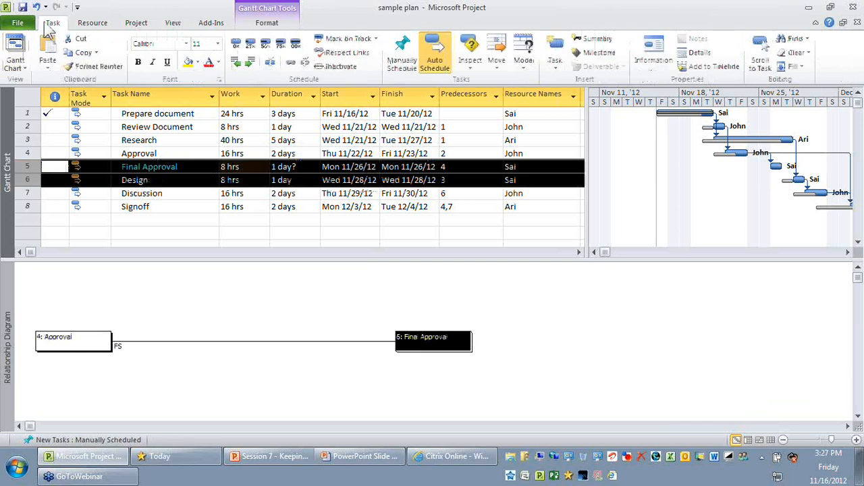
pyautogui.click(290, 64)
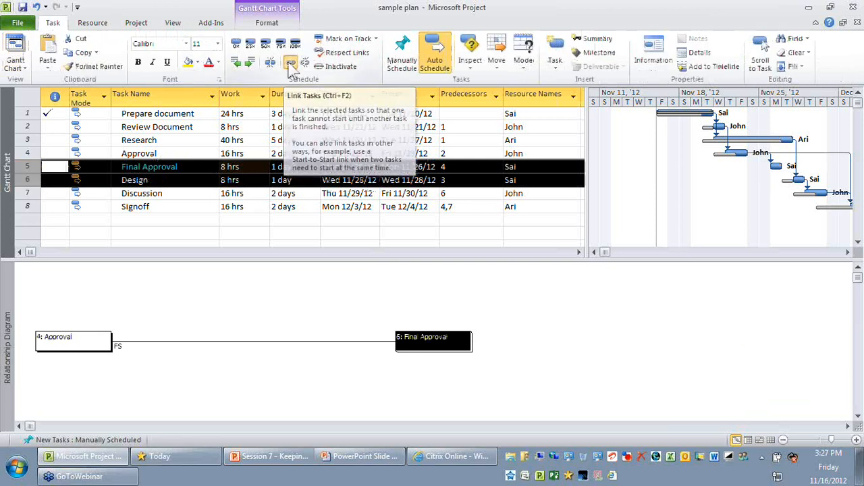
# Examine the links of the Final Approval and Signoff tasks in the Relationship Diagram
pyautogui.click(295, 210)
pyautogui.click(170, 169)
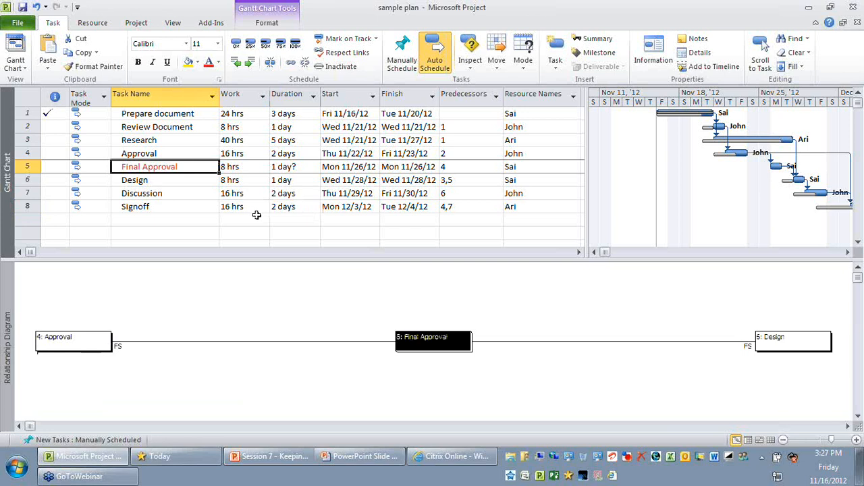
pyautogui.click(169, 206)
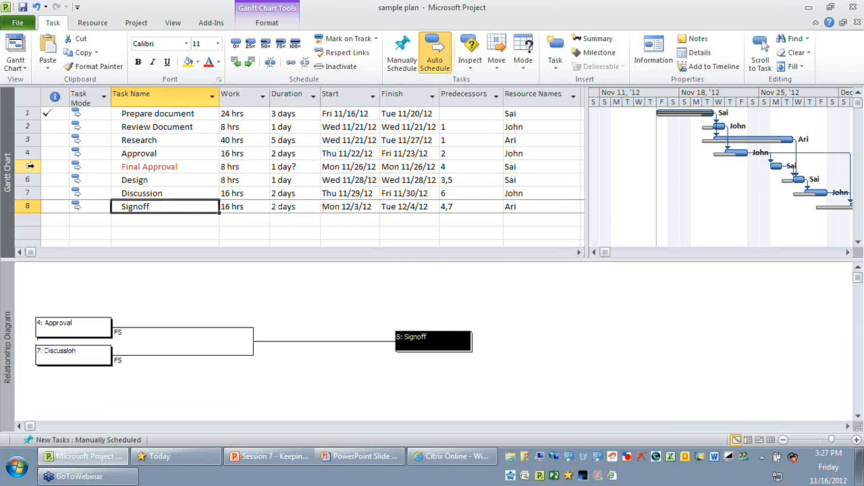
pyautogui.click(30, 166)
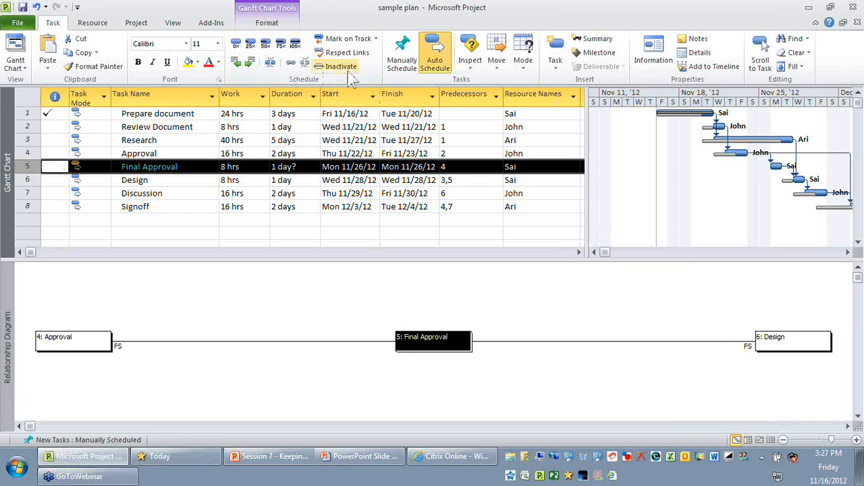
# Close the details pane and apply the Baseline table to check the Final Approval task's baseline values
pyautogui.click(173, 24)
pyautogui.click(324, 55)
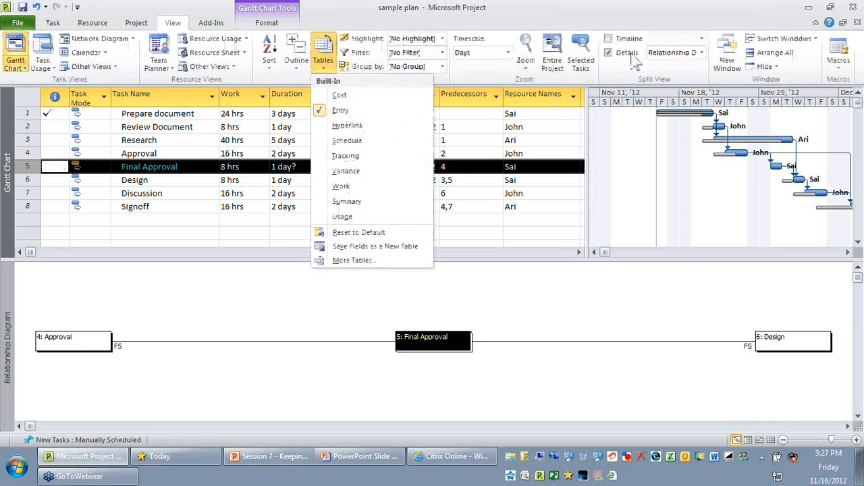
pyautogui.click(353, 260)
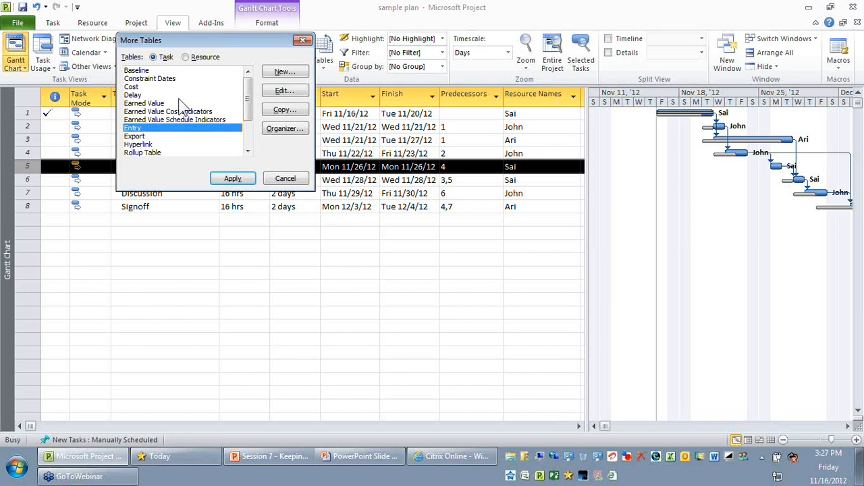
pyautogui.scroll(-1, 196, 107)
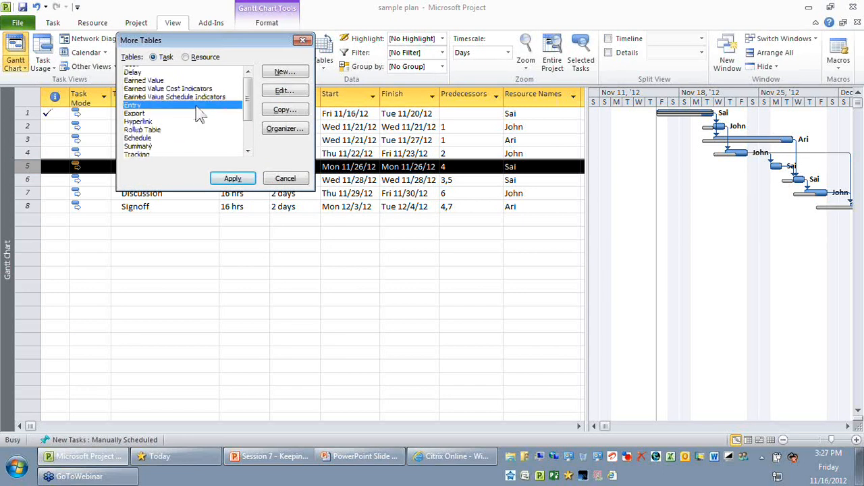
pyautogui.scroll(1, 196, 107)
pyautogui.click(174, 71)
pyautogui.click(225, 178)
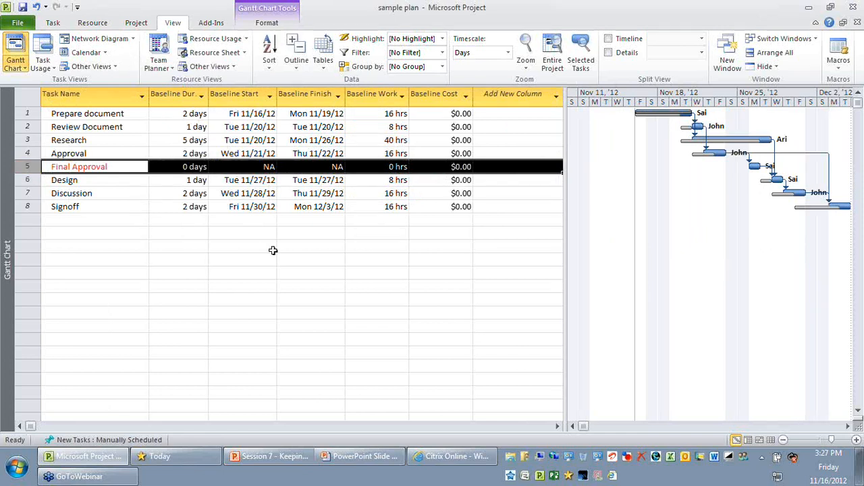
# Switch the Gantt Chart back to the Entry table and select the Final Approval task row
pyautogui.click(324, 69)
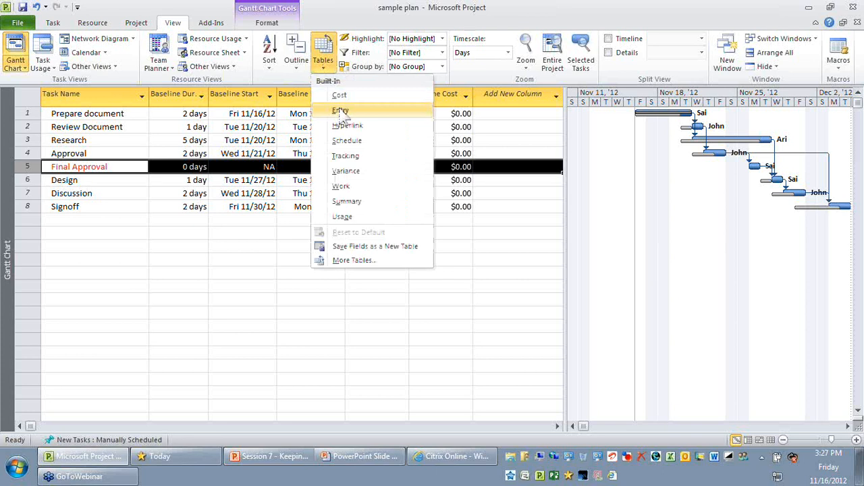
pyautogui.click(341, 113)
pyautogui.click(372, 341)
pyautogui.click(34, 166)
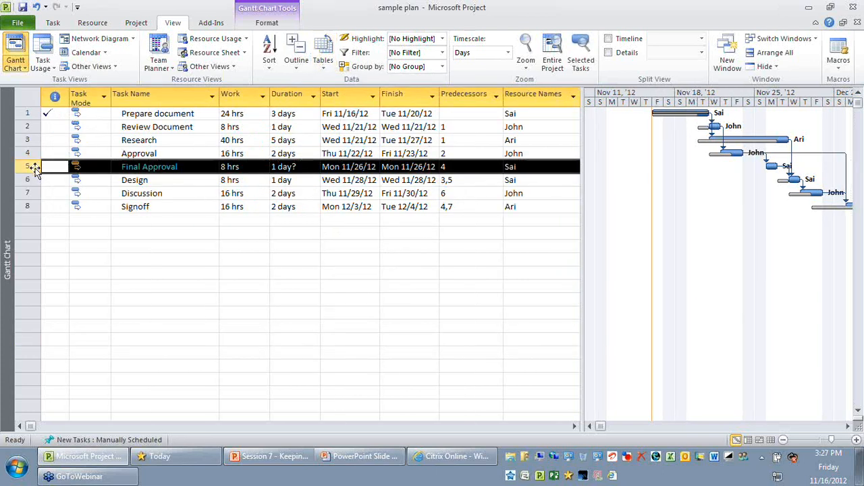
# Review the Final Approval task and the Design, Discussion and Signoff tasks that follow it
pyautogui.click(203, 305)
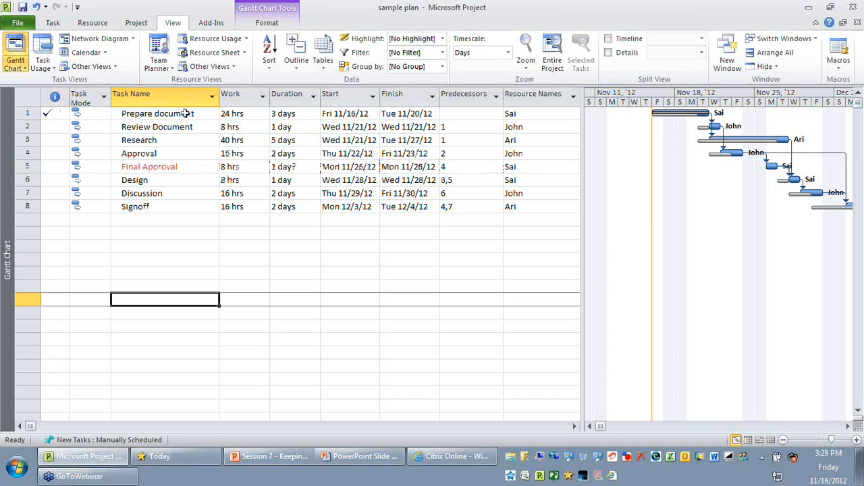
pyautogui.moveTo(185, 114); pyautogui.dragTo(241, 304)
pyautogui.click(241, 306)
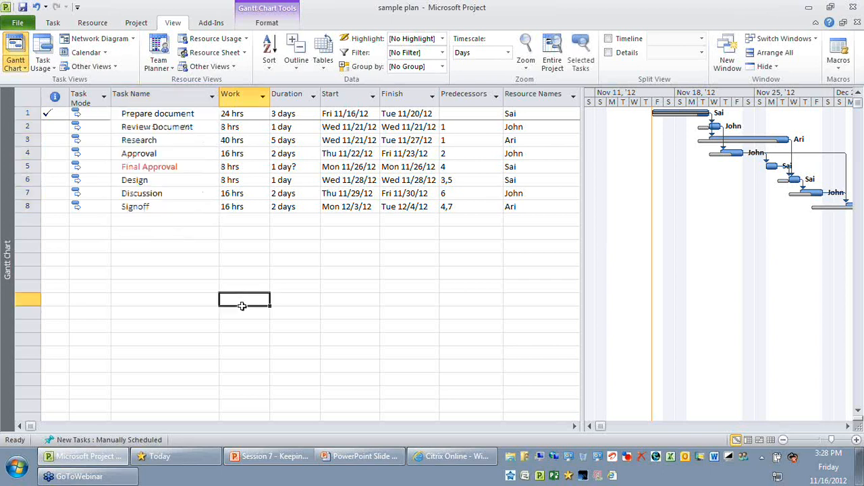
pyautogui.click(32, 167)
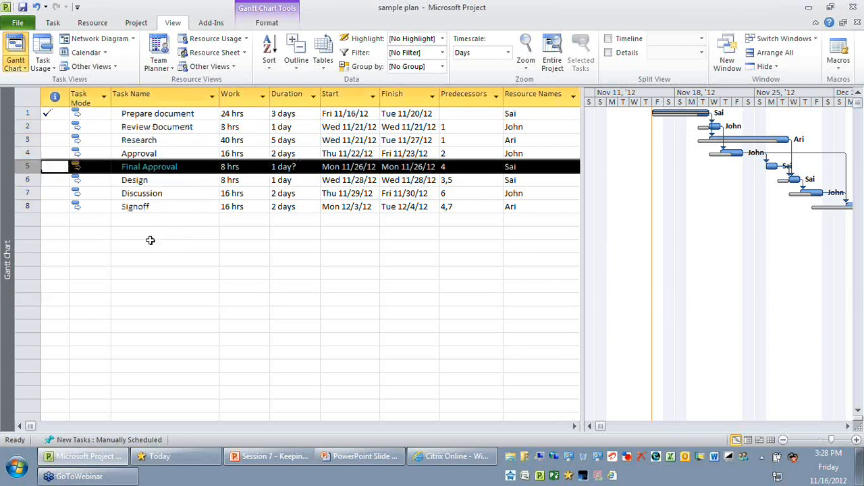
pyautogui.click(246, 272)
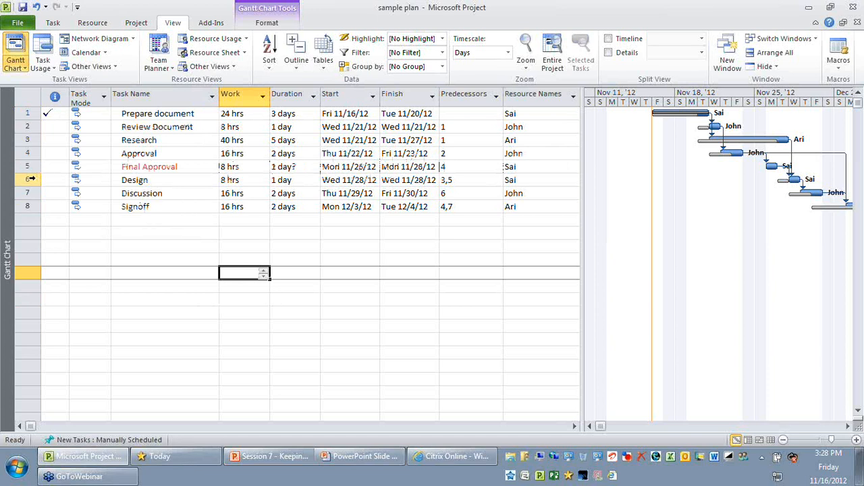
pyautogui.moveTo(32, 179); pyautogui.dragTo(32, 207)
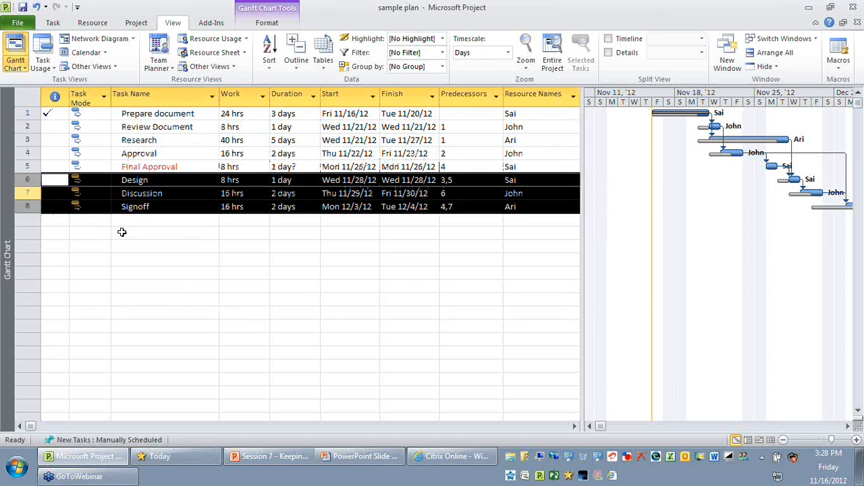
pyautogui.click(216, 247)
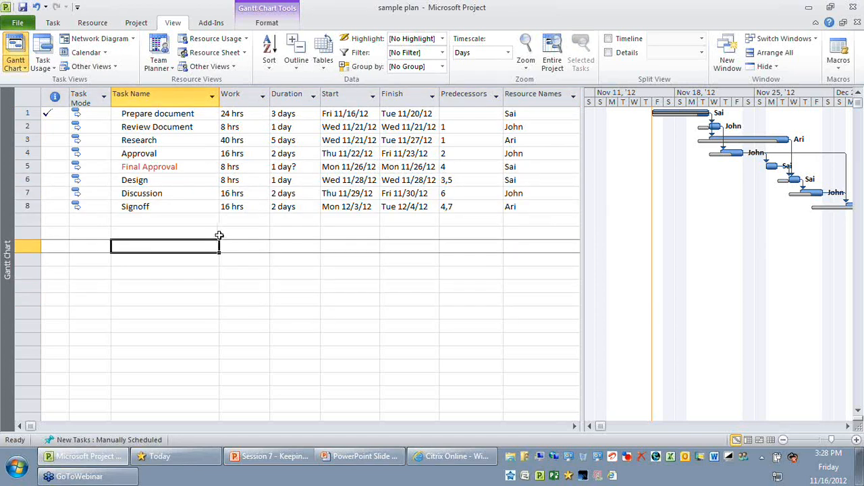
# Review the task names and the Work, Duration, Start and Finish columns for tasks 1 to 8
pyautogui.moveTo(176, 113); pyautogui.dragTo(245, 290)
pyautogui.click(245, 289)
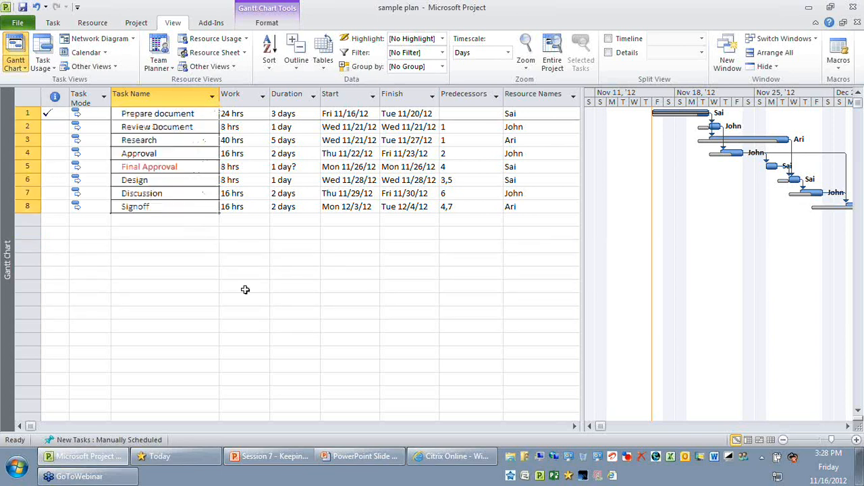
pyautogui.moveTo(176, 114); pyautogui.dragTo(174, 202)
pyautogui.click(236, 275)
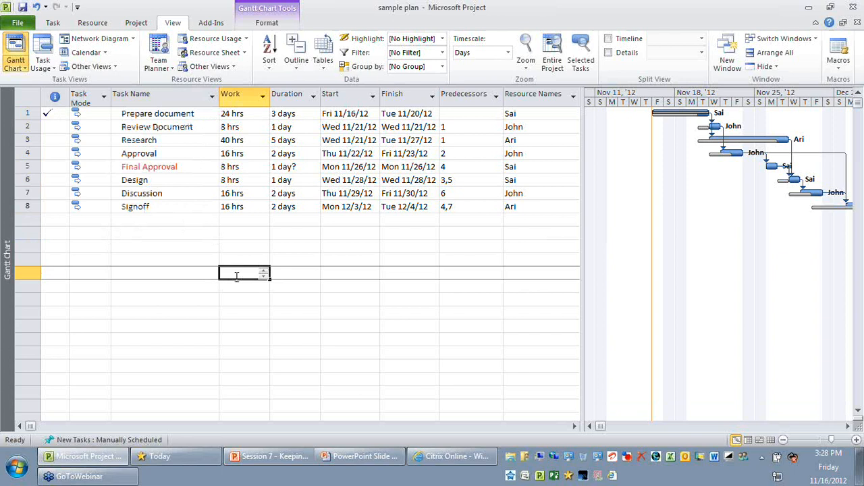
pyautogui.click(155, 114)
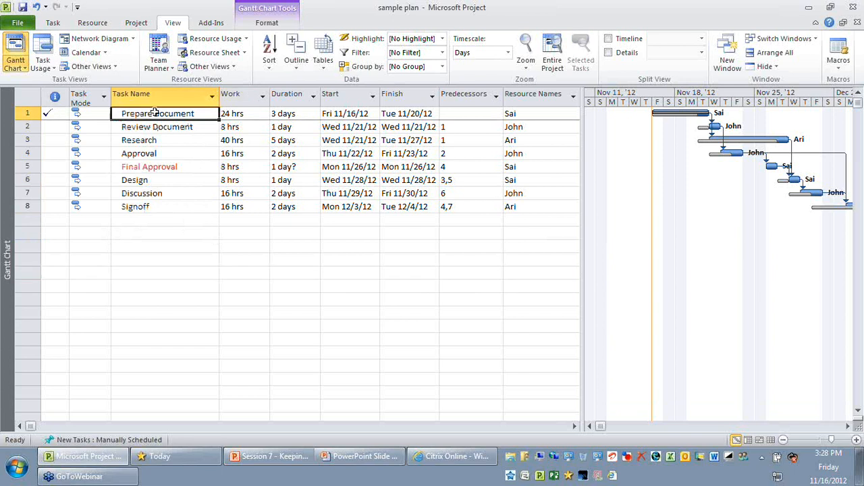
pyautogui.click(171, 206)
pyautogui.click(238, 113)
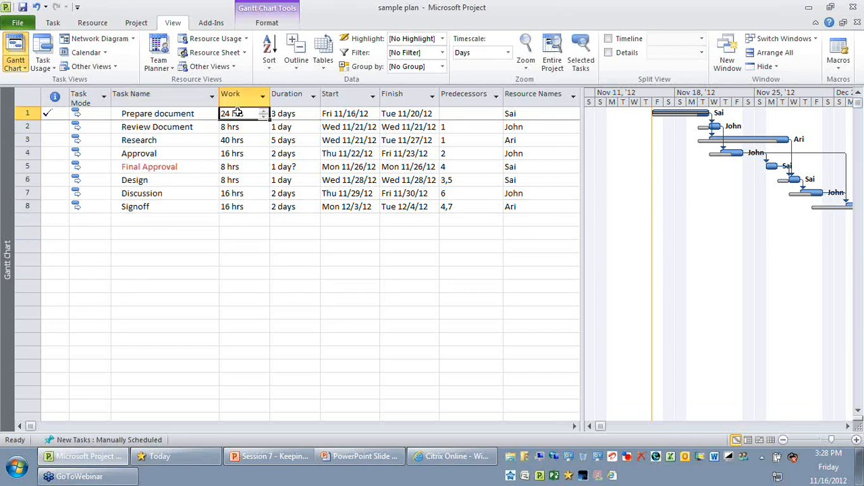
pyautogui.moveTo(238, 113); pyautogui.dragTo(241, 208)
pyautogui.moveTo(290, 114); pyautogui.dragTo(291, 207)
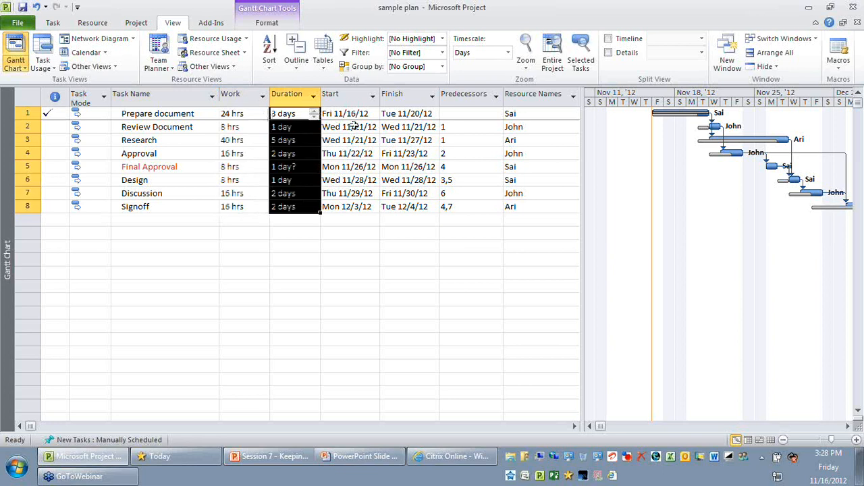
pyautogui.moveTo(351, 115); pyautogui.dragTo(351, 207)
pyautogui.moveTo(408, 114); pyautogui.dragTo(412, 220)
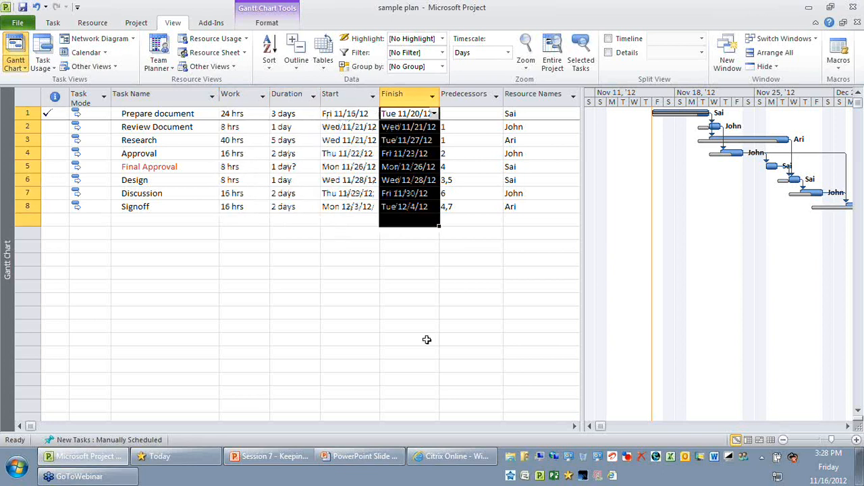
pyautogui.click(427, 340)
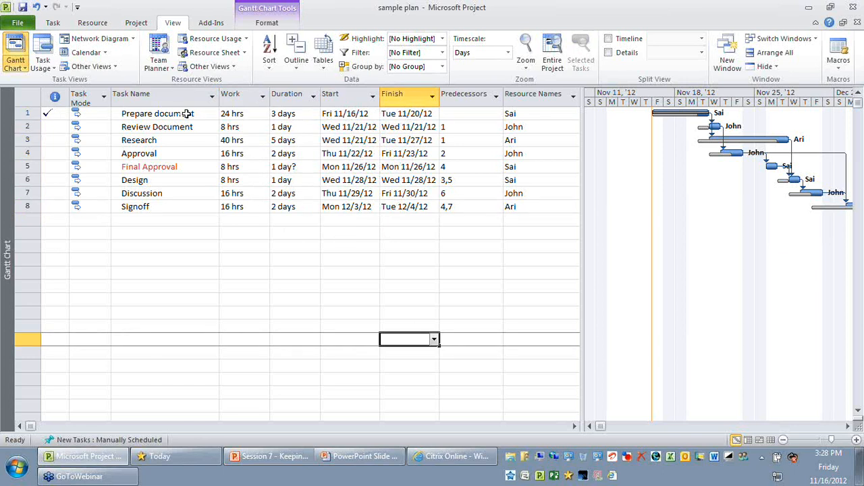
pyautogui.click(186, 113)
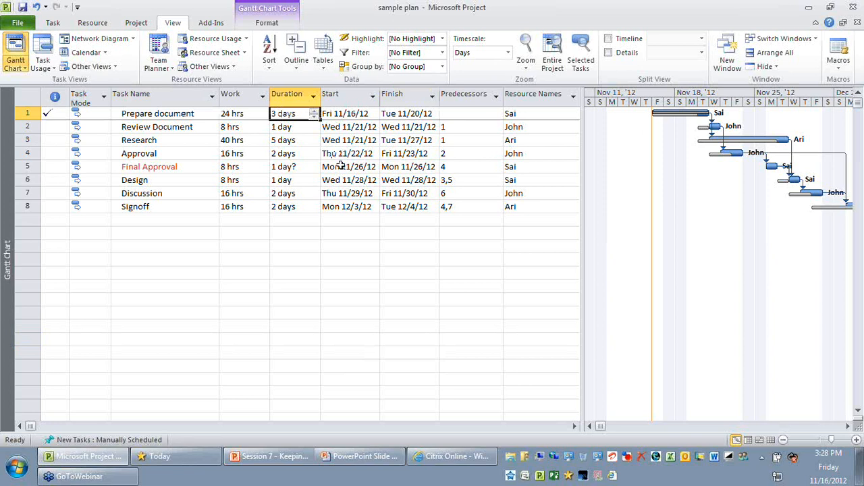
pyautogui.click(175, 126)
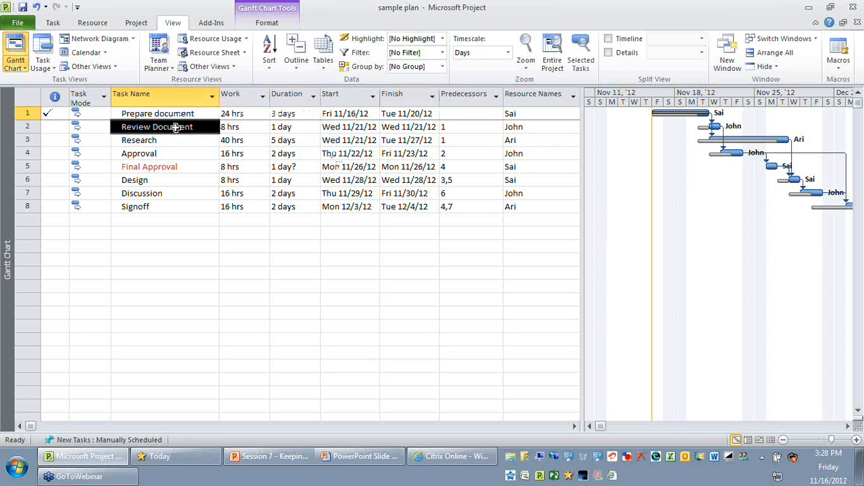
# Review the start and finish dates of Prepare document, Review Document and Final Approval
pyautogui.click(341, 115)
pyautogui.press('Left')
pyautogui.click(341, 127)
pyautogui.click(429, 127)
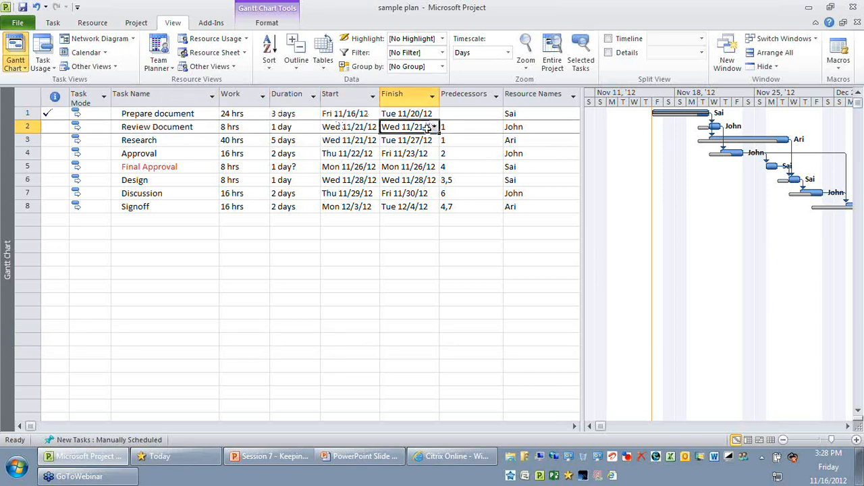
pyautogui.click(365, 167)
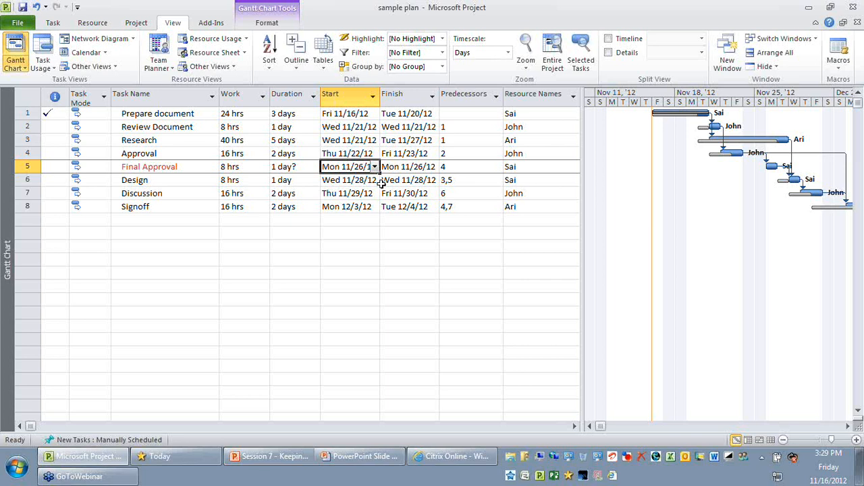
# Remove the Final Approval task from the plan and review the remaining task names from Prepare document to Signoff
pyautogui.click(25, 166)
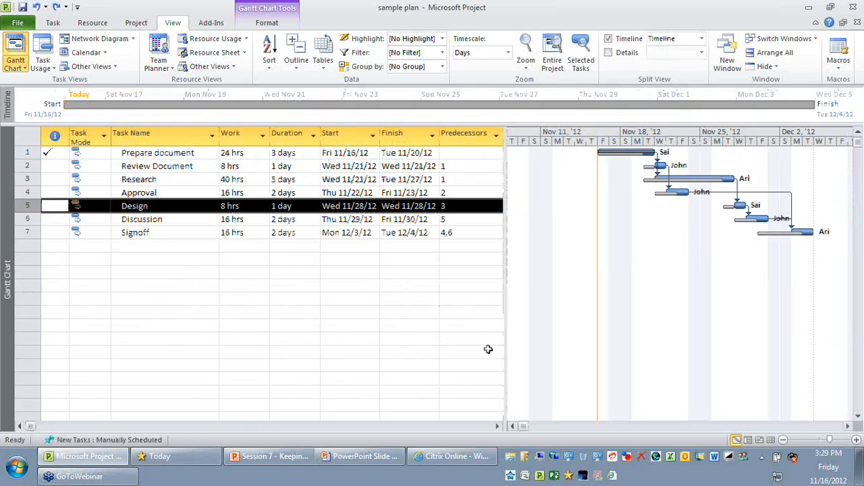
pyautogui.click(451, 312)
pyautogui.moveTo(173, 154); pyautogui.dragTo(201, 228)
pyautogui.click(266, 299)
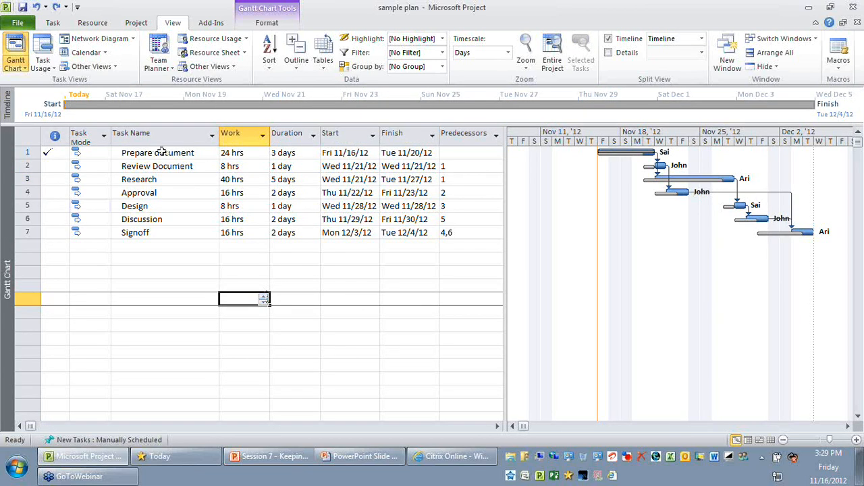
pyautogui.moveTo(162, 152); pyautogui.dragTo(192, 247)
pyautogui.click(247, 320)
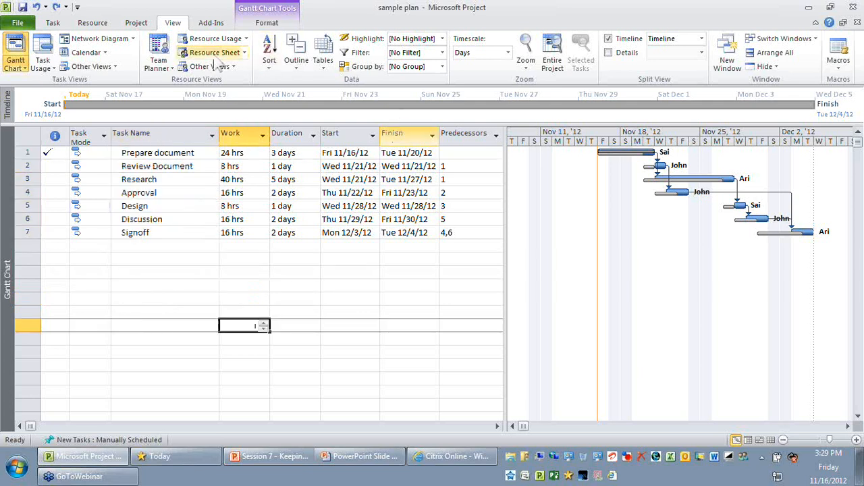
# Set up an interim plan for the entire project that copies Baseline into Baseline1
pyautogui.click(136, 22)
pyautogui.click(295, 64)
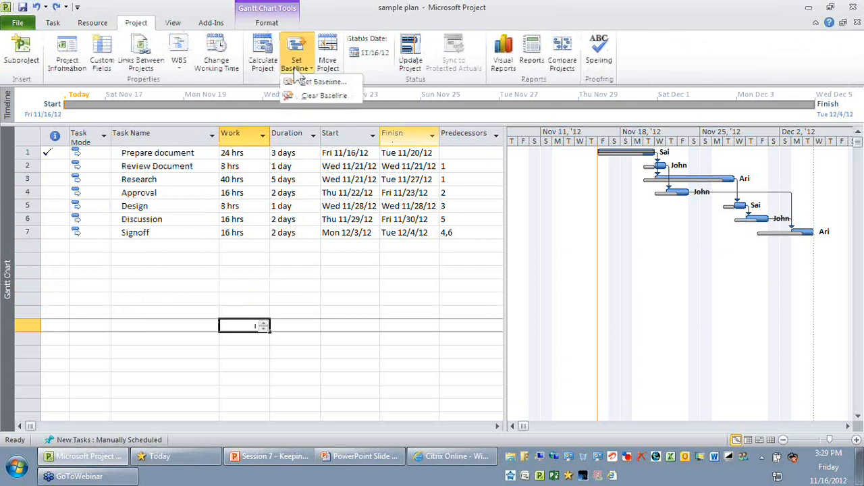
pyautogui.click(314, 84)
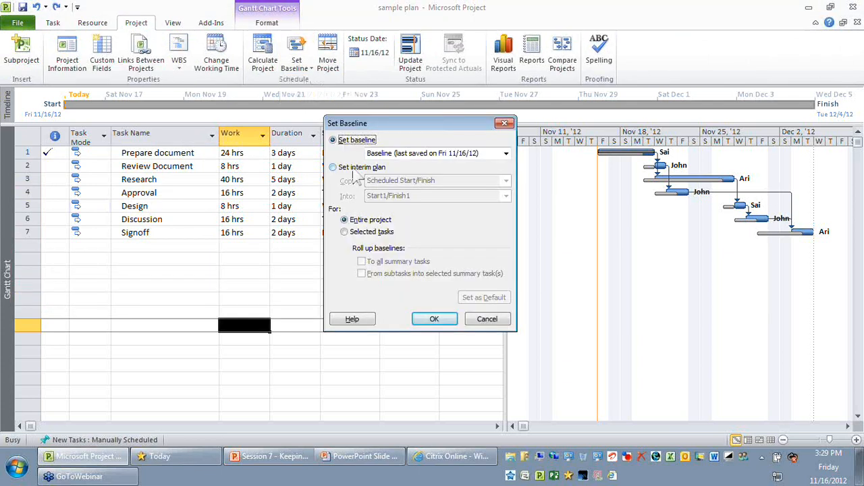
pyautogui.click(347, 168)
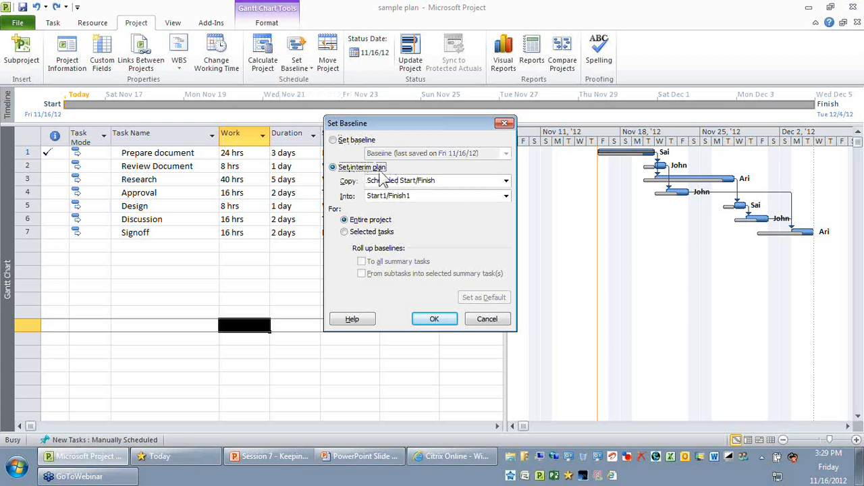
pyautogui.click(395, 182)
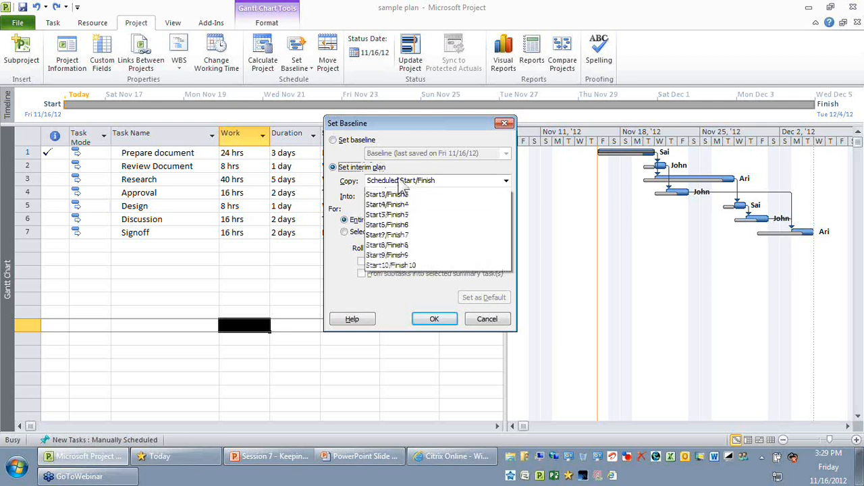
pyautogui.click(405, 189)
pyautogui.click(432, 195)
pyautogui.click(413, 219)
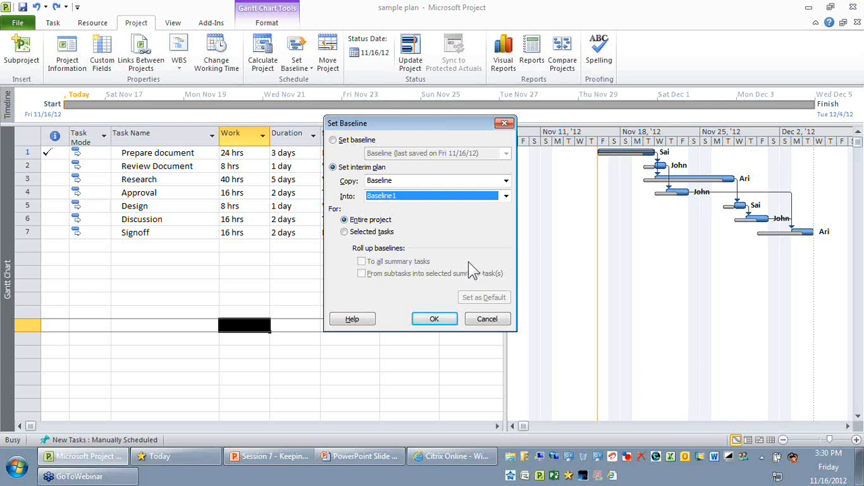
# Recheck the interim plan's Copy and Into choices, keep Baseline into Baseline1, and save it for the entire project
pyautogui.click(400, 182)
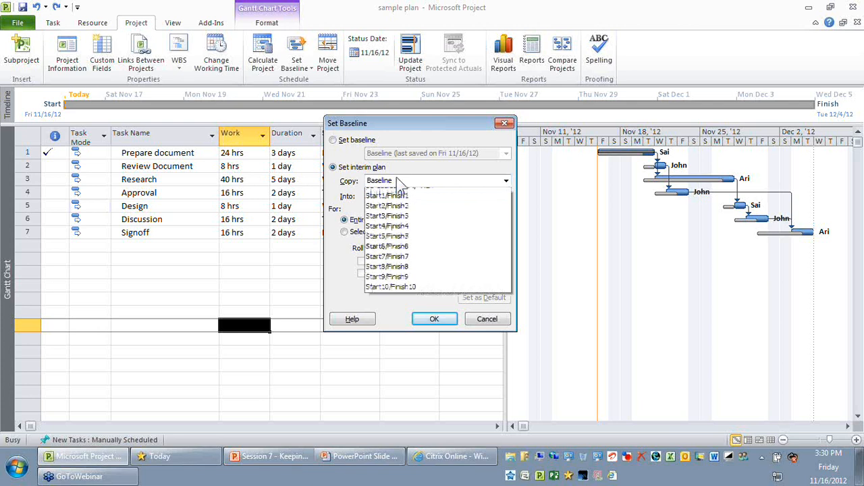
pyautogui.click(403, 199)
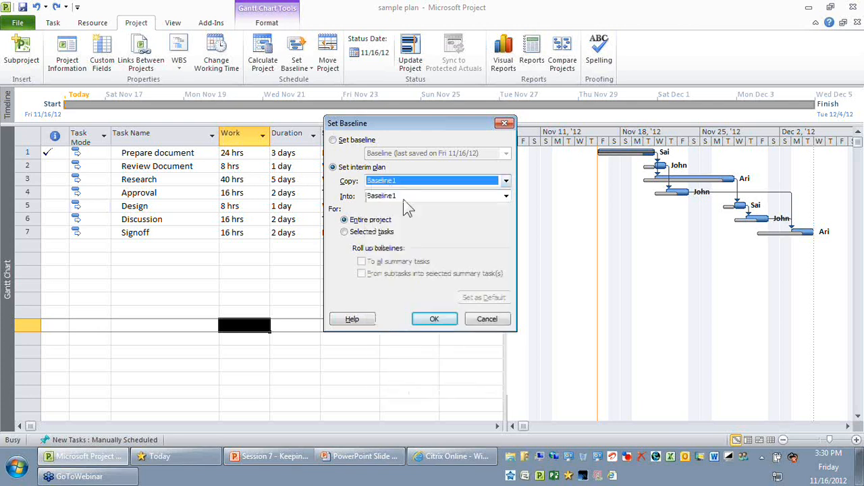
pyautogui.click(403, 200)
pyautogui.click(399, 185)
pyautogui.click(403, 192)
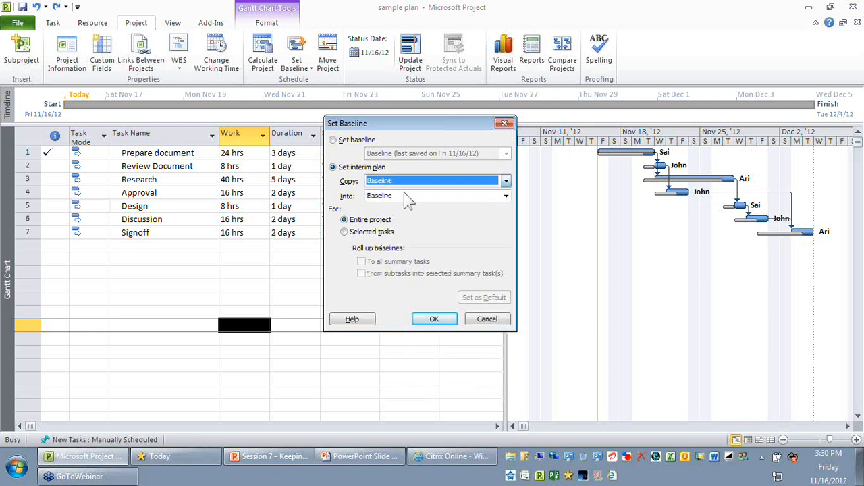
pyautogui.click(406, 196)
pyautogui.click(412, 215)
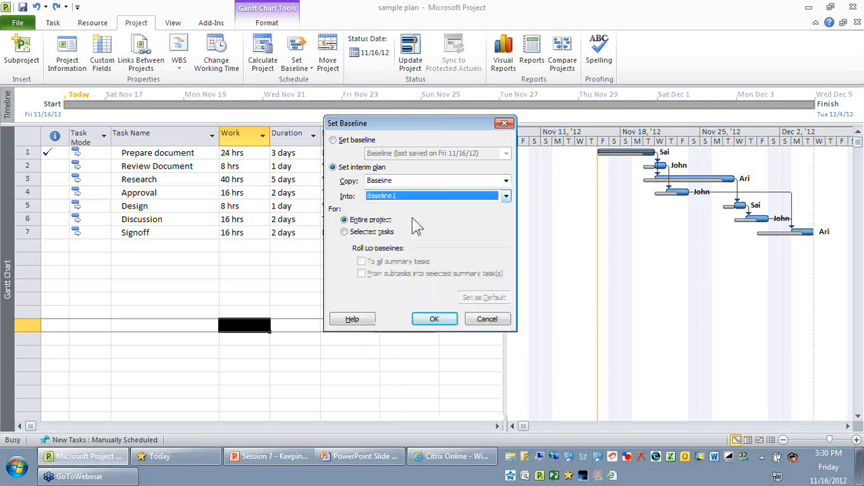
pyautogui.click(434, 318)
pyautogui.click(346, 259)
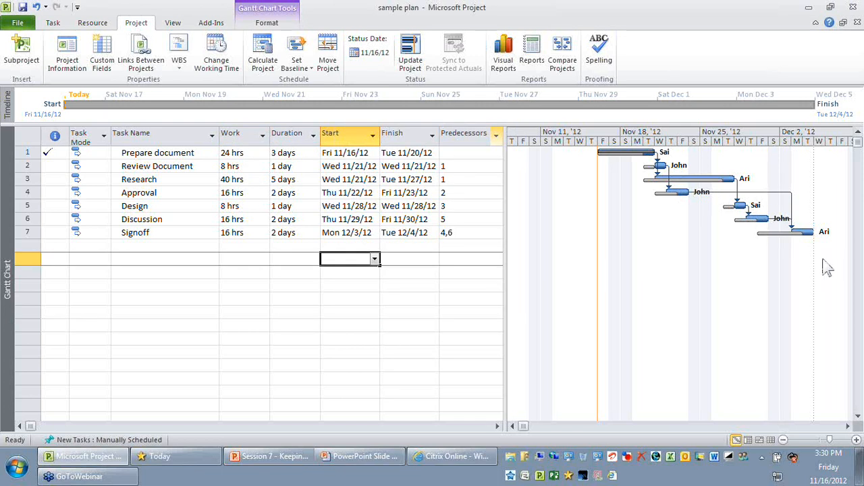
# Examine the Design task row and the Start and Finish columns that an interim plan stores
pyautogui.click(223, 299)
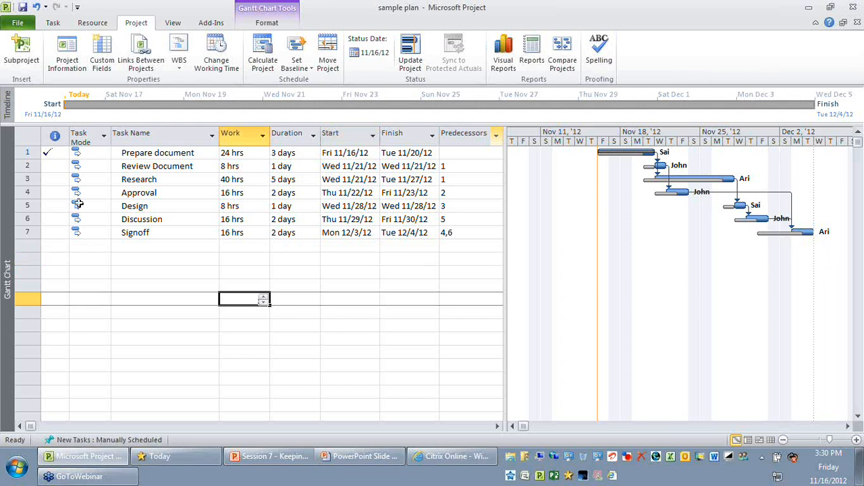
pyautogui.click(30, 205)
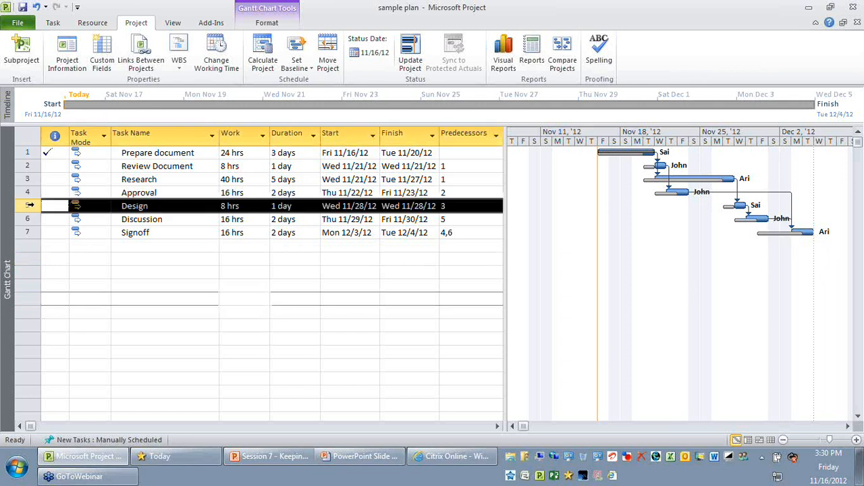
pyautogui.click(236, 286)
pyautogui.click(25, 205)
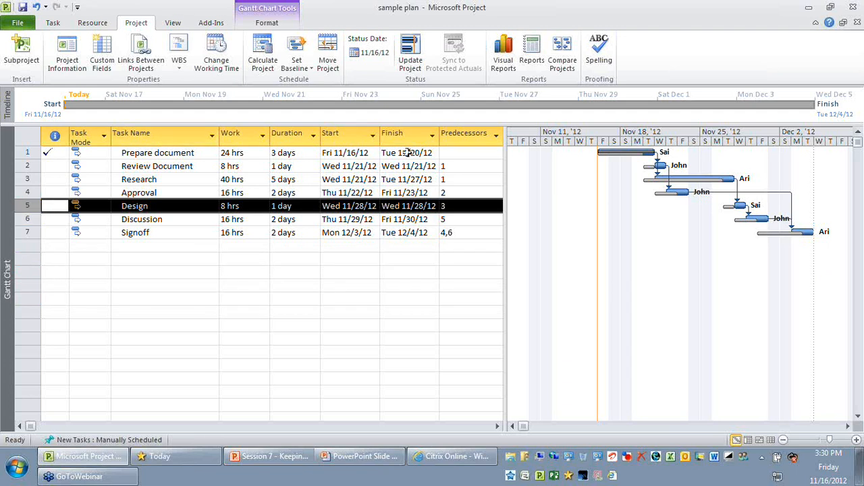
pyautogui.click(353, 133)
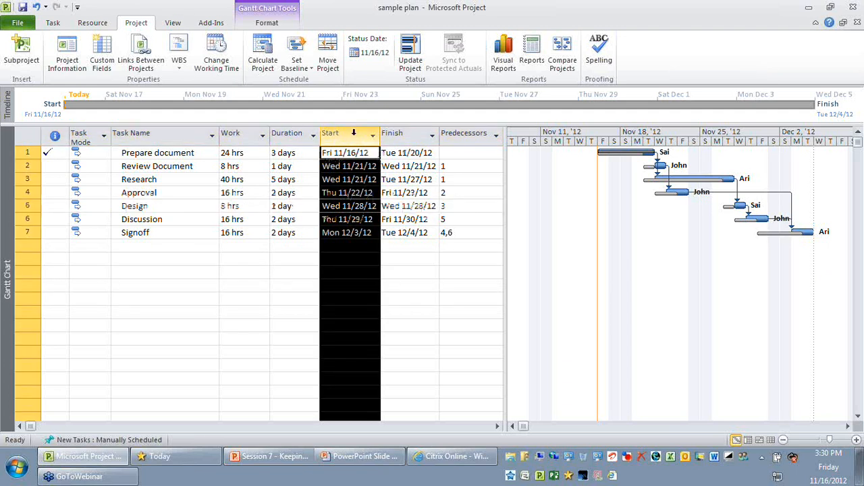
pyautogui.click(405, 133)
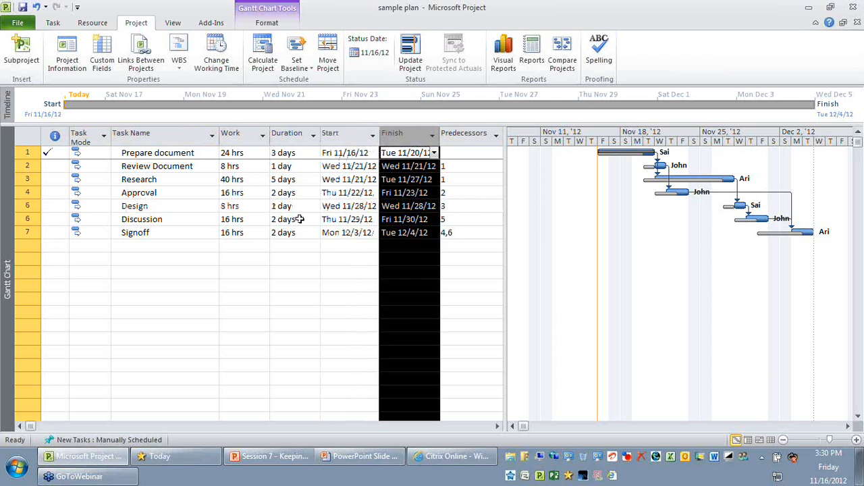
pyautogui.click(173, 205)
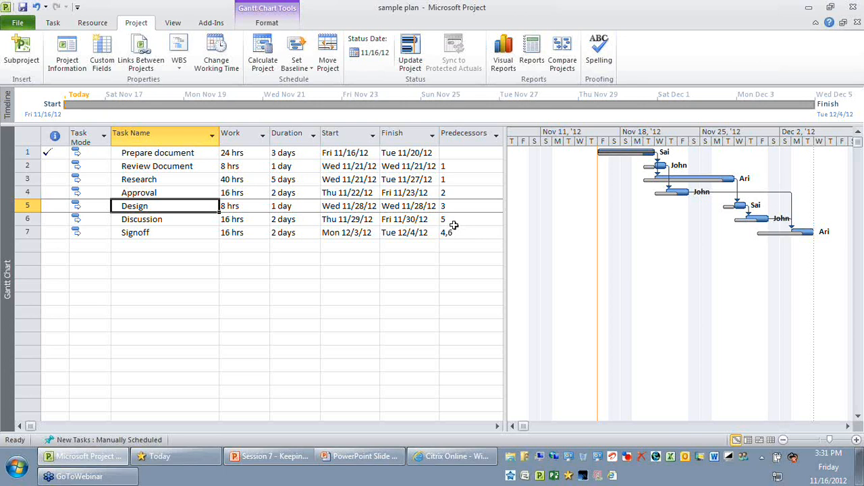
pyautogui.click(342, 133)
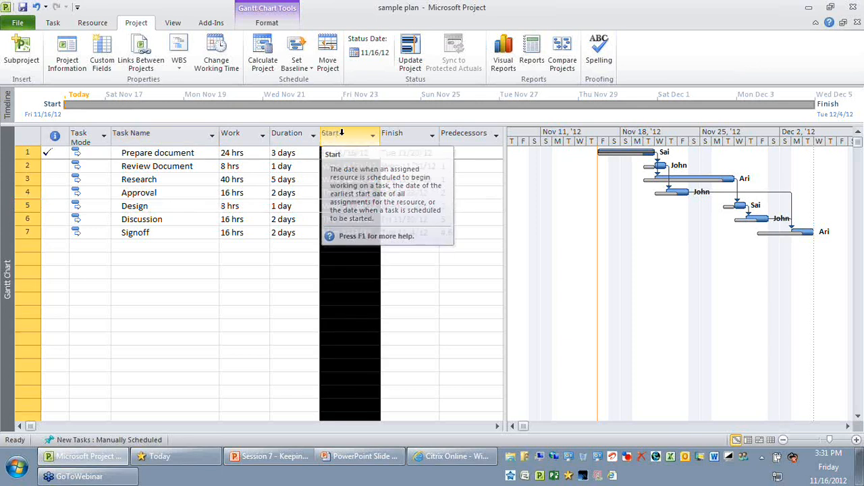
pyautogui.click(404, 133)
# Widen the task table and insert the Start1 and Finish1 columns before the Predecessors column
pyautogui.moveTo(503, 181); pyautogui.dragTo(656, 188)
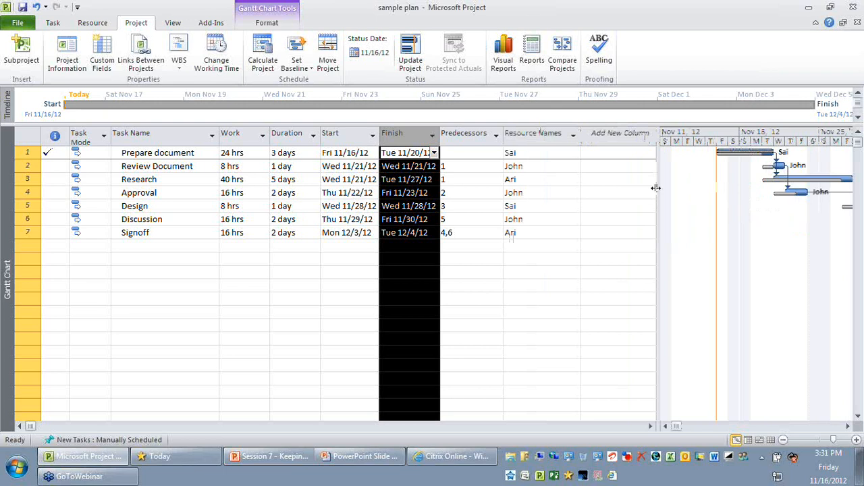
pyautogui.rightClick(465, 134)
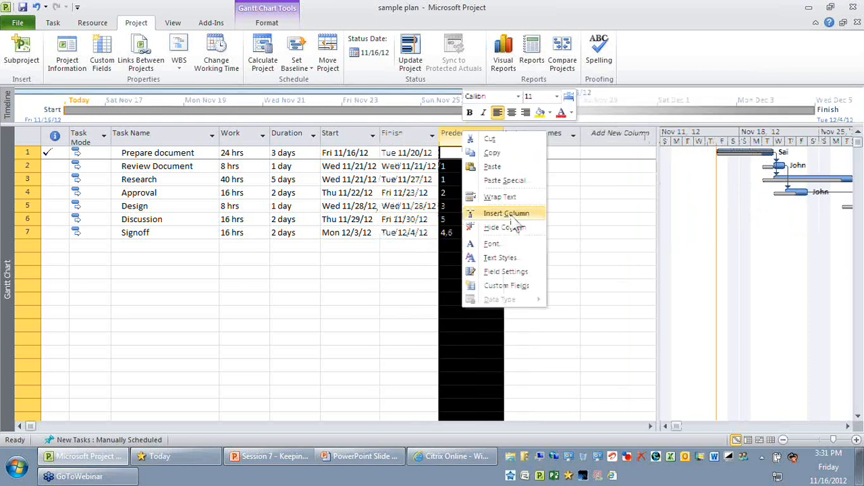
pyautogui.click(511, 215)
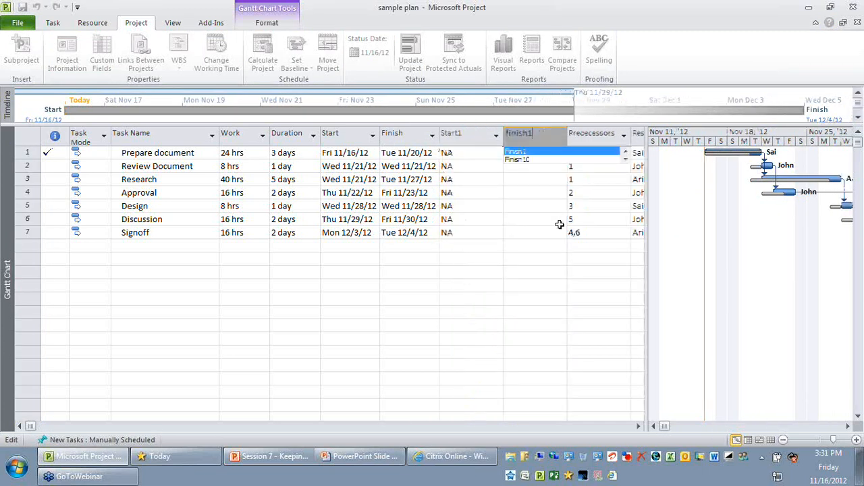
pyautogui.press('Return')
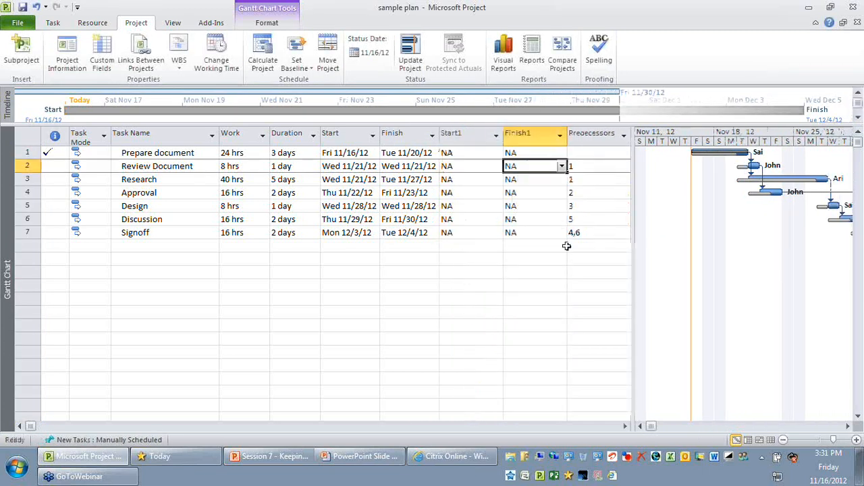
# Compare the Start1 and Finish1 columns with the scheduled Start and Finish columns
pyautogui.click(469, 137)
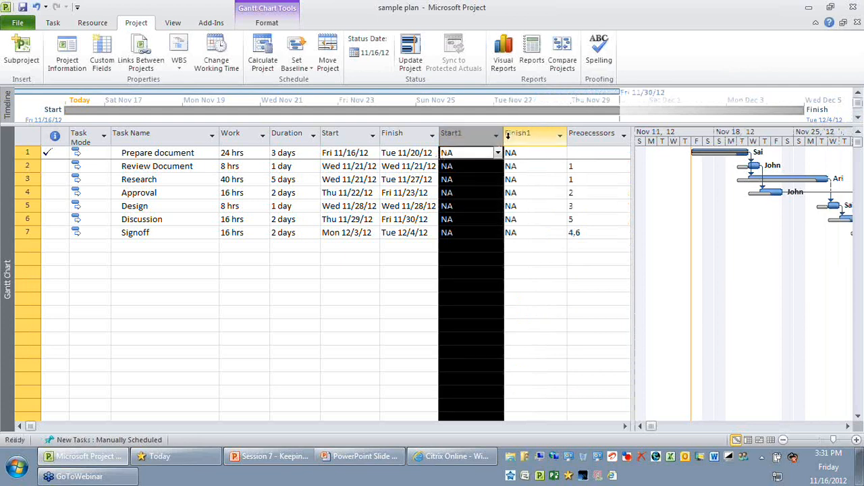
pyautogui.click(517, 137)
pyautogui.click(478, 133)
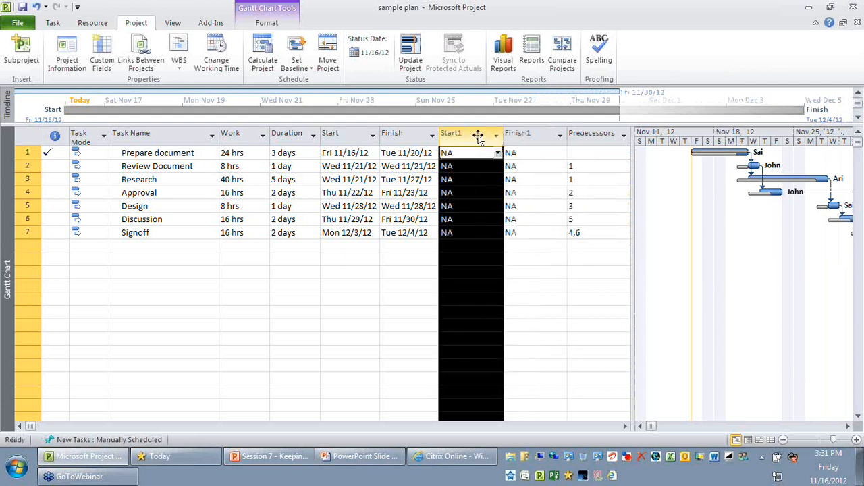
pyautogui.click(522, 133)
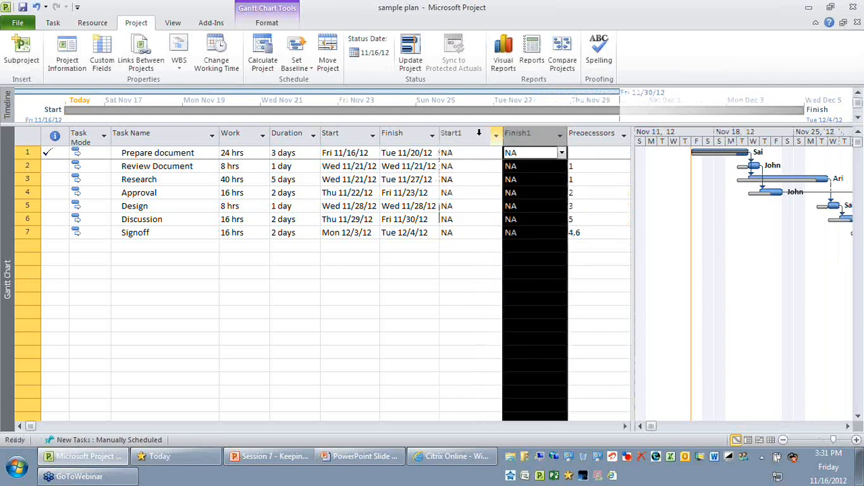
pyautogui.click(479, 133)
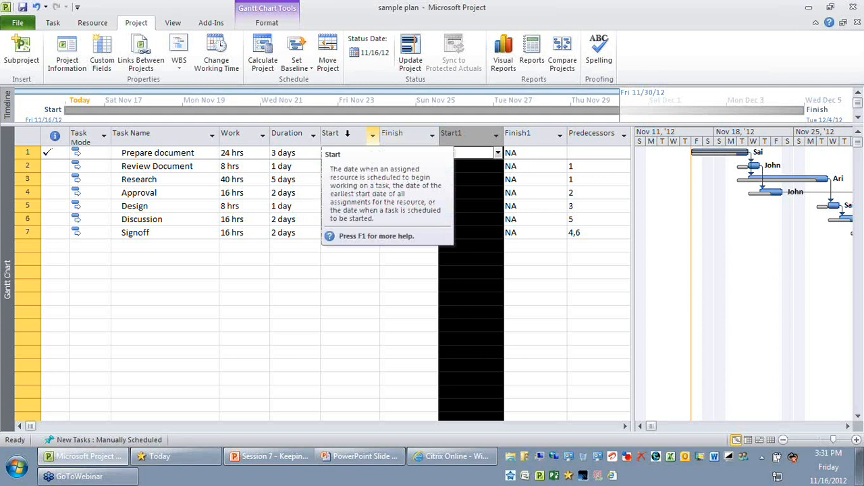
pyautogui.click(416, 134)
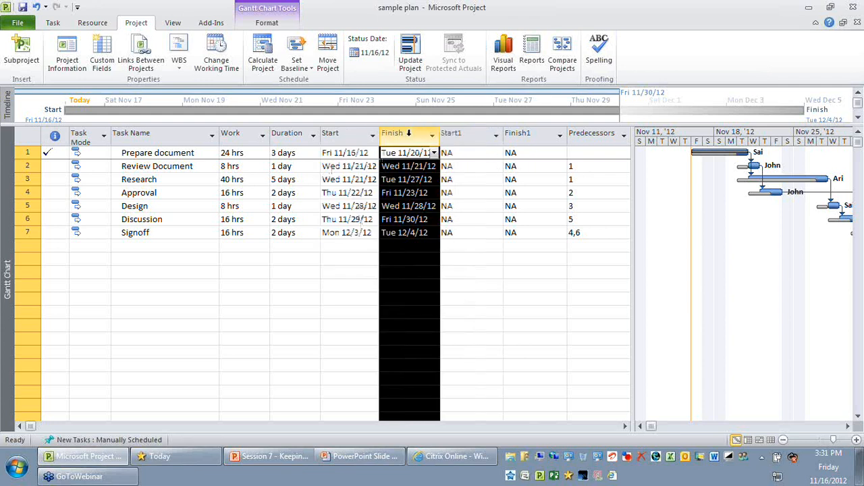
pyautogui.click(467, 133)
pyautogui.click(520, 133)
pyautogui.click(401, 264)
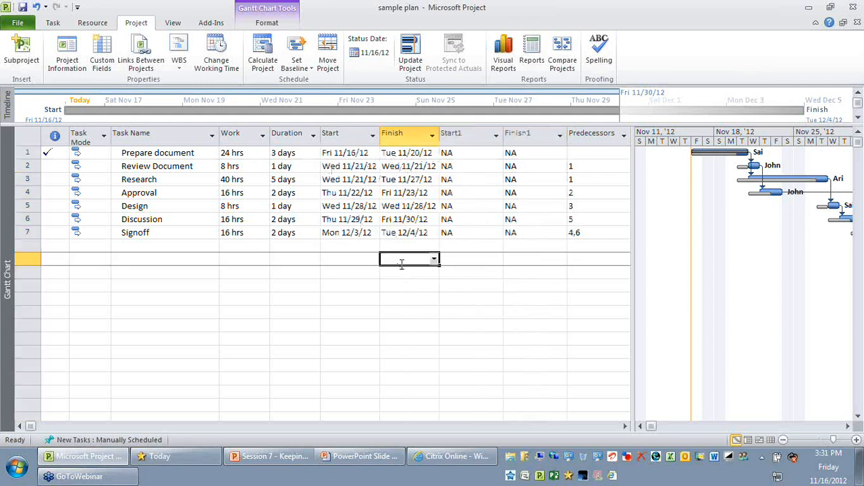
pyautogui.press('Return')
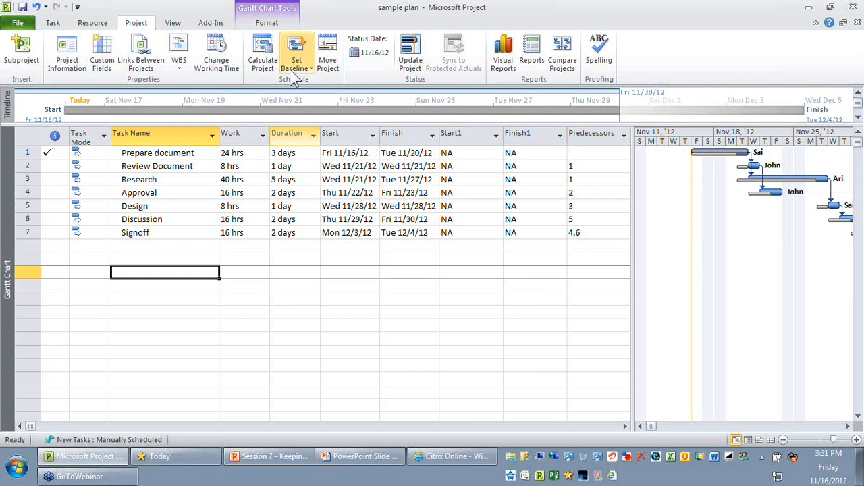
# Save an interim plan for the entire project, copying Scheduled Start/Finish into Start1/Finish1
pyautogui.click(296, 64)
pyautogui.click(307, 84)
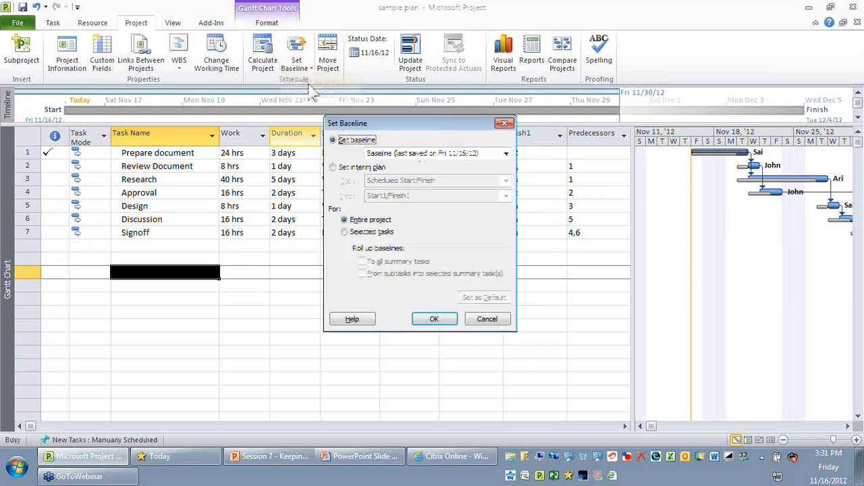
pyautogui.click(332, 169)
pyautogui.moveTo(409, 125); pyautogui.dragTo(145, 98)
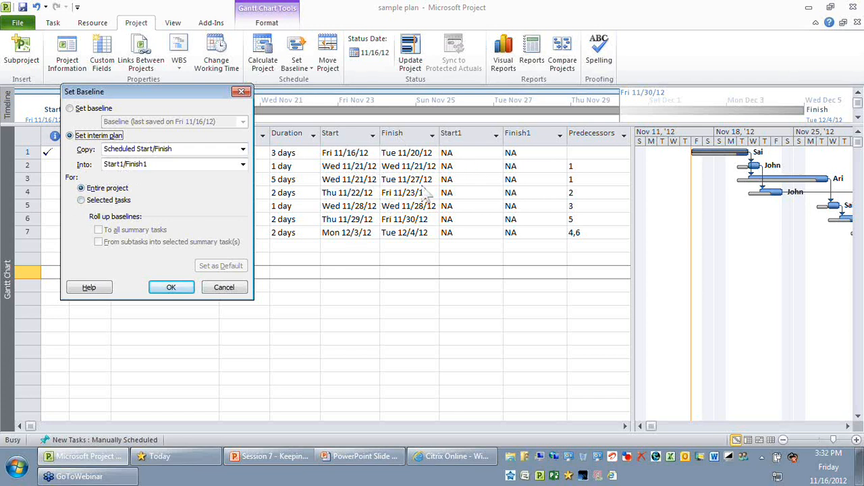
pyautogui.click(183, 288)
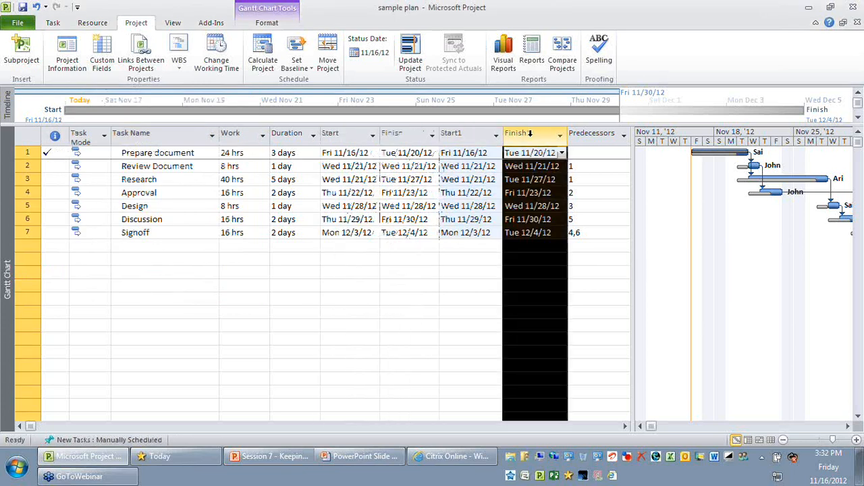
# Examine the Start1 and Finish1 columns alongside the tasks' Work, Duration, Start and Finish values
pyautogui.click(475, 135)
pyautogui.click(514, 135)
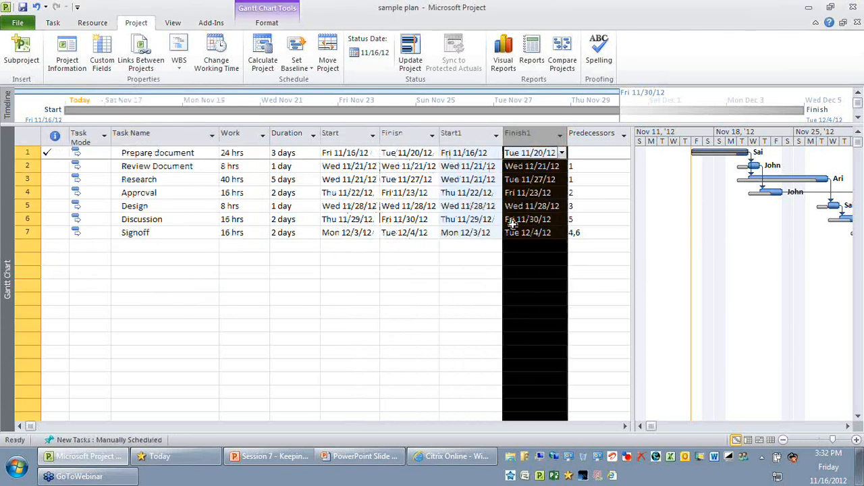
pyautogui.click(471, 273)
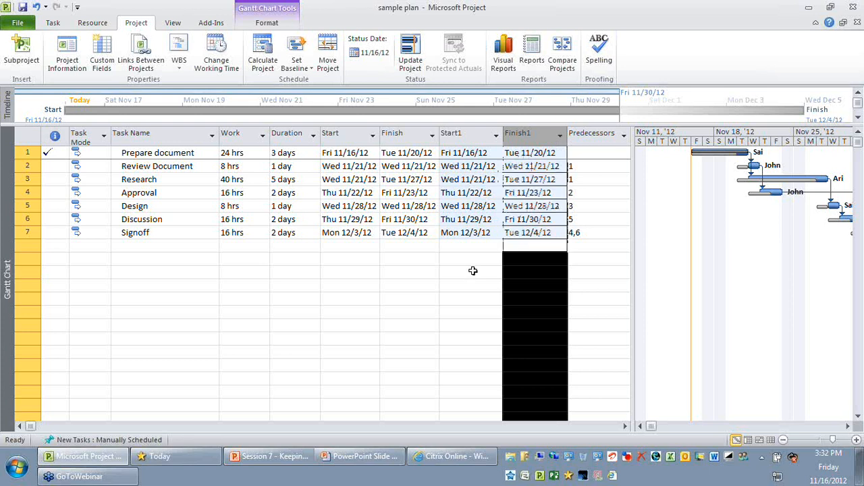
pyautogui.click(237, 152)
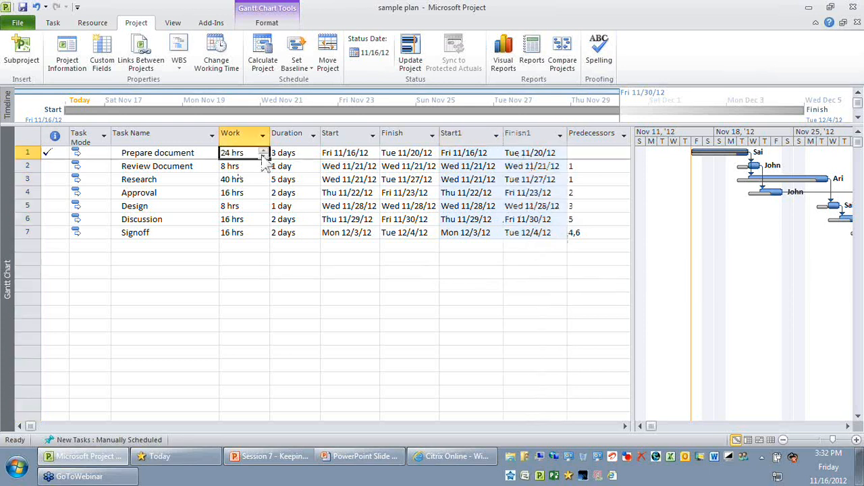
pyautogui.click(303, 152)
pyautogui.click(279, 232)
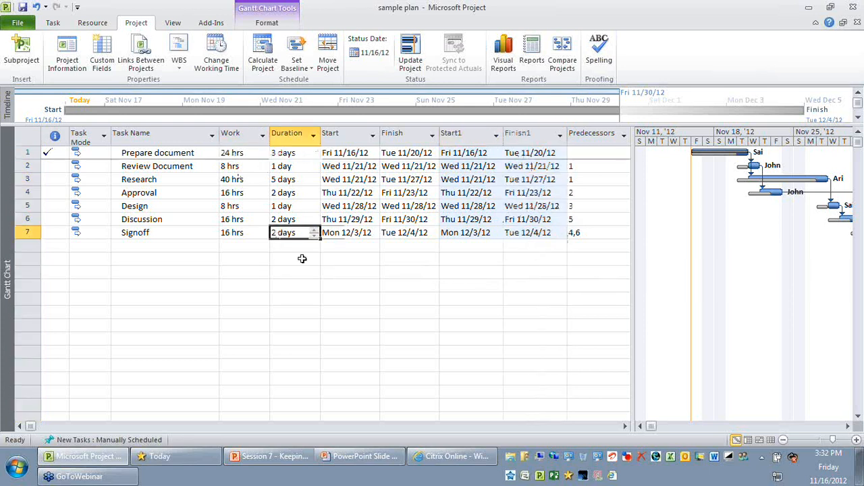
pyautogui.click(236, 153)
pyautogui.click(426, 154)
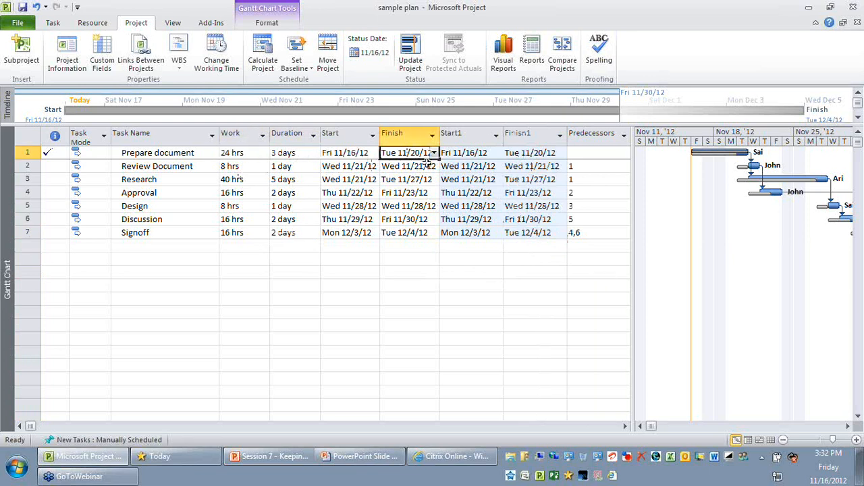
pyautogui.click(464, 135)
pyautogui.click(524, 135)
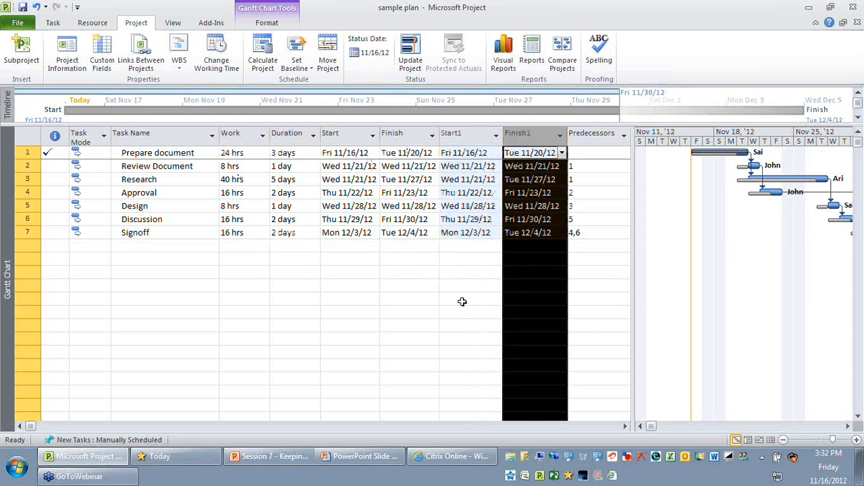
pyautogui.click(461, 301)
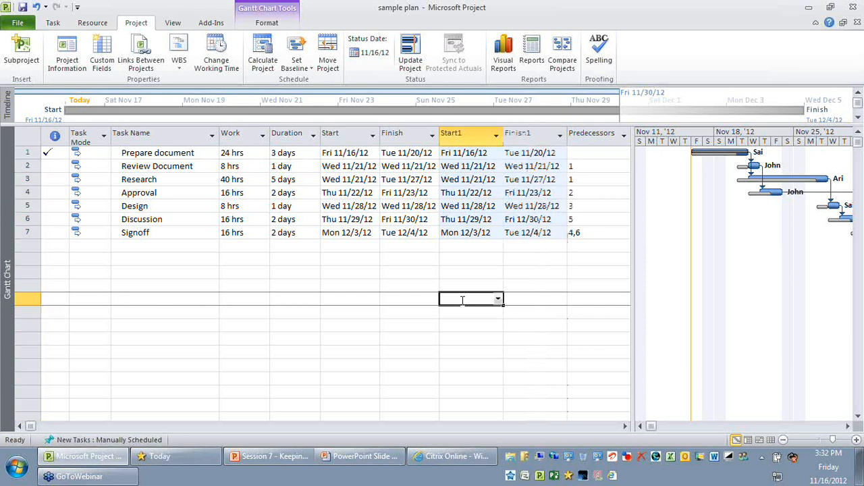
# Insert a new task named Final Approval directly above the Design task
pyautogui.click(27, 206)
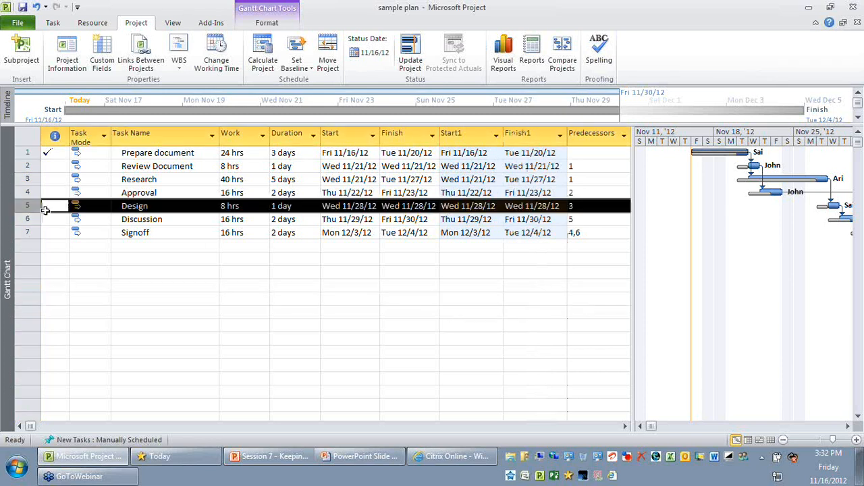
pyautogui.click(45, 210)
pyautogui.press('Insert')
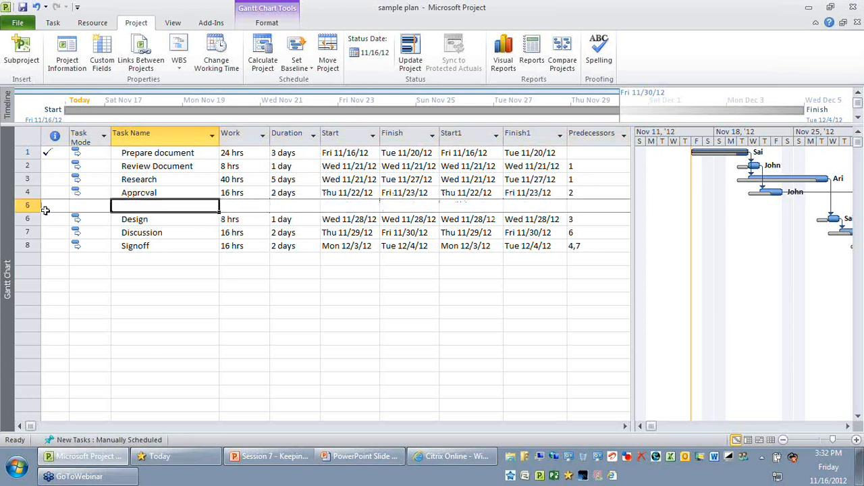
pyautogui.write('Final Approval')
pyautogui.press('Return')
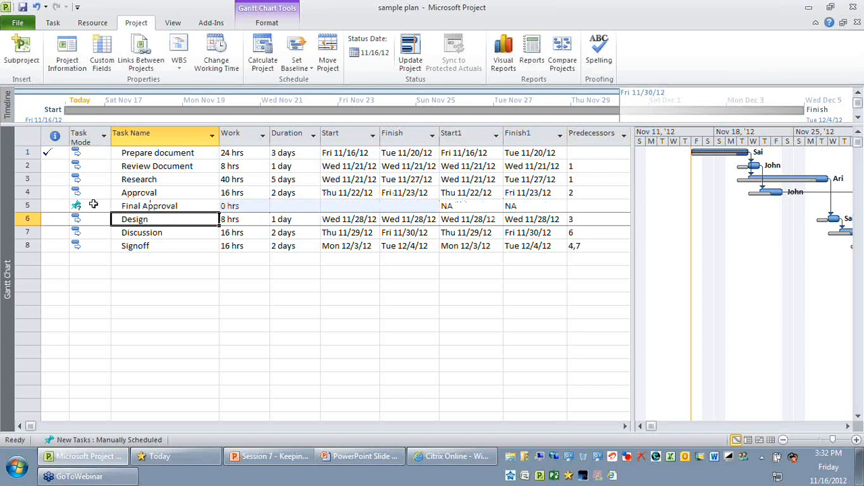
# Set the Final Approval task's mode to Auto Scheduled
pyautogui.click(93, 204)
pyautogui.click(94, 228)
pyautogui.click(191, 299)
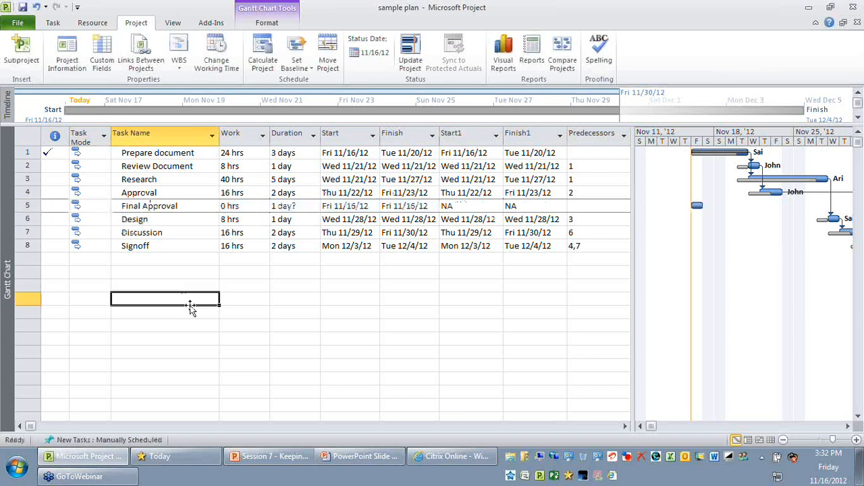
# Show the Task Form details for Final Approval with its Predecessors & Successors, and widen the task table to include Resource Names
pyautogui.moveTo(633, 268); pyautogui.dragTo(697, 270)
pyautogui.click(599, 206)
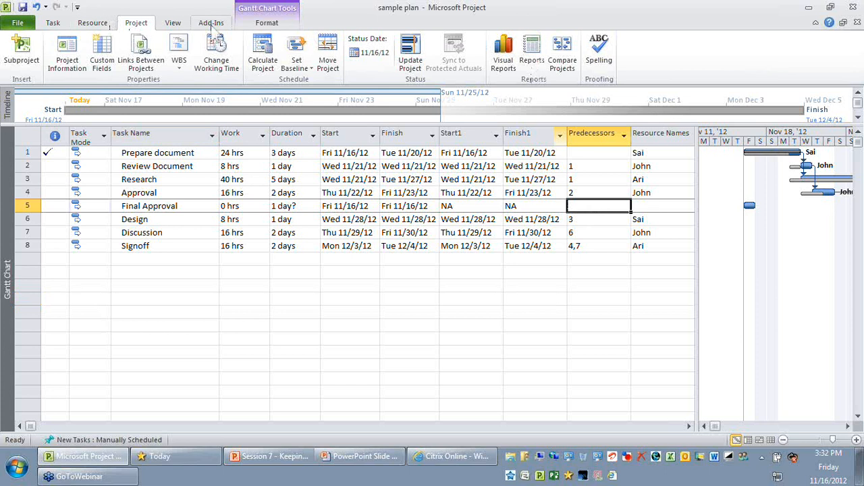
pyautogui.click(173, 22)
pyautogui.click(609, 52)
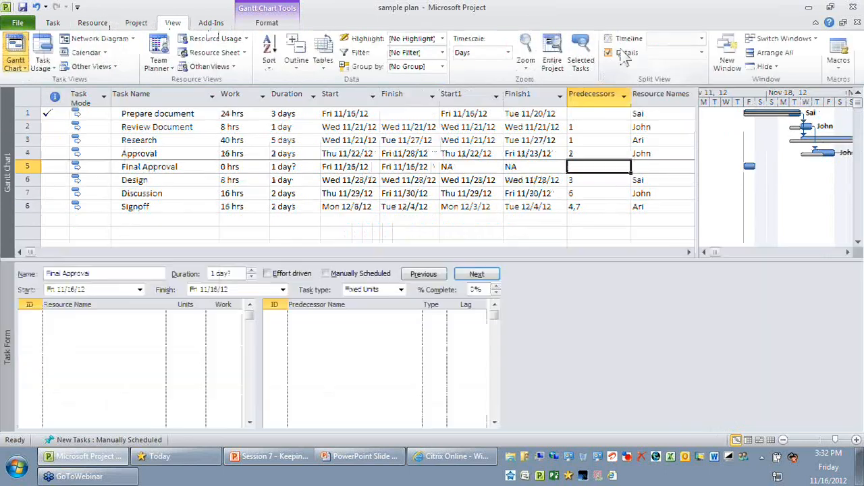
pyautogui.rightClick(544, 364)
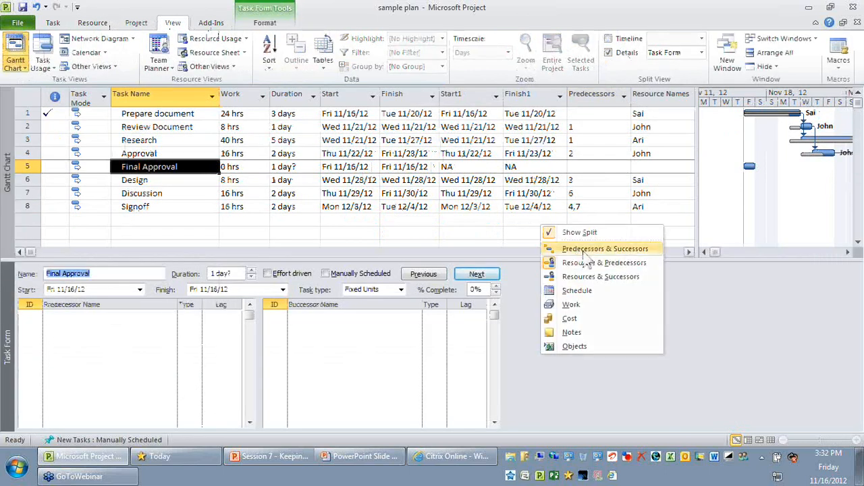
pyautogui.click(574, 252)
# Link Final Approval into the schedule with Approval as its predecessor and Design as its successor
pyautogui.click(129, 317)
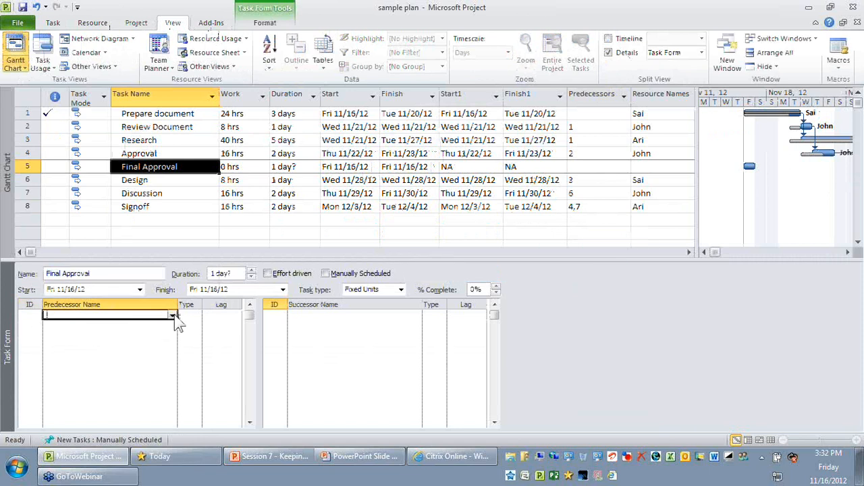
pyautogui.click(173, 316)
pyautogui.click(162, 325)
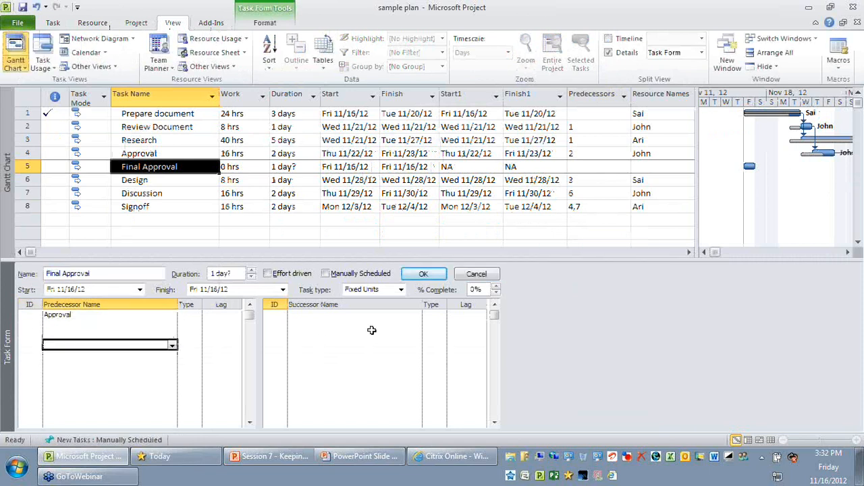
pyautogui.click(390, 316)
pyautogui.click(417, 315)
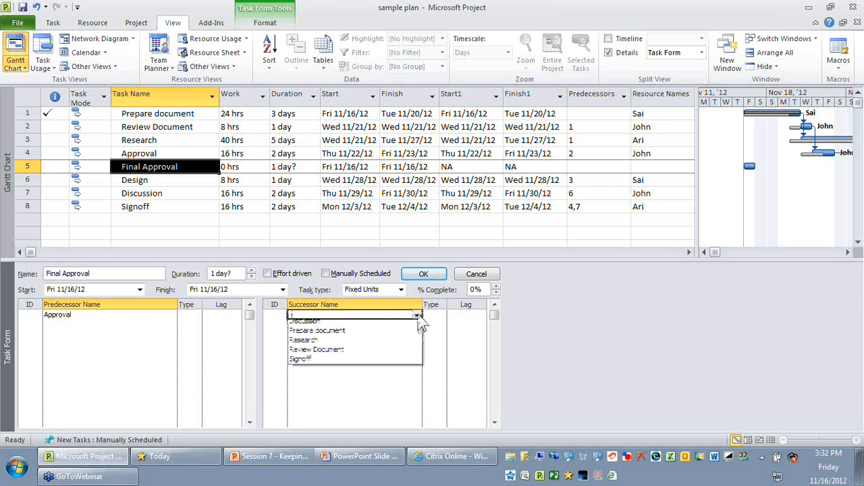
pyautogui.click(405, 335)
pyautogui.click(419, 274)
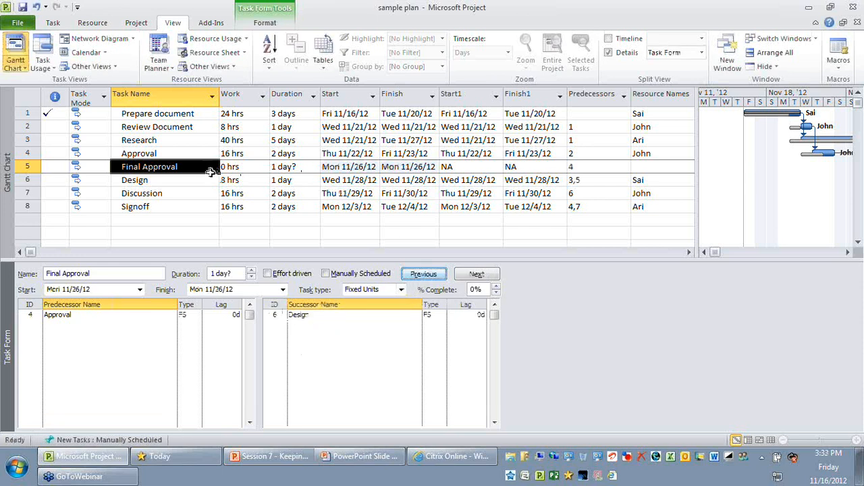
# Replace Approval with Final Approval as a predecessor of the Signoff task
pyautogui.click(146, 168)
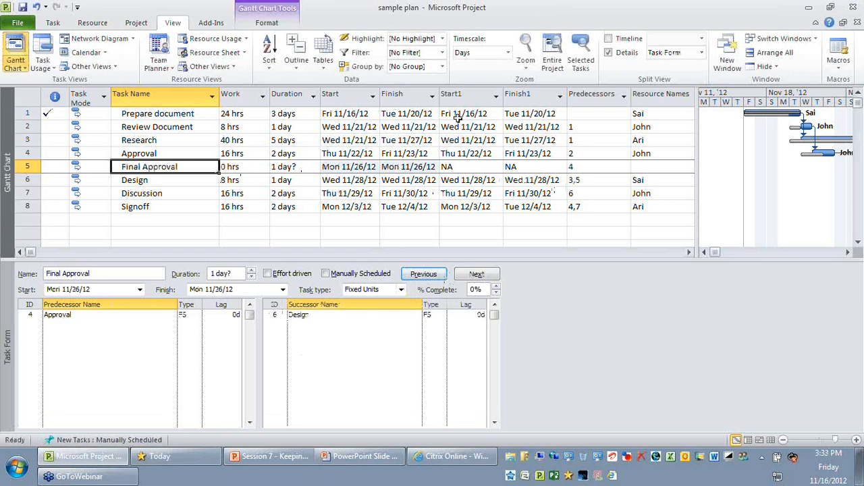
pyautogui.moveTo(697, 226); pyautogui.dragTo(552, 224)
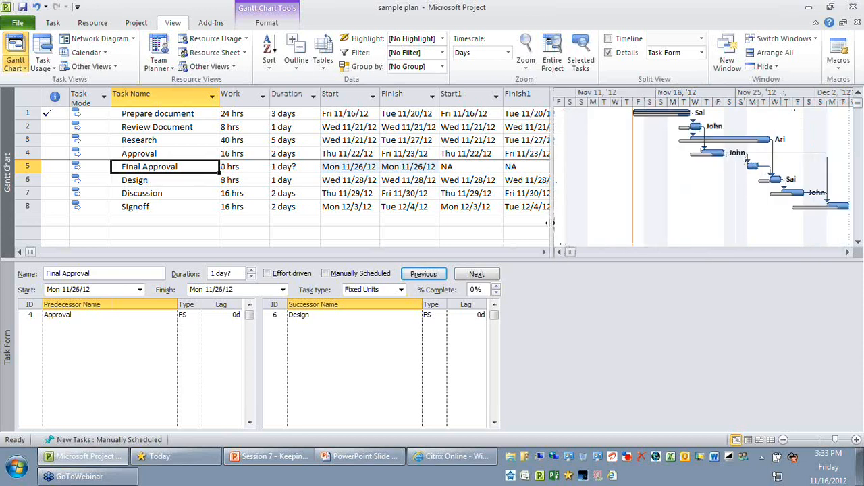
pyautogui.moveTo(550, 223); pyautogui.dragTo(705, 203)
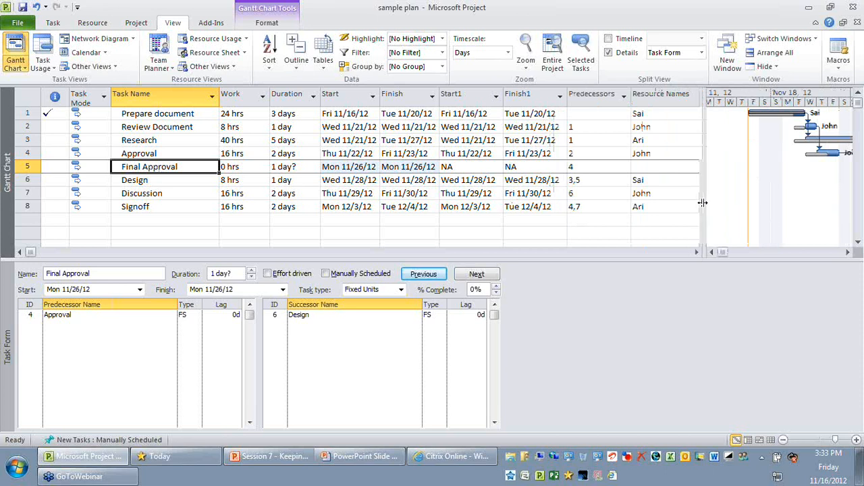
pyautogui.click(592, 207)
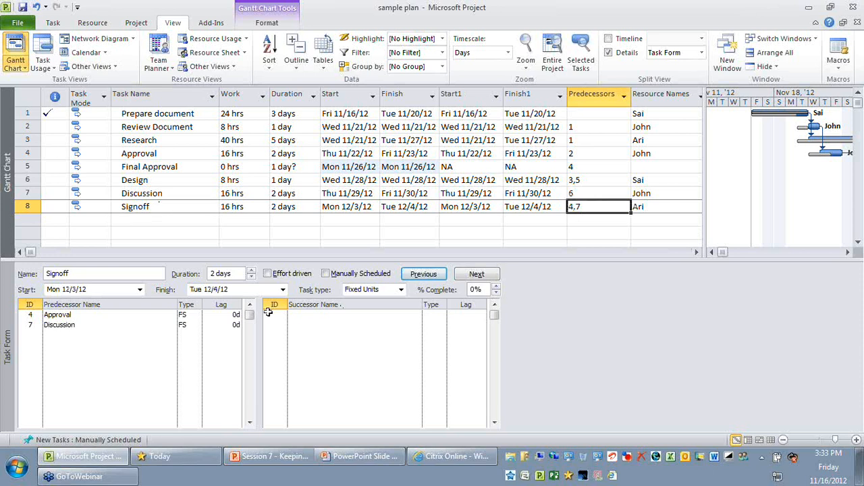
pyautogui.click(112, 316)
pyautogui.click(172, 316)
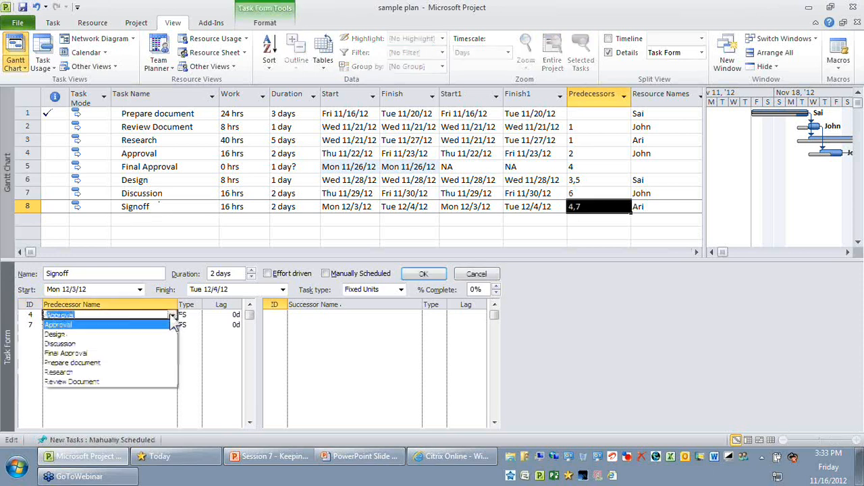
pyautogui.click(162, 354)
pyautogui.click(423, 275)
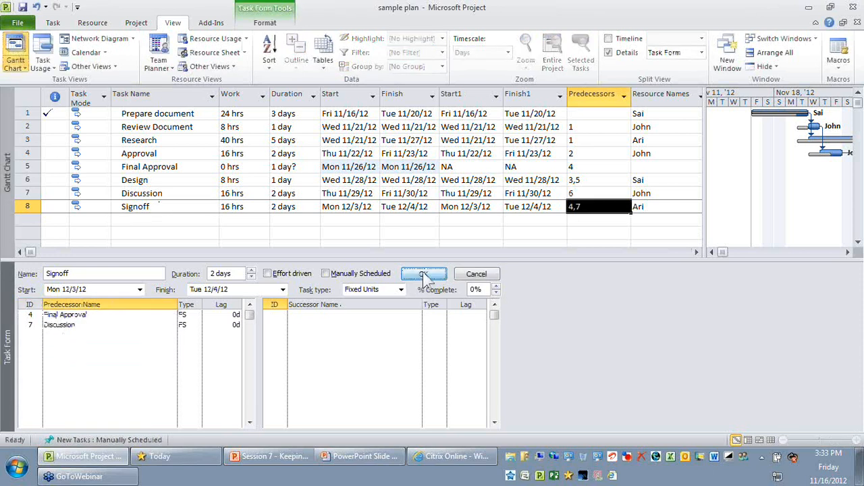
# Assign Final Approval to the same resource that works on the Design task
pyautogui.click(512, 168)
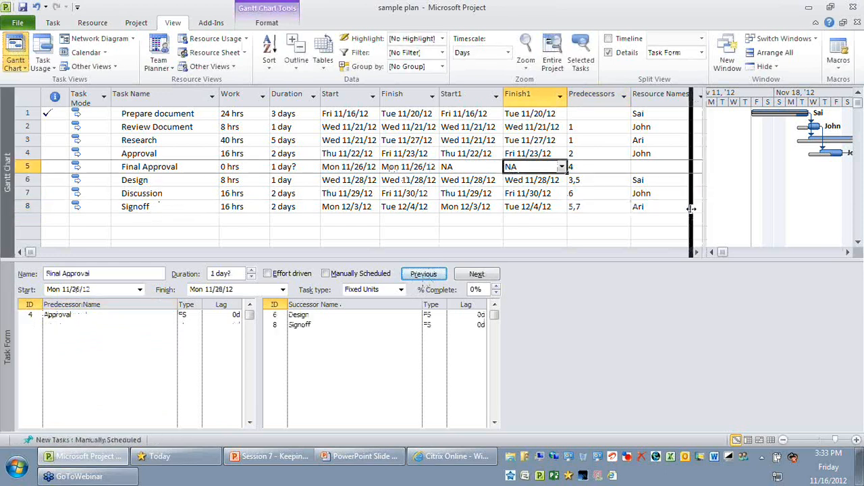
pyautogui.moveTo(691, 209); pyautogui.dragTo(767, 212)
pyautogui.click(656, 167)
pyautogui.click(696, 167)
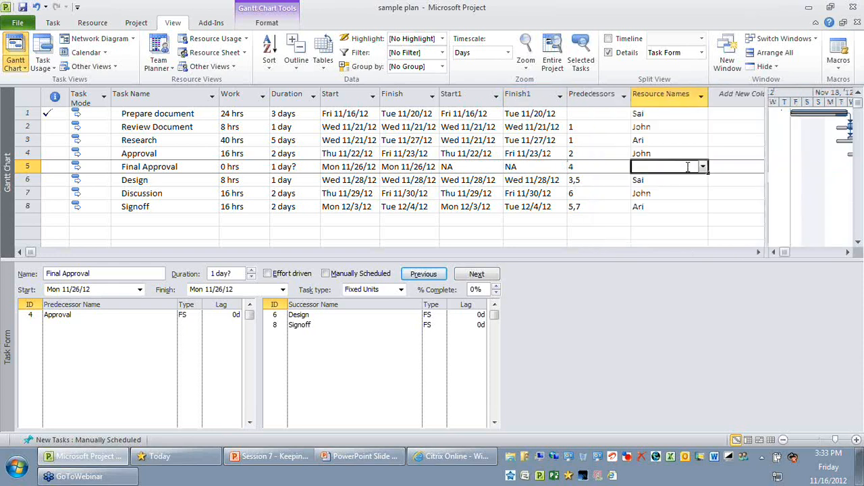
pyautogui.click(703, 167)
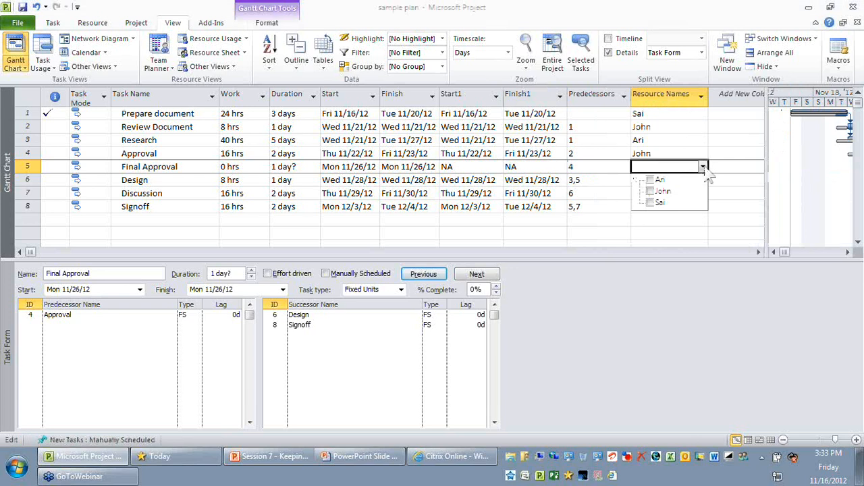
pyautogui.click(651, 203)
pyautogui.click(592, 164)
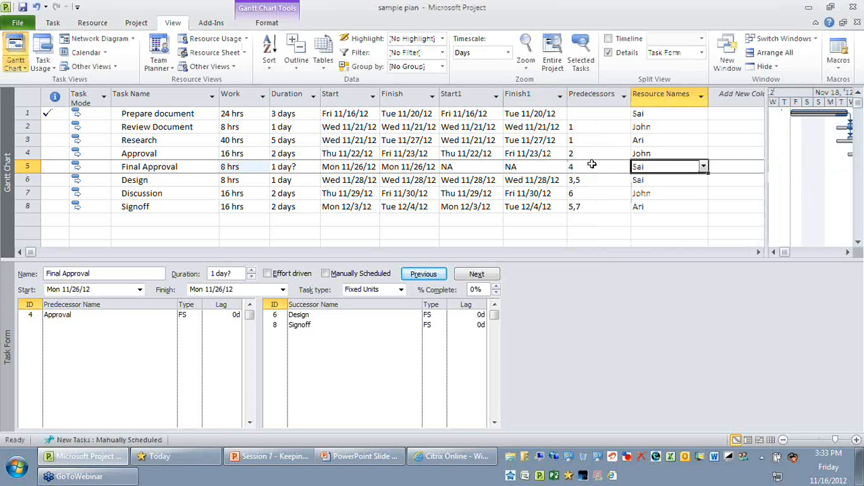
pyautogui.click(590, 155)
# Set the duration of the Final Approval task to 3 days
pyautogui.click(293, 168)
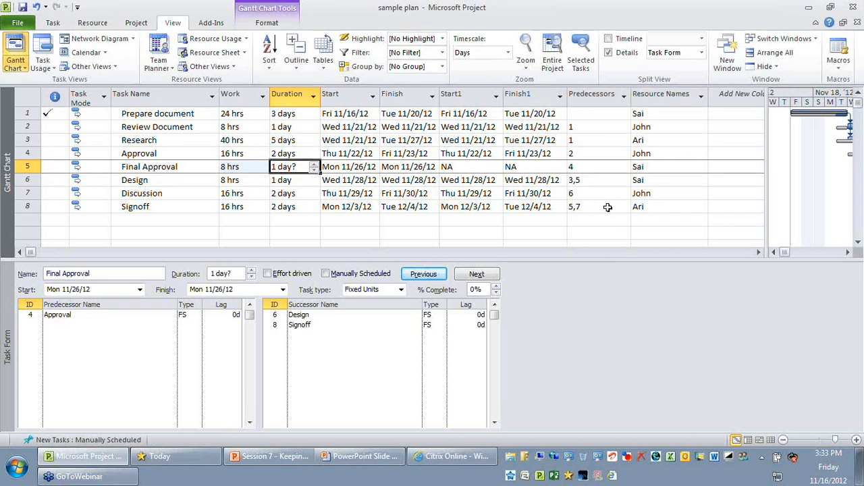
pyautogui.write('1')
pyautogui.press('Return')
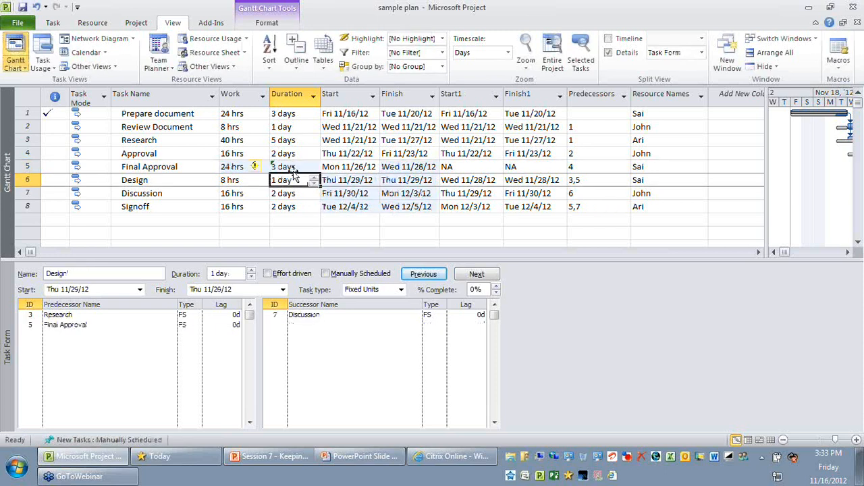
# Review the scheduled Start and Finish dates of Final Approval, Design, Discussion and Signoff
pyautogui.click(353, 168)
pyautogui.click(409, 168)
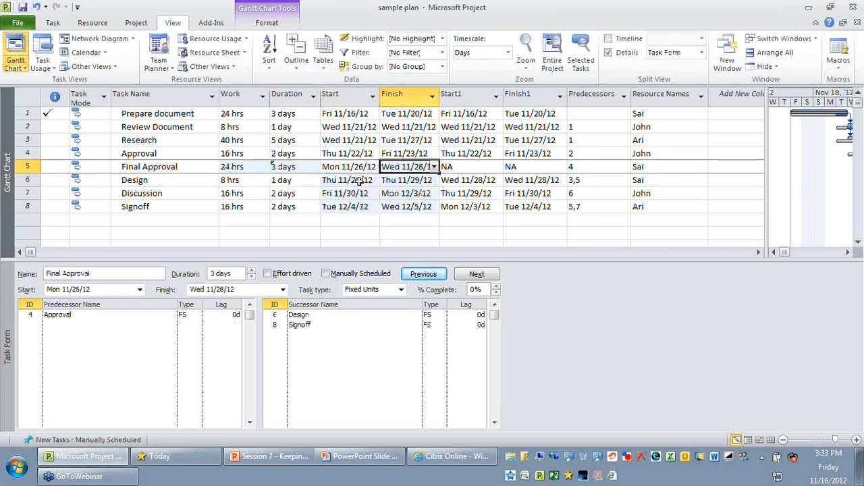
pyautogui.moveTo(358, 181); pyautogui.dragTo(427, 210)
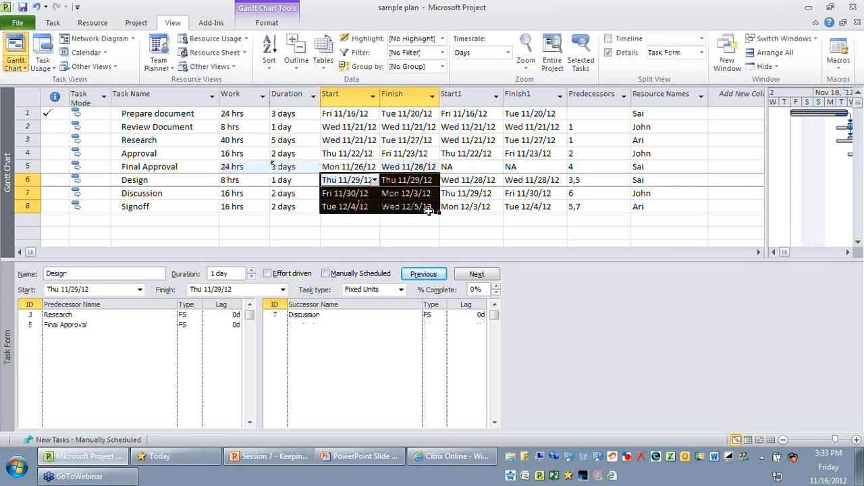
# Widen the Gantt bar area beside the task table and remove the Task Form pane from the split view
pyautogui.click(415, 168)
pyautogui.moveTo(767, 190); pyautogui.dragTo(692, 194)
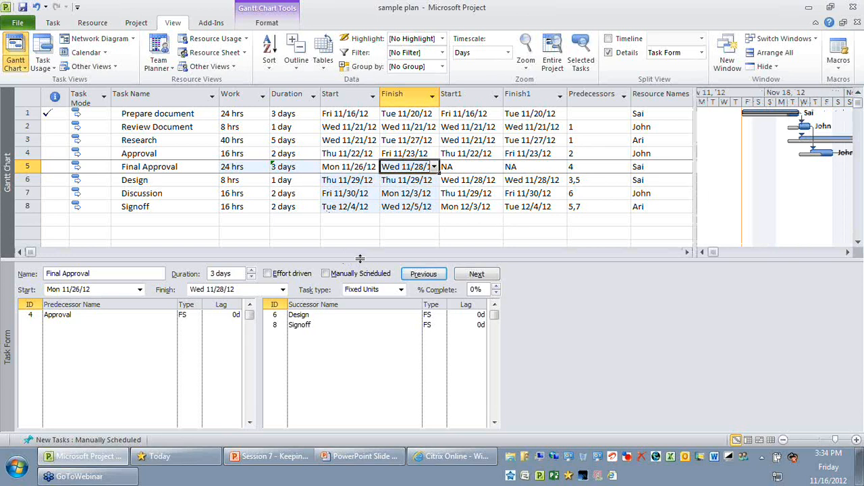
pyautogui.moveTo(360, 259); pyautogui.dragTo(360, 259)
pyautogui.doubleClick(360, 259)
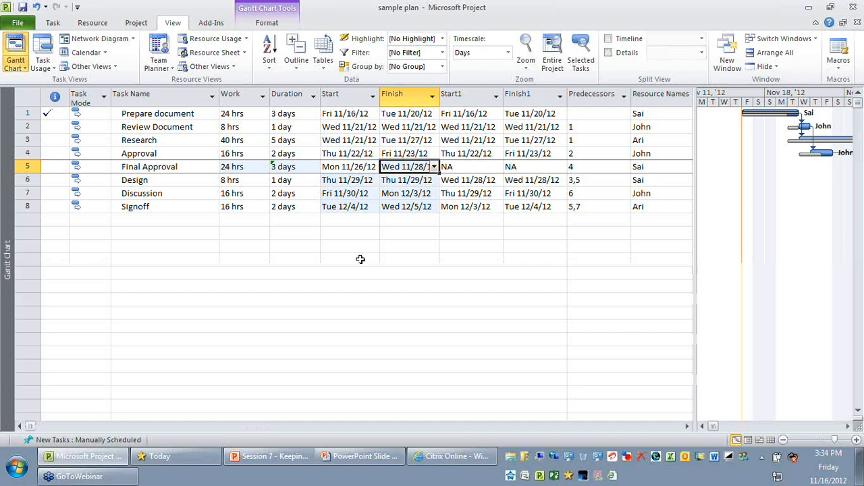
# Examine the Final Approval, Design, Discussion and Signoff rows, comparing their scheduled Start and Finish dates with the interim Start1 and Finish1 columns
pyautogui.moveTo(351, 181); pyautogui.dragTo(413, 219)
pyautogui.click(457, 284)
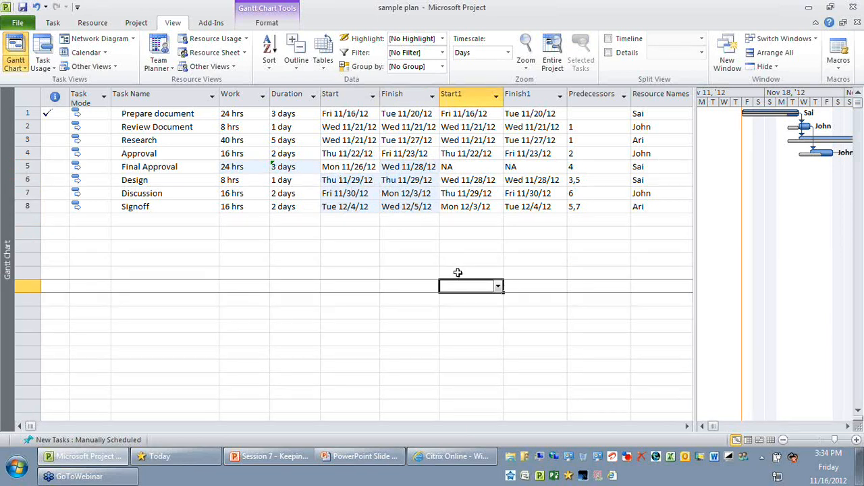
pyautogui.click(168, 168)
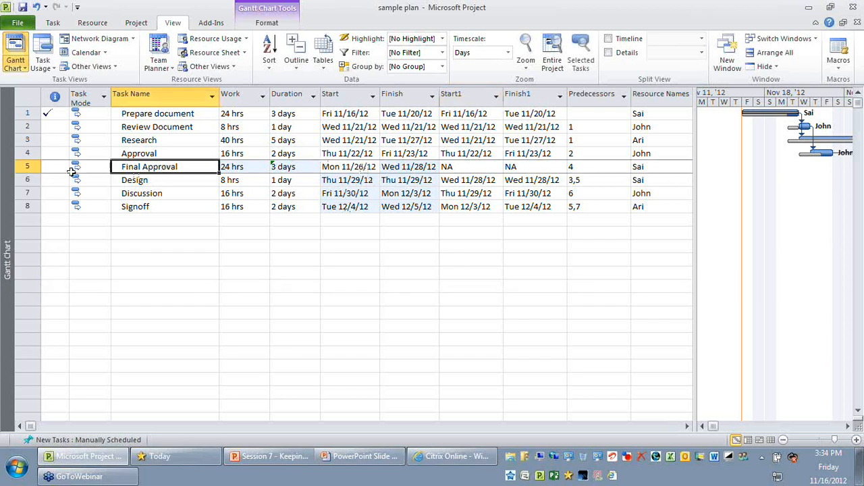
pyautogui.click(31, 166)
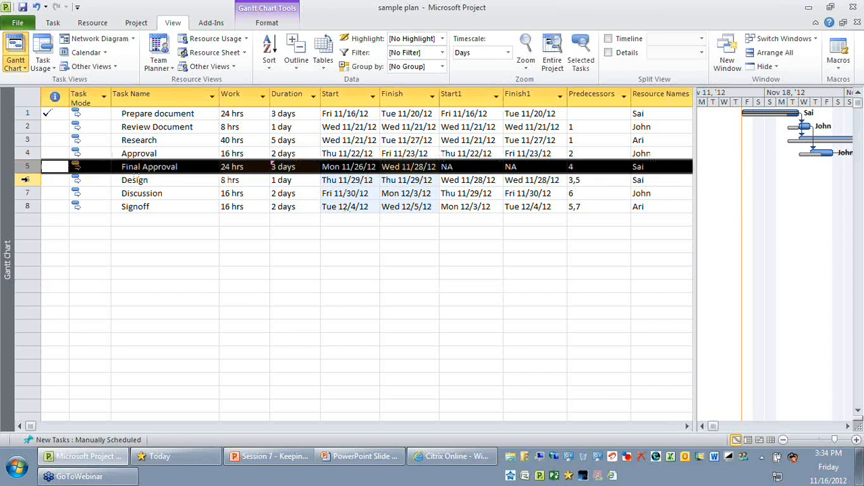
pyautogui.click(25, 180)
pyautogui.click(27, 193)
pyautogui.click(30, 205)
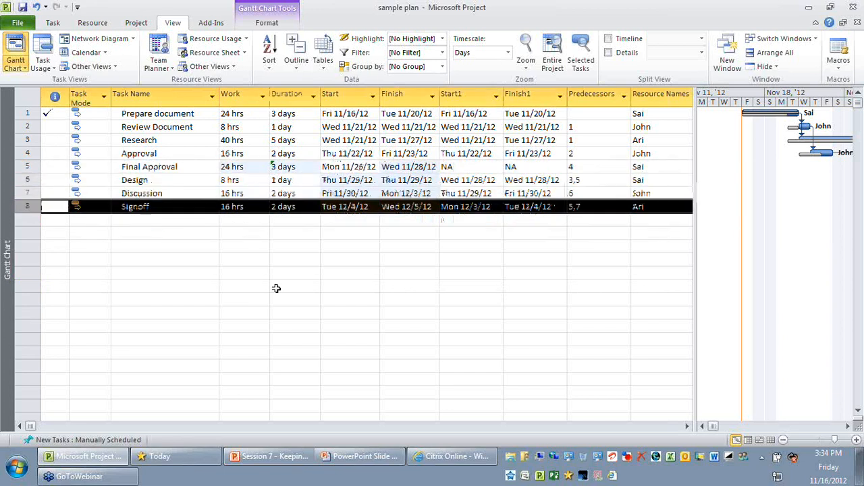
pyautogui.moveTo(409, 314); pyautogui.dragTo(413, 324)
pyautogui.click(297, 257)
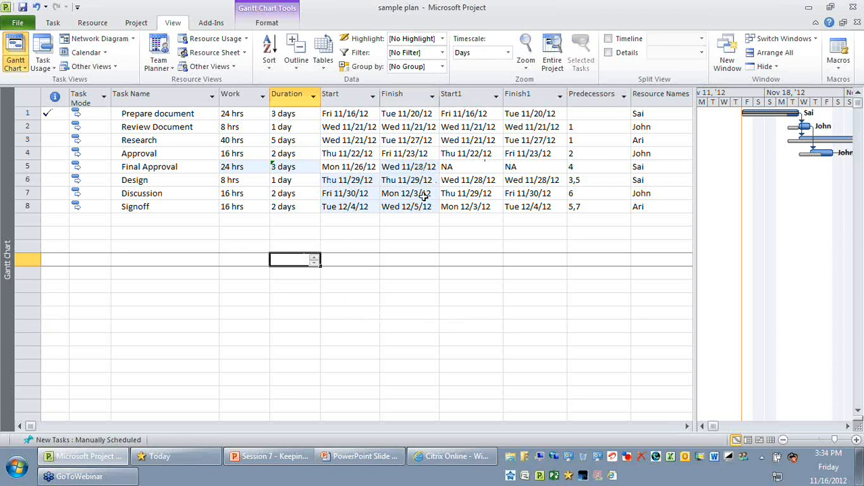
pyautogui.click(465, 93)
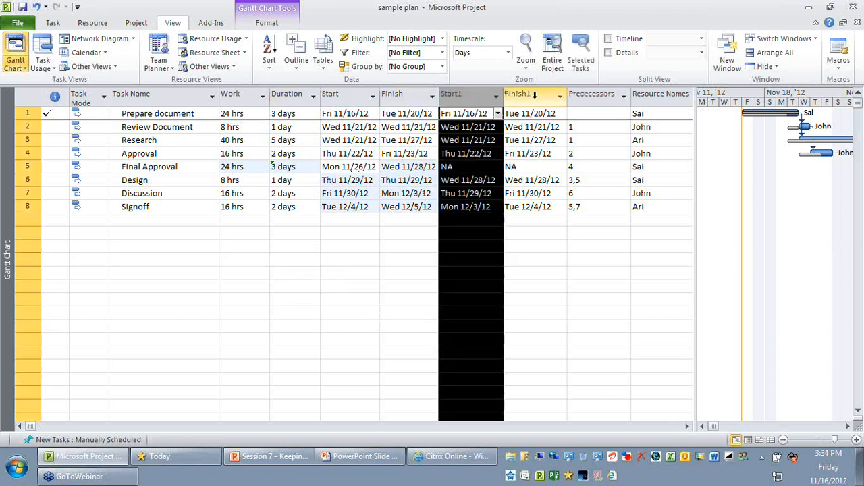
pyautogui.click(534, 94)
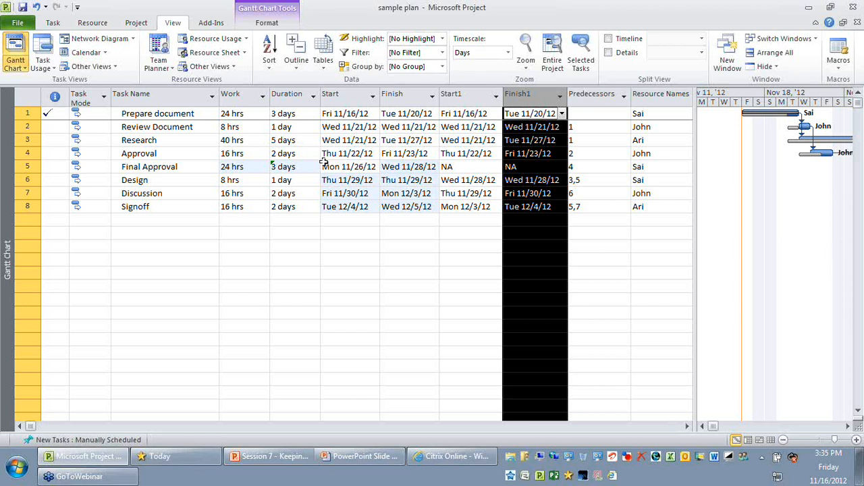
# Compare the Start column with Start1 and the Finish column with Finish1 in the task table
pyautogui.click(450, 246)
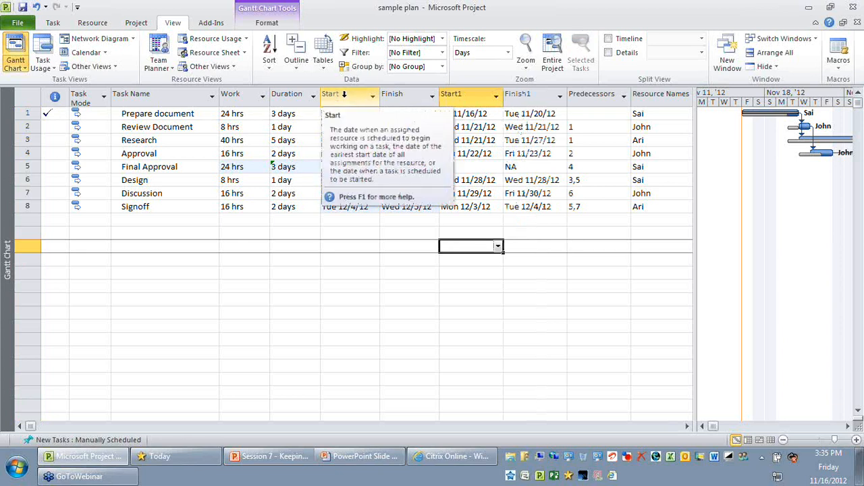
pyautogui.click(344, 94)
pyautogui.click(466, 95)
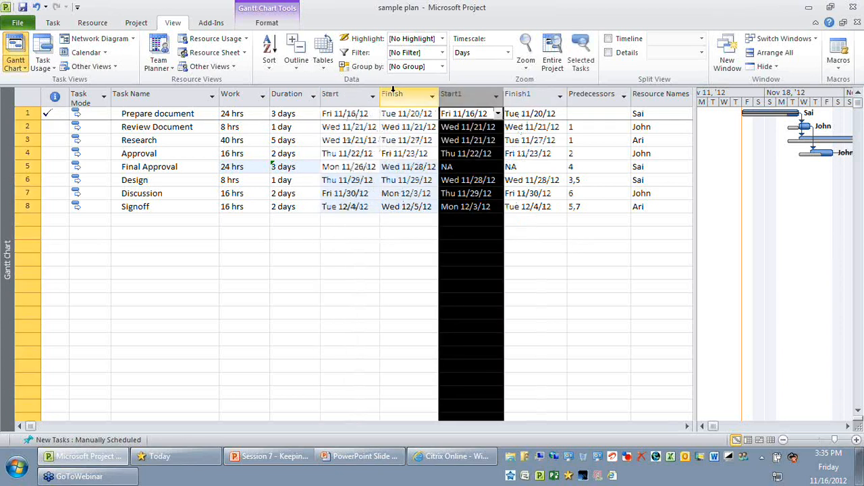
pyautogui.click(395, 95)
pyautogui.click(519, 97)
pyautogui.click(466, 233)
pyautogui.click(346, 96)
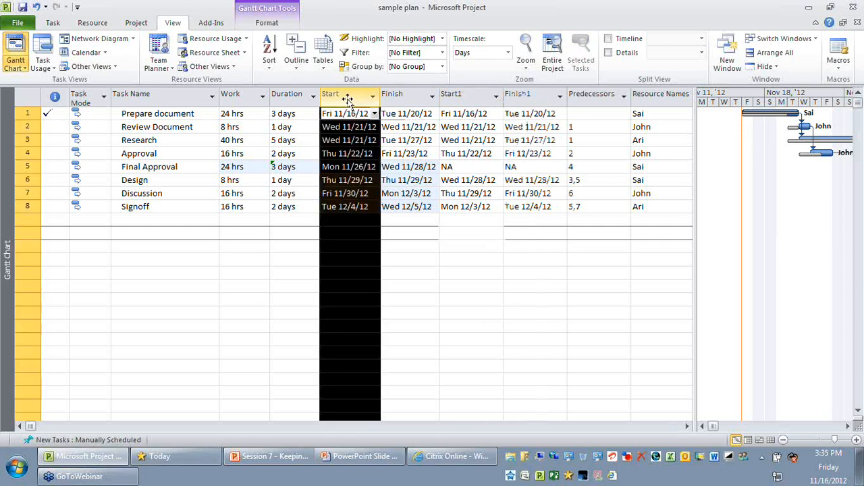
pyautogui.click(478, 99)
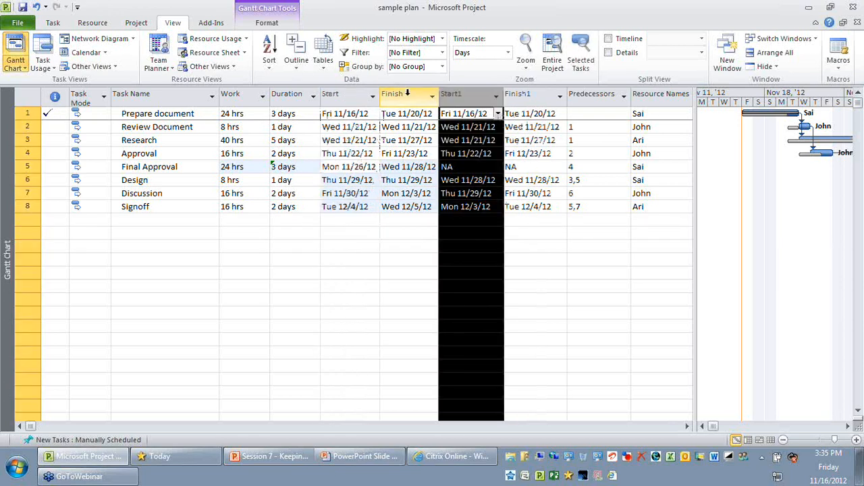
pyautogui.click(414, 98)
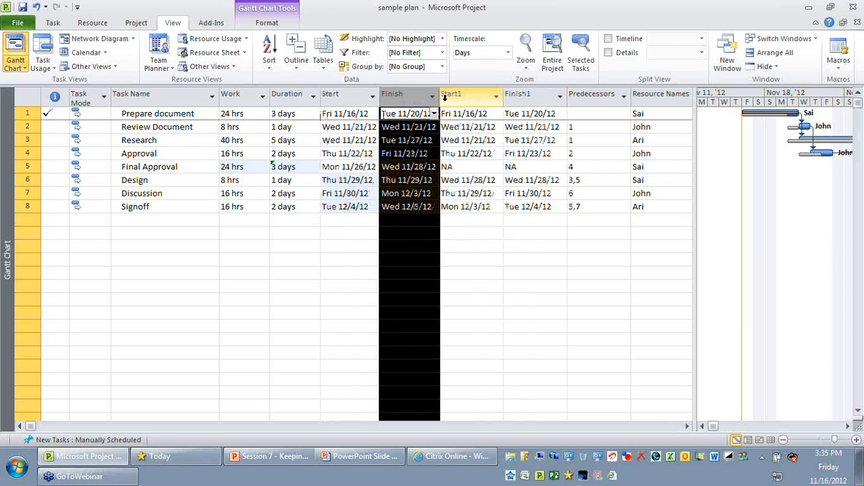
pyautogui.click(524, 95)
pyautogui.click(491, 255)
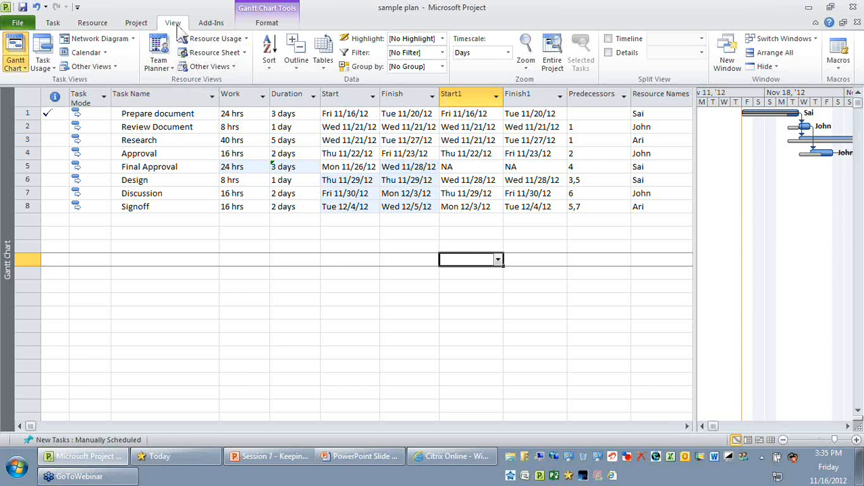
# Create a new task filter named "Impacted tasks" and place its definition dialog where it is fully visible
pyautogui.click(442, 52)
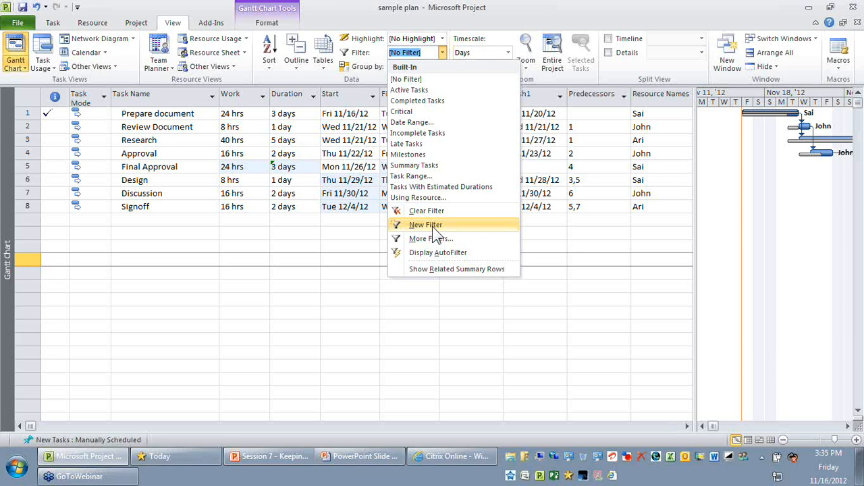
pyautogui.click(432, 226)
pyautogui.write('Im')
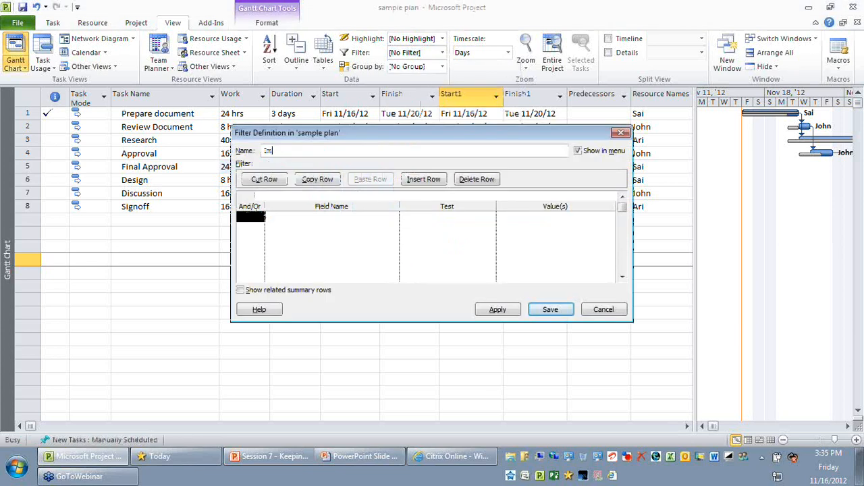
pyautogui.write('pacted tasks')
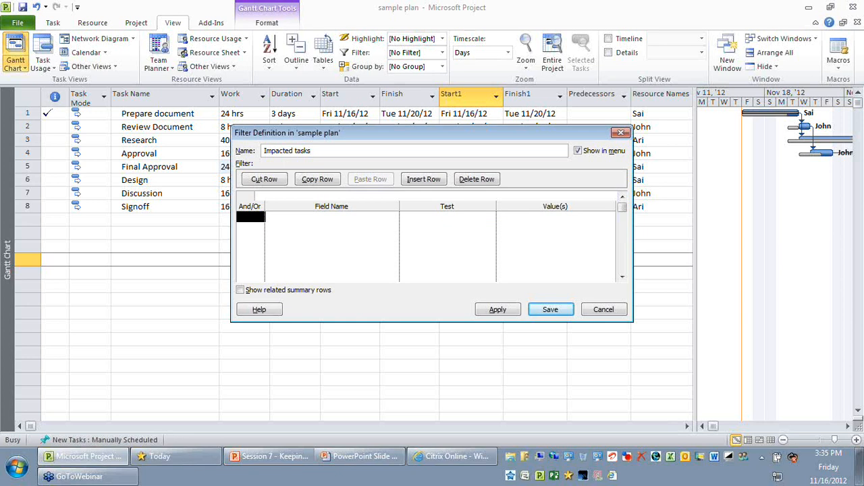
pyautogui.moveTo(456, 133); pyautogui.dragTo(136, 48)
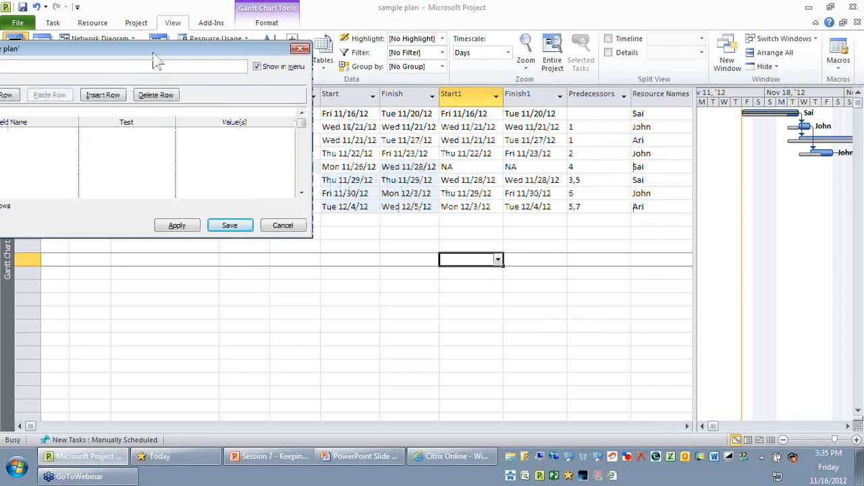
pyautogui.moveTo(153, 54); pyautogui.dragTo(455, 83)
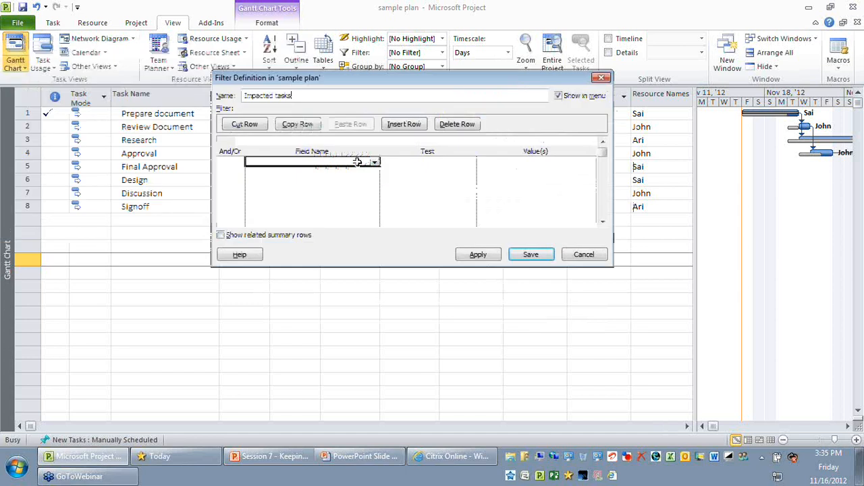
# Add Start1 and Finish1 as the field names of the filter's two conditions
pyautogui.click(375, 163)
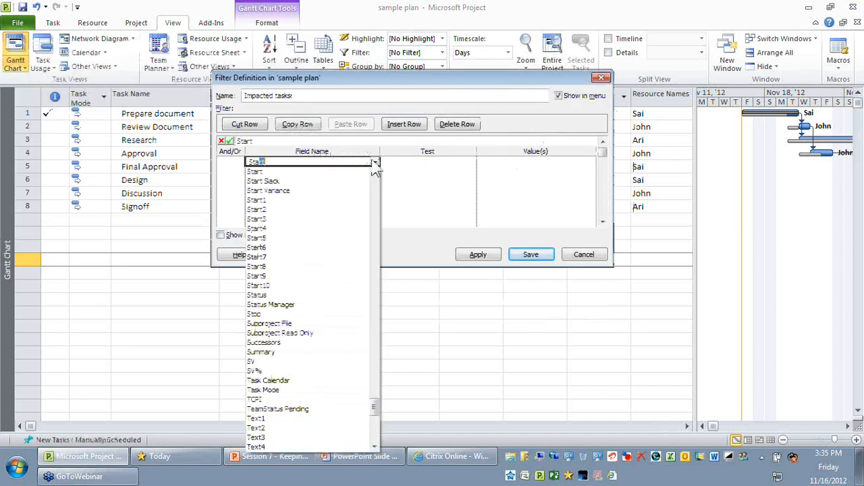
pyautogui.write('rt1')
pyautogui.press('Return')
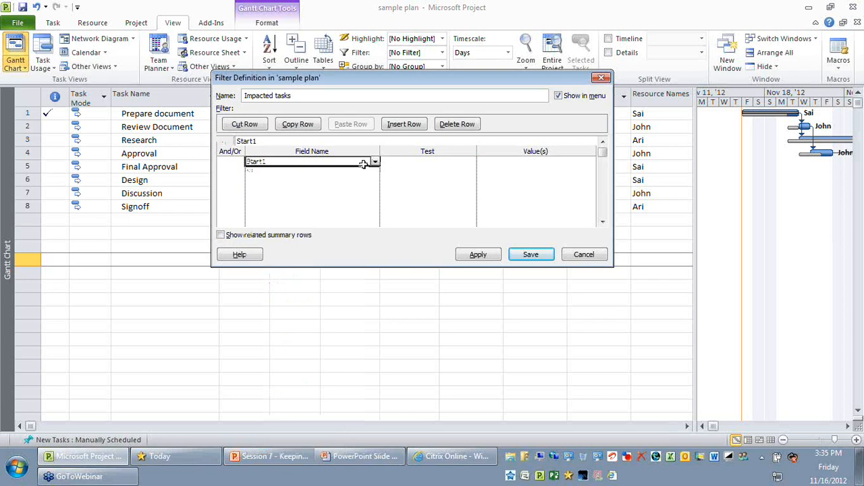
pyautogui.write('Finish')
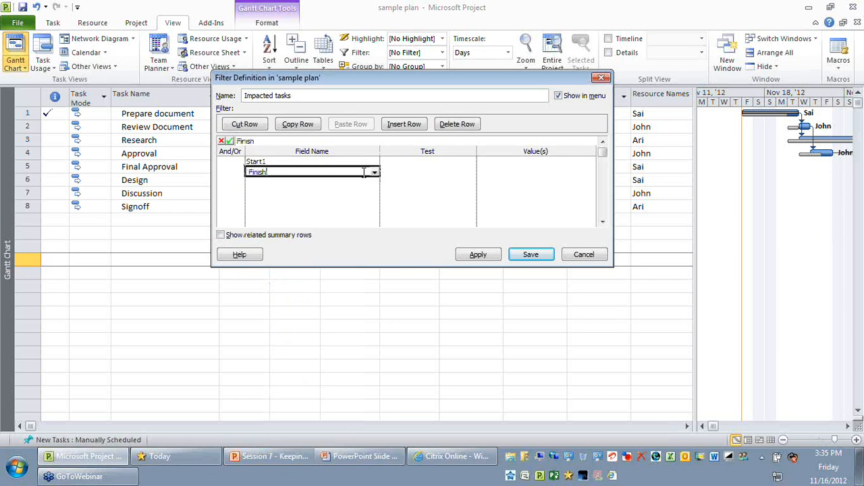
pyautogui.write('1')
# Complete the Start1 condition with the test "does not equal" and the value Start
pyautogui.click(460, 162)
pyautogui.click(472, 162)
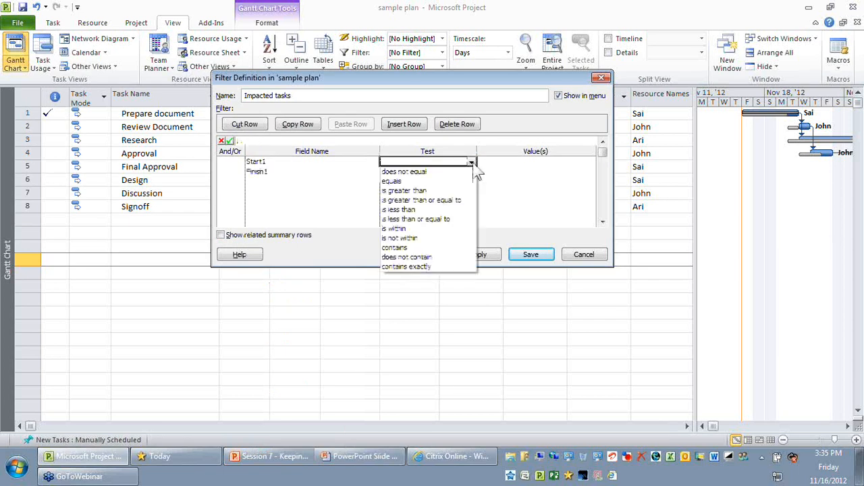
pyautogui.click(432, 172)
pyautogui.click(547, 163)
pyautogui.write('Start')
# Join the Finish1 condition with Or and give it the test "does not equal" and the value Finish
pyautogui.click(468, 175)
pyautogui.click(250, 173)
pyautogui.click(233, 168)
pyautogui.click(239, 171)
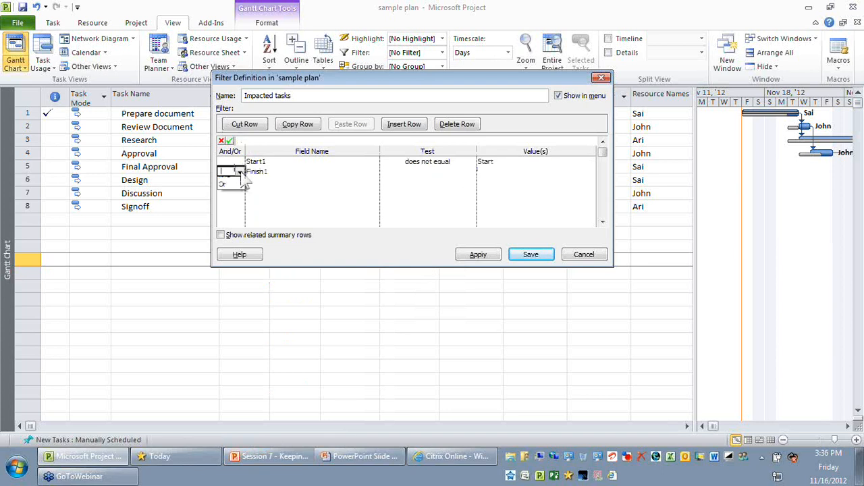
pyautogui.click(230, 187)
pyautogui.click(432, 174)
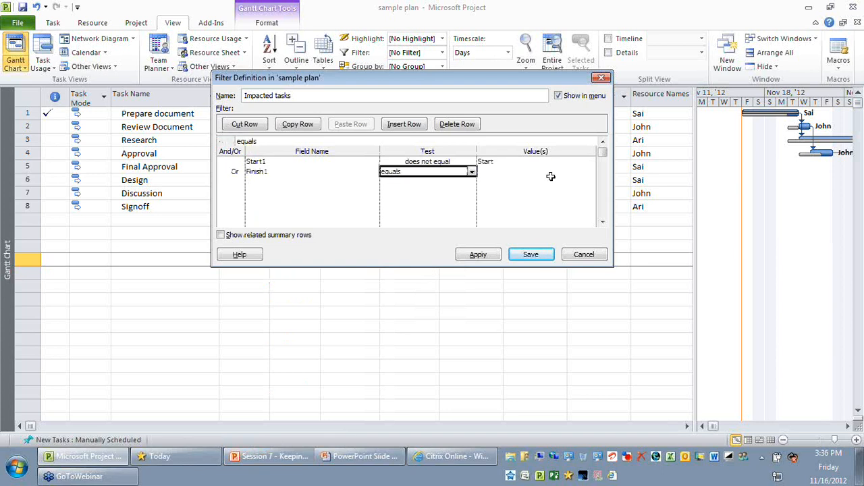
pyautogui.click(471, 172)
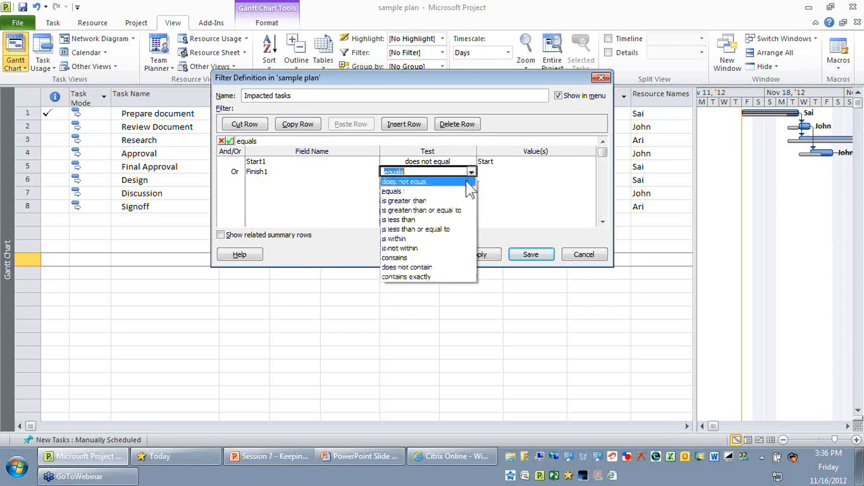
pyautogui.click(404, 182)
pyautogui.click(584, 170)
pyautogui.write('Finish')
pyautogui.press('Return')
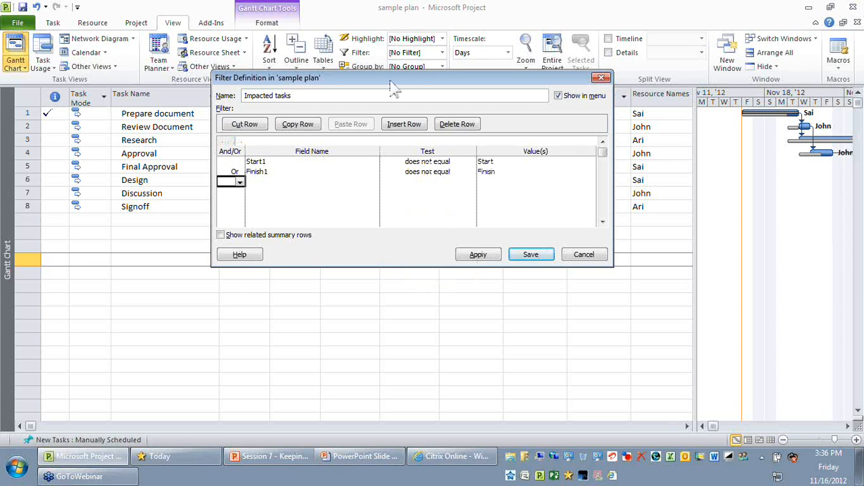
# Move the filter definition below the task rows and review the field, test and value of both conditions
pyautogui.moveTo(390, 82); pyautogui.dragTo(426, 222)
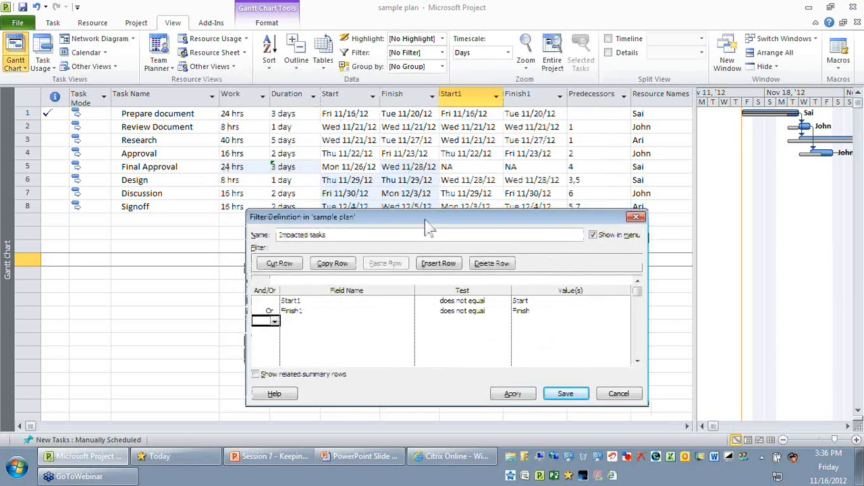
pyautogui.click(338, 300)
pyautogui.click(466, 302)
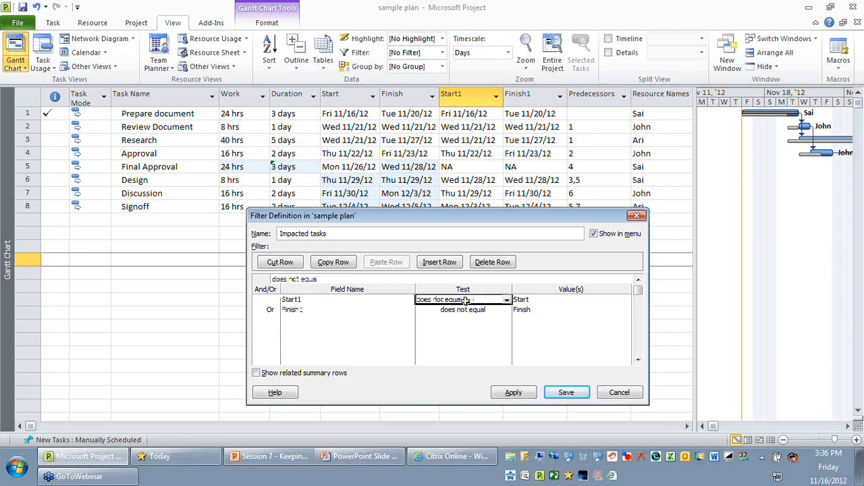
pyautogui.click(540, 299)
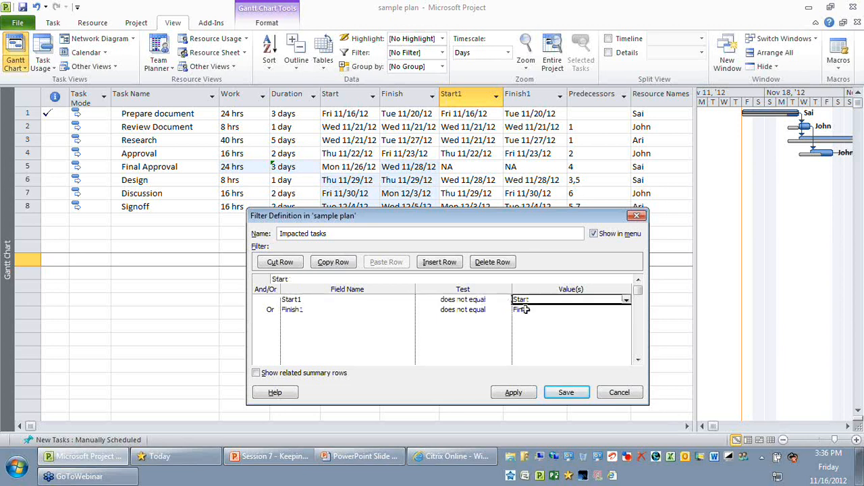
pyautogui.click(263, 310)
pyautogui.click(351, 310)
pyautogui.click(475, 309)
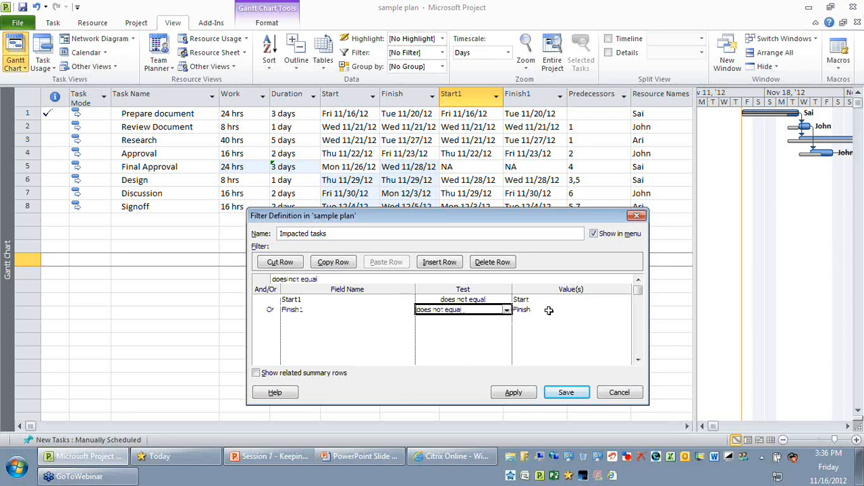
pyautogui.click(540, 310)
# Correct the rejected condition values by choosing the fields [Start] for Start1 and [Finish] for Finish1
pyautogui.click(564, 398)
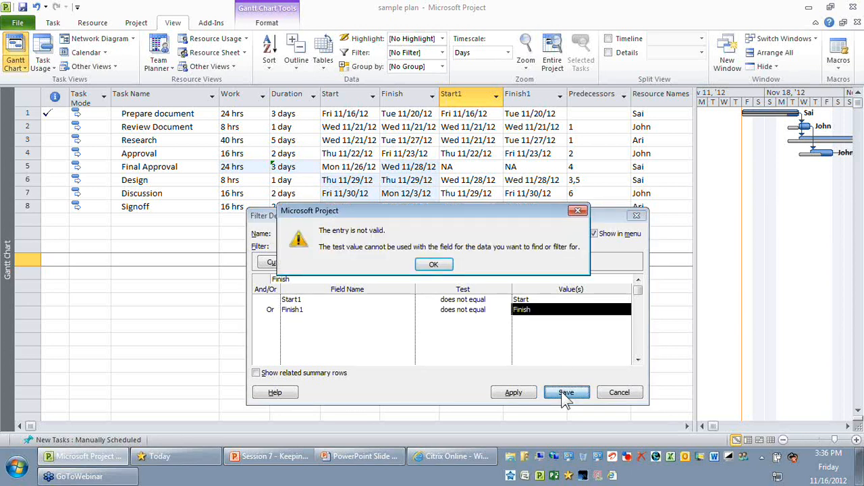
pyautogui.click(516, 332)
pyautogui.click(627, 300)
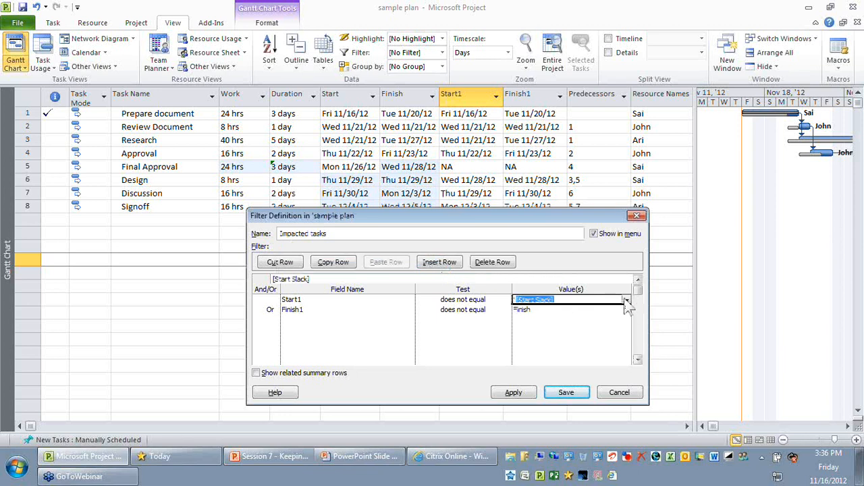
pyautogui.click(568, 32)
pyautogui.click(602, 309)
pyautogui.click(626, 312)
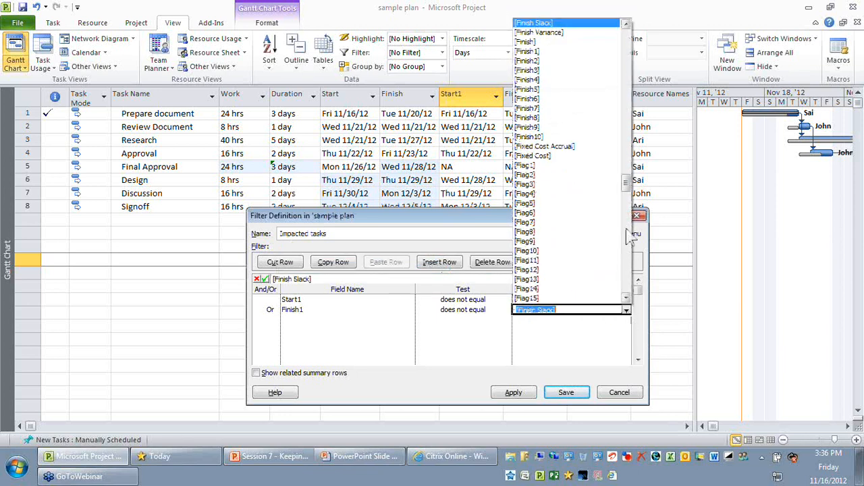
pyautogui.click(574, 43)
# Save the filter definition and apply the Impacted tasks filter to the task table
pyautogui.click(576, 394)
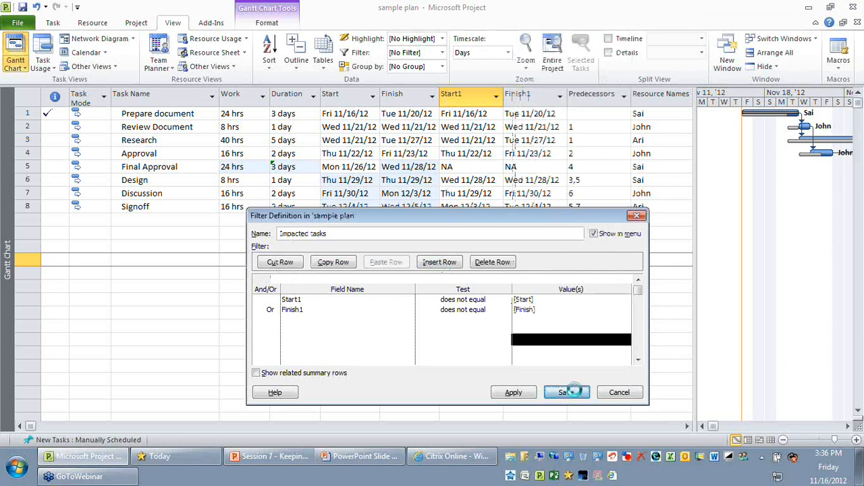
pyautogui.click(442, 53)
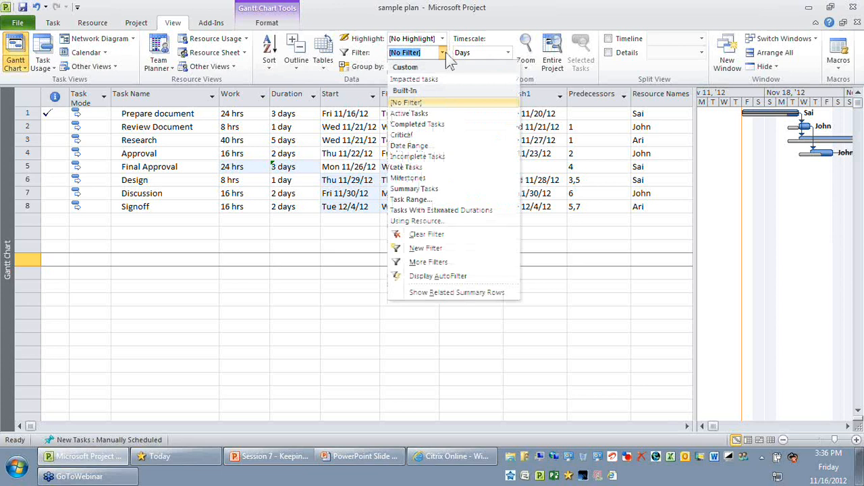
pyautogui.click(409, 80)
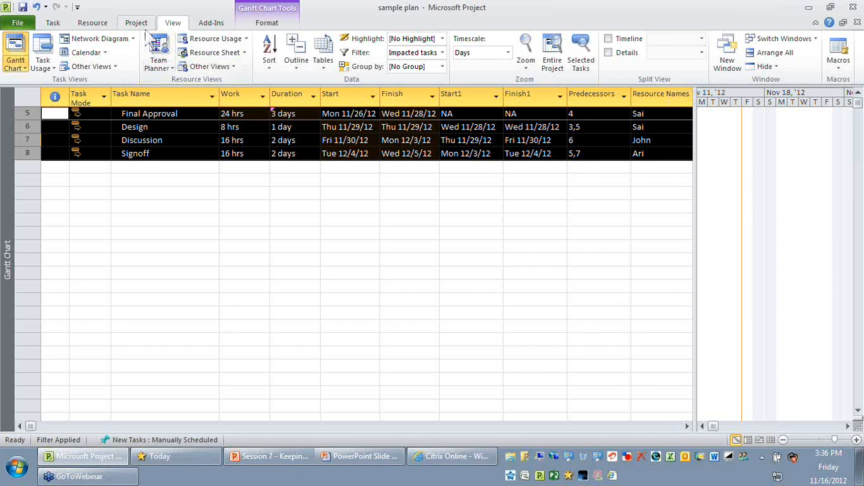
pyautogui.click(137, 24)
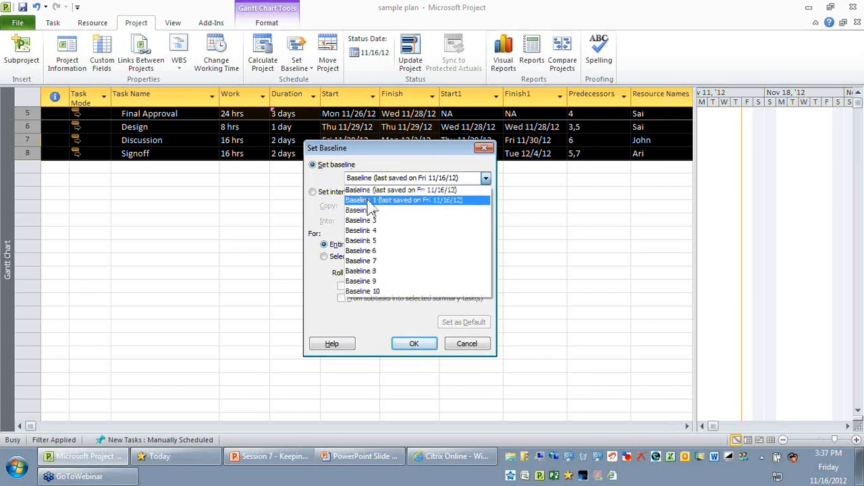
pyautogui.click(370, 191)
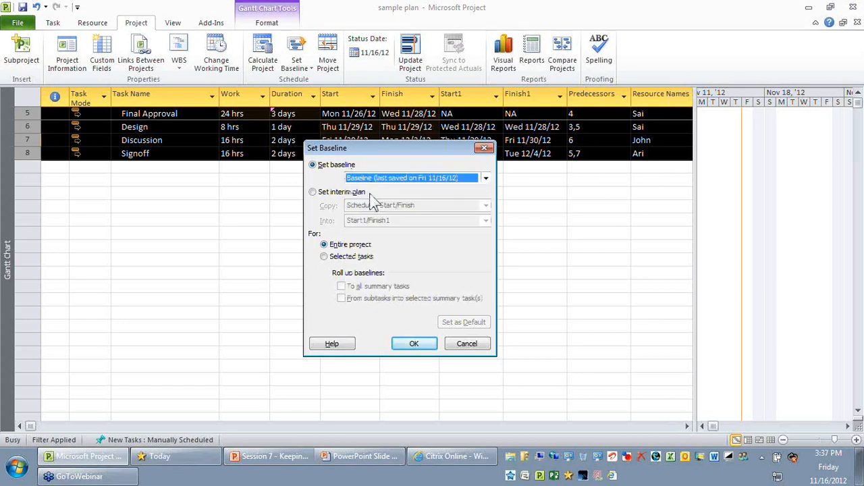
pyautogui.click(368, 258)
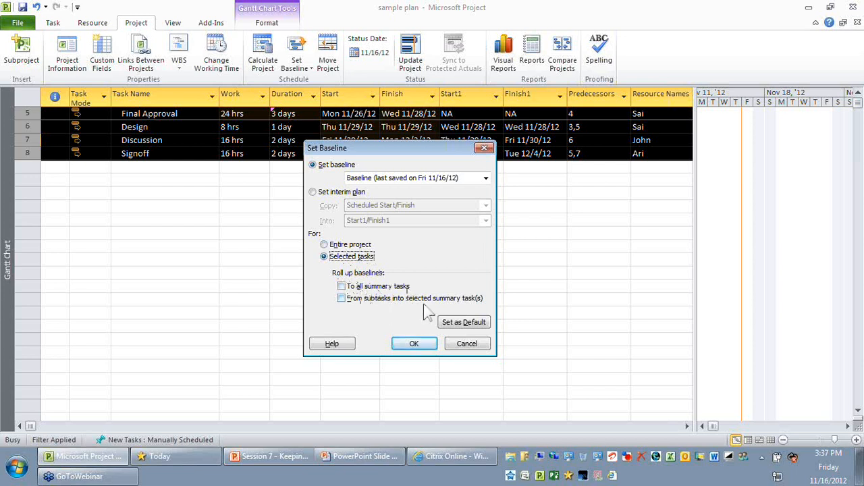
pyautogui.click(351, 297)
pyautogui.click(470, 346)
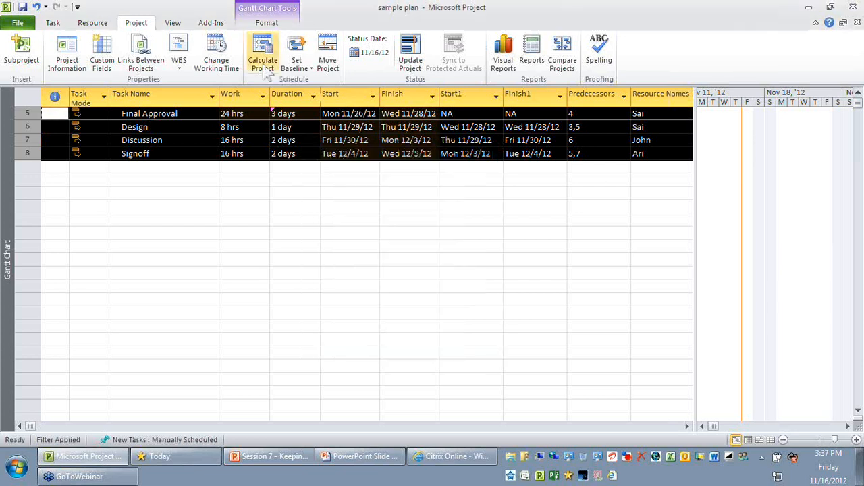
# Show the project summary task in the filtered Gantt Chart table
pyautogui.click(174, 23)
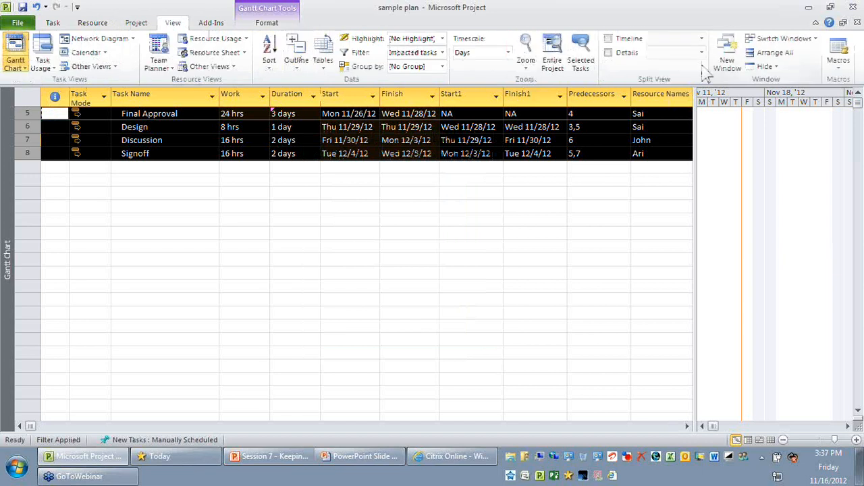
pyautogui.click(270, 23)
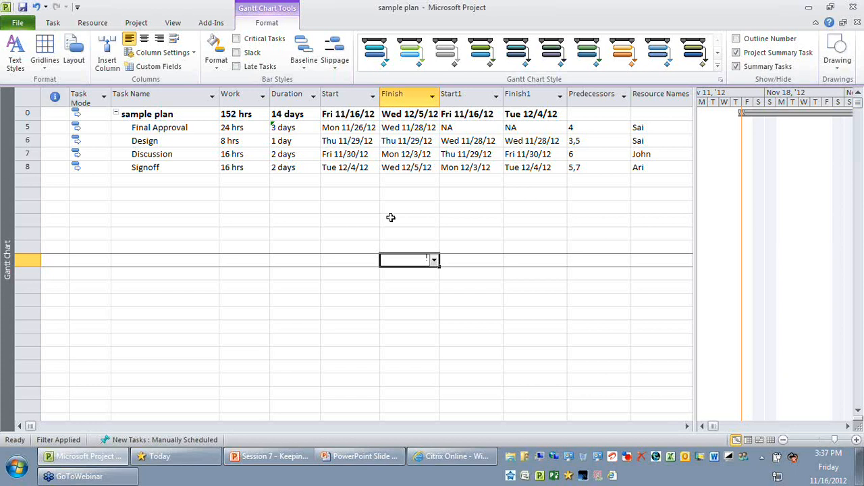
# Display the Baseline table for the filtered tasks and review the project summary's baseline duration alongside the impacted tasks
pyautogui.click(174, 23)
pyautogui.click(301, 262)
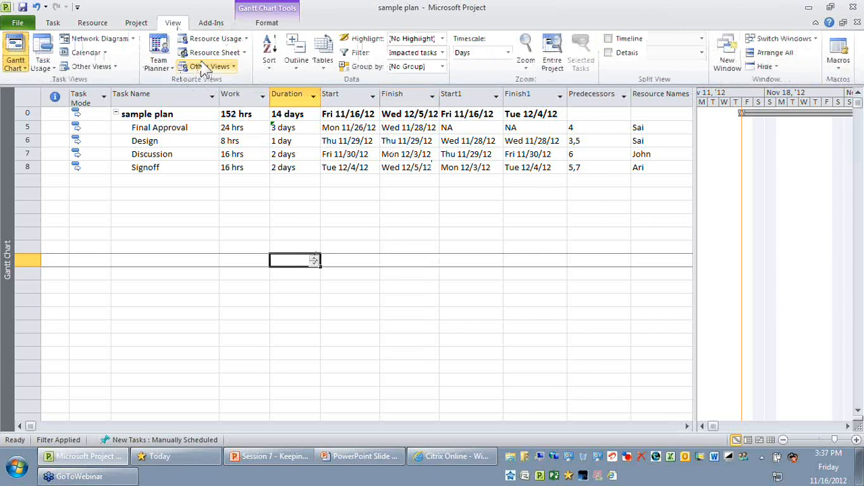
pyautogui.click(323, 54)
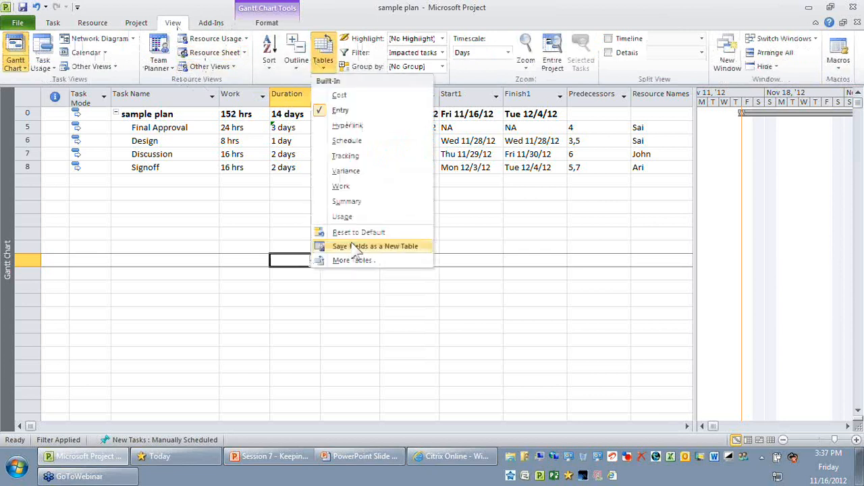
pyautogui.click(353, 260)
pyautogui.click(155, 77)
pyautogui.click(231, 180)
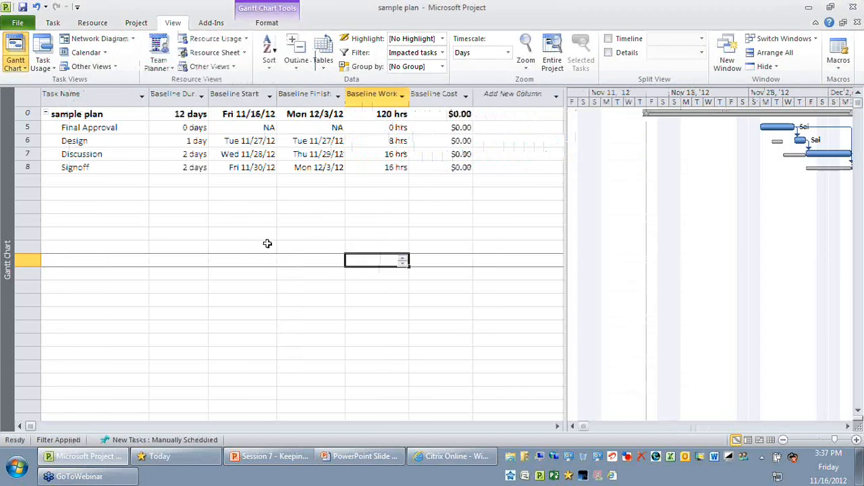
pyautogui.click(182, 114)
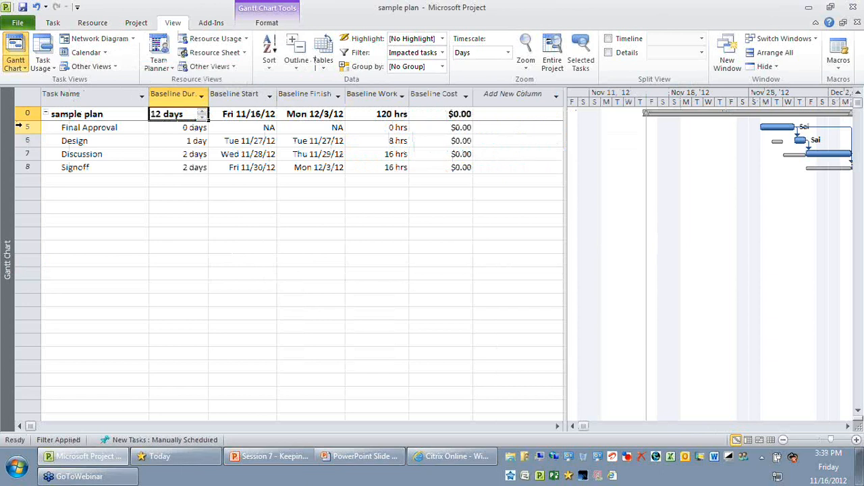
pyautogui.moveTo(18, 128); pyautogui.dragTo(21, 168)
pyautogui.click(192, 117)
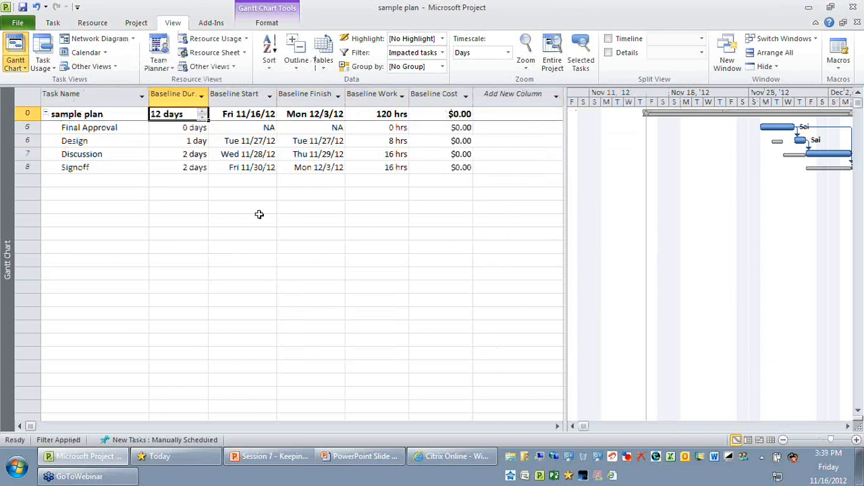
# Overwrite the existing Baseline for the selected tasks Final Approval through Signoff, rolling baselines up to all summary tasks
pyautogui.click(30, 127)
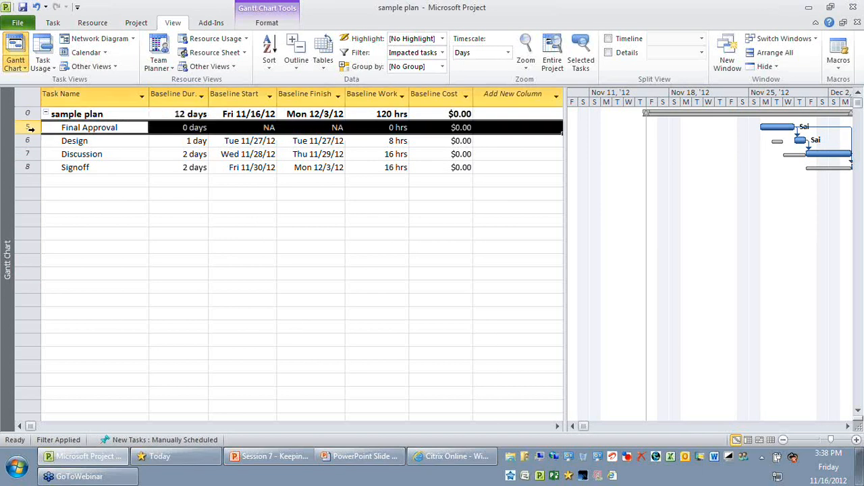
pyautogui.moveTo(30, 127); pyautogui.dragTo(30, 168)
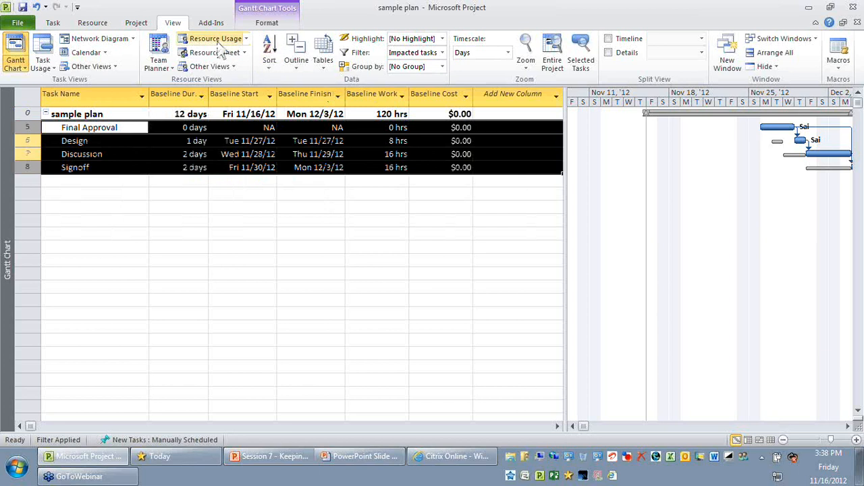
pyautogui.click(137, 23)
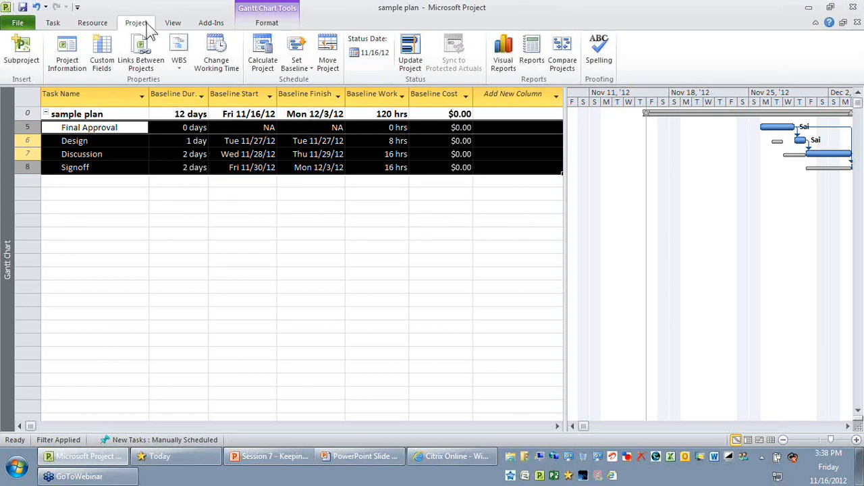
pyautogui.click(297, 62)
pyautogui.click(310, 83)
pyautogui.click(364, 231)
pyautogui.moveTo(382, 123); pyautogui.dragTo(368, 191)
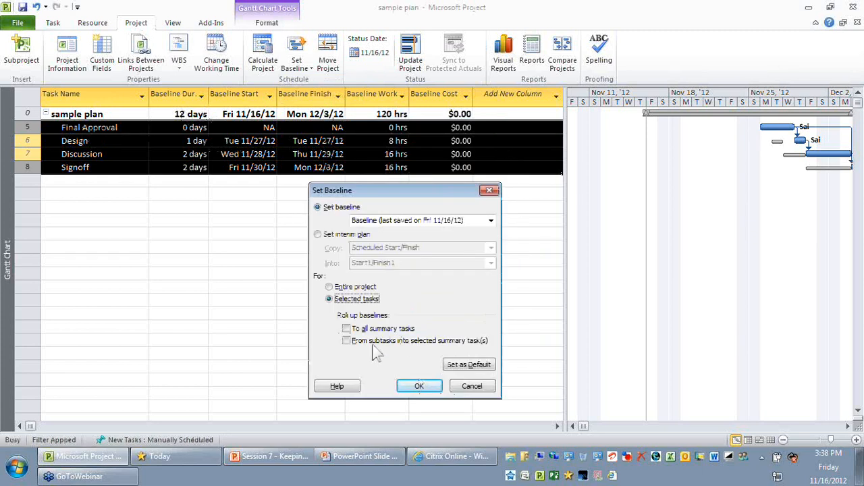
pyautogui.click(346, 328)
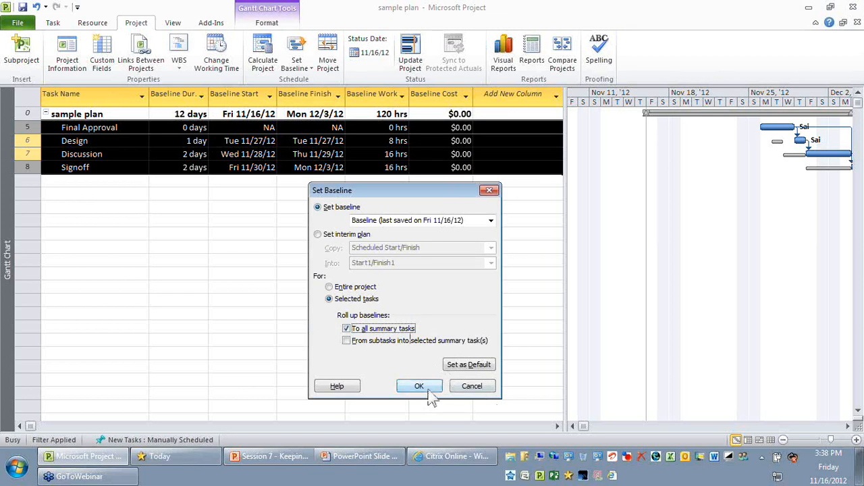
pyautogui.click(419, 387)
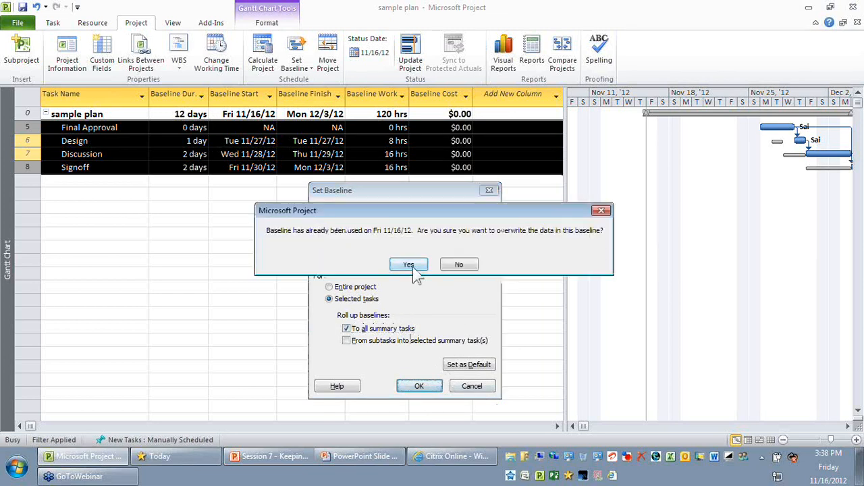
pyautogui.click(409, 265)
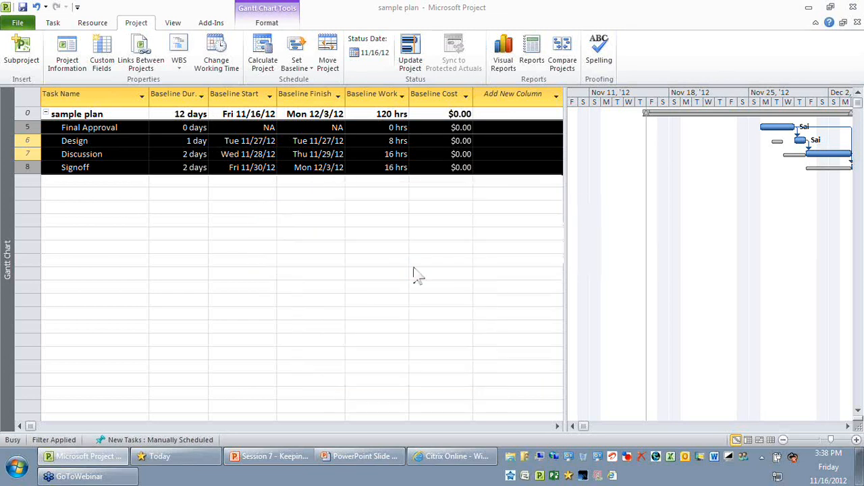
# Examine the baseline duration and work of the project summary row and the rebaselined tasks Final Approval through Signoff
pyautogui.click(395, 324)
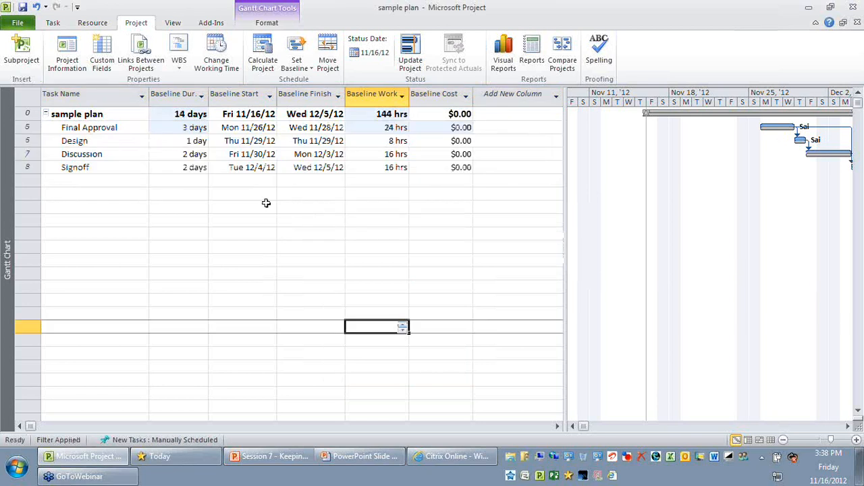
pyautogui.click(179, 114)
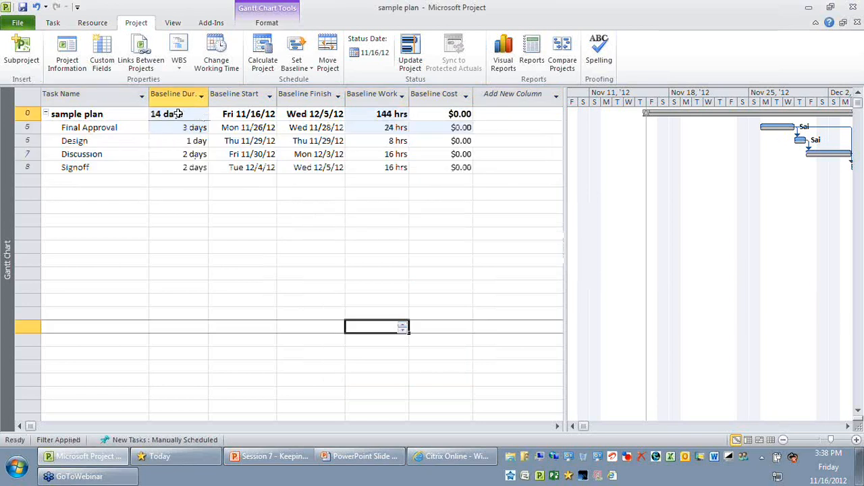
pyautogui.click(387, 113)
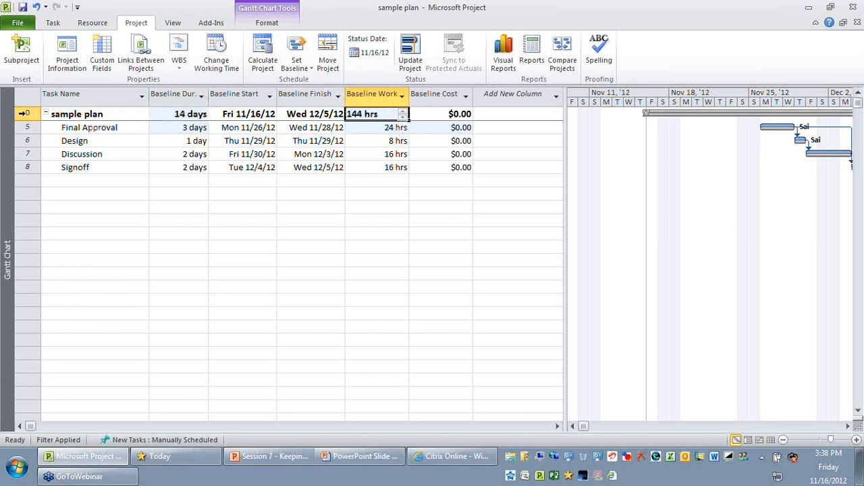
pyautogui.click(23, 114)
pyautogui.click(270, 261)
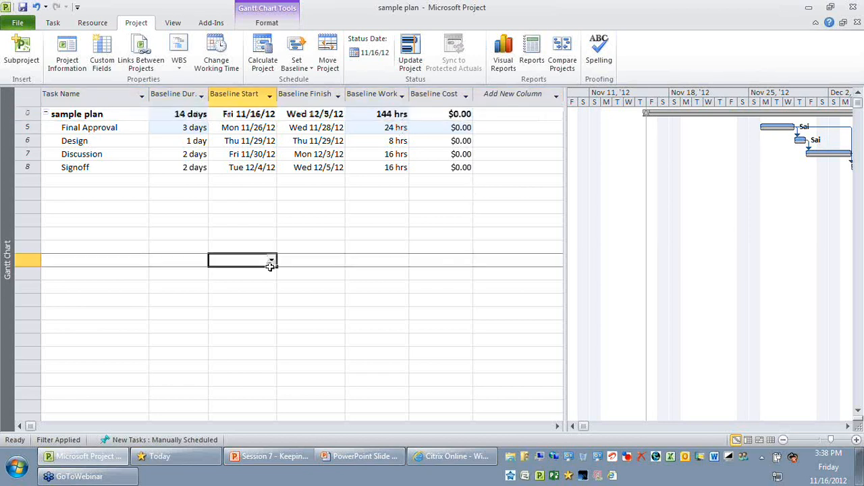
pyautogui.click(27, 128)
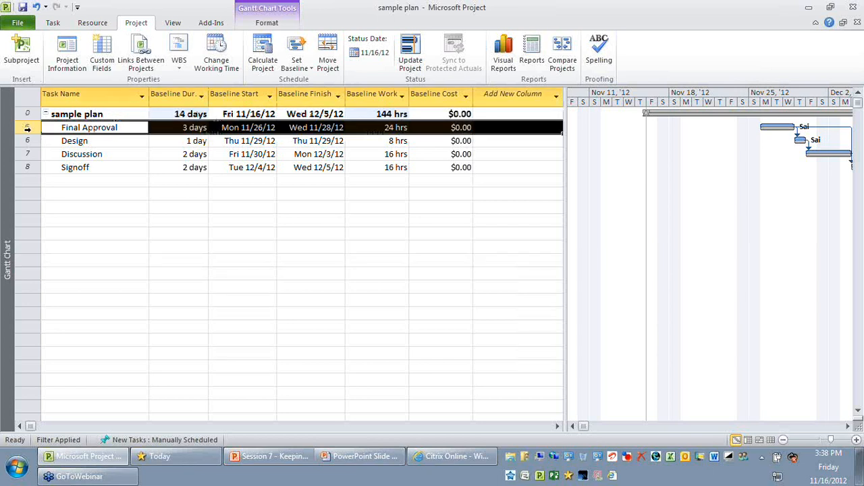
pyautogui.moveTo(27, 127); pyautogui.dragTo(27, 167)
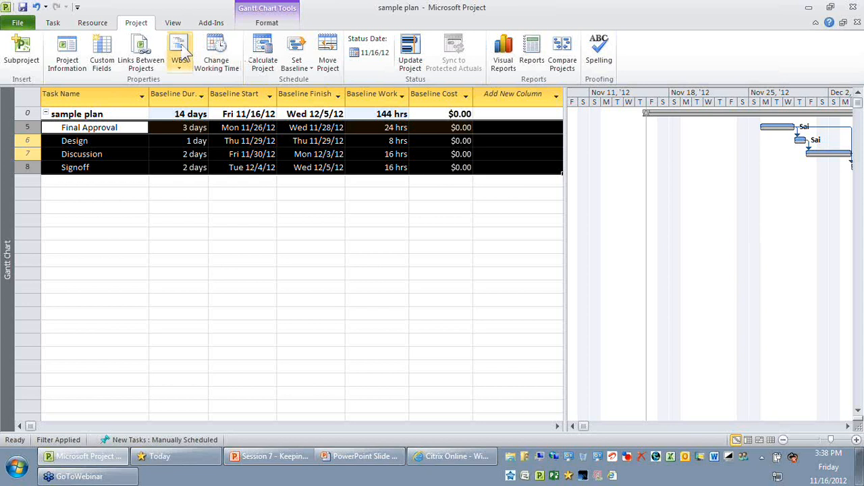
# Clear the Impacted tasks filter and return to the Entry table with more room for the Gantt bars
pyautogui.click(173, 22)
pyautogui.click(442, 52)
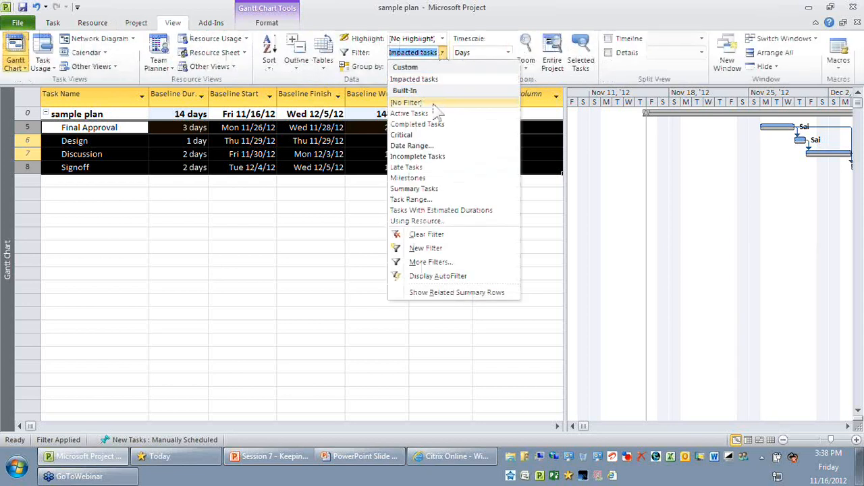
pyautogui.click(435, 103)
pyautogui.click(323, 54)
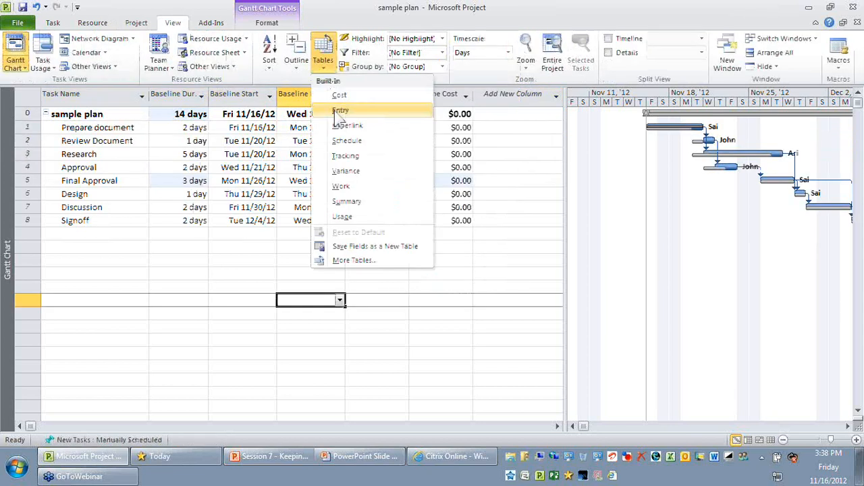
pyautogui.click(337, 112)
pyautogui.moveTo(566, 256); pyautogui.dragTo(424, 257)
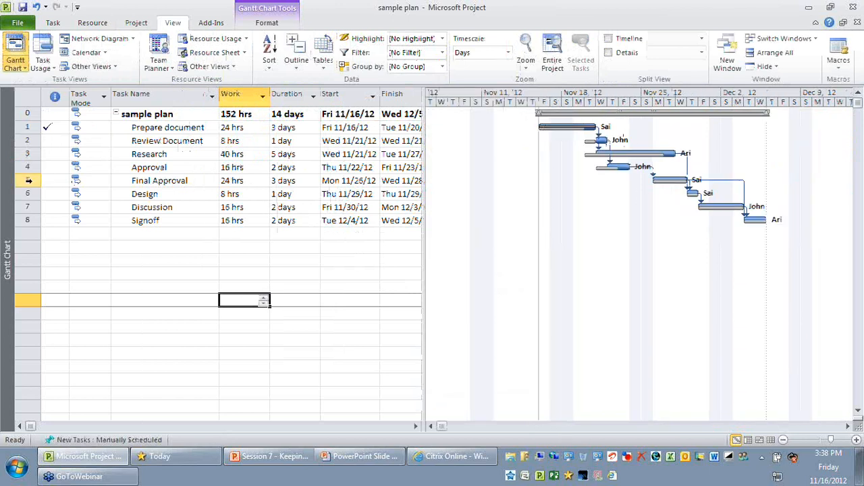
# Review the rows Final Approval through Signoff, with the task table widened to show the Start1 column
pyautogui.moveTo(29, 180); pyautogui.dragTo(28, 220)
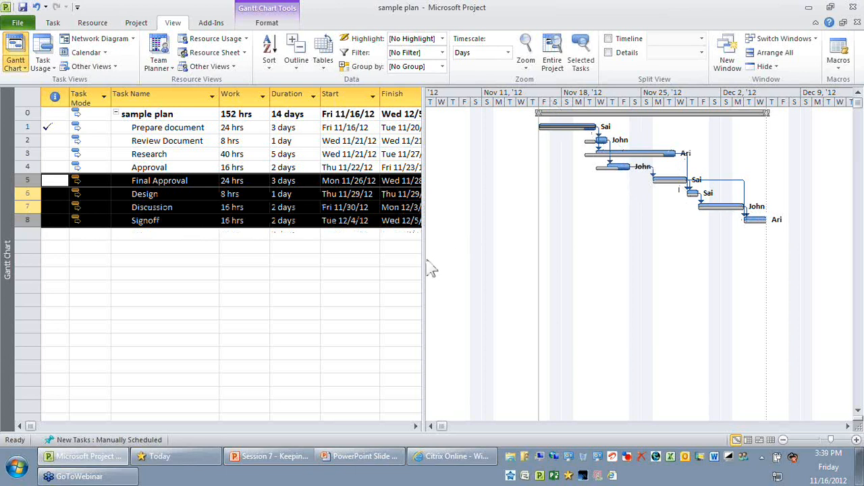
pyautogui.moveTo(426, 260); pyautogui.dragTo(517, 257)
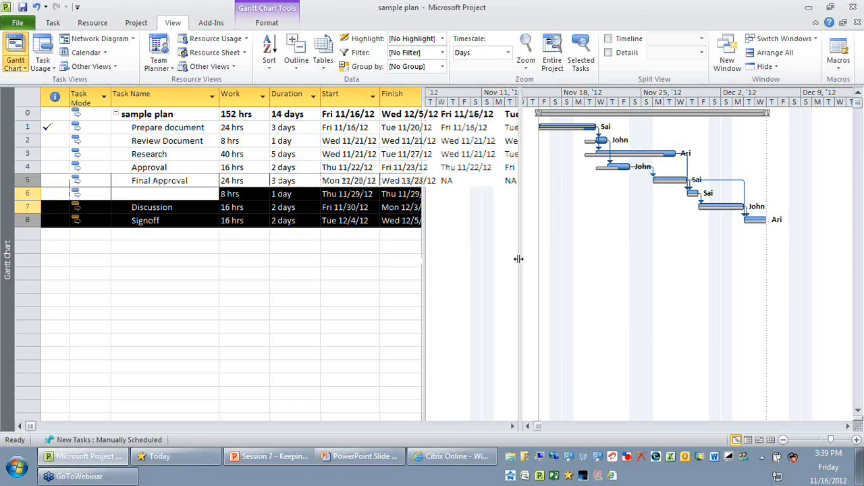
pyautogui.click(412, 276)
pyautogui.click(198, 180)
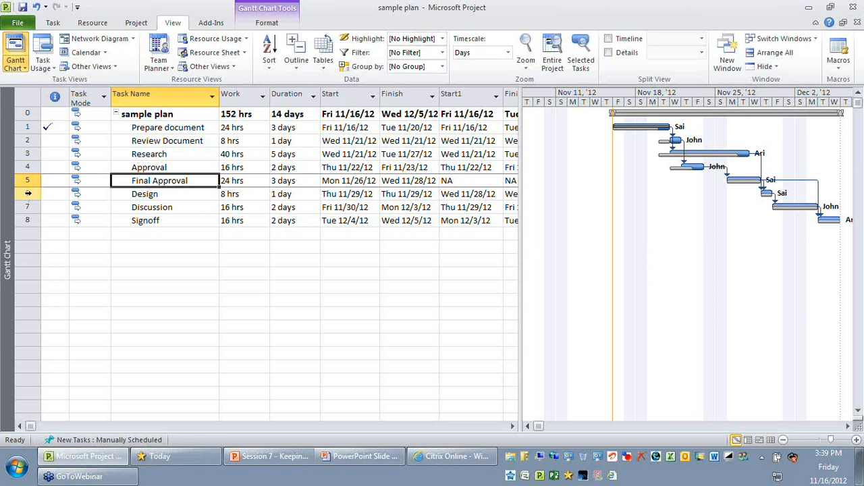
pyautogui.click(28, 194)
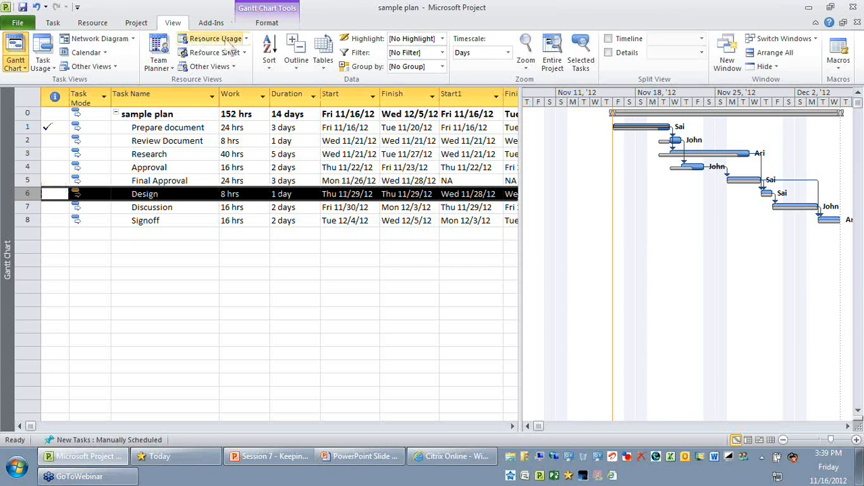
# Display the Baseline table for all tasks and check the project summary's baseline duration and baseline work
pyautogui.click(319, 61)
pyautogui.click(372, 260)
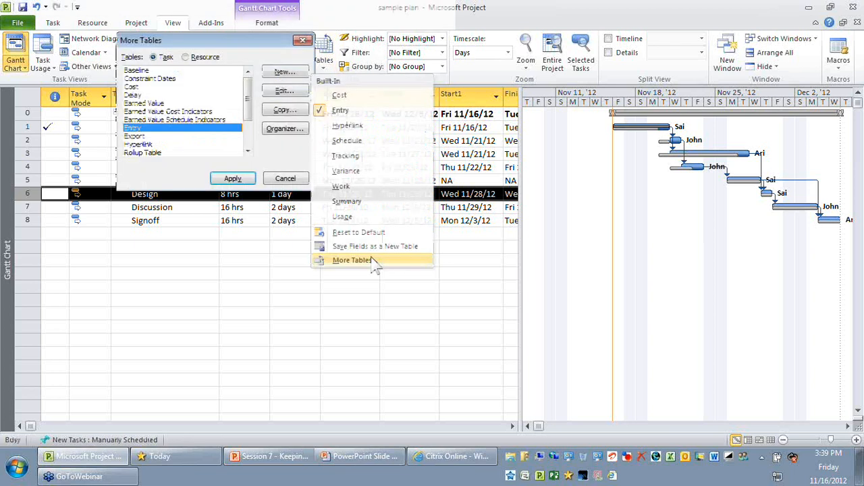
pyautogui.click(143, 70)
pyautogui.click(233, 178)
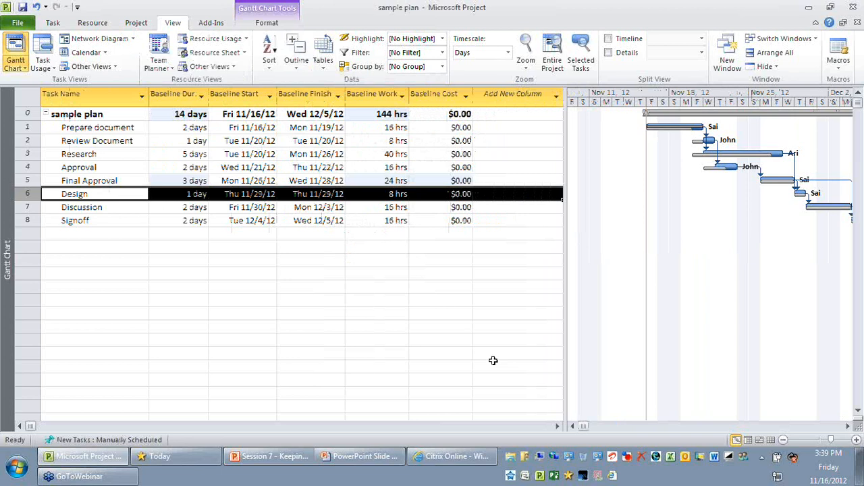
pyautogui.click(179, 113)
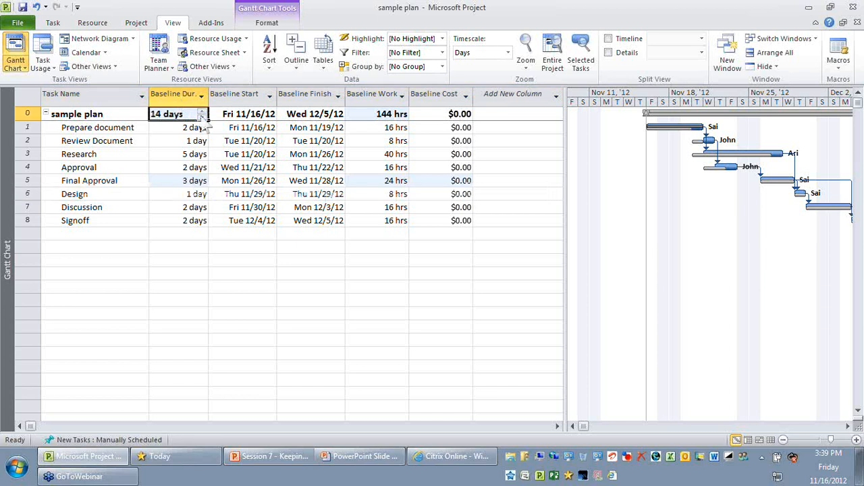
pyautogui.click(392, 115)
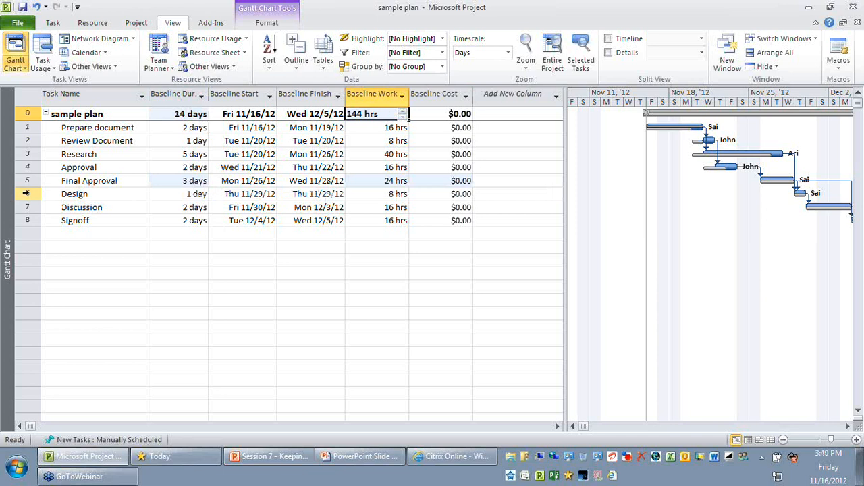
# Compare the baseline work of Design and the baseline duration of Final Approval with the project summary's baseline values
pyautogui.click(26, 194)
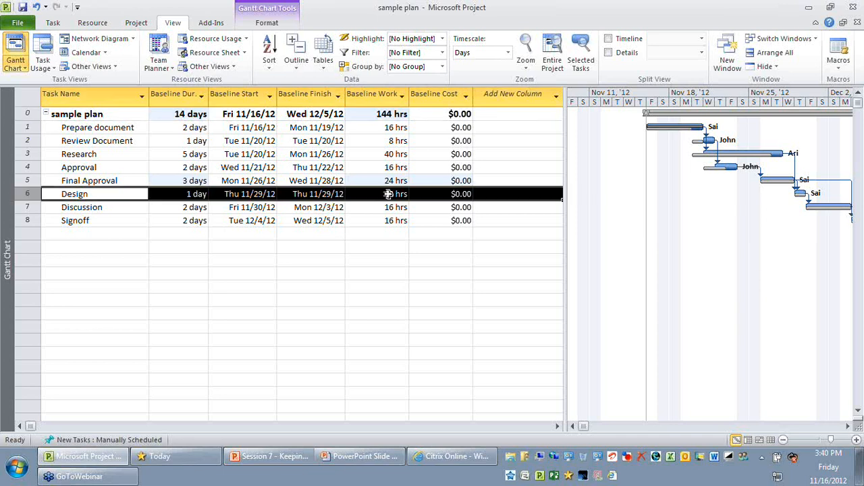
pyautogui.click(388, 194)
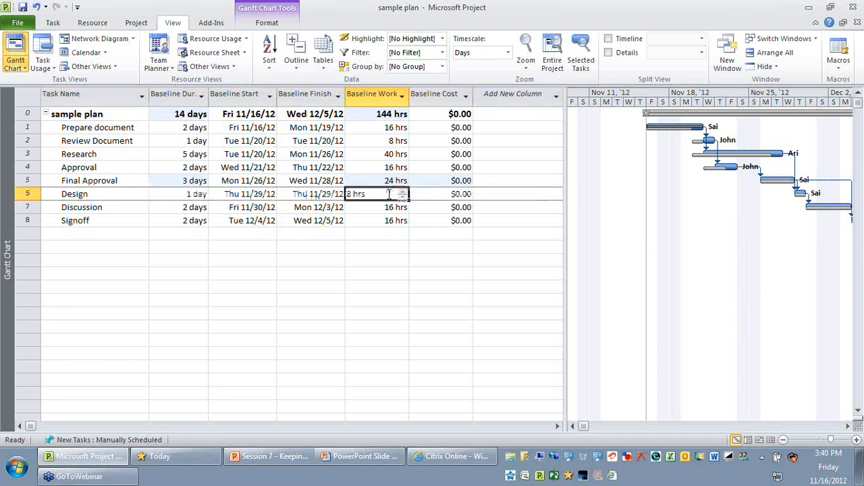
pyautogui.click(385, 114)
pyautogui.click(169, 181)
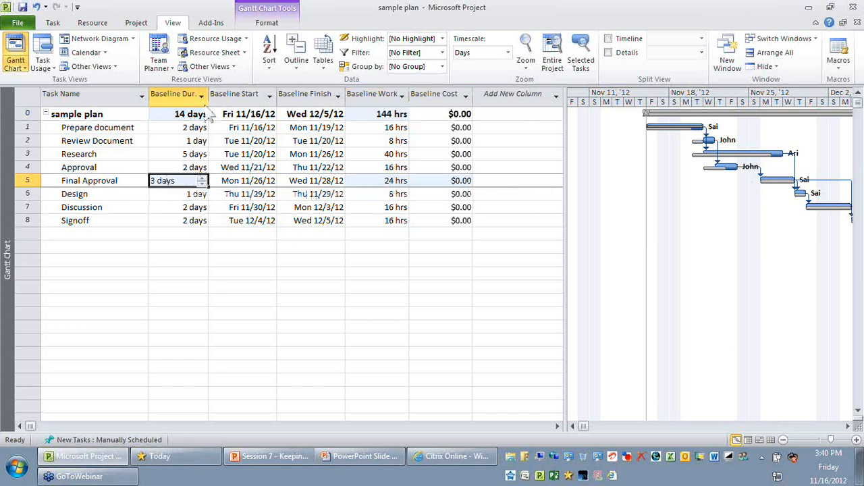
pyautogui.click(173, 115)
pyautogui.click(23, 180)
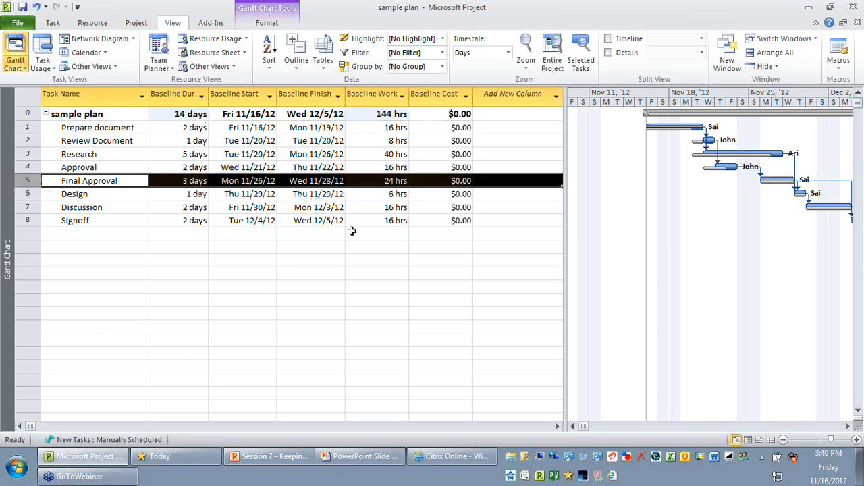
pyautogui.press('Delete')
# Switch the task table back to the Entry table
pyautogui.click(324, 64)
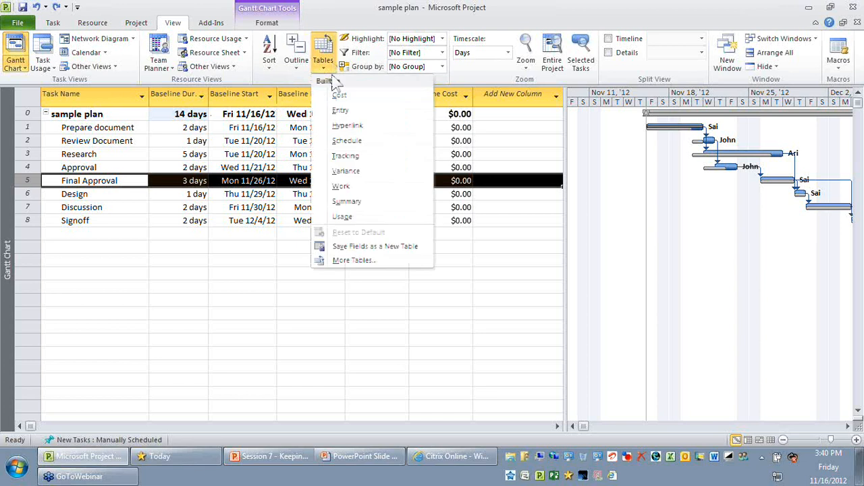
pyautogui.click(341, 110)
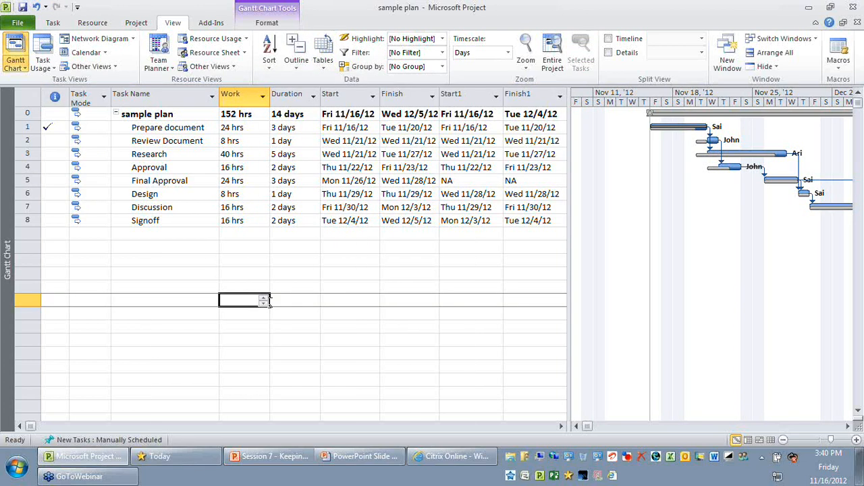
# Prefix the Final Approval task's name with "DELETED:" and colour the name red
pyautogui.click(31, 181)
pyautogui.click(159, 181)
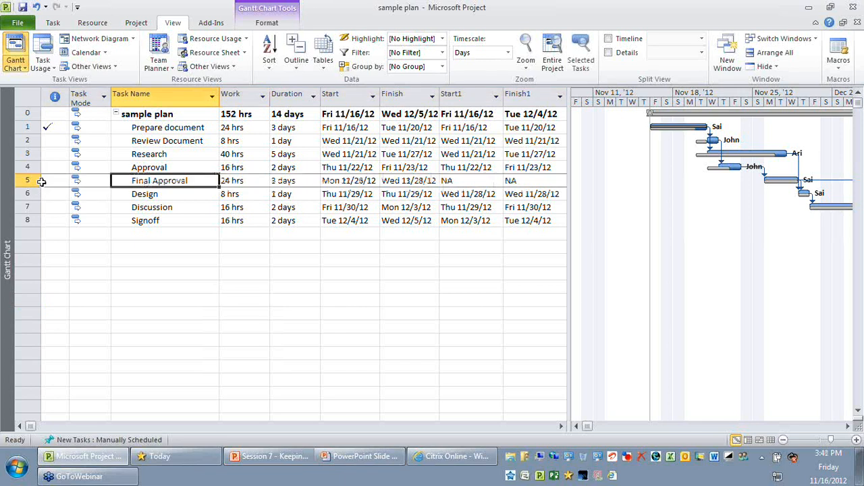
pyautogui.click(54, 24)
pyautogui.click(164, 181)
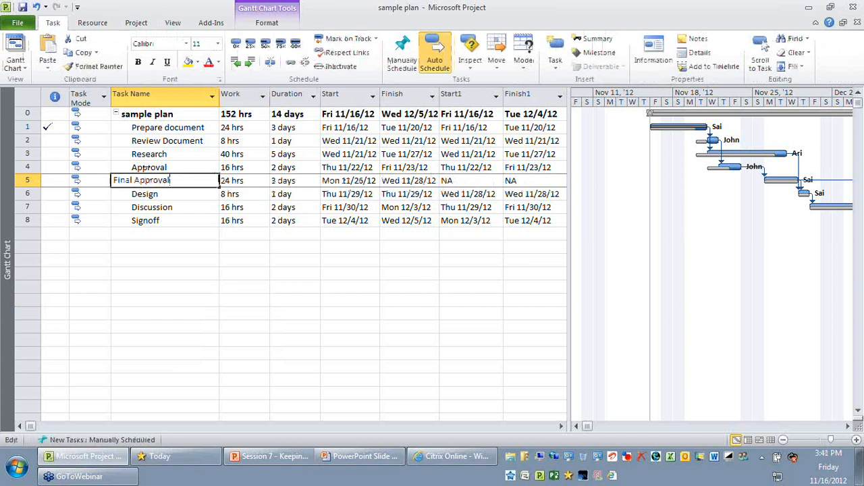
pyautogui.press('Home')
pyautogui.press('capslock')
pyautogui.write('DELETED:')
pyautogui.press('Return')
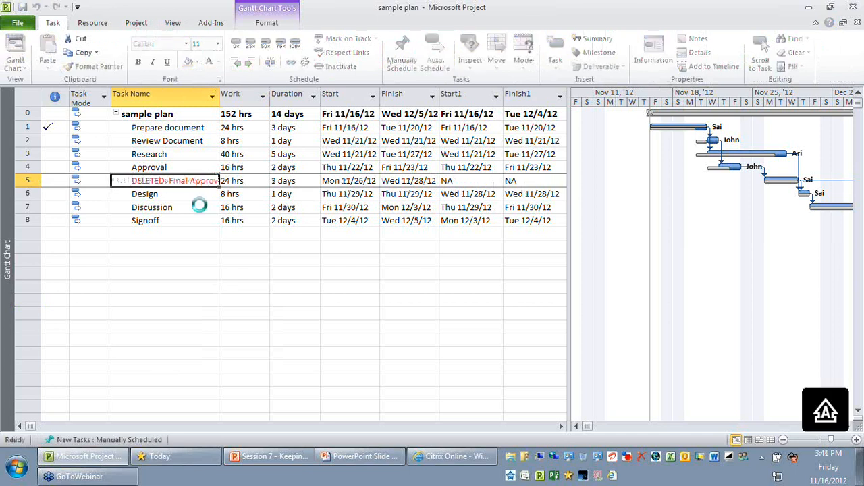
pyautogui.click(207, 191)
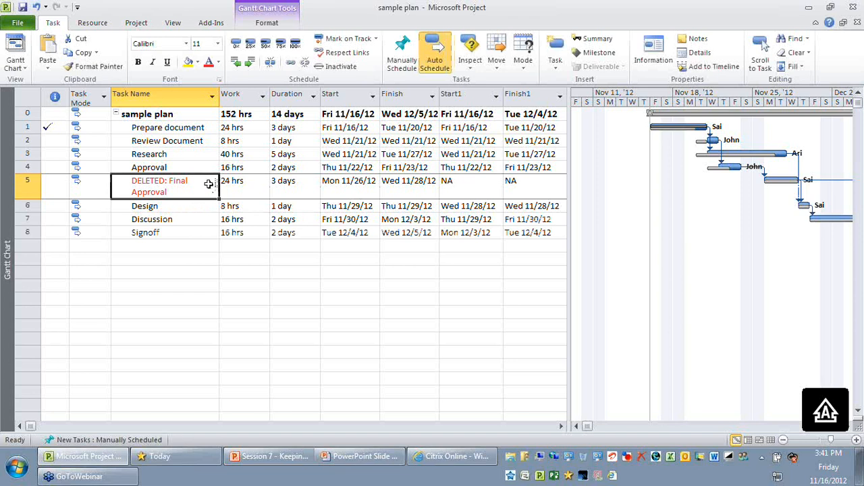
# Set the duration of the DELETED: Final Approval task to 0 days
pyautogui.click(299, 189)
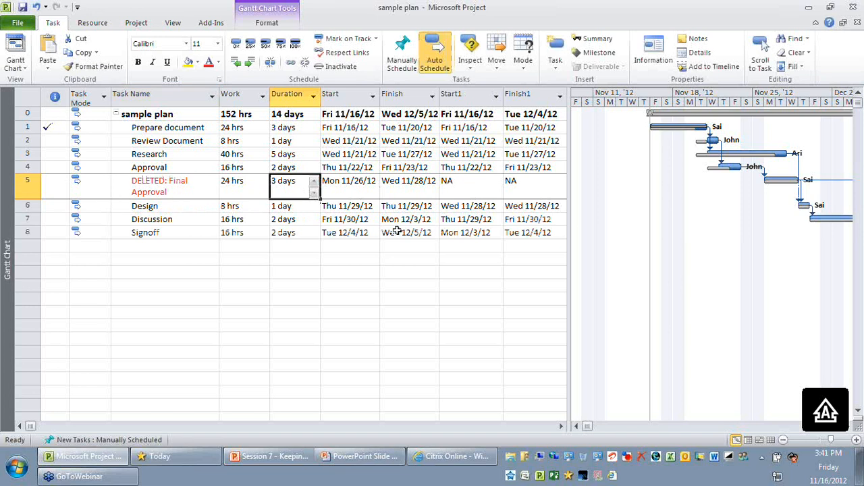
pyautogui.write('0')
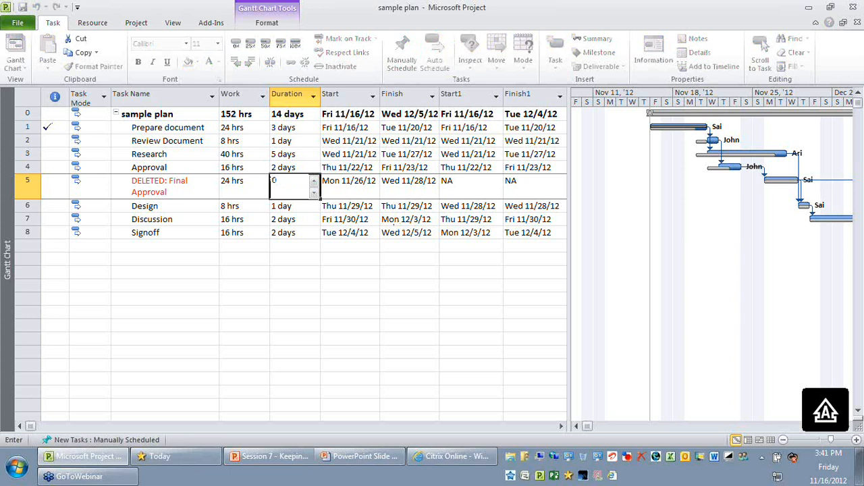
pyautogui.press('Return')
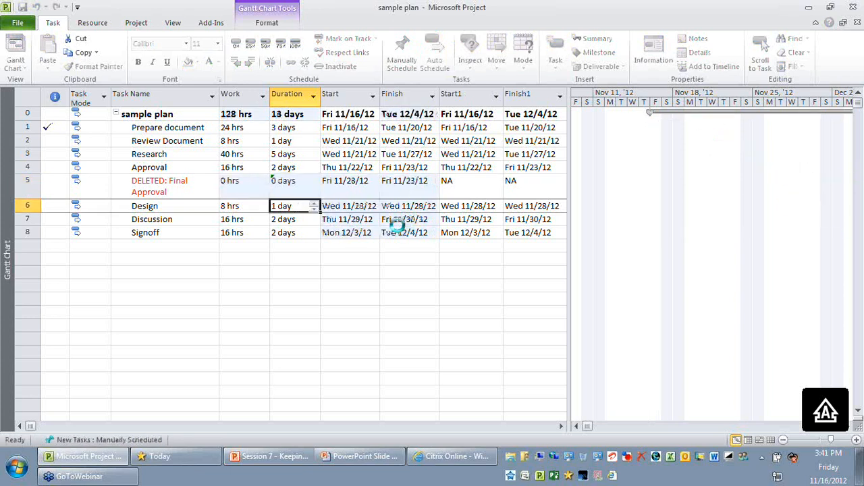
pyautogui.click(173, 184)
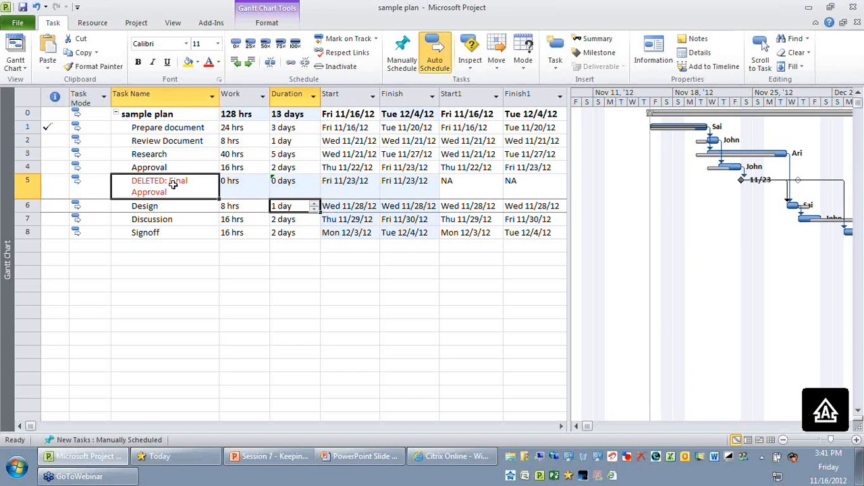
pyautogui.click(279, 184)
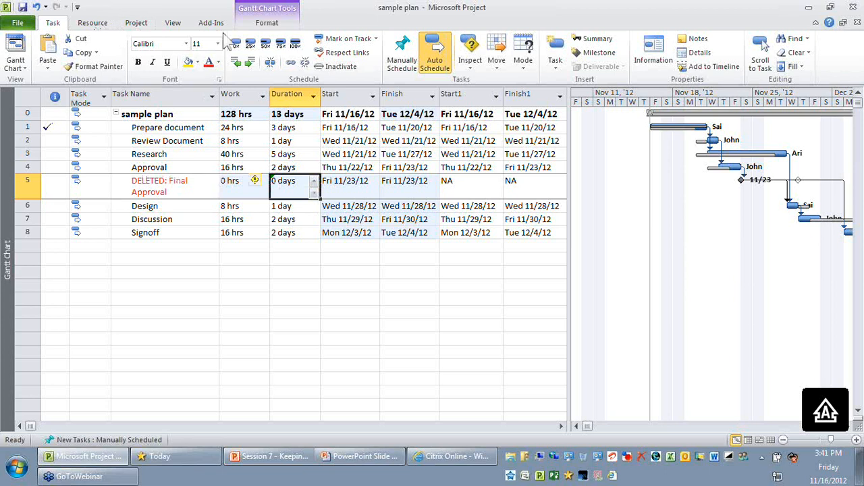
# Check the baseline work of the DELETED: Final Approval task in the Baseline table and return to the Entry table
pyautogui.click(174, 23)
pyautogui.click(322, 53)
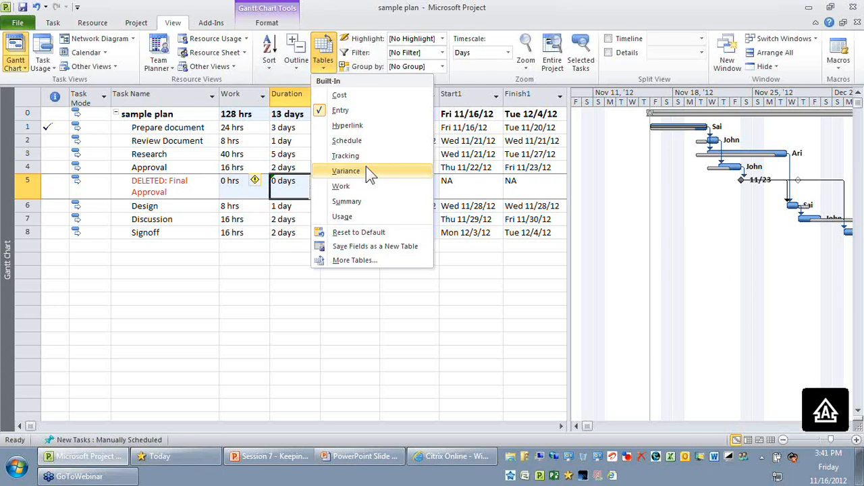
pyautogui.click(354, 260)
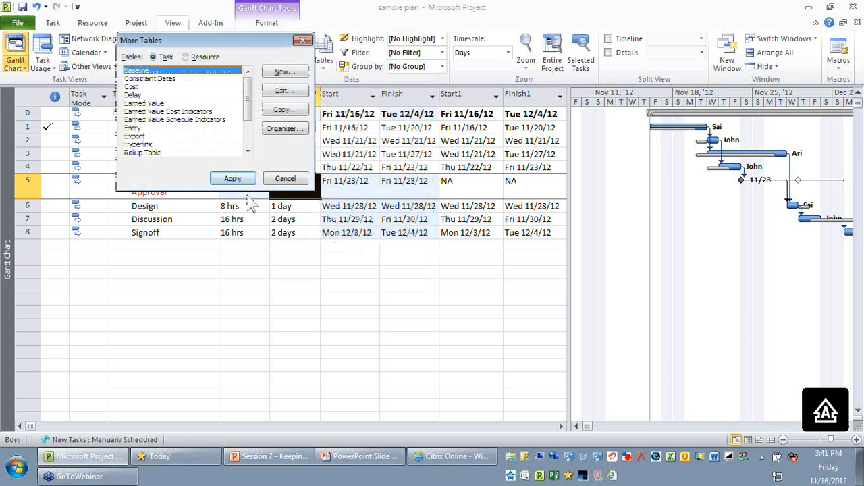
pyautogui.press('Return')
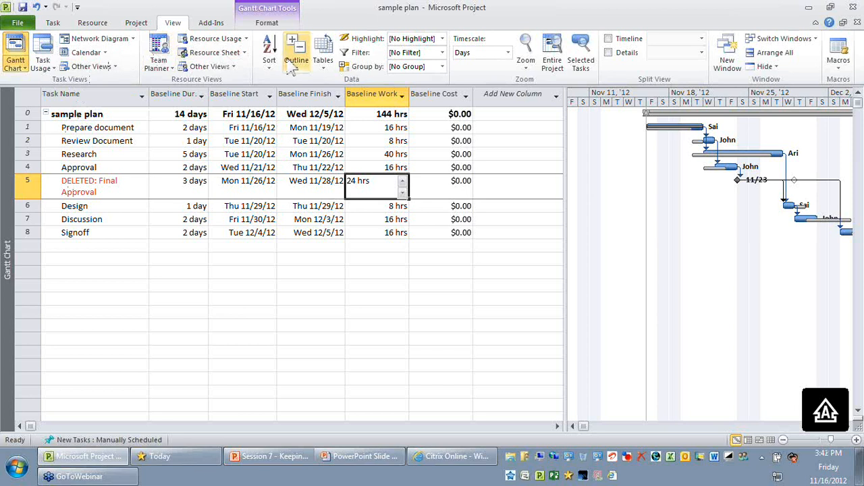
pyautogui.click(323, 60)
pyautogui.click(338, 110)
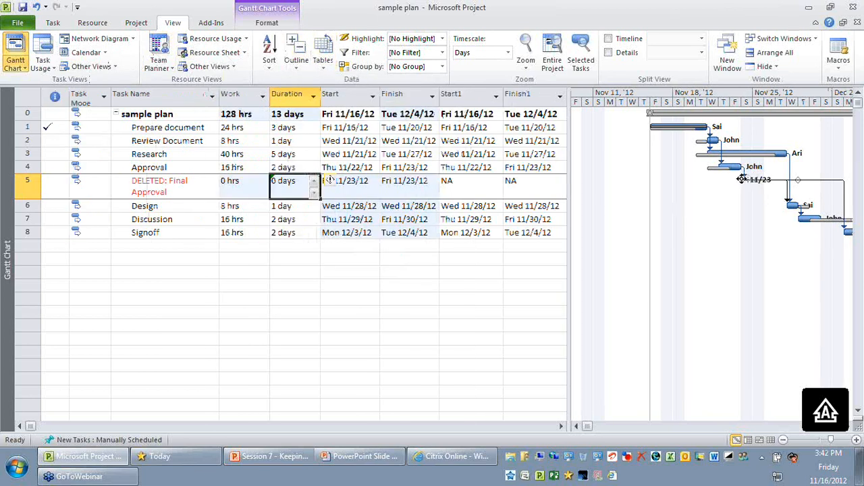
# Format the DELETED: Final Approval milestone marker in the Gantt chart as a red star
pyautogui.moveTo(742, 179)
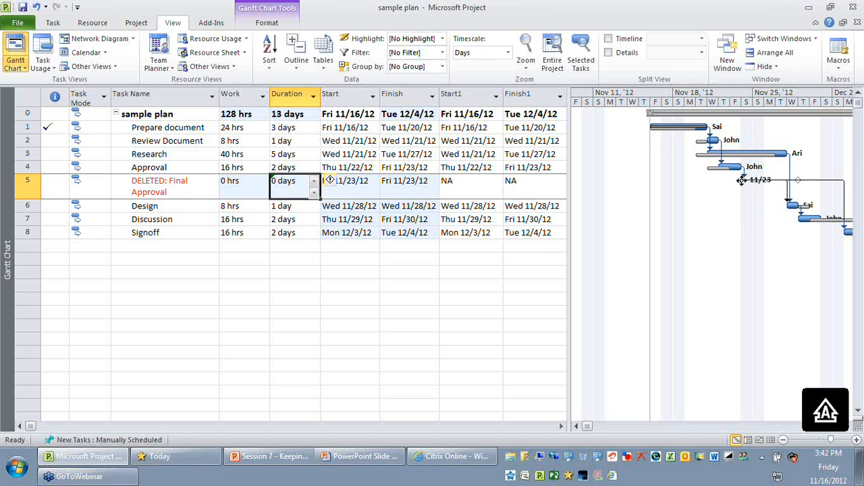
pyautogui.click(742, 180)
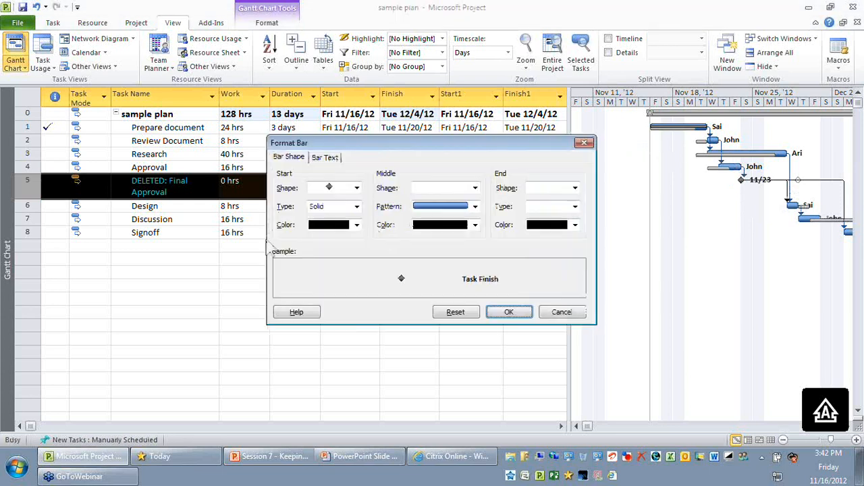
pyautogui.click(357, 188)
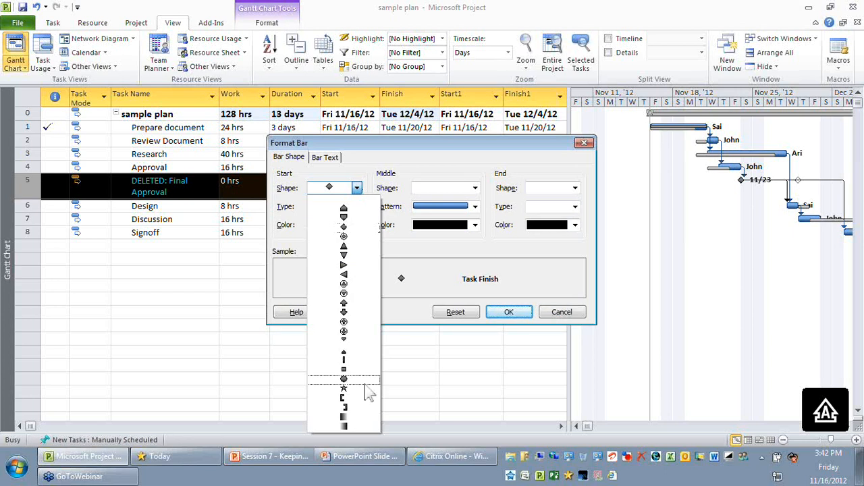
pyautogui.click(366, 389)
pyautogui.click(357, 224)
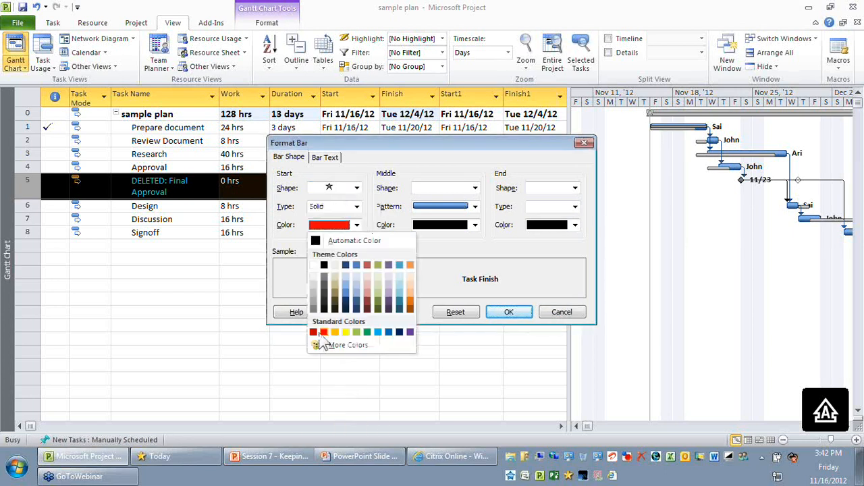
pyautogui.click(323, 332)
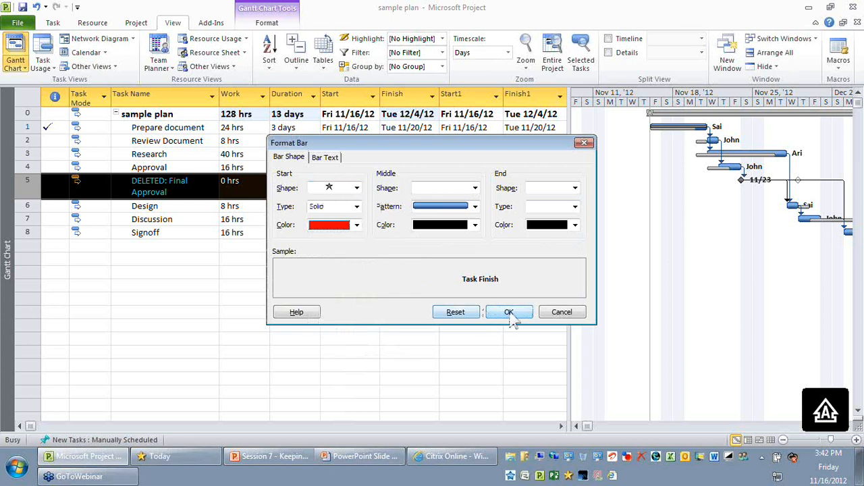
pyautogui.click(512, 312)
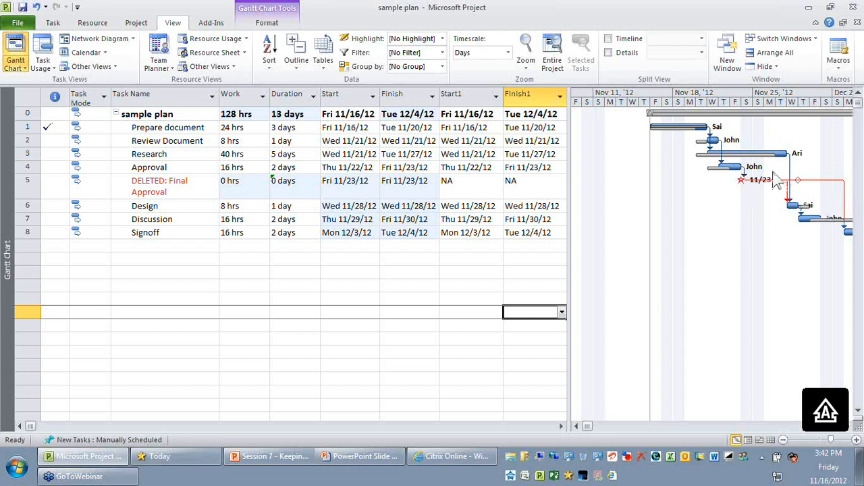
# Apply the Impacted tasks filter to the task list and clear it again to show all tasks
pyautogui.click(29, 187)
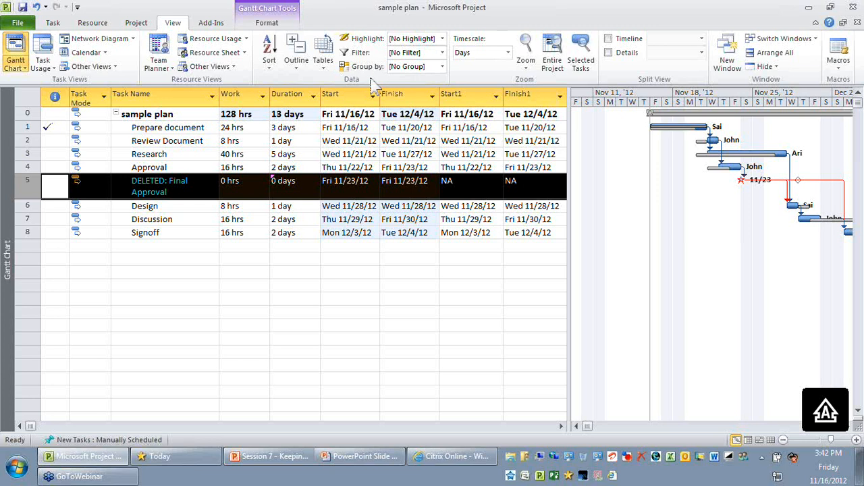
pyautogui.click(307, 286)
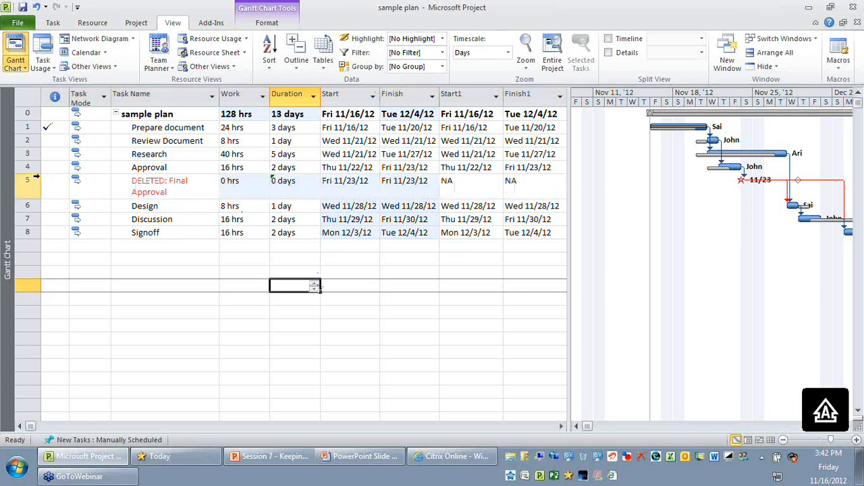
pyautogui.moveTo(27, 181); pyautogui.dragTo(27, 232)
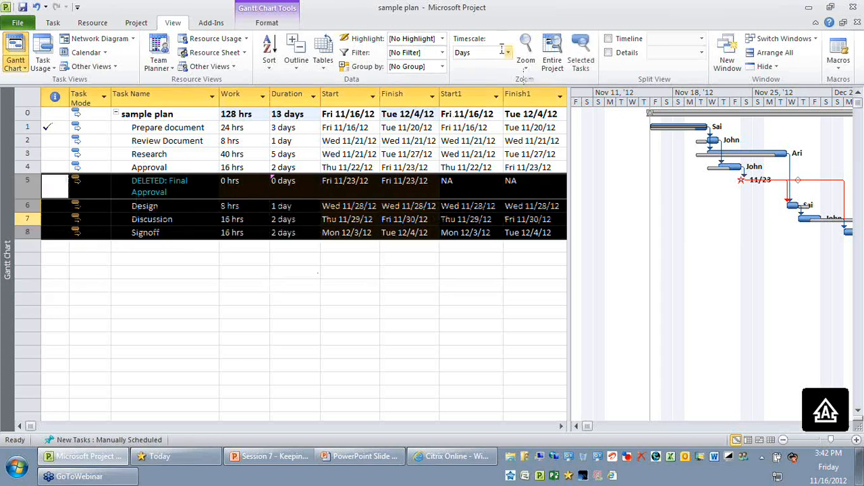
pyautogui.click(443, 52)
pyautogui.click(412, 79)
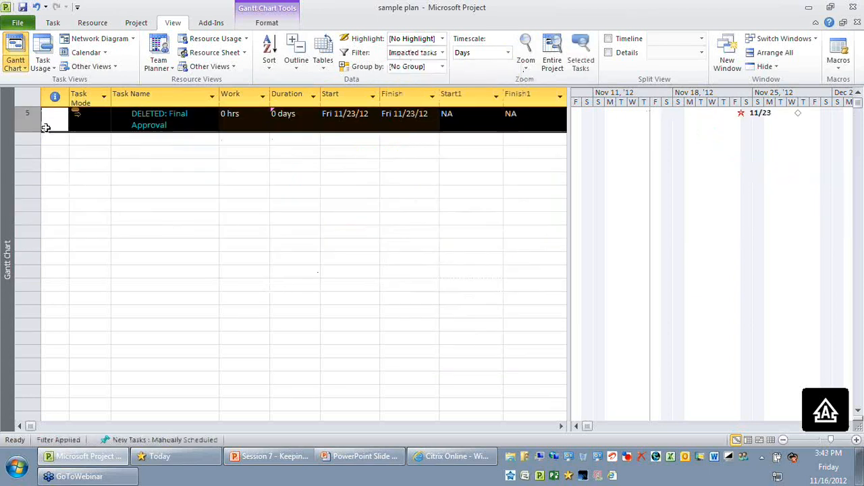
pyautogui.click(445, 56)
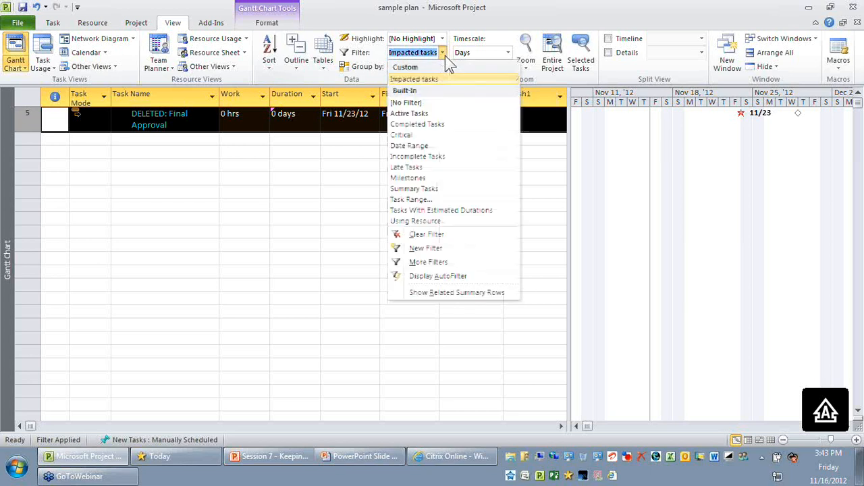
pyautogui.click(445, 56)
pyautogui.click(443, 53)
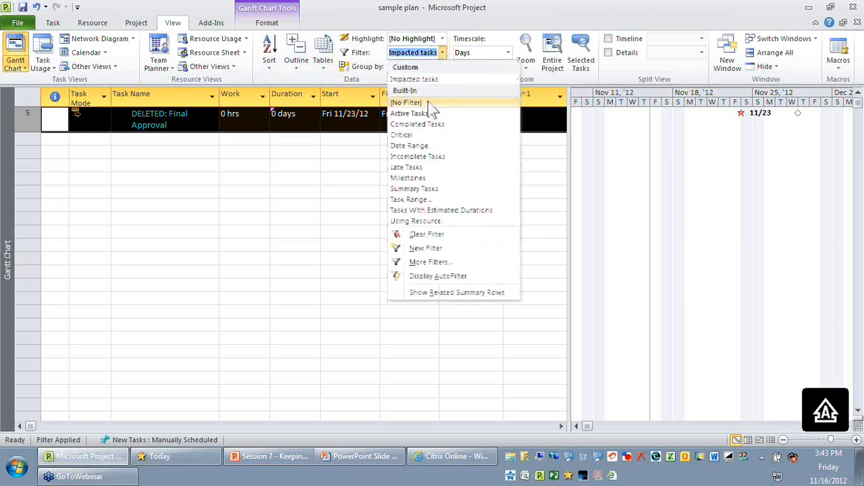
pyautogui.click(435, 101)
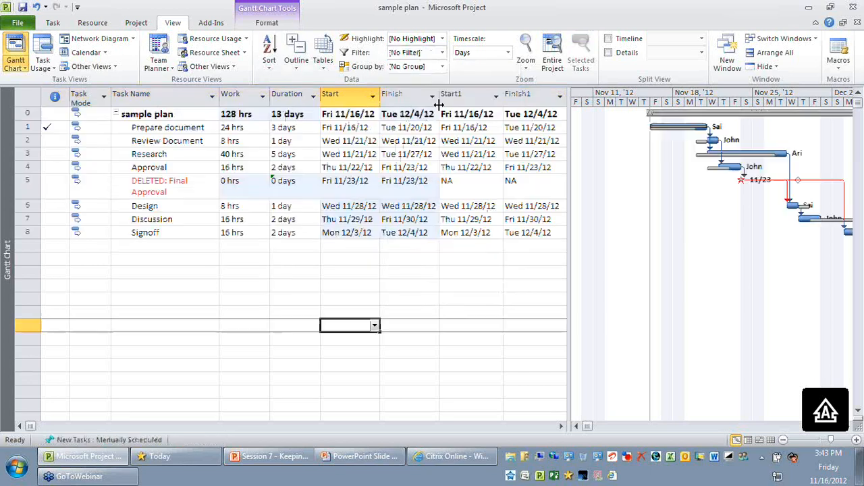
# Filter for Impacted tasks and overwrite the current baseline for the selected DELETED: Final Approval task, rolling it up to the summary tasks
pyautogui.click(442, 53)
pyautogui.click(415, 77)
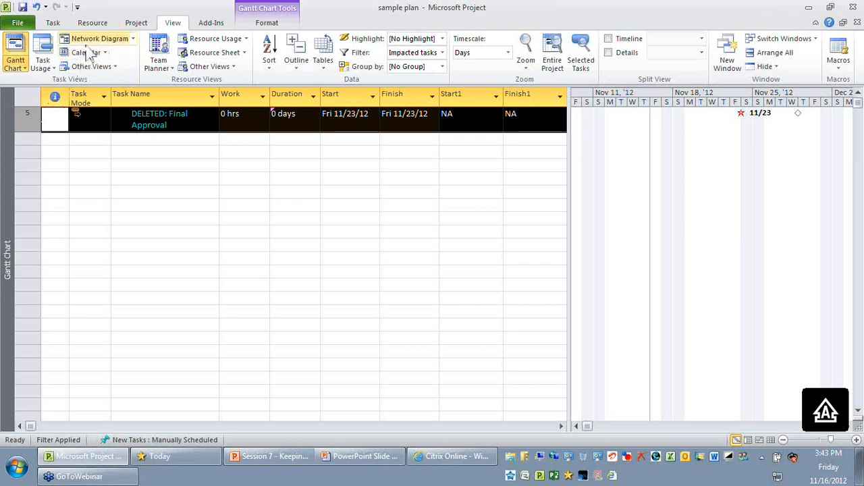
pyautogui.click(136, 23)
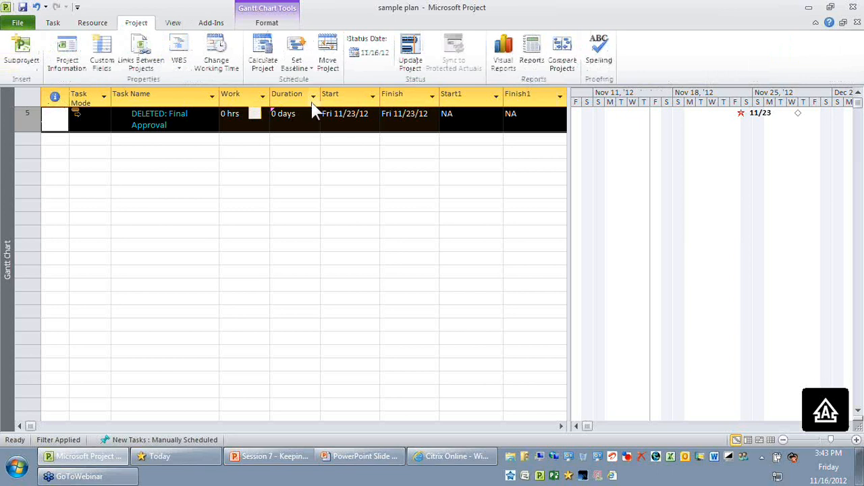
pyautogui.click(297, 62)
pyautogui.click(323, 82)
pyautogui.click(372, 232)
pyautogui.click(411, 262)
pyautogui.click(449, 323)
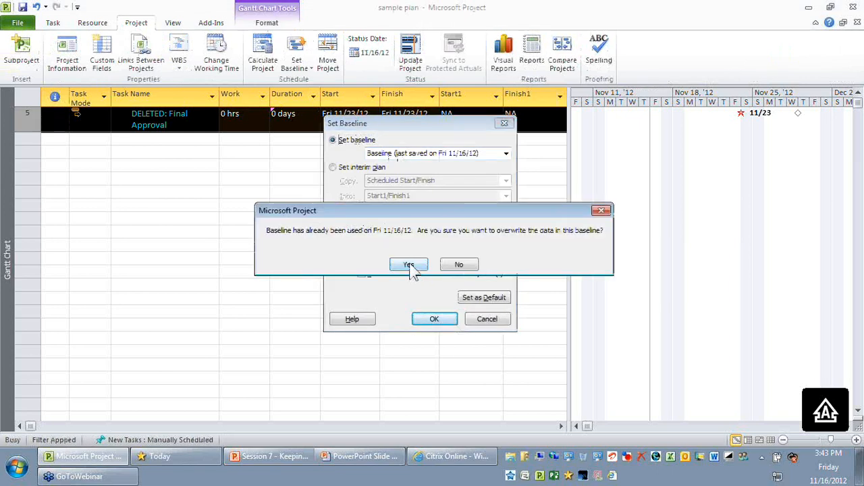
pyautogui.click(409, 265)
pyautogui.click(410, 270)
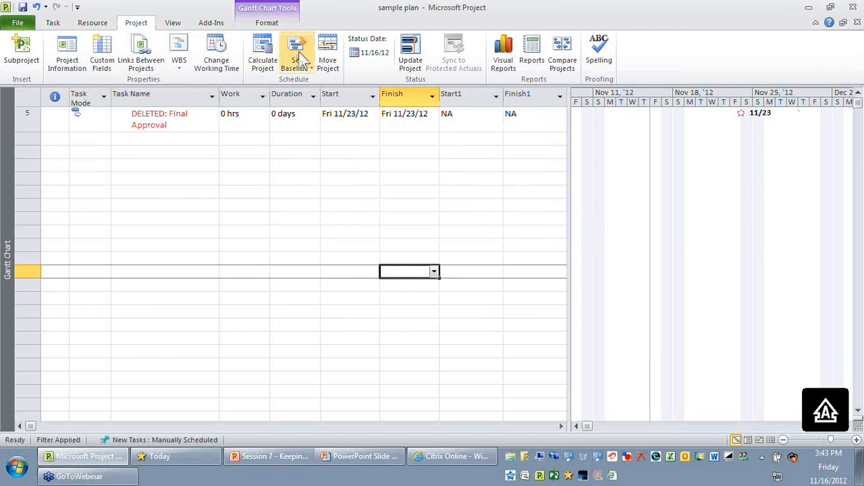
# Remove the Impacted tasks filter so that all tasks in the plan are listed
pyautogui.scroll(-1, 297, 54)
pyautogui.click(323, 54)
pyautogui.click(442, 52)
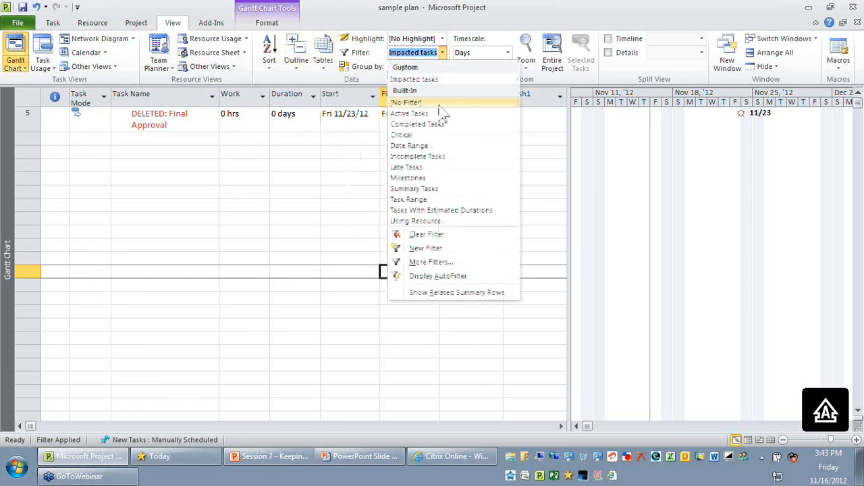
pyautogui.click(432, 103)
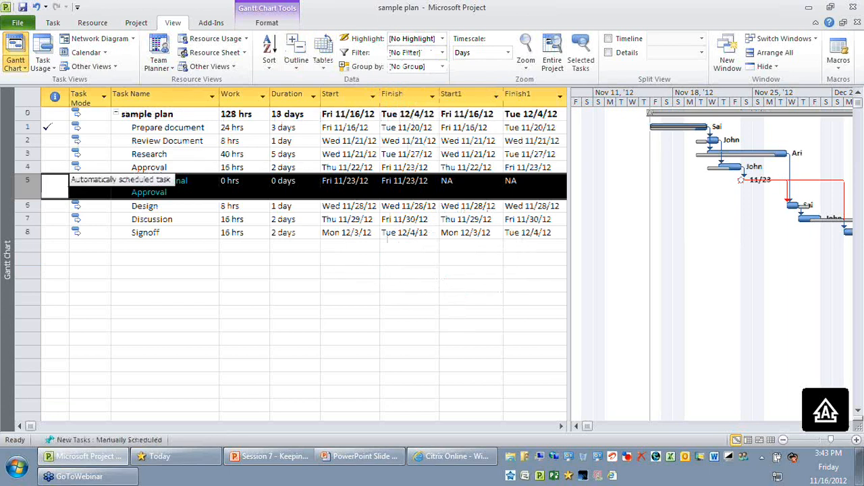
pyautogui.click(213, 262)
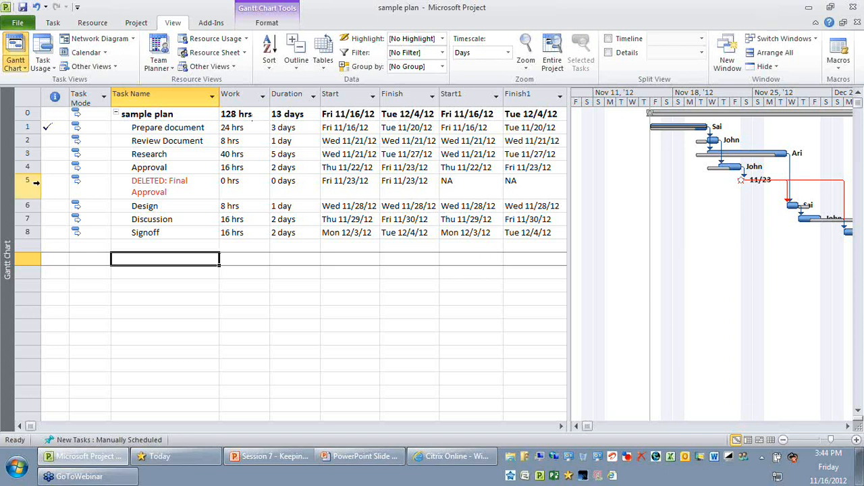
# Switch the plan to the Multiple Baselines Gantt view to compare the baseline bars of all tasks
pyautogui.rightClick(25, 99)
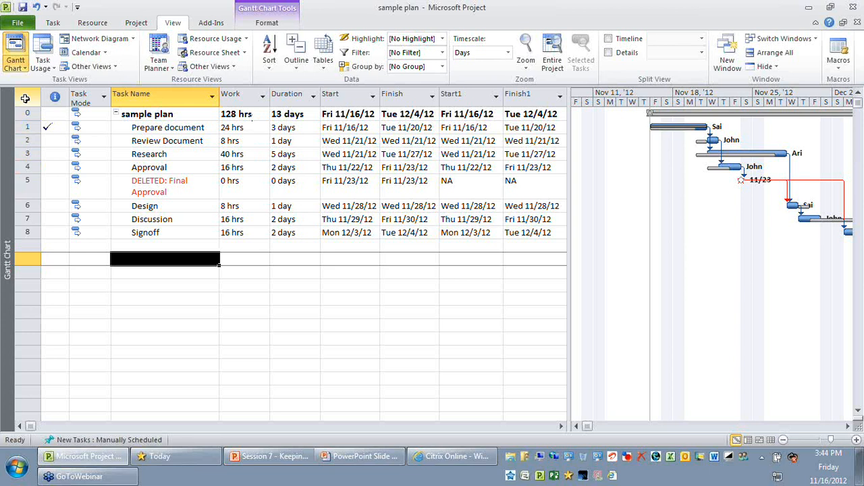
pyautogui.click(25, 98)
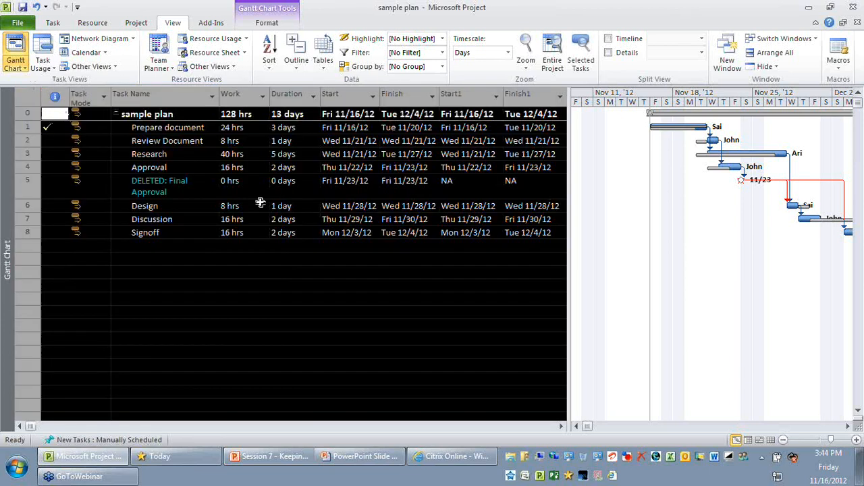
pyautogui.moveTo(571, 236); pyautogui.dragTo(551, 235)
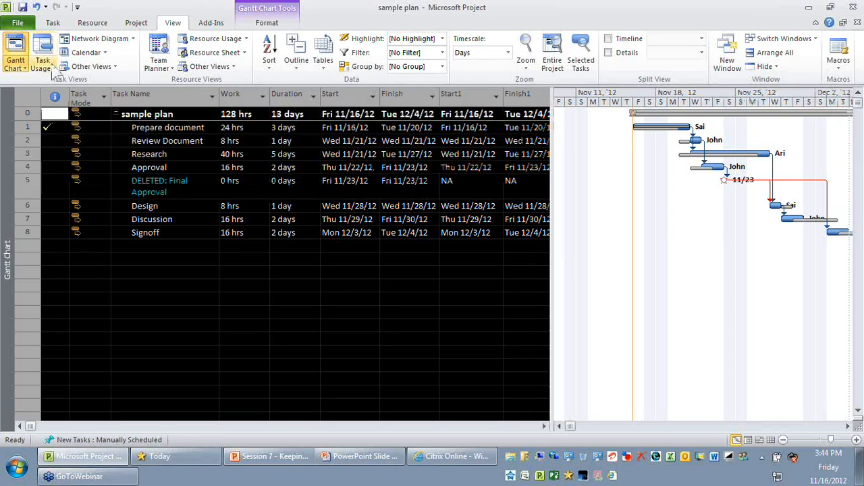
pyautogui.click(118, 68)
pyautogui.click(111, 169)
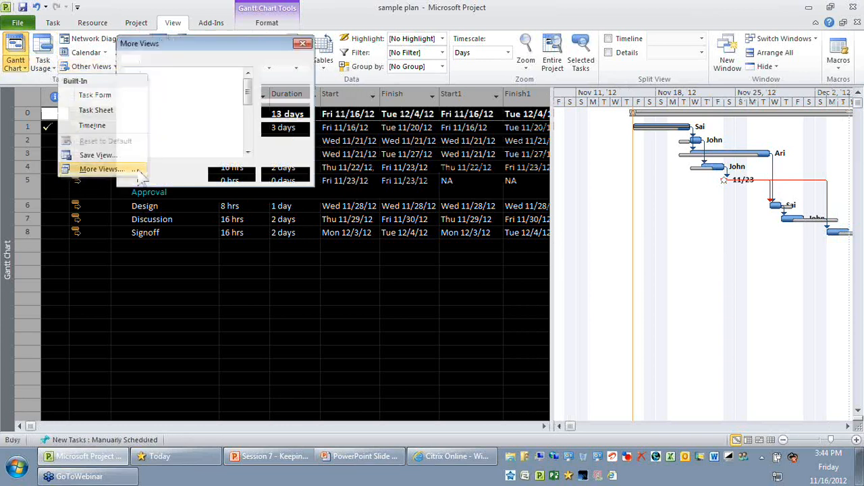
pyautogui.click(192, 145)
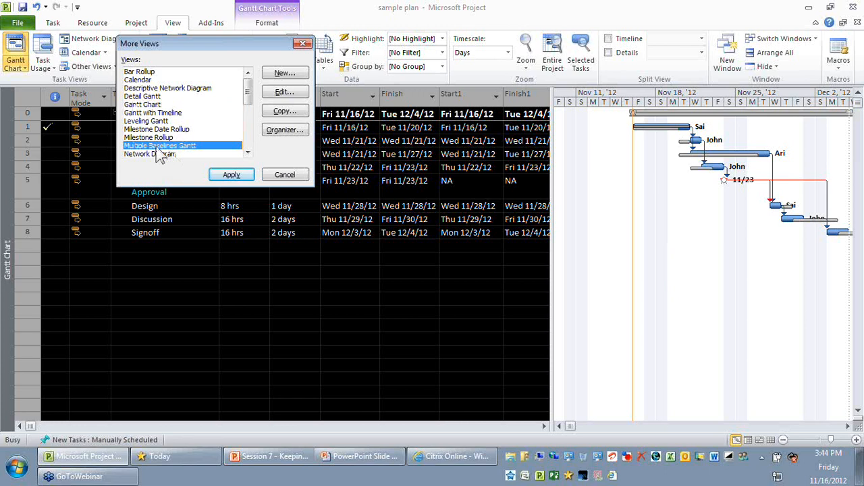
pyautogui.click(245, 179)
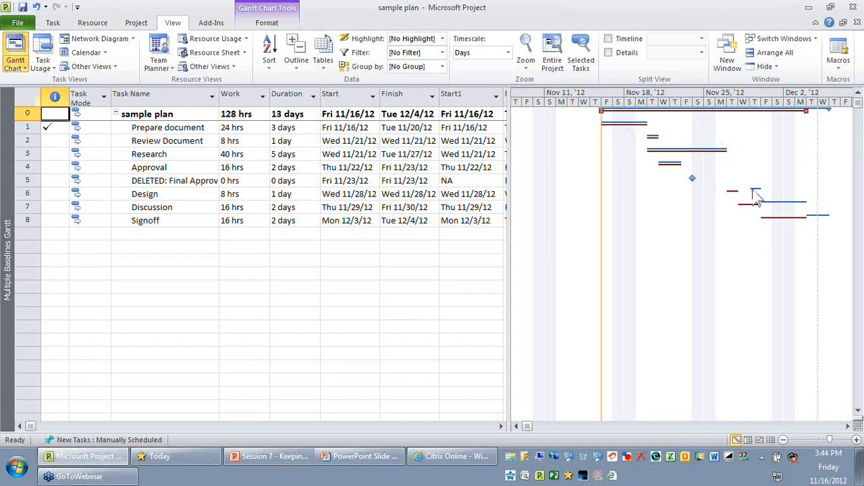
pyautogui.moveTo(757, 198)
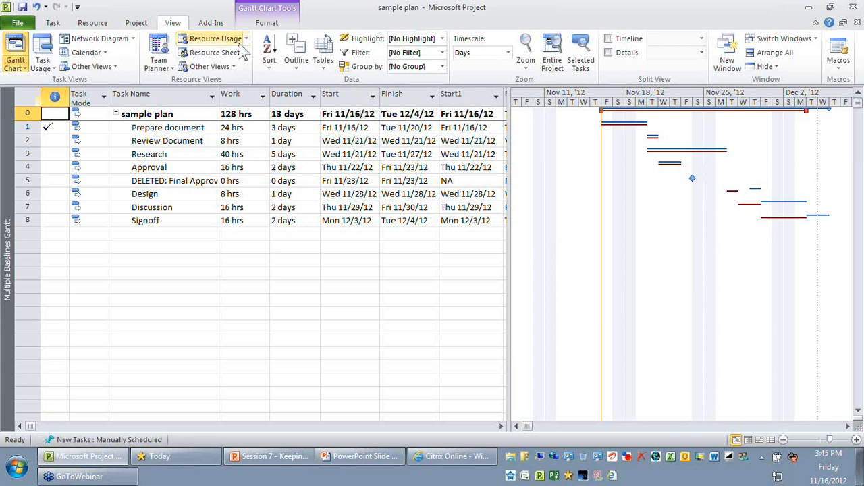
# Apply the Baseline table to the Multiple Baselines Gantt view in place of the Entry table
pyautogui.click(323, 54)
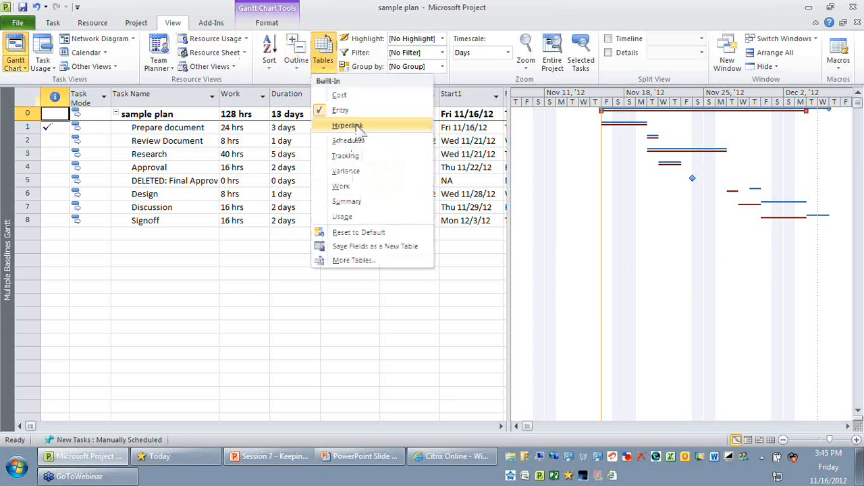
pyautogui.click(375, 110)
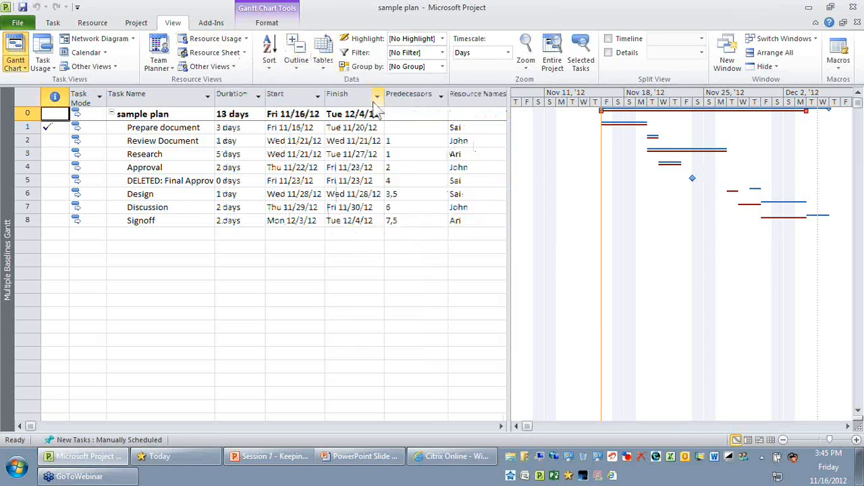
pyautogui.click(323, 54)
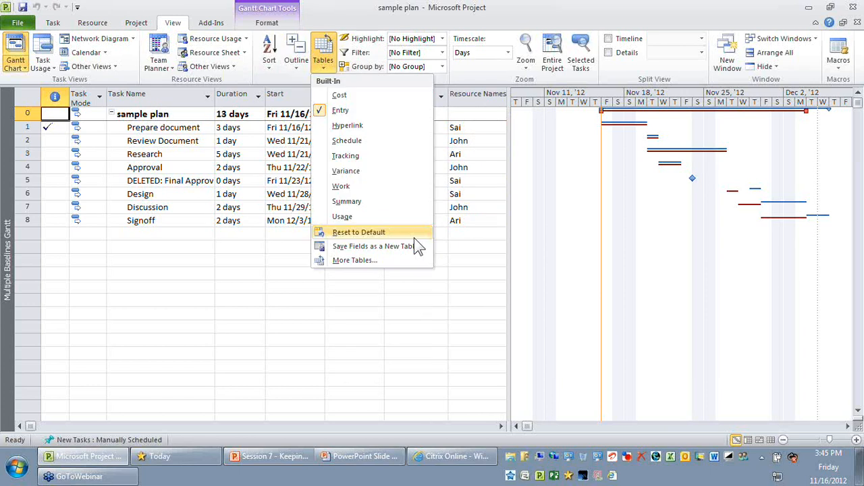
pyautogui.click(396, 259)
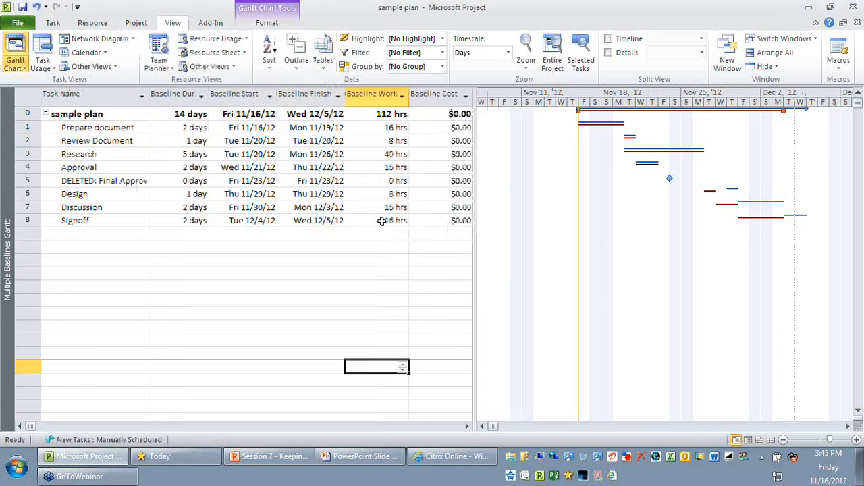
# Copy the Baseline task table and name the copy Baseline1
pyautogui.click(323, 60)
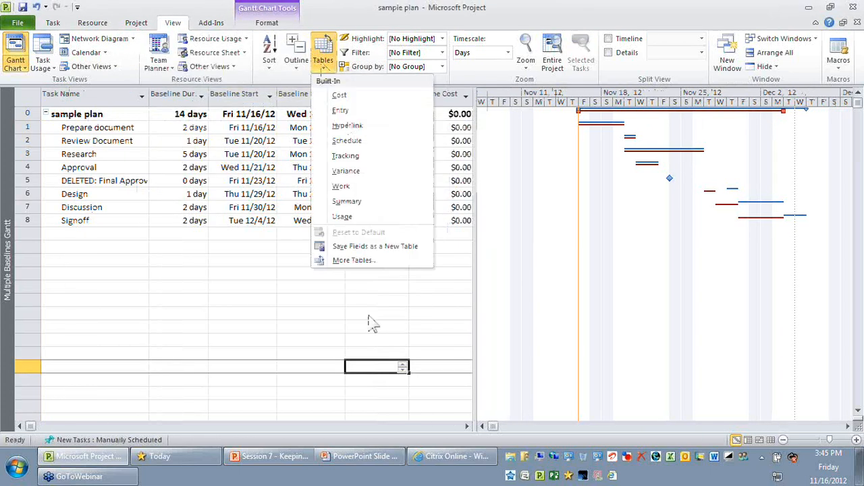
pyautogui.click(360, 263)
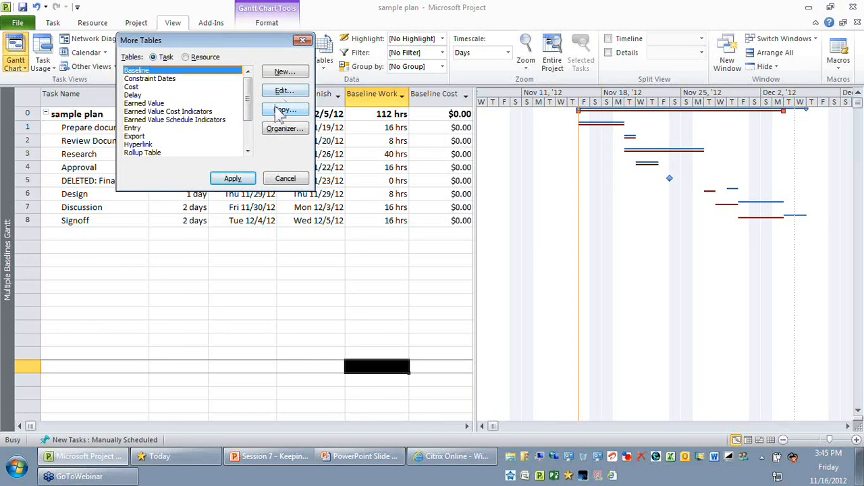
pyautogui.click(277, 110)
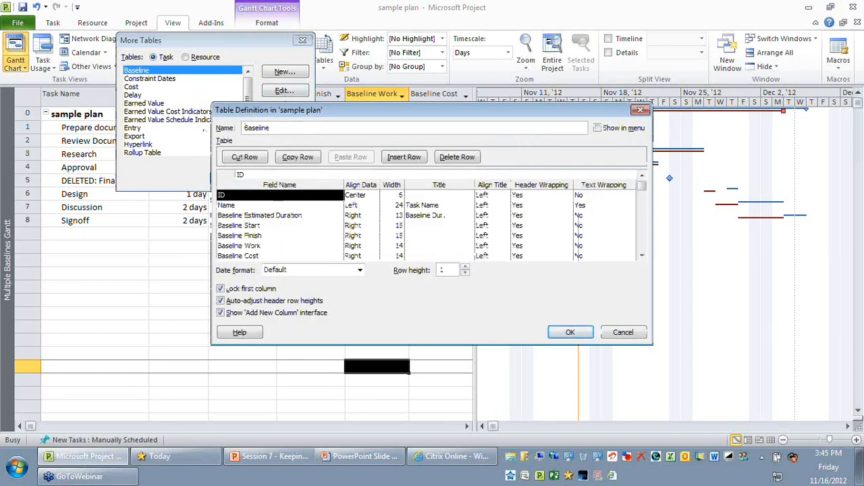
pyautogui.click(308, 125)
pyautogui.write('1')
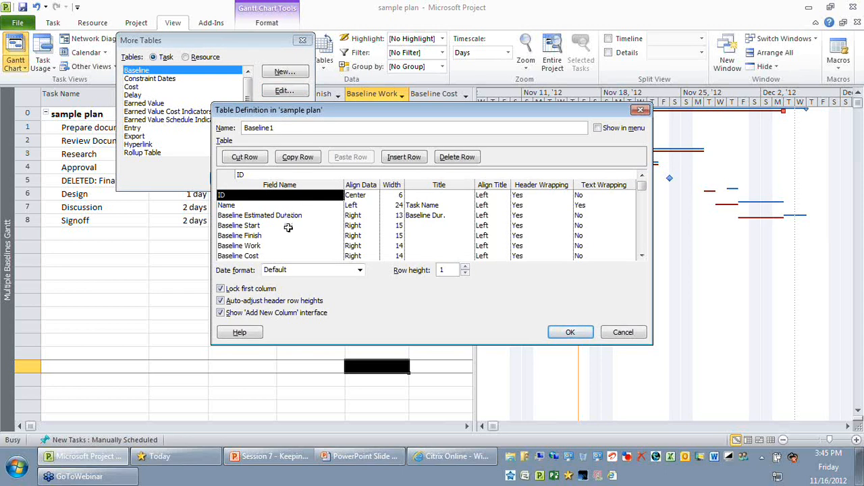
# Replace the Baseline Estimated Duration field in the Baseline1 table definition with Baseline1 Duration
pyautogui.click(288, 226)
pyautogui.click(302, 214)
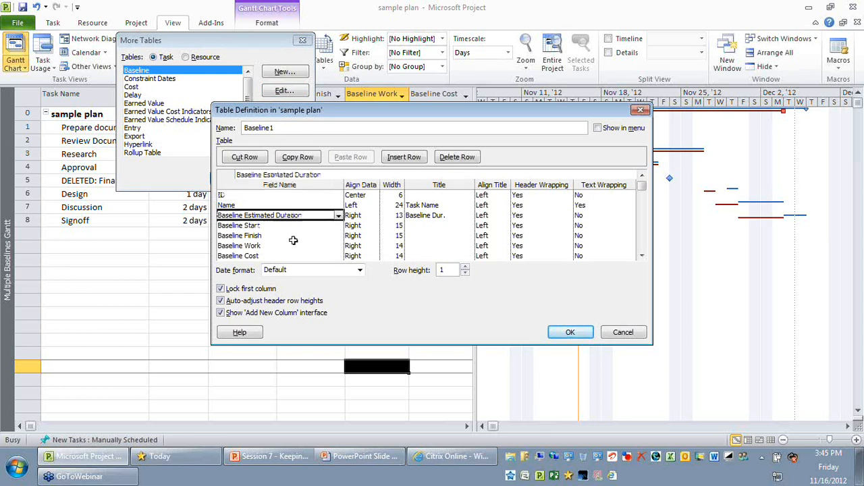
pyautogui.click(320, 226)
pyautogui.click(318, 235)
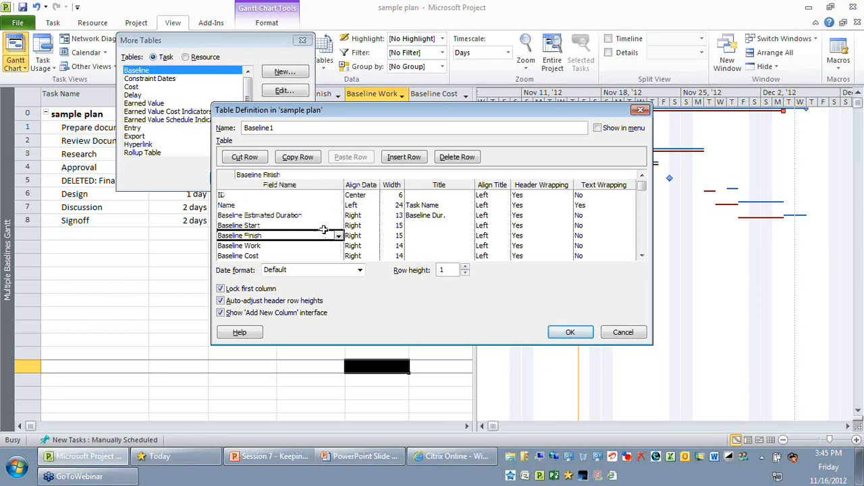
pyautogui.click(322, 216)
pyautogui.write('Baseline')
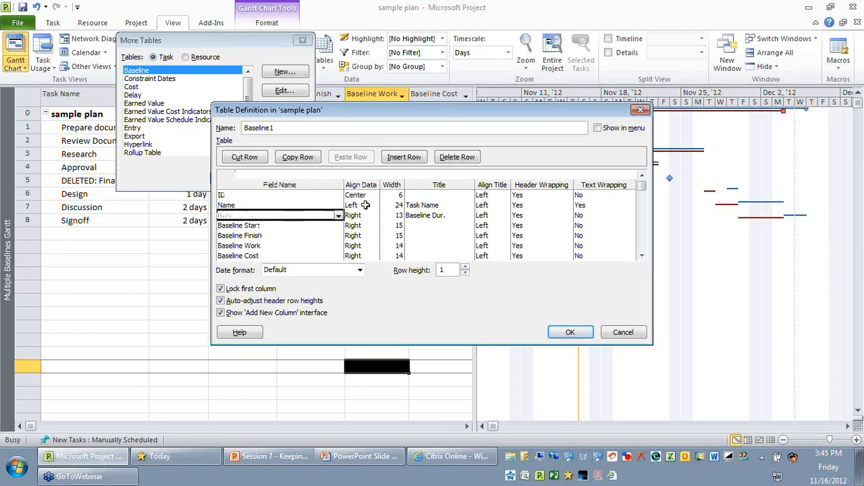
pyautogui.press('BackSpace')
pyautogui.press('BackSpace')
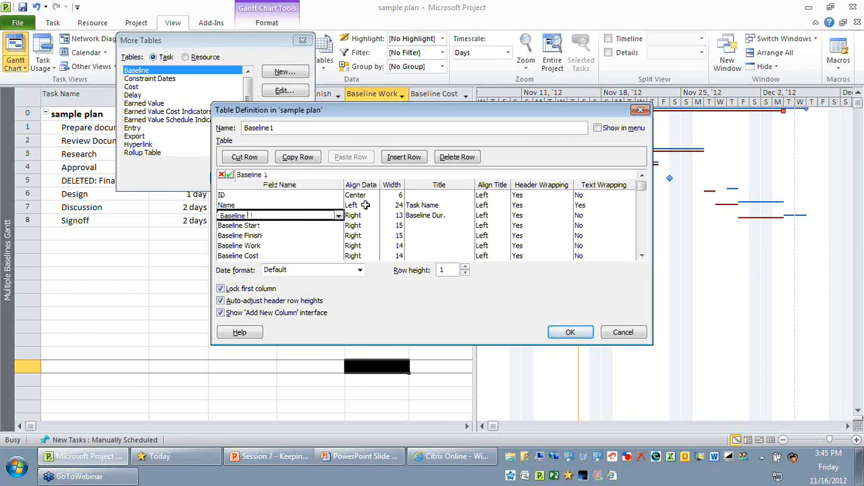
pyautogui.write('1 Duration')
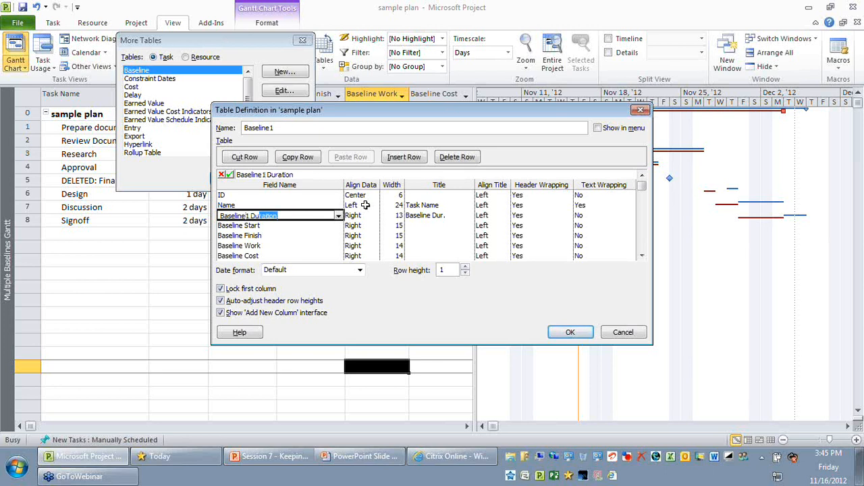
pyautogui.press('Return')
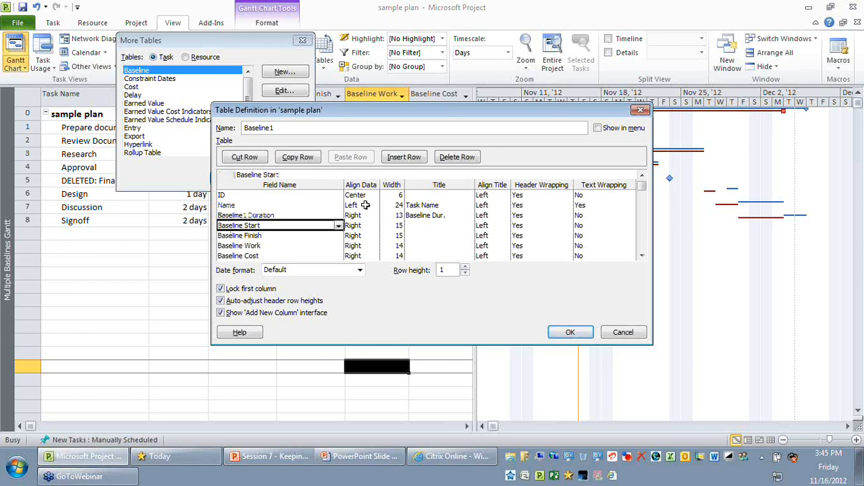
# Replace the Baseline Start and Baseline Finish fields with Baseline1 Start and Baseline1 Finish in the table definition
pyautogui.write('Baseline')
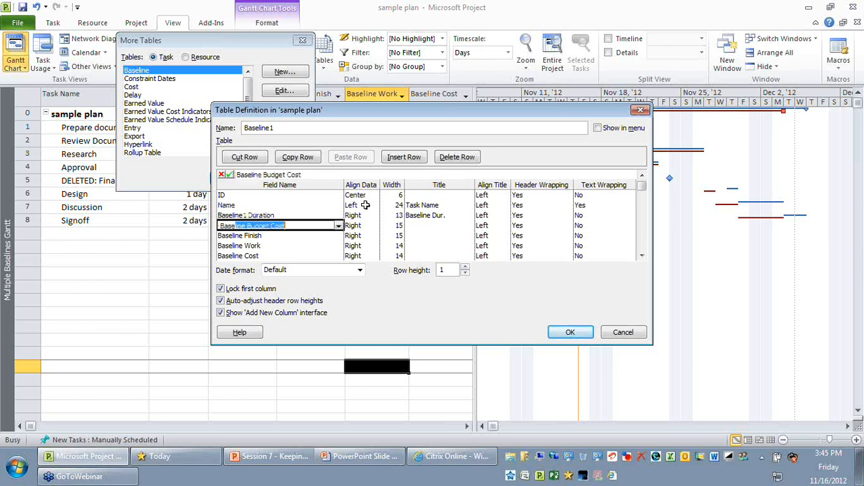
pyautogui.write('1 Start')
pyautogui.press('Return')
pyautogui.write('Baseline1 F')
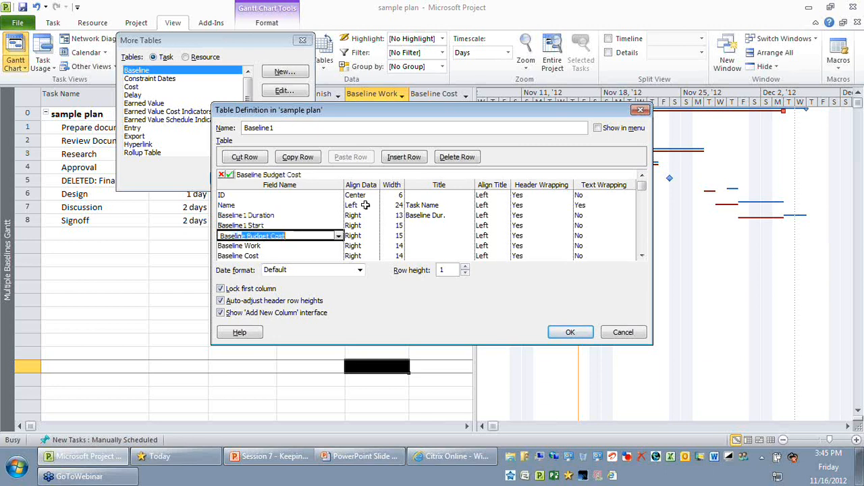
pyautogui.press('Return')
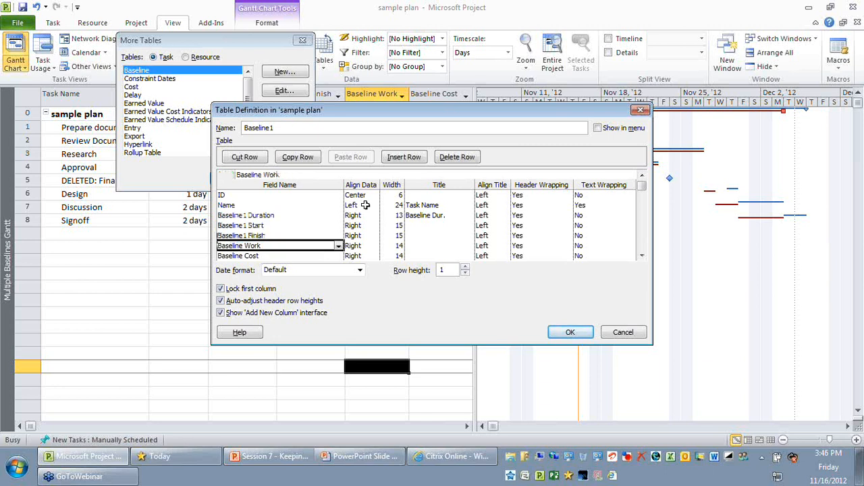
# Replace the Baseline Work and Baseline Cost fields with Baseline1 Work and Baseline1 Cost in the table definition
pyautogui.write('Baseline1')
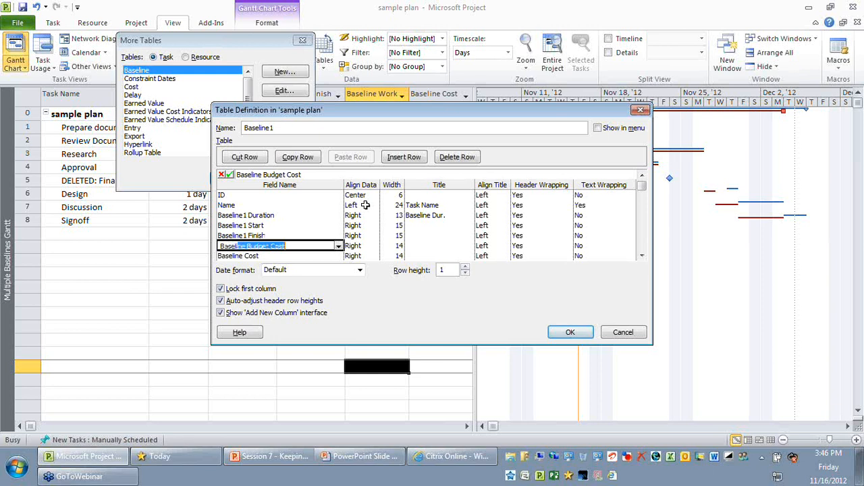
pyautogui.write(' Work')
pyautogui.press('Return')
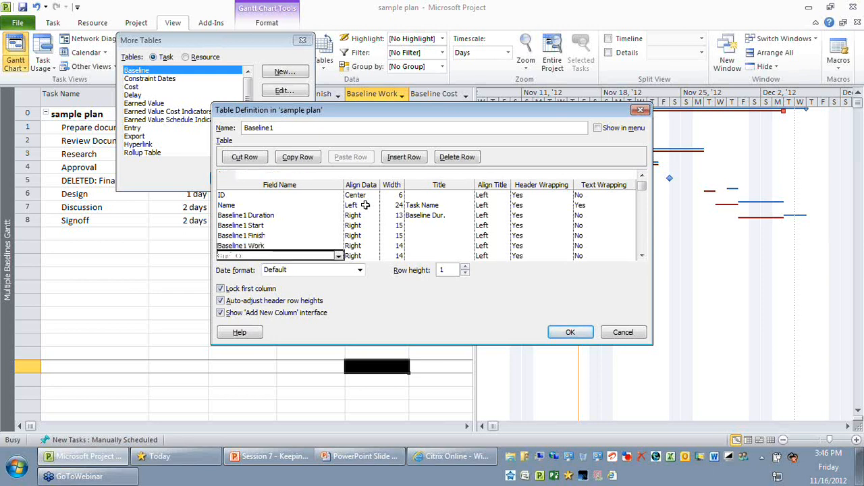
pyautogui.write('Baseline1 Cost')
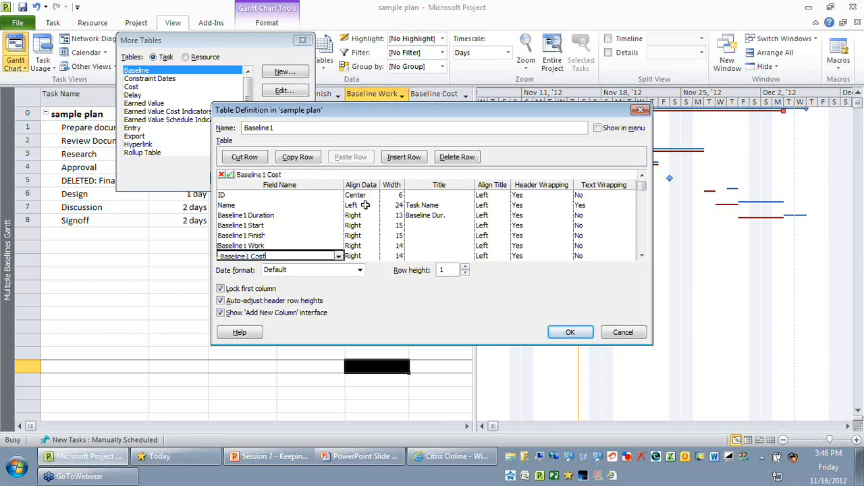
pyautogui.press('Return')
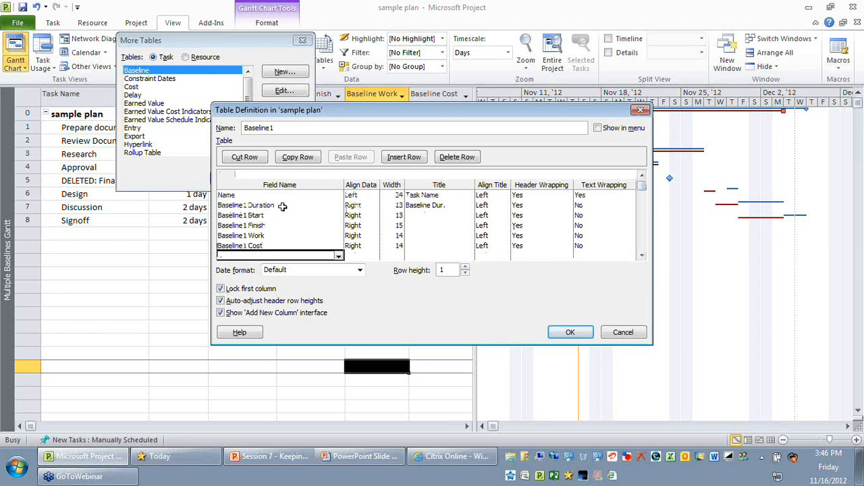
# Clear the custom title of the Baseline1 Duration field in the table definition
pyautogui.click(282, 206)
pyautogui.click(462, 207)
pyautogui.press('Delete')
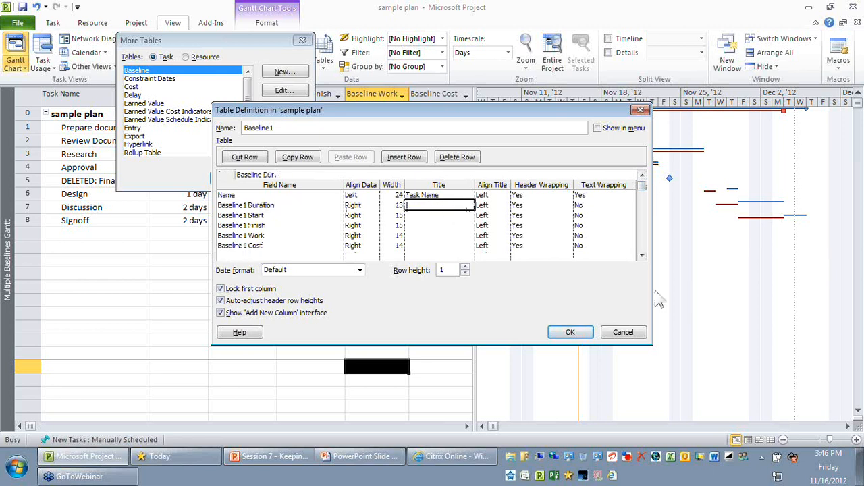
pyautogui.click(427, 196)
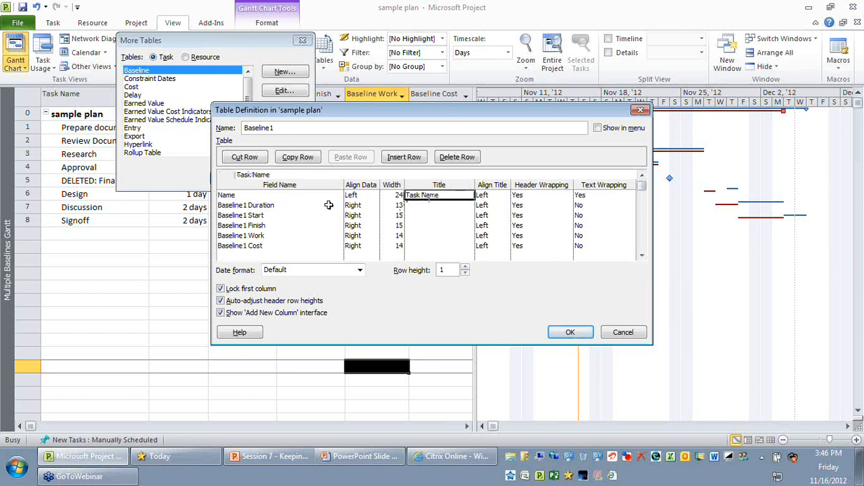
pyautogui.click(308, 199)
pyautogui.click(295, 256)
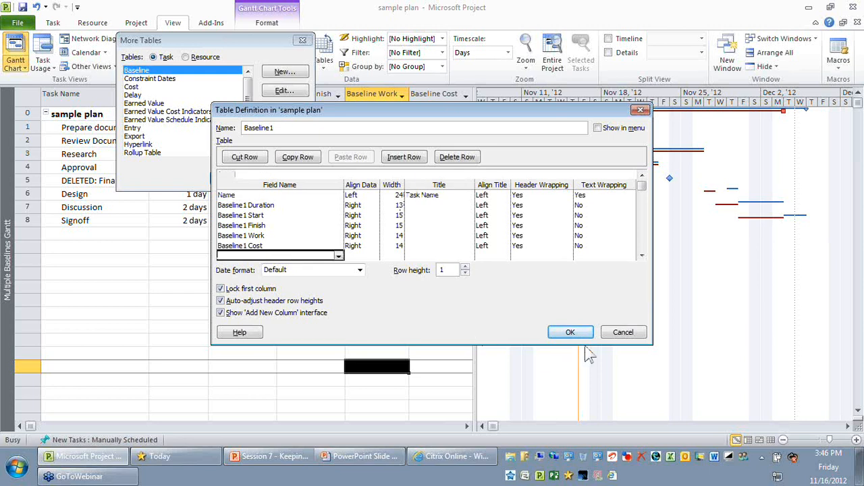
# Save the Baseline1 table definition and apply the table to the Multiple Baselines Gantt view
pyautogui.click(571, 332)
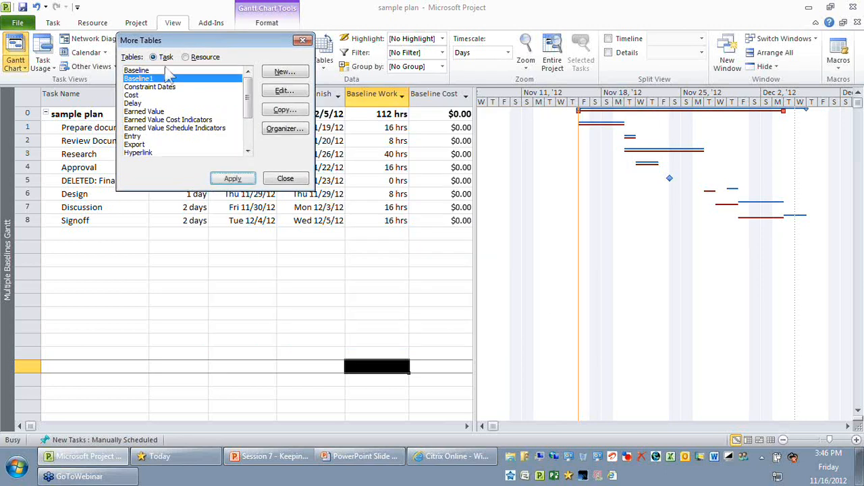
pyautogui.click(239, 179)
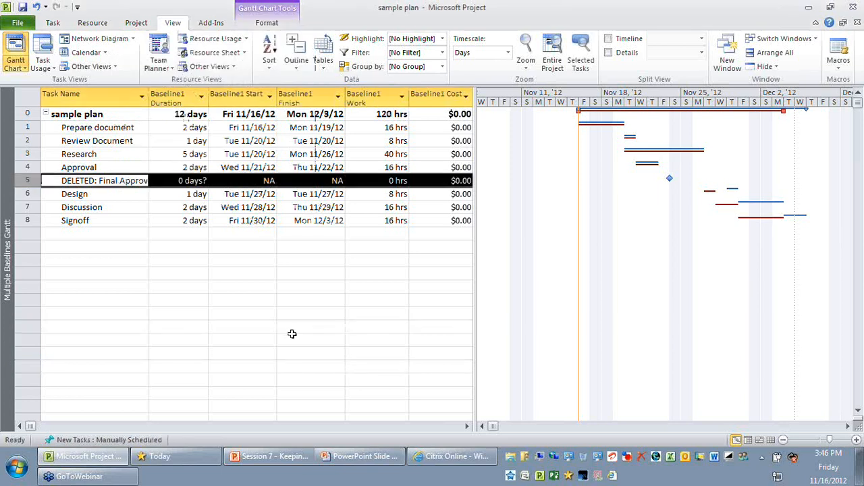
pyautogui.click(314, 341)
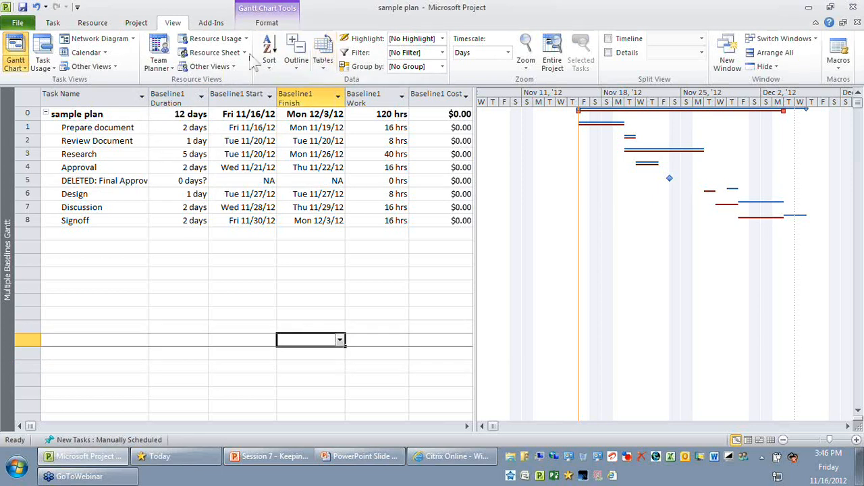
# Review the baseline slots offered for the sample plan in Set Baseline, and close the dialog without saving a baseline
pyautogui.click(137, 23)
pyautogui.click(300, 61)
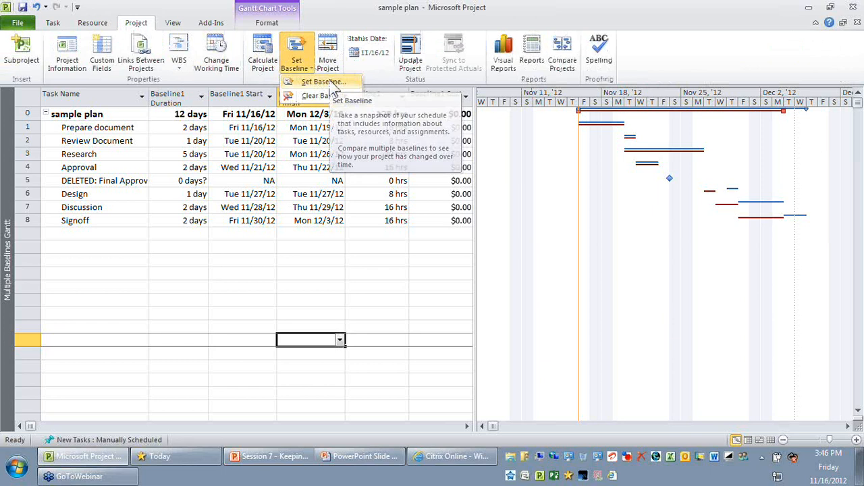
pyautogui.click(322, 82)
pyautogui.click(435, 154)
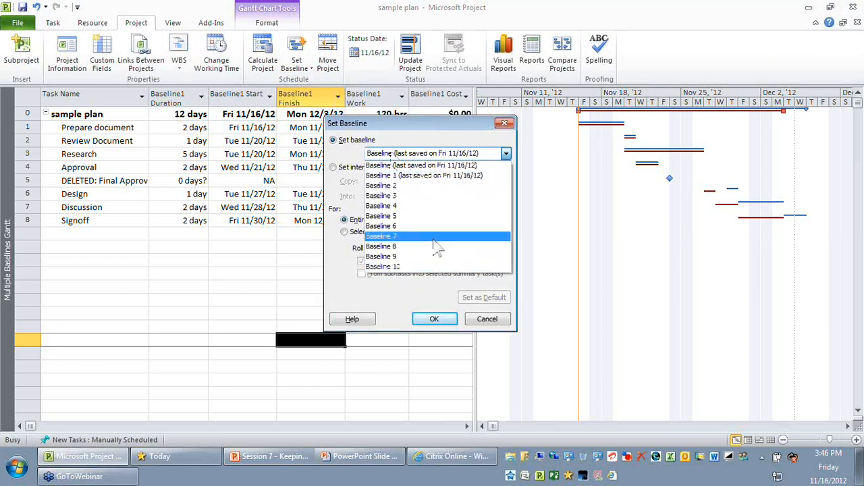
pyautogui.click(457, 162)
pyautogui.click(504, 122)
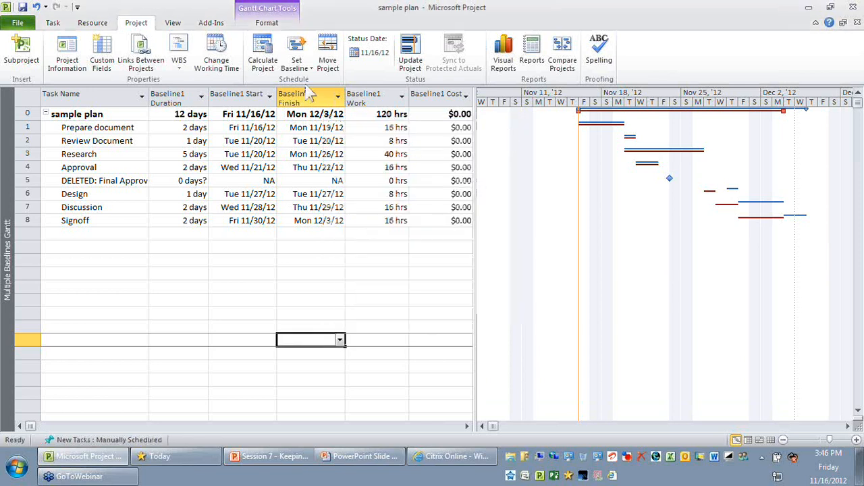
# Clear the Baseline 1 plan for the entire project
pyautogui.click(304, 70)
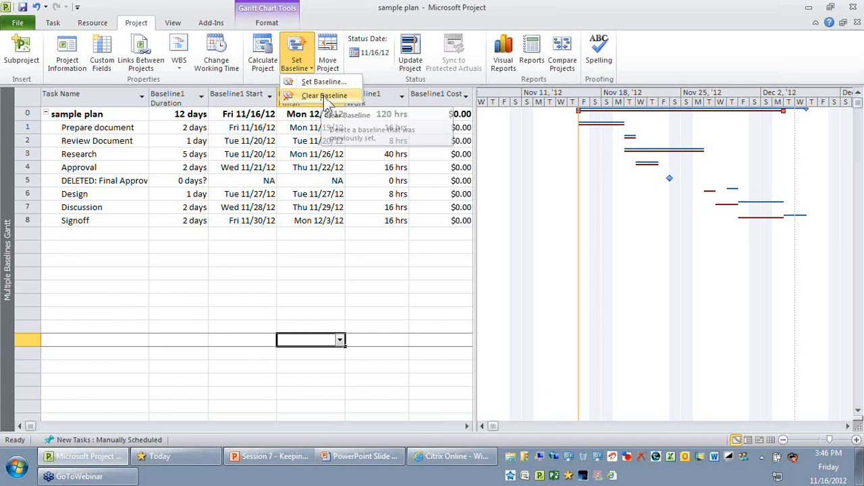
pyautogui.click(325, 97)
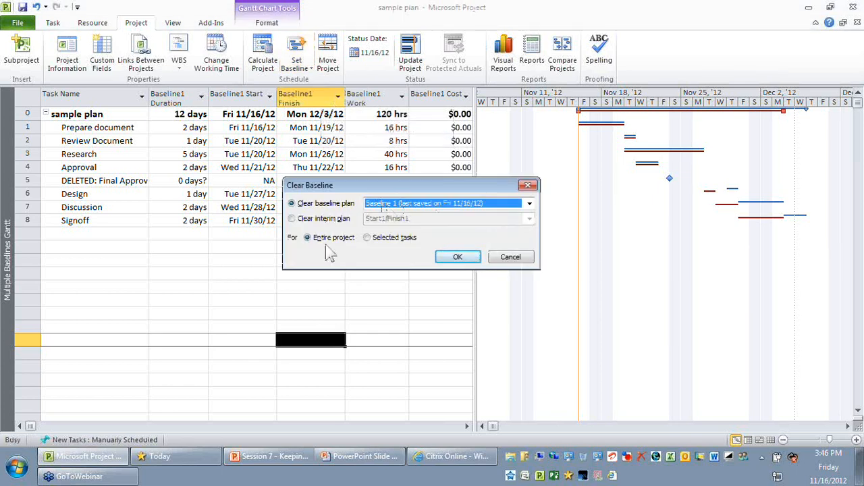
pyautogui.click(457, 259)
pyautogui.click(377, 314)
# Check the Baseline1 columns from Duration through Cost for all tasks in the table
pyautogui.click(179, 88)
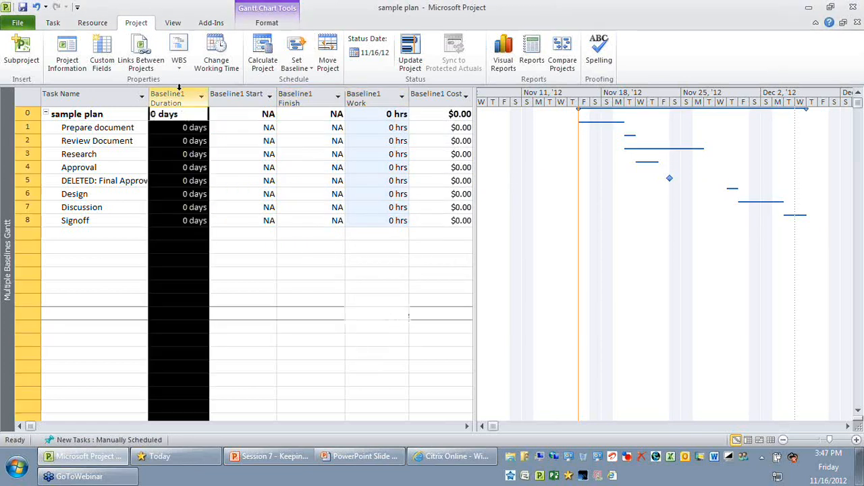
pyautogui.moveTo(179, 88); pyautogui.dragTo(439, 95)
pyautogui.click(376, 287)
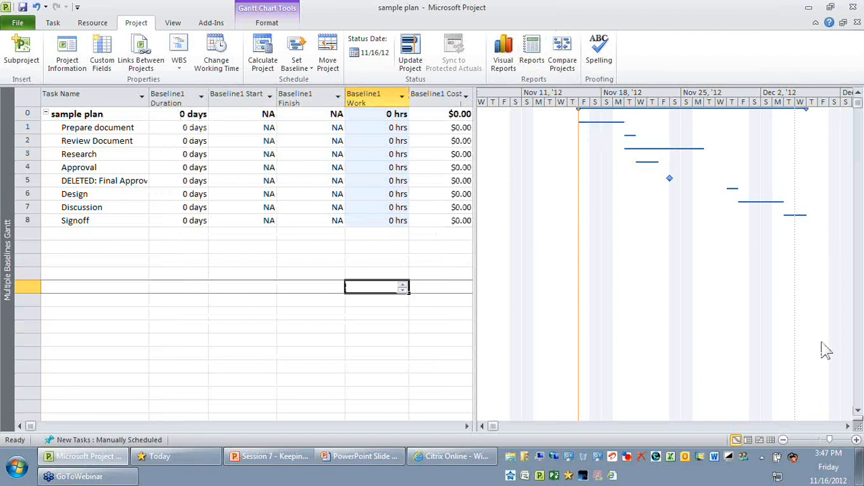
# Switch to the PowerPoint slide show and reveal the "Prepare for first baseline" points on viewing and setting the baseline
pyautogui.click(396, 457)
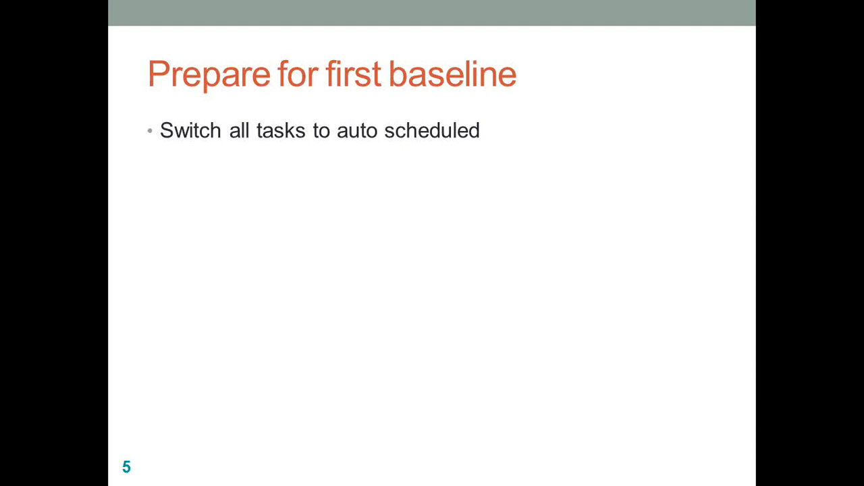
pyautogui.press('Right')
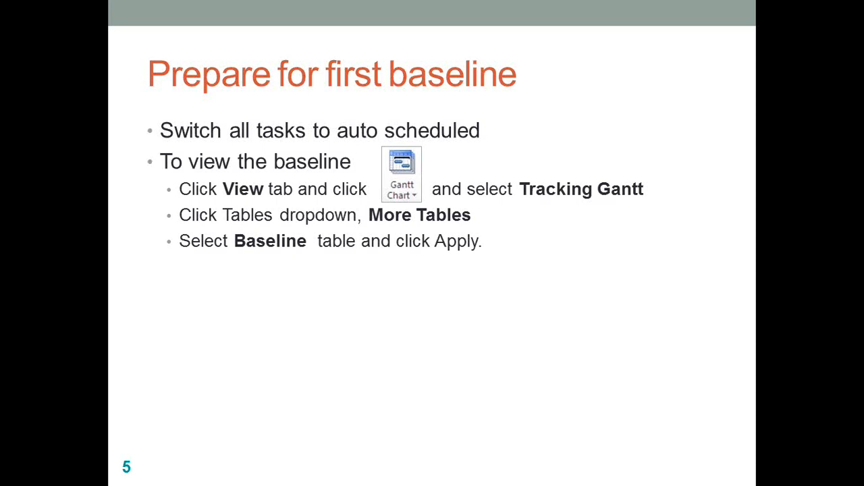
pyautogui.press('Right')
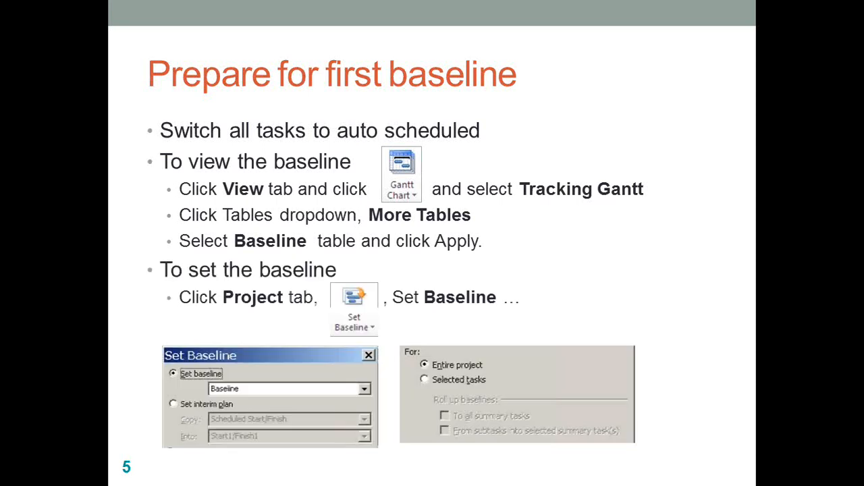
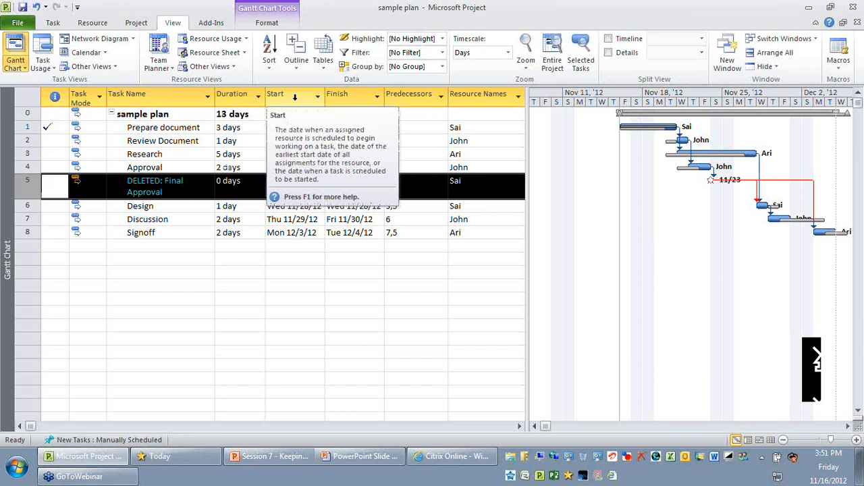
# Check the Start and Finish dates of the DELETED: Final Approval task and the Design, Discussion and Signoff tasks that follow
pyautogui.click(295, 186)
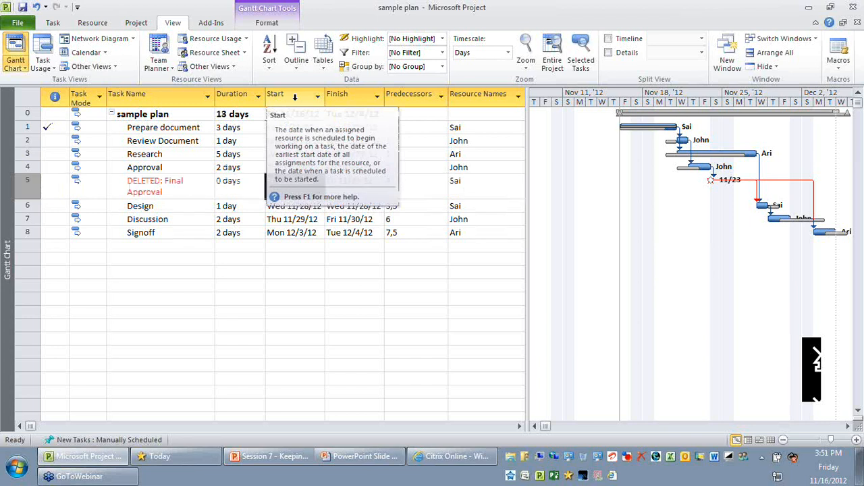
pyautogui.click(295, 97)
pyautogui.click(341, 95)
pyautogui.click(350, 184)
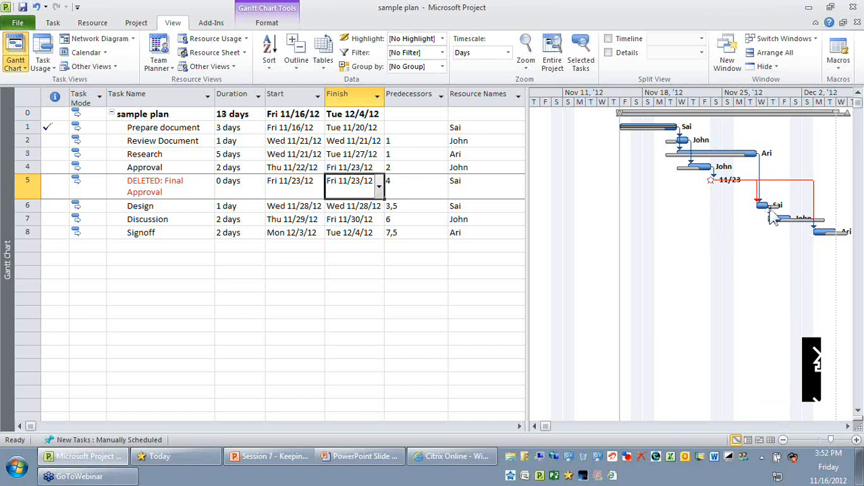
pyautogui.click(154, 209)
pyautogui.click(153, 221)
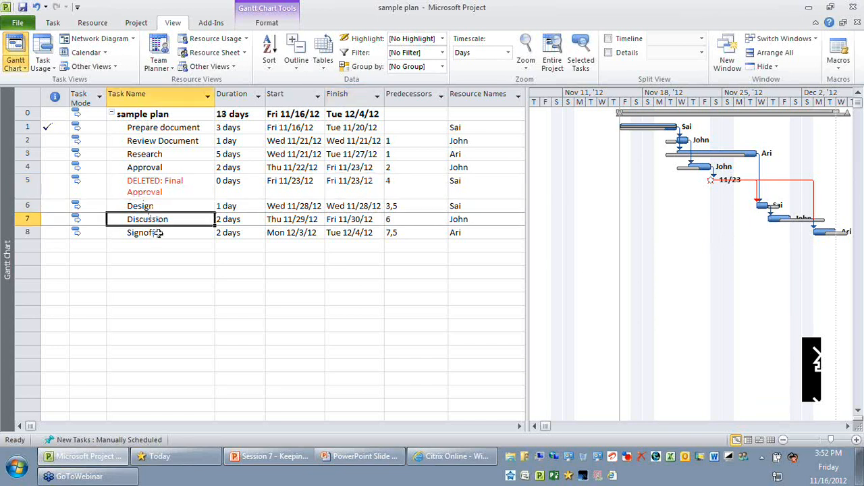
pyautogui.click(156, 232)
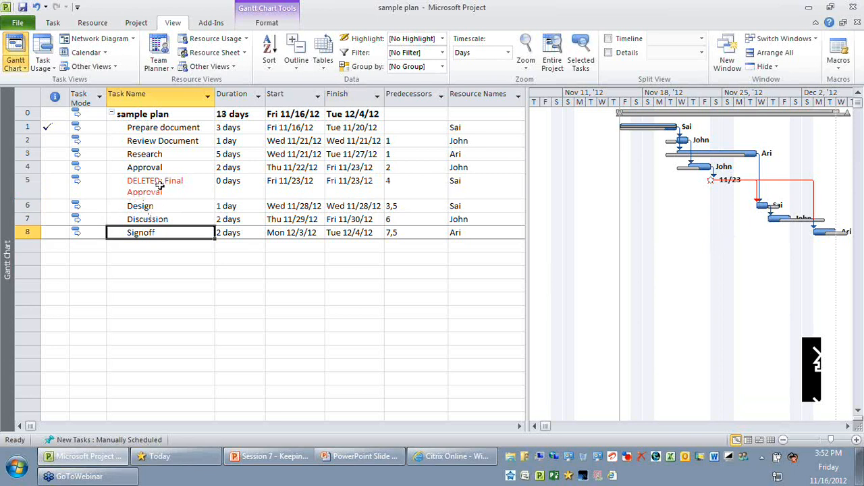
# Try a lag of -1d on the Design predecessor in the Discussion task's information, and discard the change
pyautogui.click(155, 218)
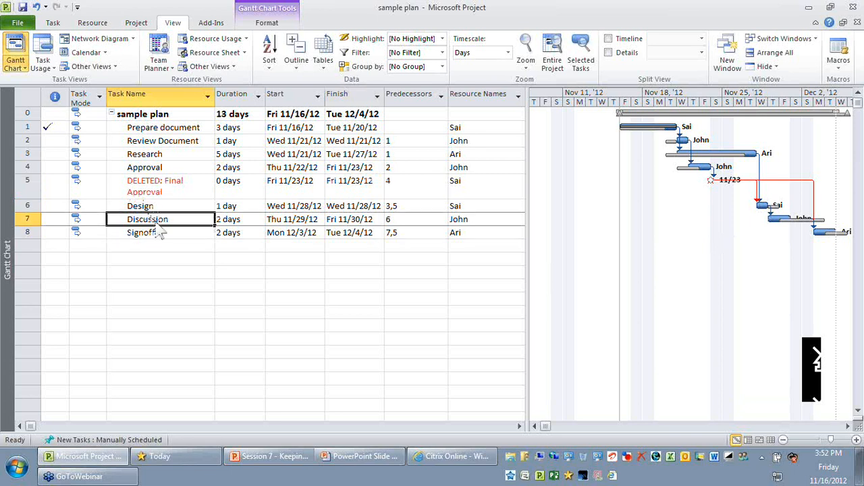
pyautogui.hotkey('shift', 'space')
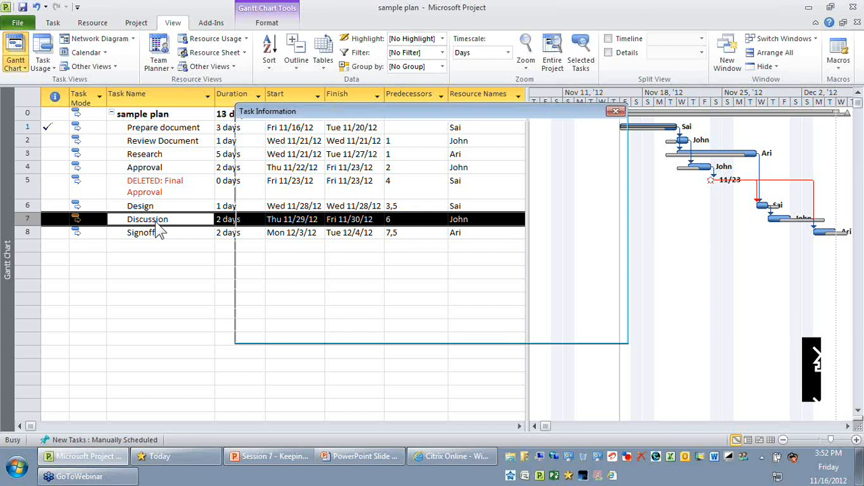
pyautogui.click(293, 127)
pyautogui.click(578, 191)
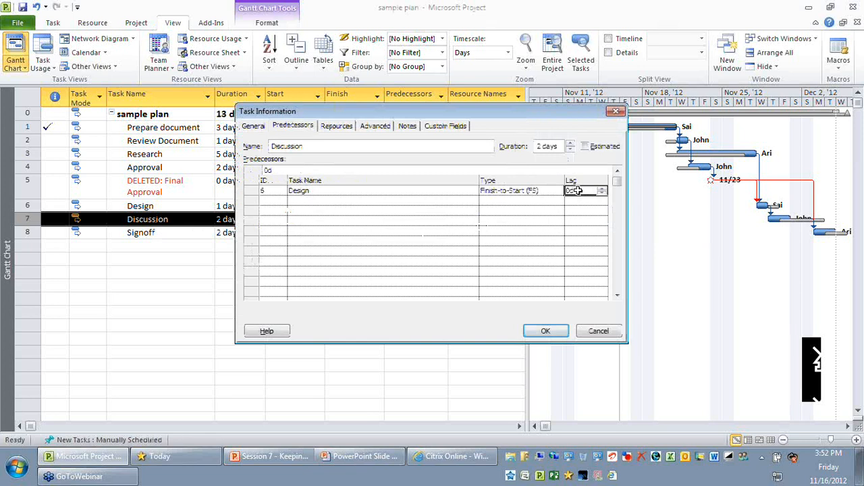
pyautogui.write('-1')
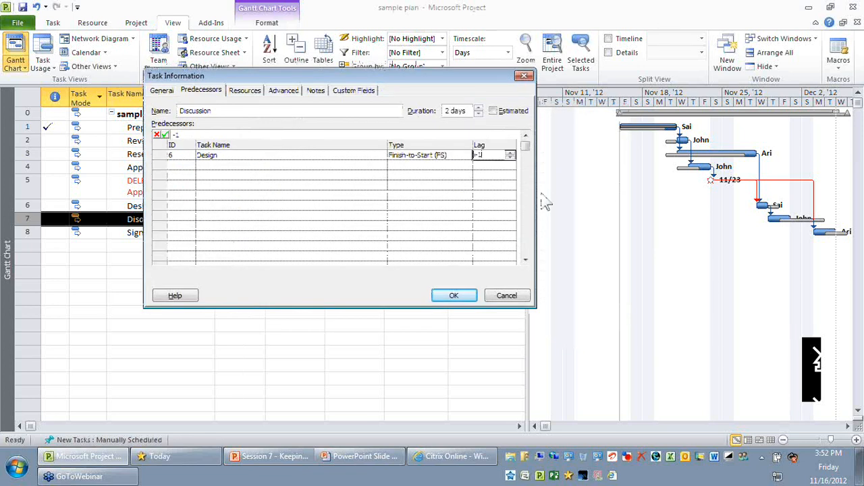
pyautogui.press('Return')
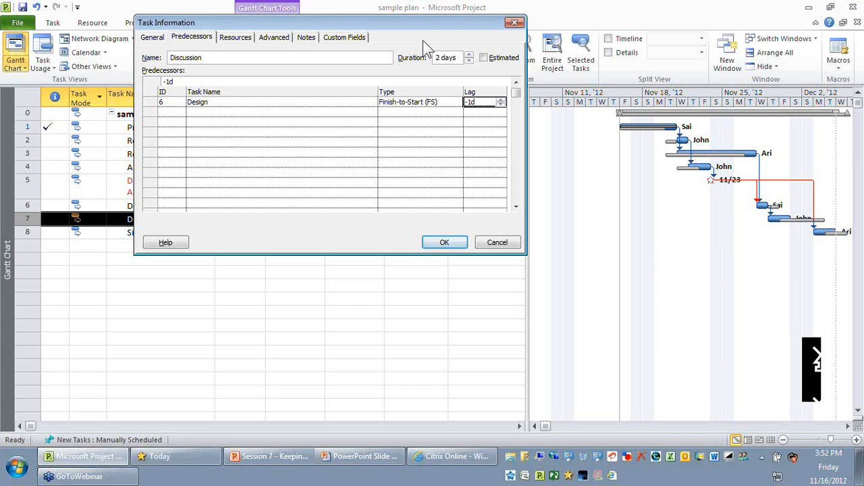
pyautogui.click(497, 243)
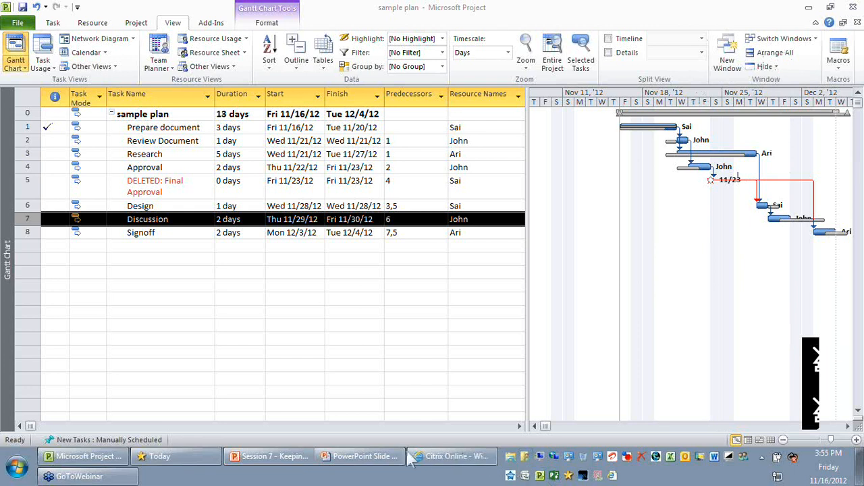
# Set the standard rate of all three work resources in the Resource Sheet to $5.00/hr
pyautogui.click(103, 457)
pyautogui.click(814, 428)
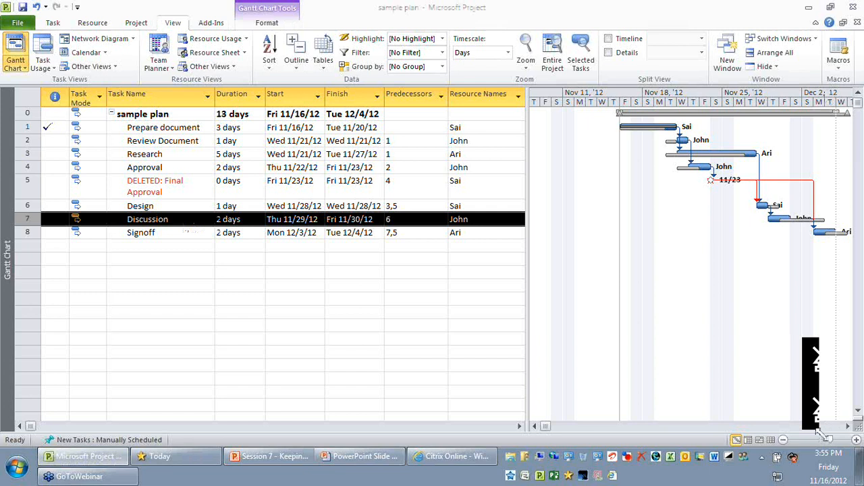
pyautogui.click(463, 236)
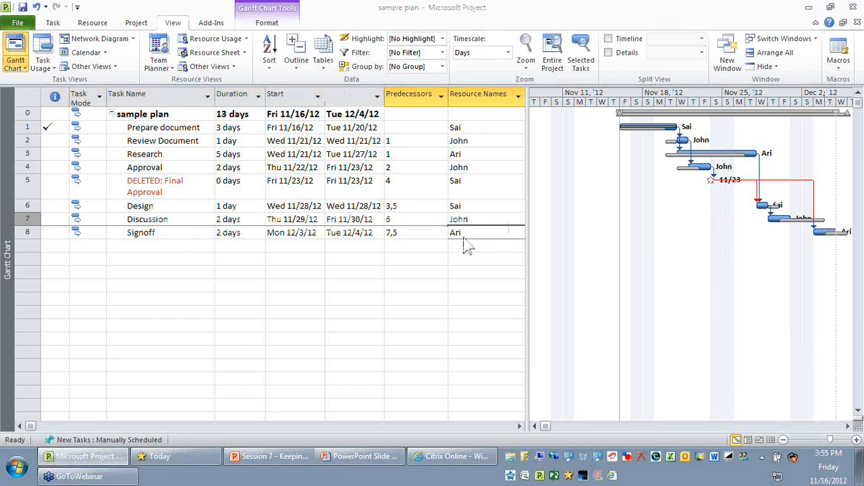
pyautogui.click(231, 57)
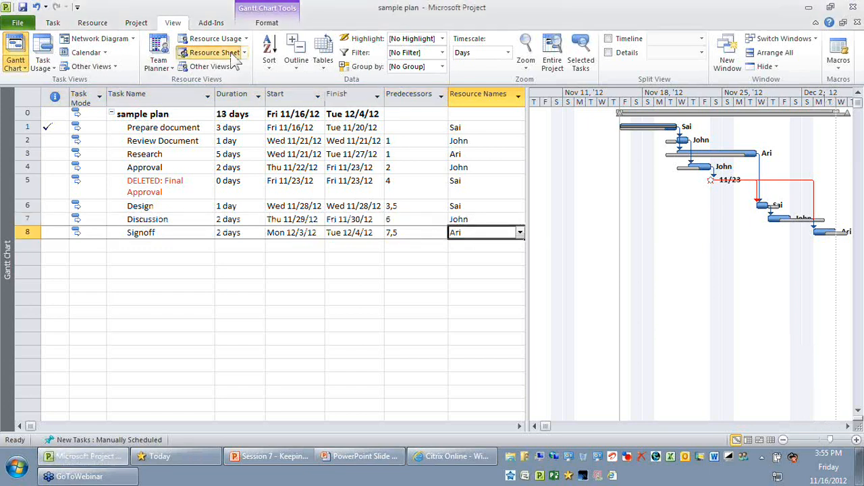
pyautogui.click(446, 106)
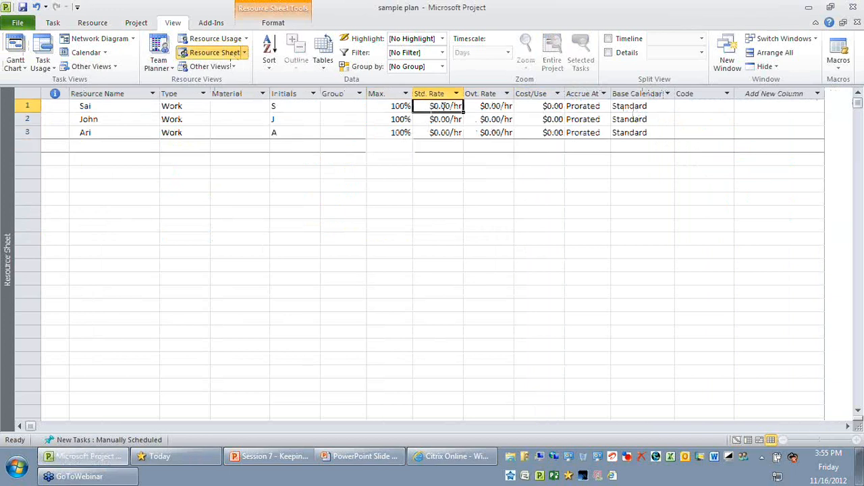
pyautogui.write('5')
pyautogui.press('Return')
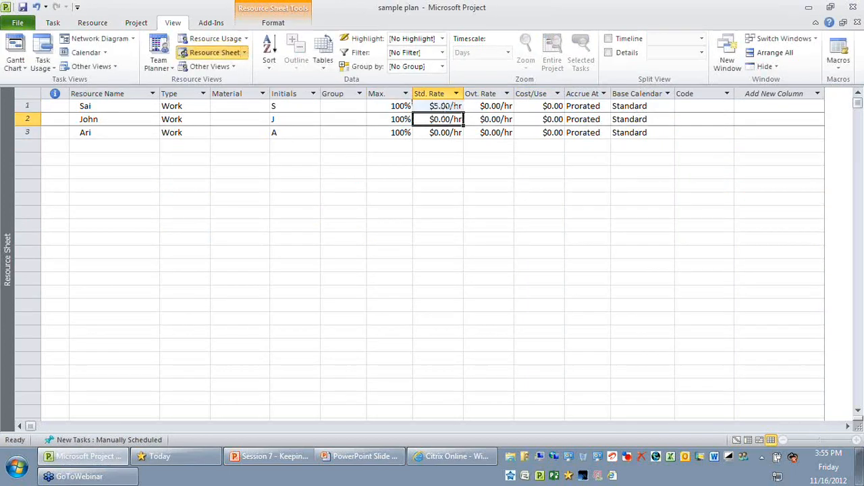
pyautogui.write('5')
pyautogui.click(443, 106)
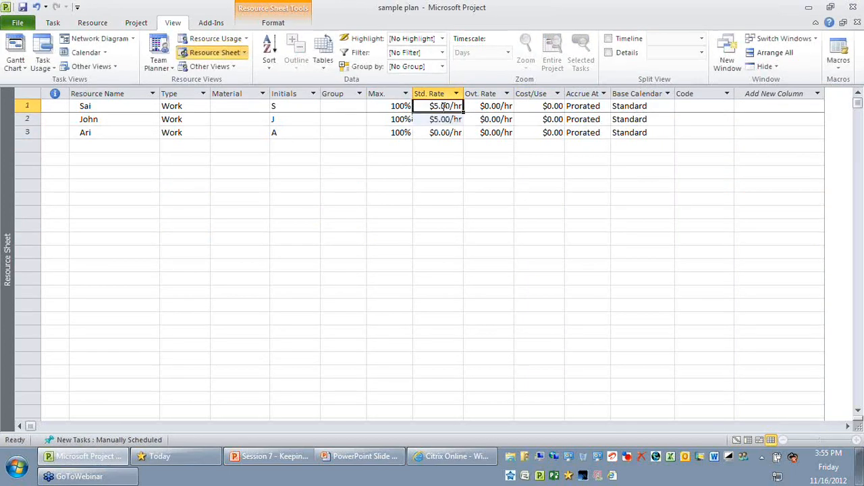
pyautogui.press('Down')
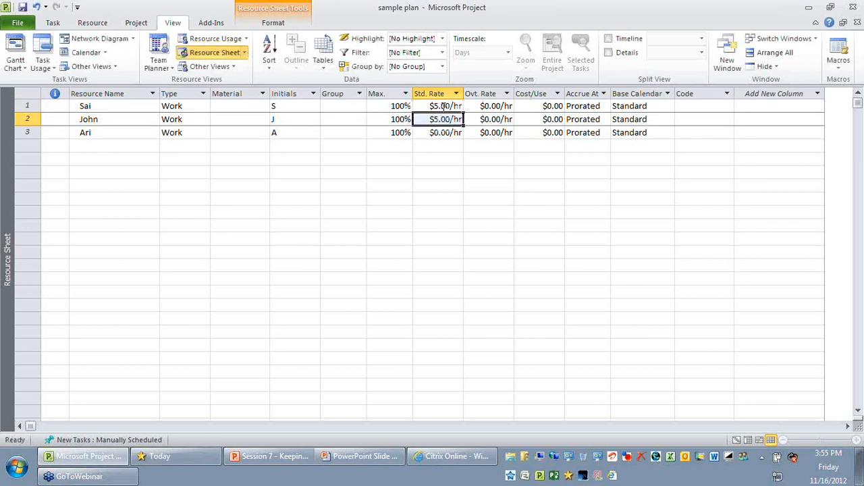
pyautogui.press('Down')
pyautogui.write('5')
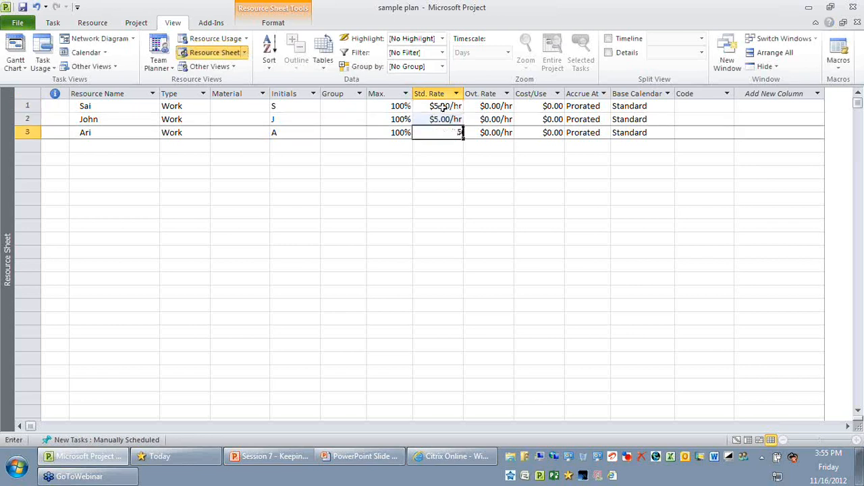
pyautogui.press('Return')
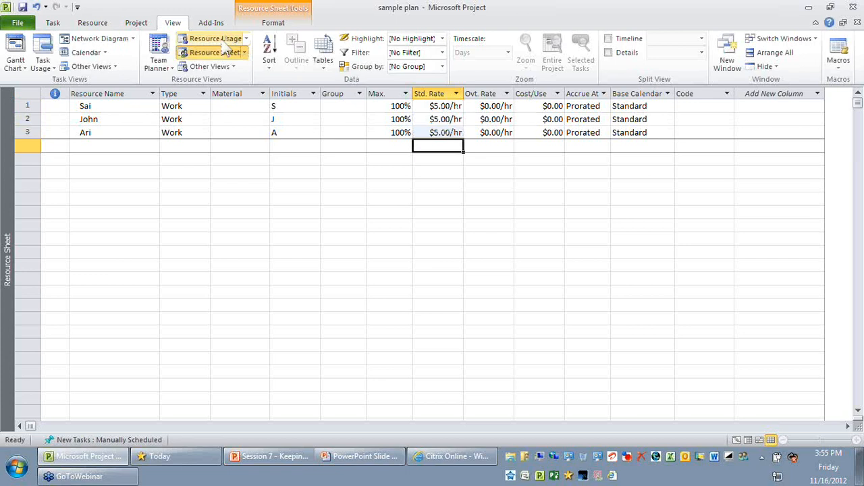
# Return to the Gantt Chart and save the Baseline for the entire project, overwriting the existing baseline data
pyautogui.click(16, 51)
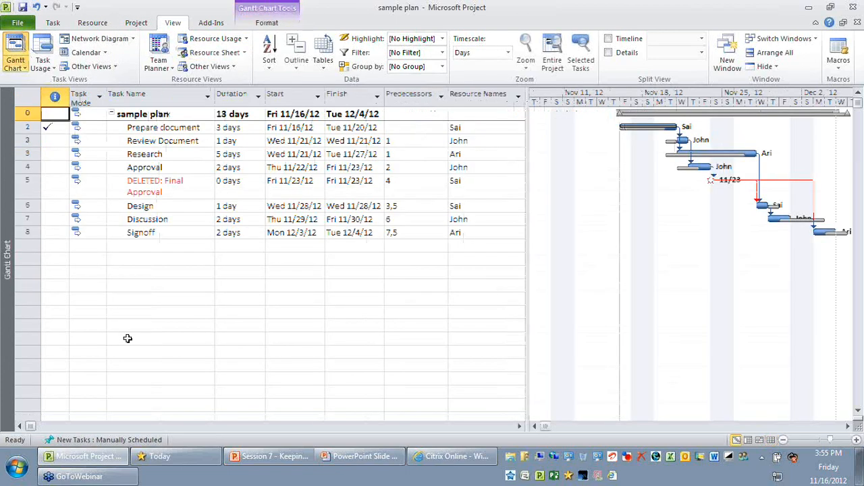
pyautogui.click(136, 23)
pyautogui.click(297, 63)
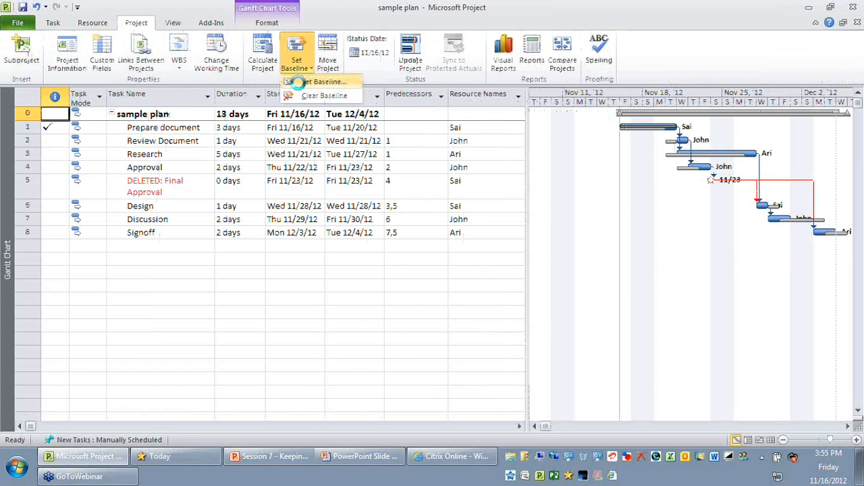
pyautogui.click(299, 83)
pyautogui.moveTo(424, 123); pyautogui.dragTo(206, 9)
pyautogui.click(212, 208)
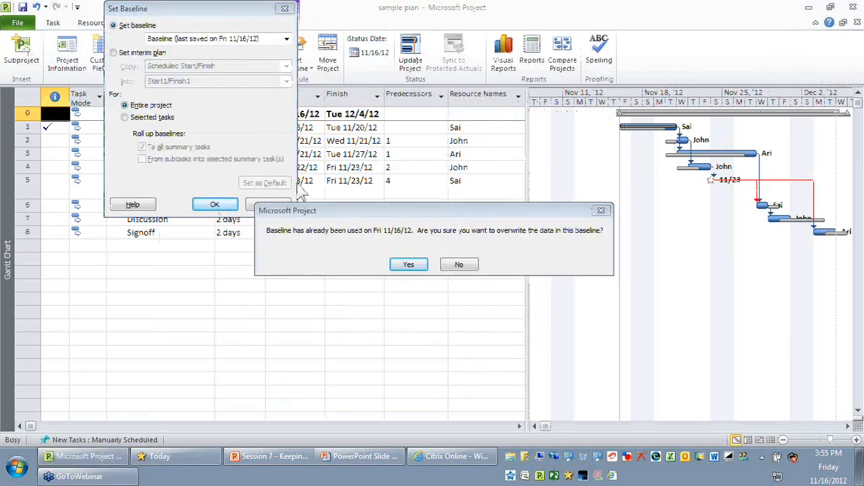
pyautogui.moveTo(375, 214); pyautogui.dragTo(295, 153)
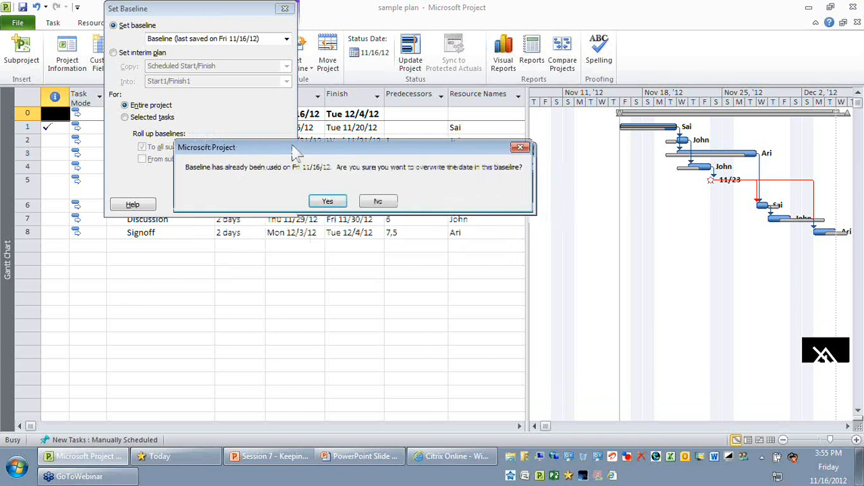
pyautogui.click(327, 201)
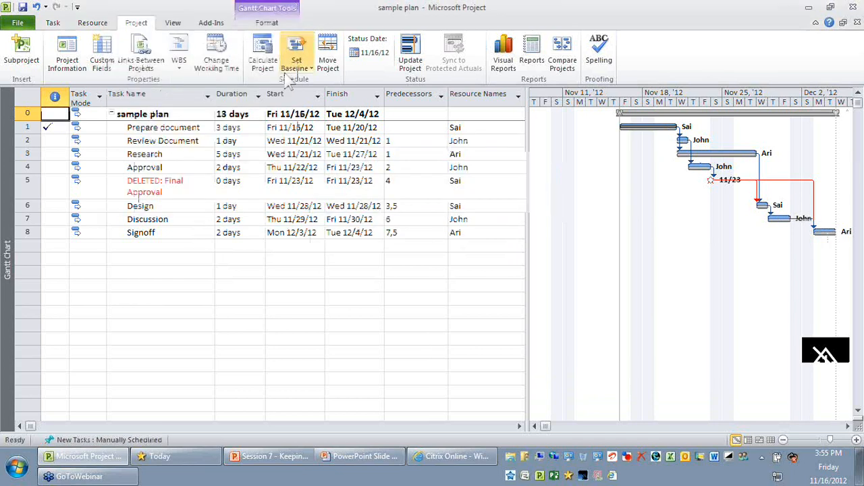
# Show the Baseline table for the tasks and examine the Prepare document and DELETED: Final Approval rows
pyautogui.click(172, 22)
pyautogui.click(323, 59)
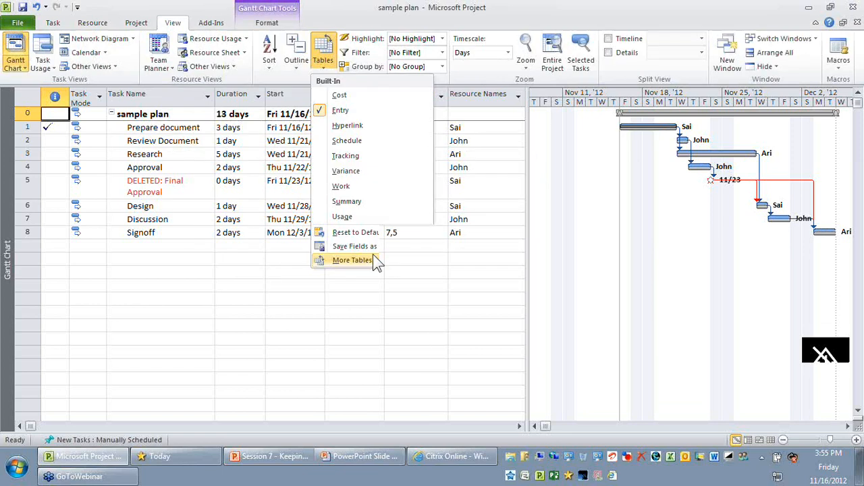
pyautogui.click(376, 261)
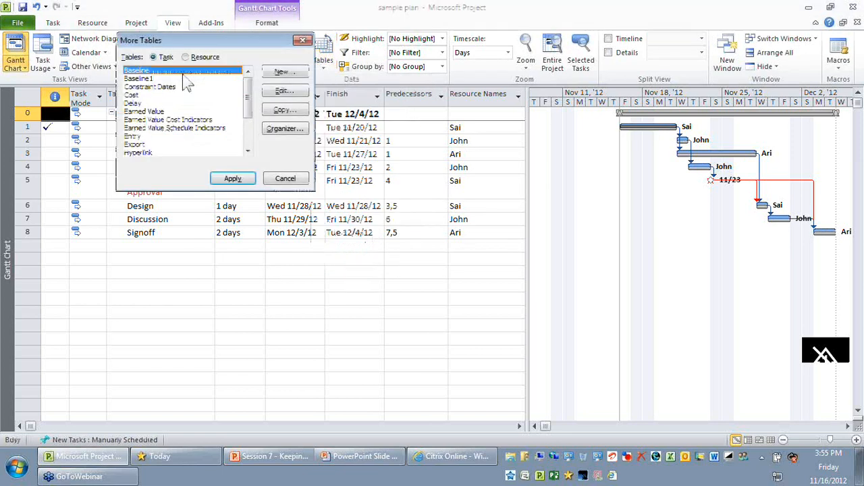
pyautogui.click(232, 178)
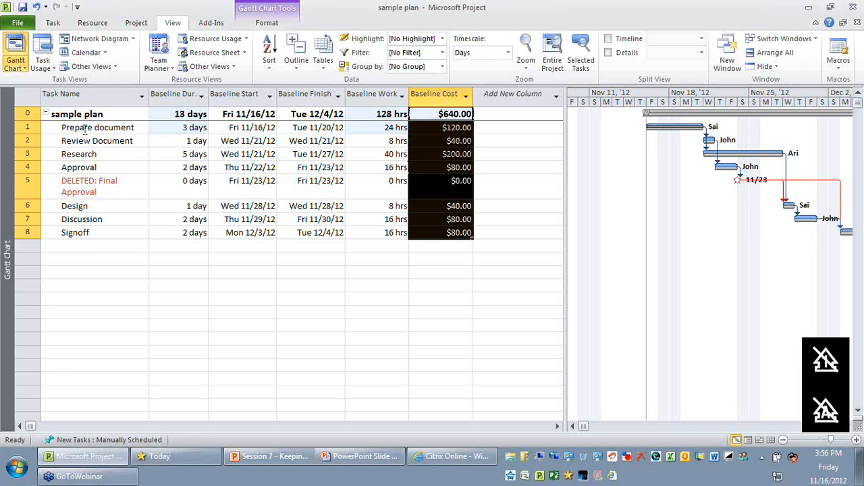
pyautogui.click(85, 129)
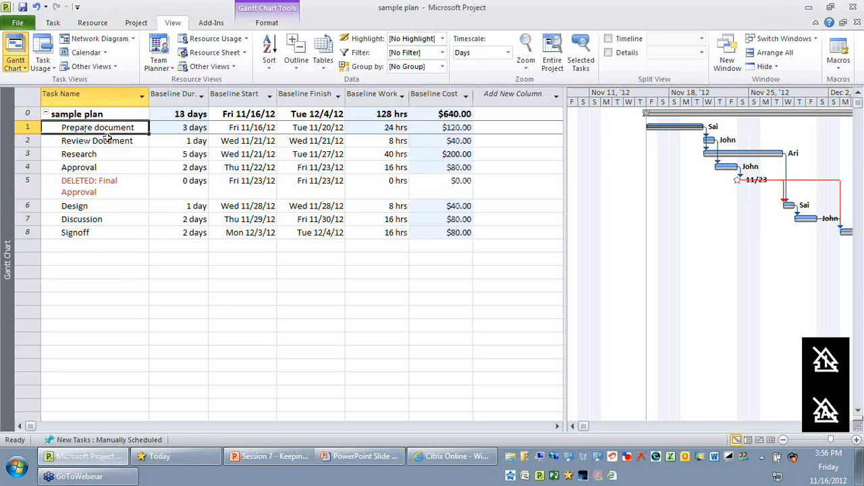
pyautogui.click(102, 187)
# Switch the Gantt Chart back to the Entry table and review the Start and Finish dates of the tasks
pyautogui.click(324, 61)
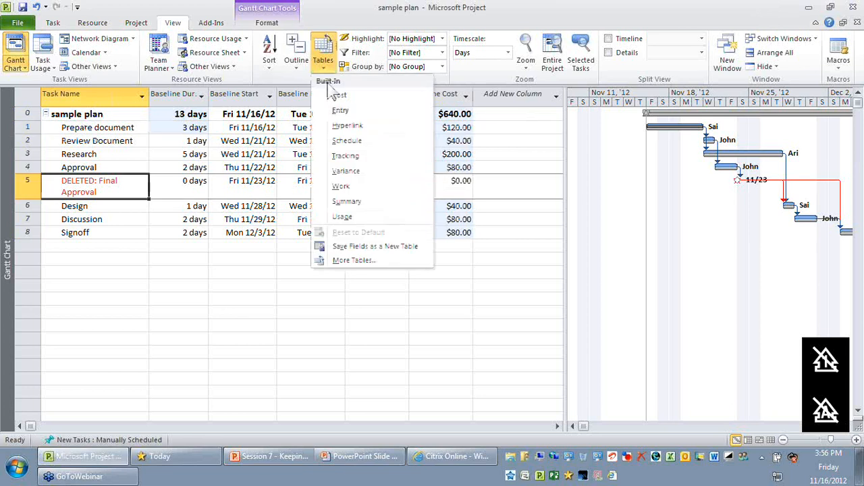
pyautogui.click(340, 110)
pyautogui.click(317, 125)
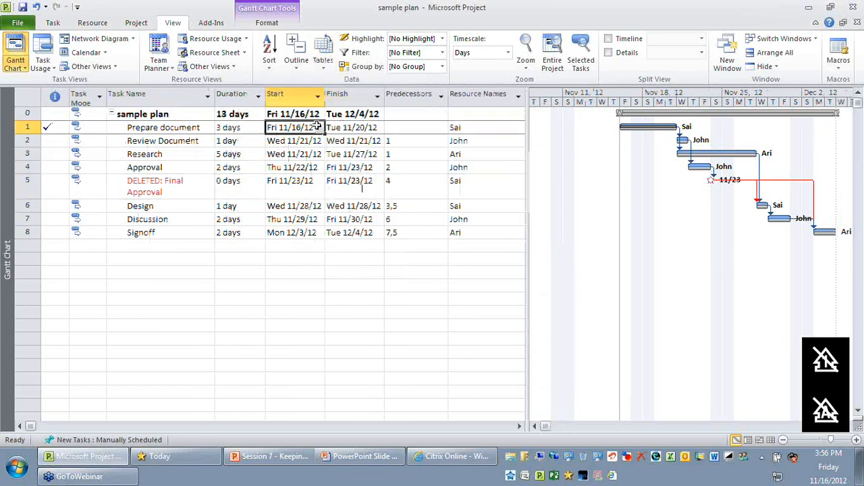
pyautogui.moveTo(317, 125); pyautogui.dragTo(370, 236)
pyautogui.click(373, 284)
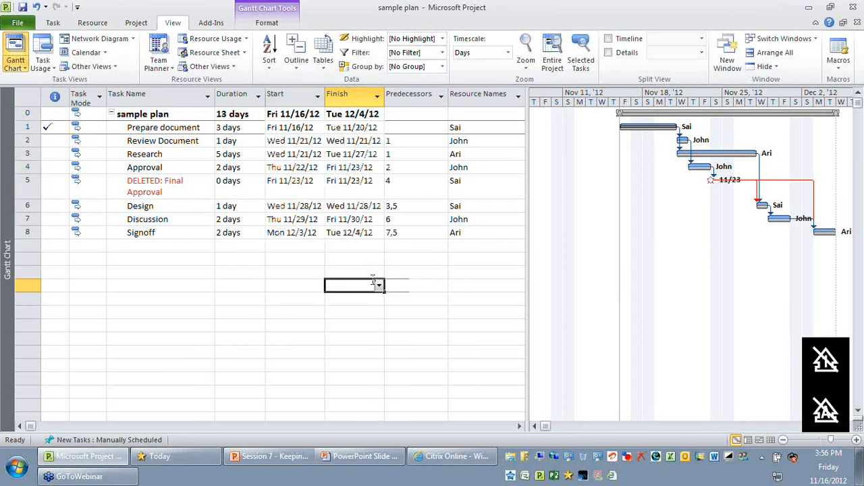
# Switch to the Session 7 PowerPoint presentation and show its closing "Thank you" slide in the slide show
pyautogui.hotkey('alt', 'Tab')
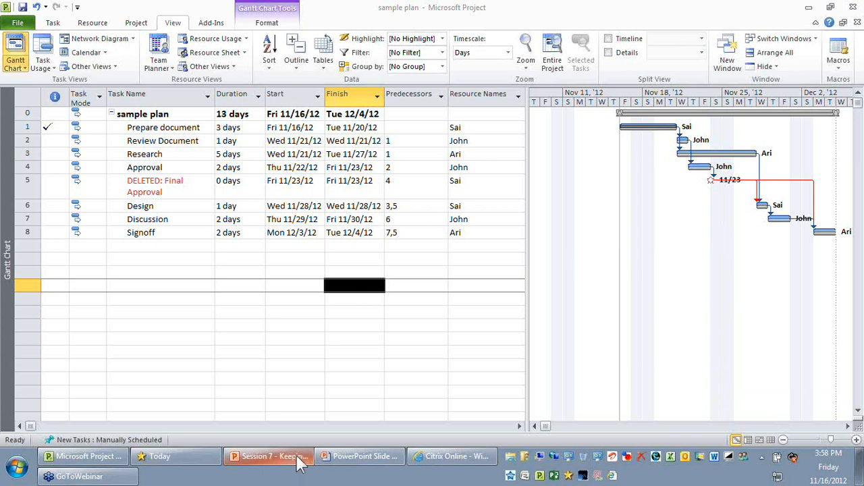
pyautogui.click(270, 457)
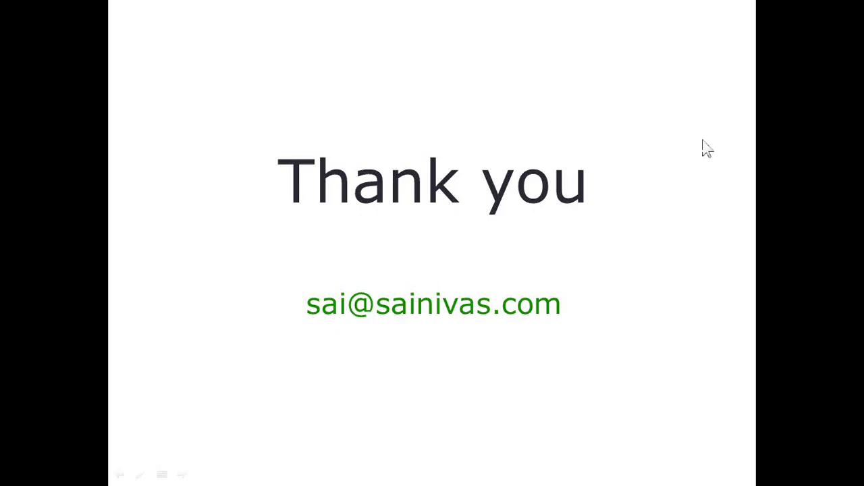
pyautogui.click(852, 150)
pyautogui.click(852, 150)
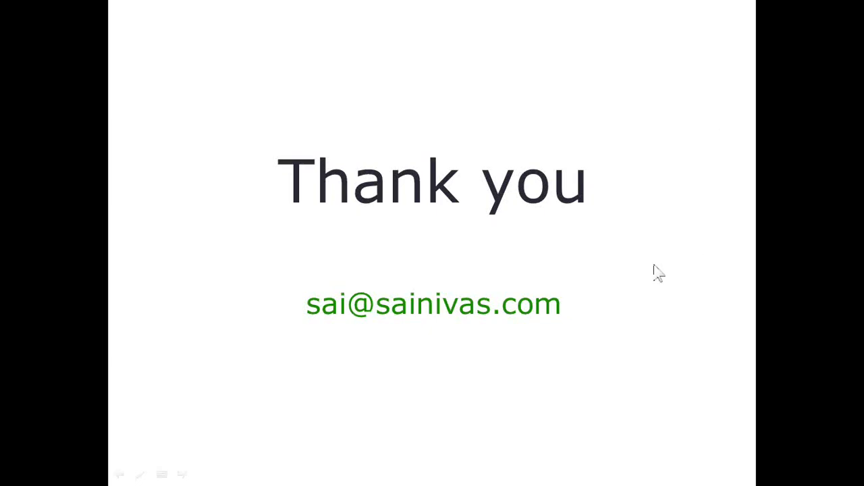